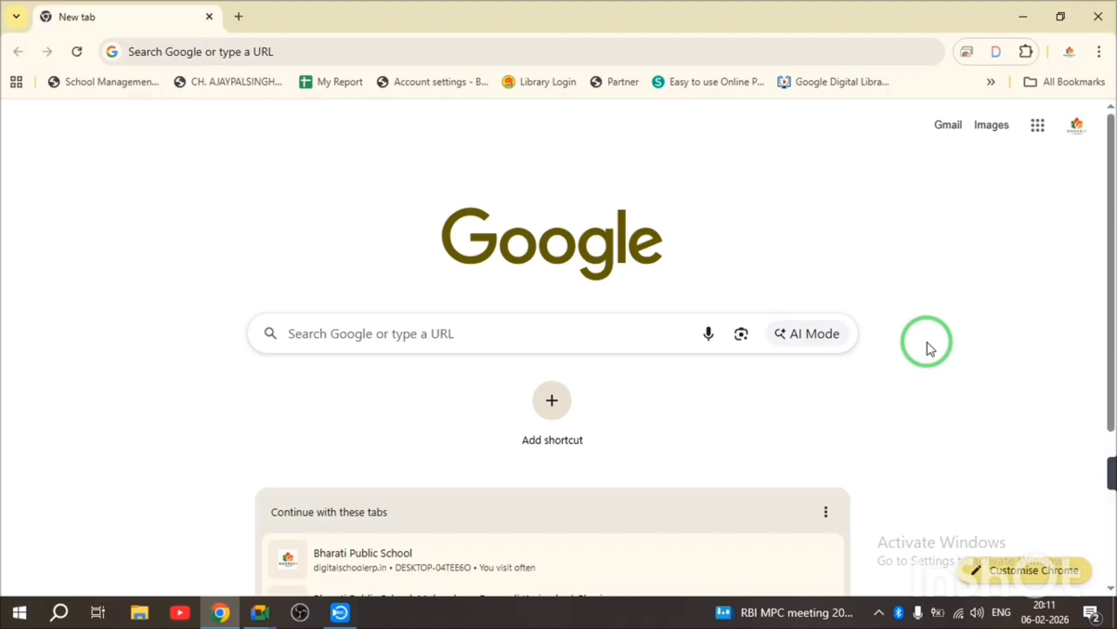
- Load digitalschoolerp.in/admin/ in Chrome using the address bar's autocomplete suggestion
{"action": "left_click", "coordinate": [275, 59]}
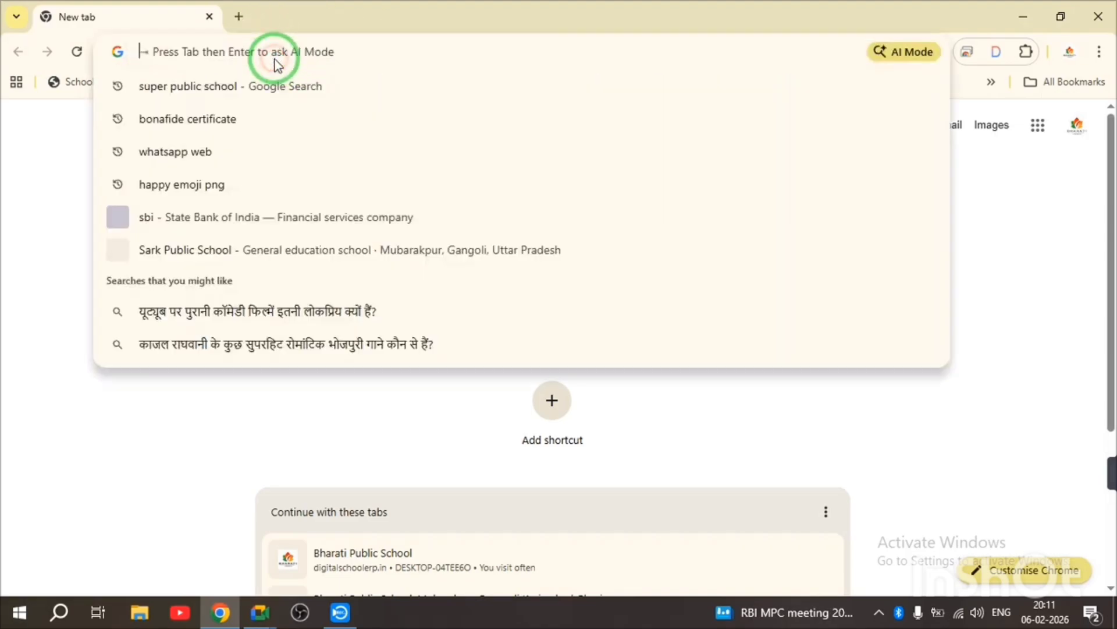
{"action": "type", "text": "s"}
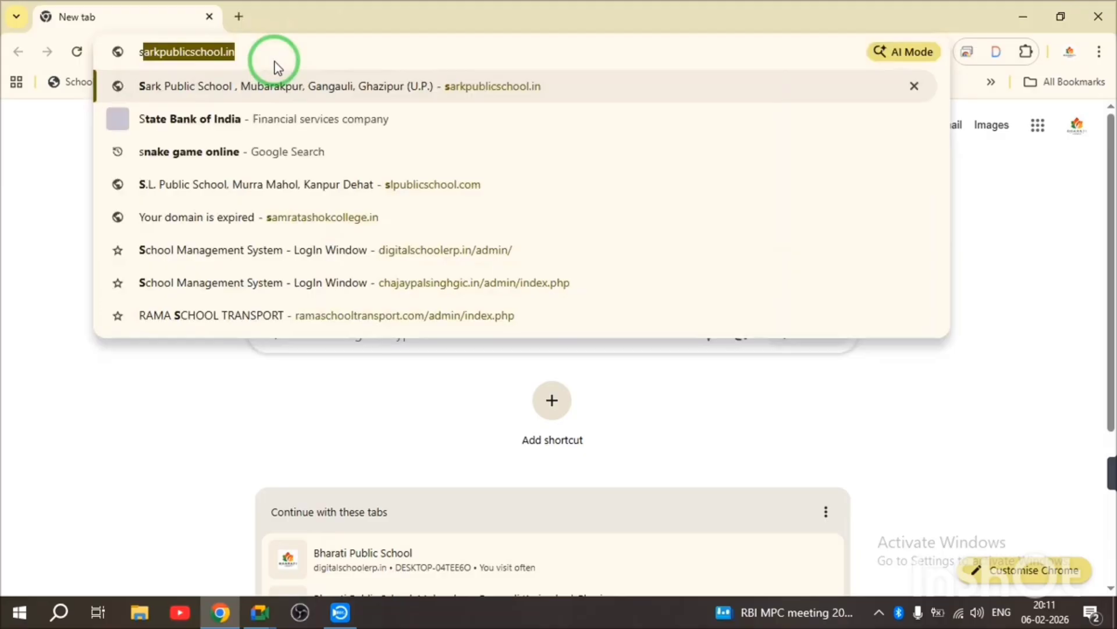
{"action": "key", "text": "BackSpace"}
{"action": "key", "text": "BackSpace"}
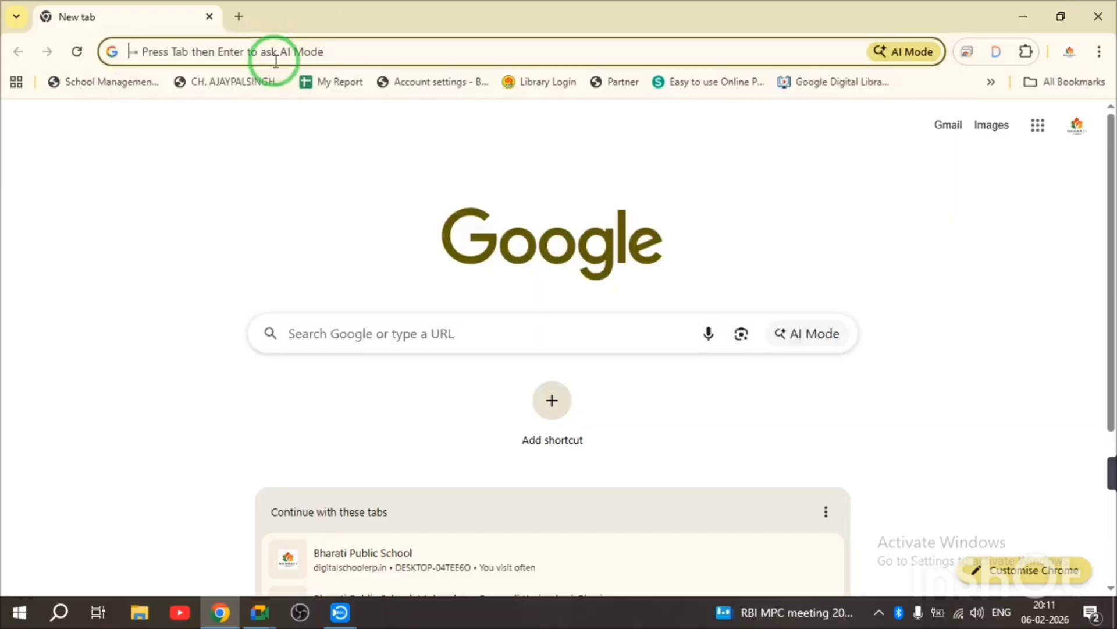
{"action": "type", "text": "digitalschoolerp.in/admin/"}
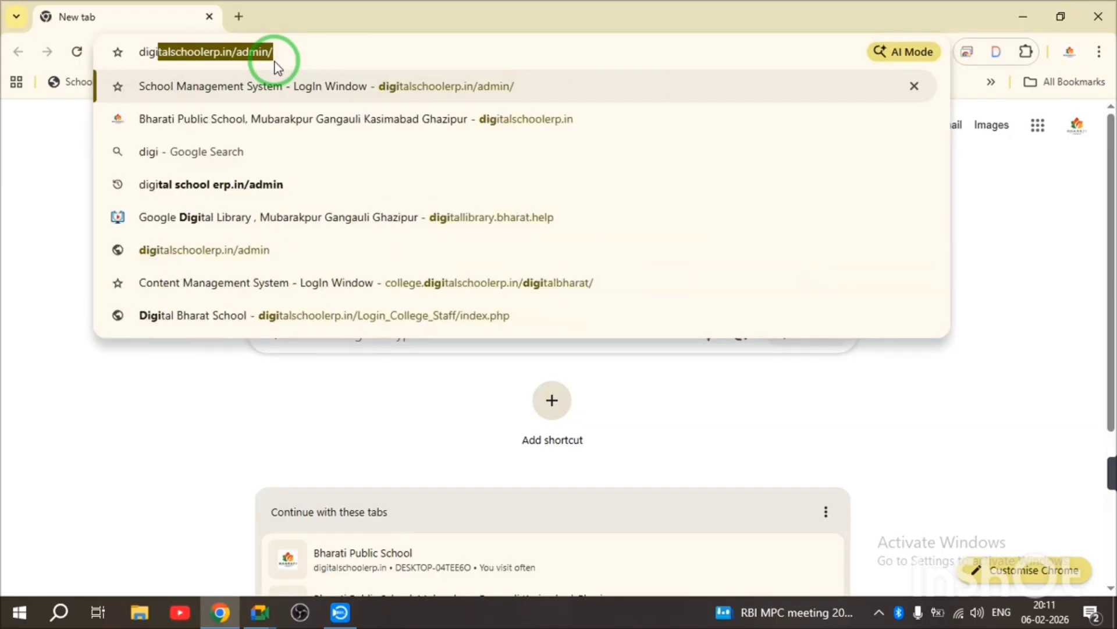
{"action": "key", "text": "Right"}
{"action": "key", "text": "Return"}
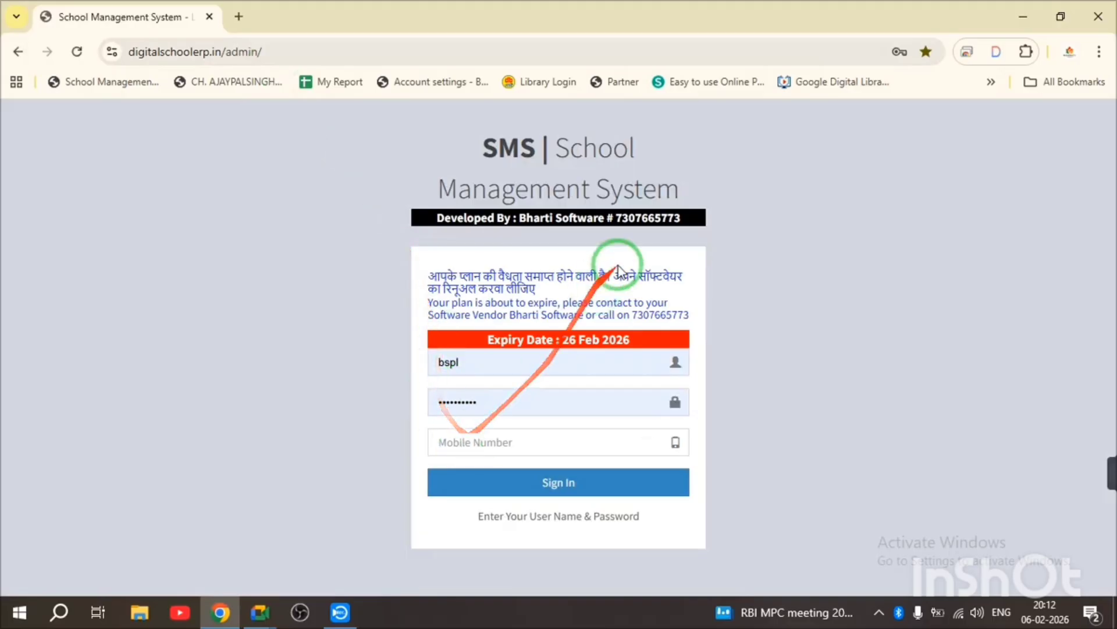
- Drag the banner's phone number into the Mobile Number field and sign in as admin
{"action": "double_click", "coordinate": [648, 218]}
{"action": "left_click_drag", "start_coordinate": [648, 217], "coordinate": [508, 451]}
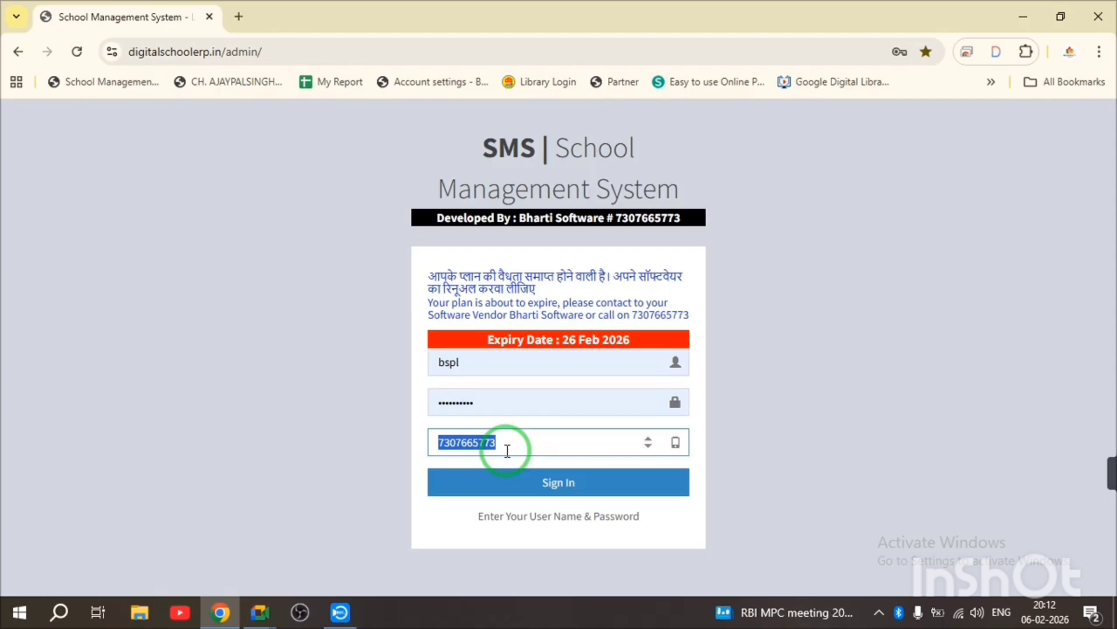
{"action": "left_click", "coordinate": [581, 484]}
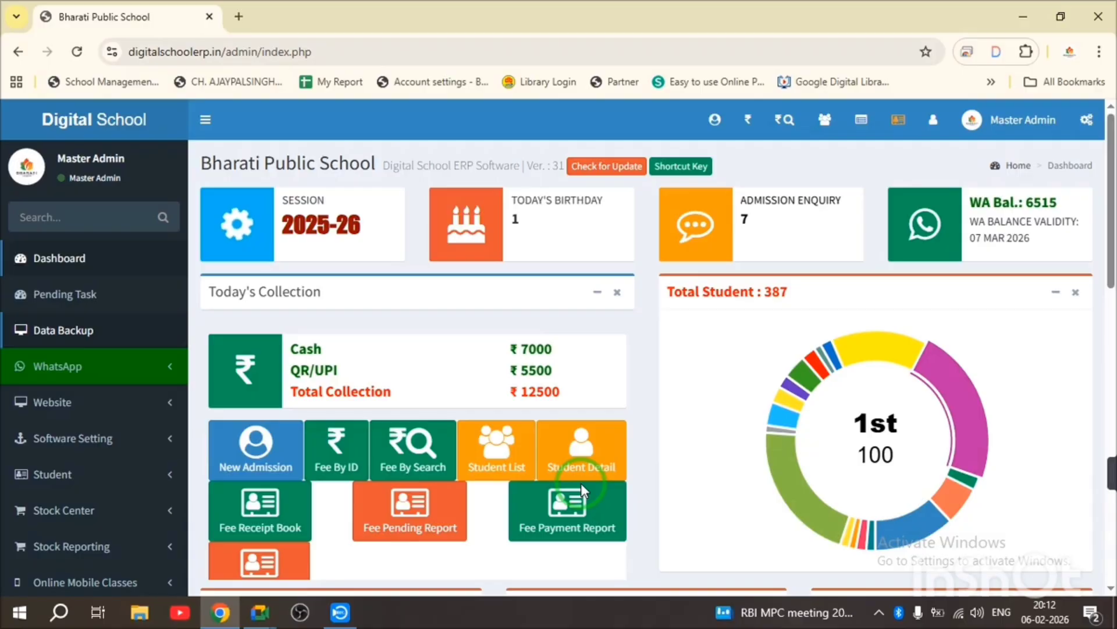
- Put Chrome into full-screen mode so the dashboard fills the display
{"action": "key", "text": "F11"}
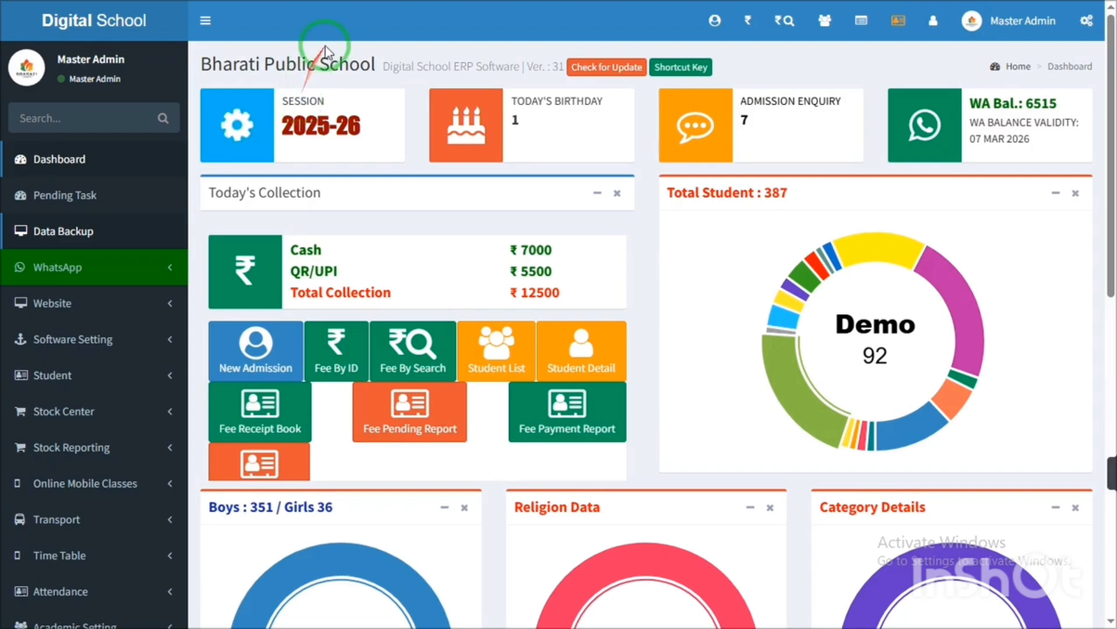
{"action": "left_click_drag", "start_coordinate": [386, 65], "coordinate": [518, 78]}
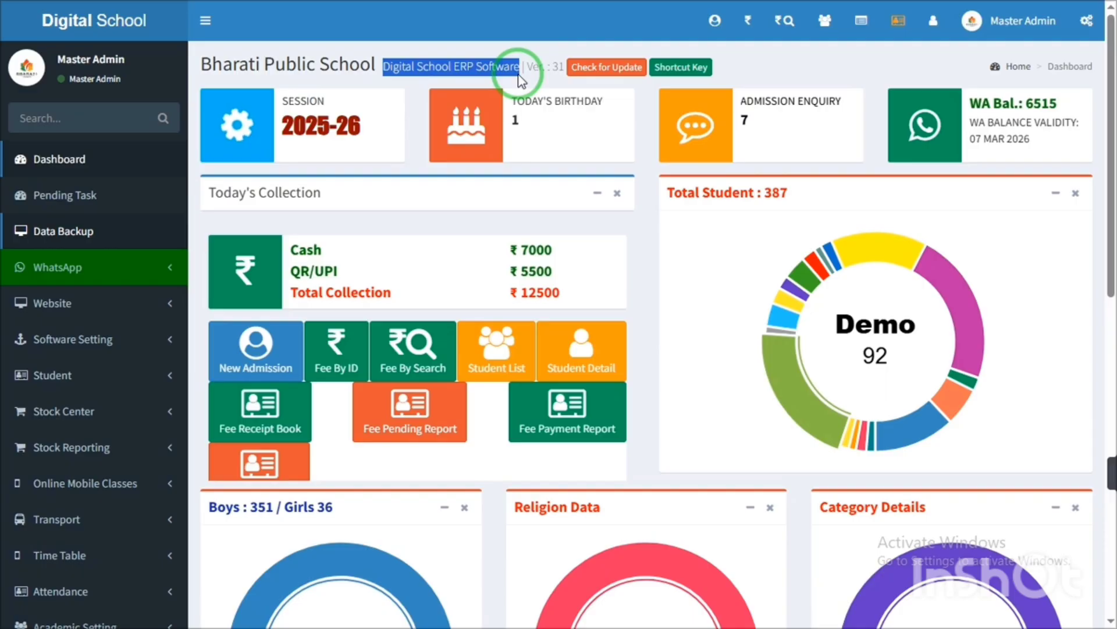
{"action": "triple_click", "coordinate": [465, 65]}
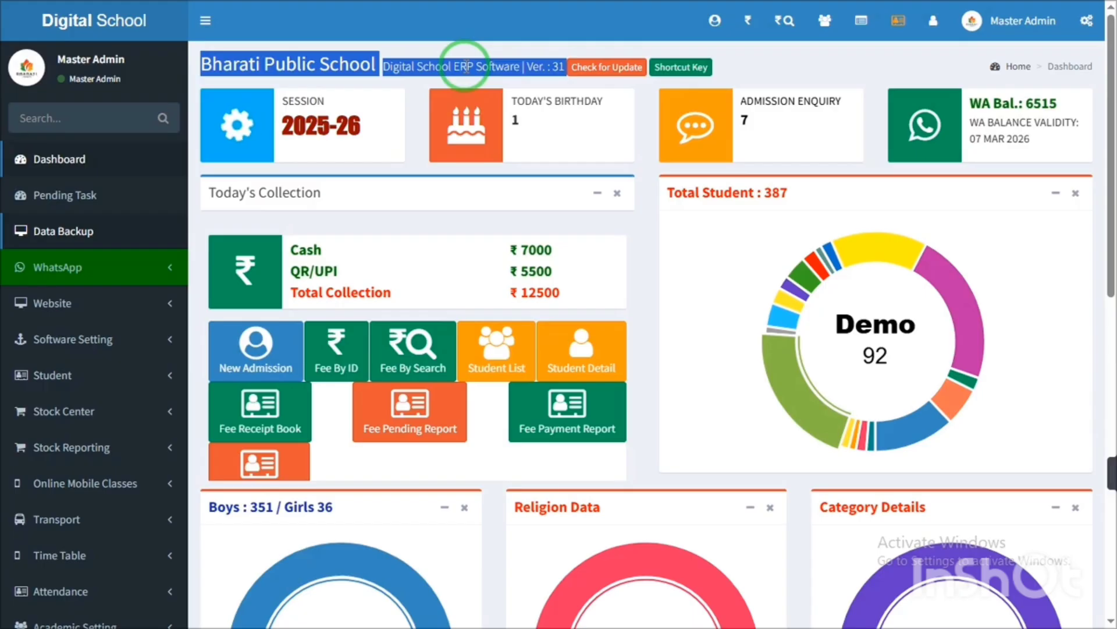
{"action": "left_click", "coordinate": [426, 65]}
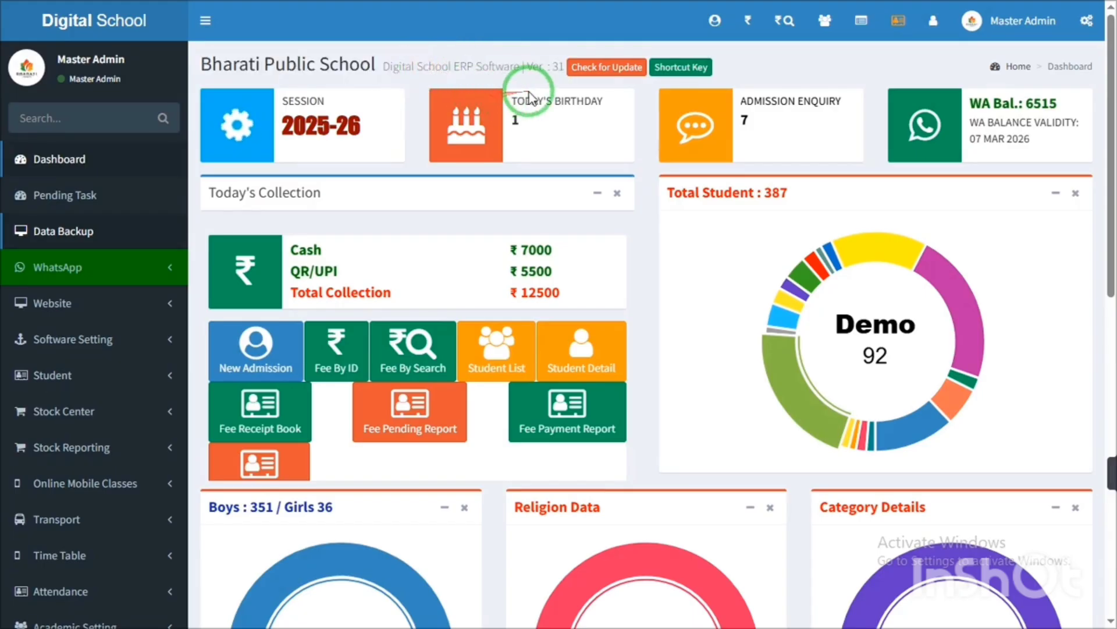
{"action": "left_click_drag", "start_coordinate": [527, 65], "coordinate": [566, 76]}
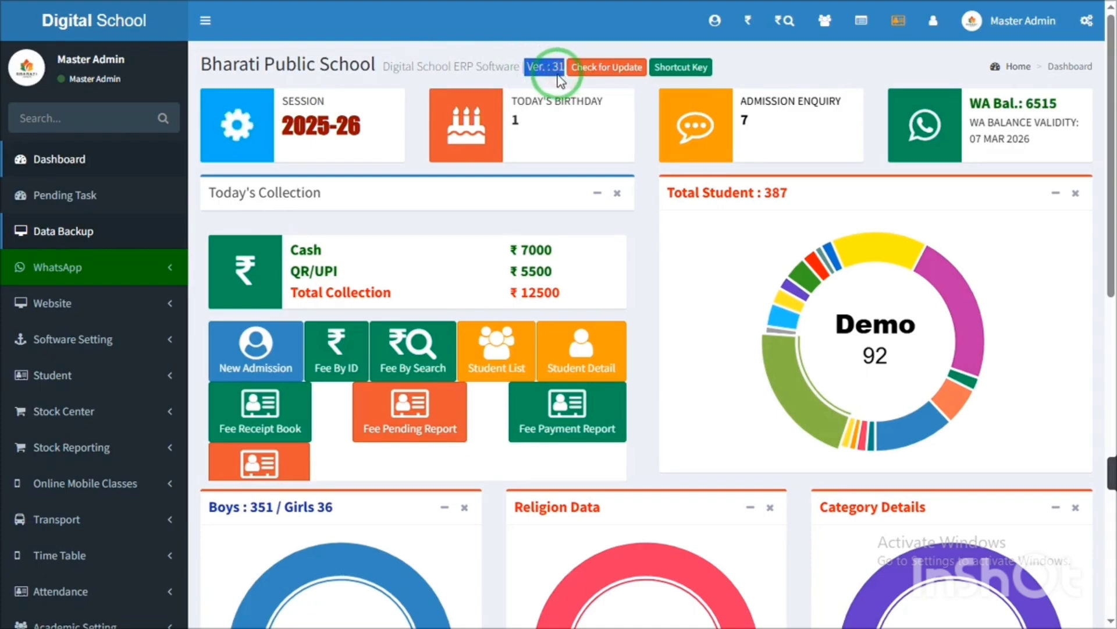
{"action": "triple_click", "coordinate": [557, 74]}
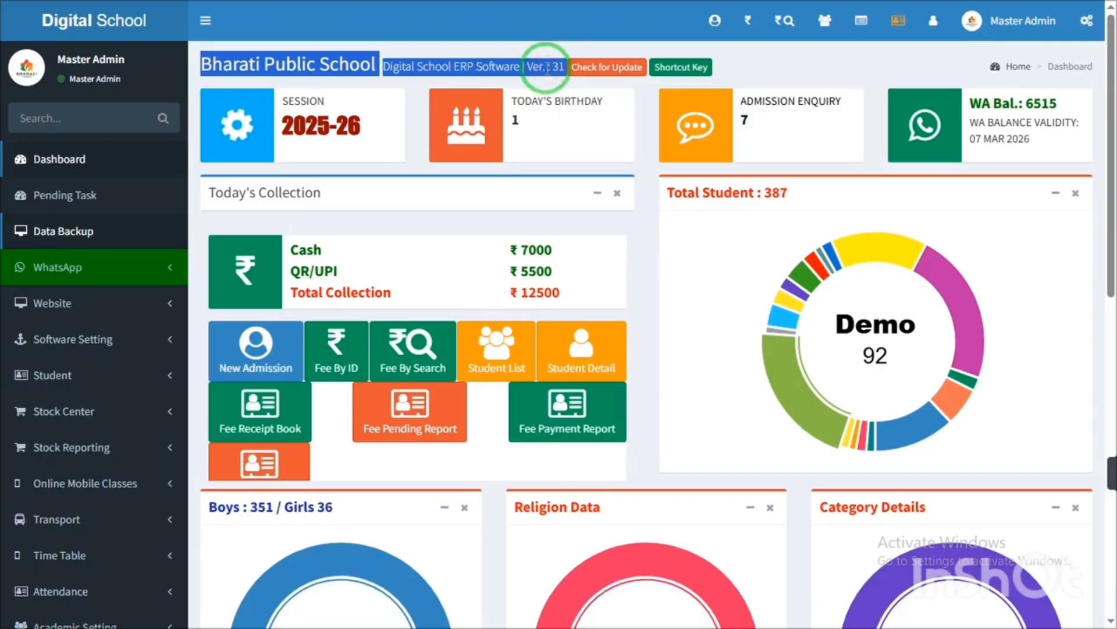
{"action": "left_click", "coordinate": [472, 65]}
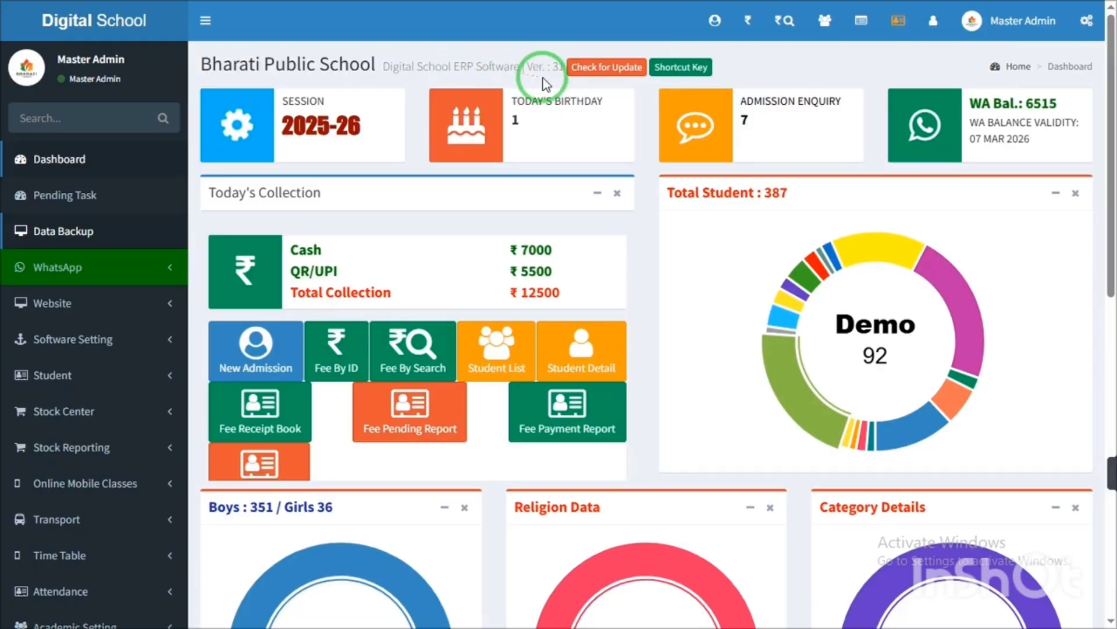
{"action": "left_click", "coordinate": [524, 67]}
{"action": "left_click_drag", "start_coordinate": [524, 66], "coordinate": [595, 77]}
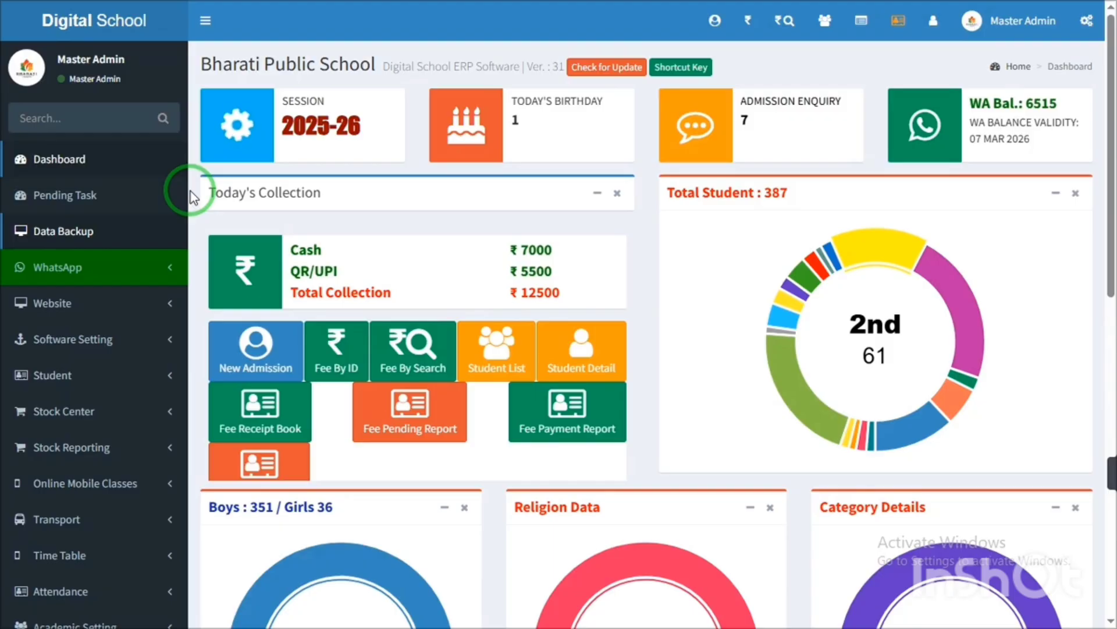
{"action": "key", "text": "ctrl+minus"}
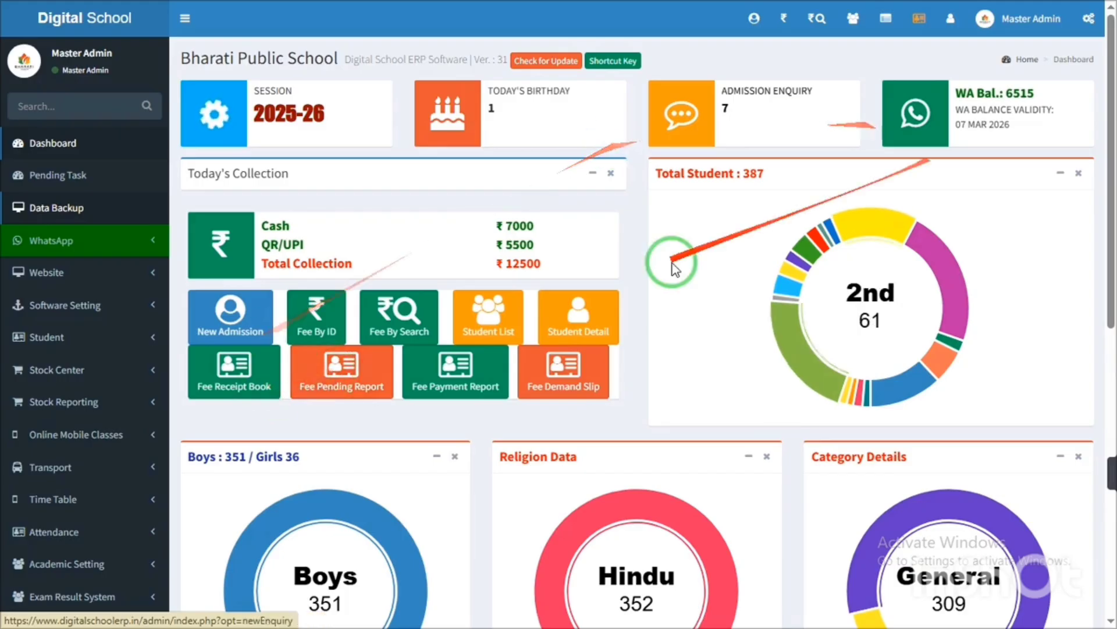
- Open the New Admission form and place the cursor in the Student Name field
{"action": "left_click", "coordinate": [241, 337]}
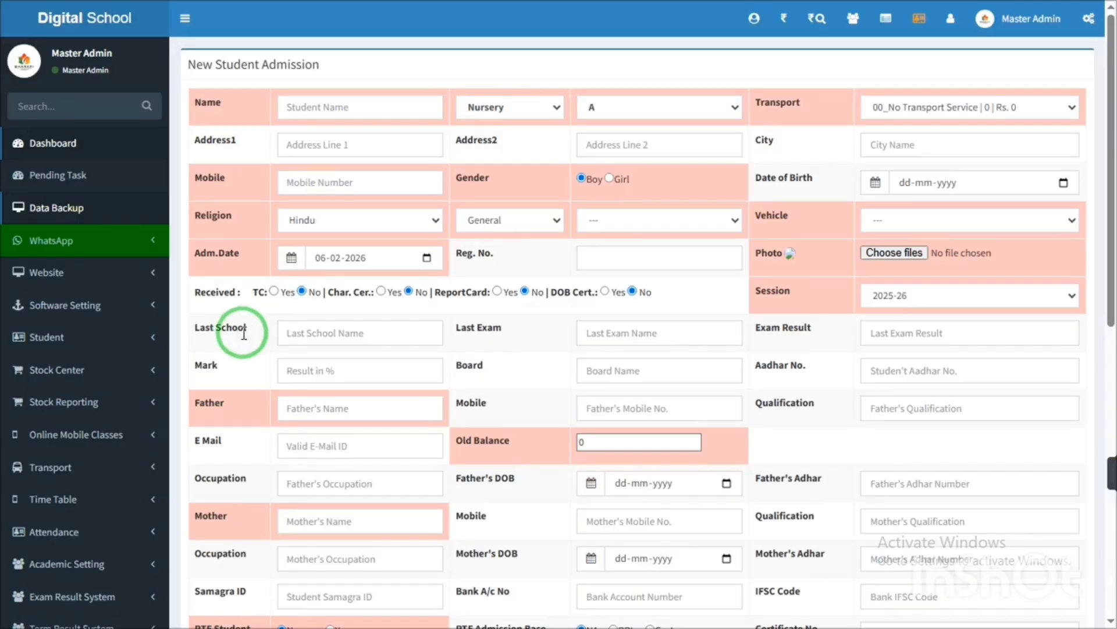
{"action": "left_click", "coordinate": [352, 108]}
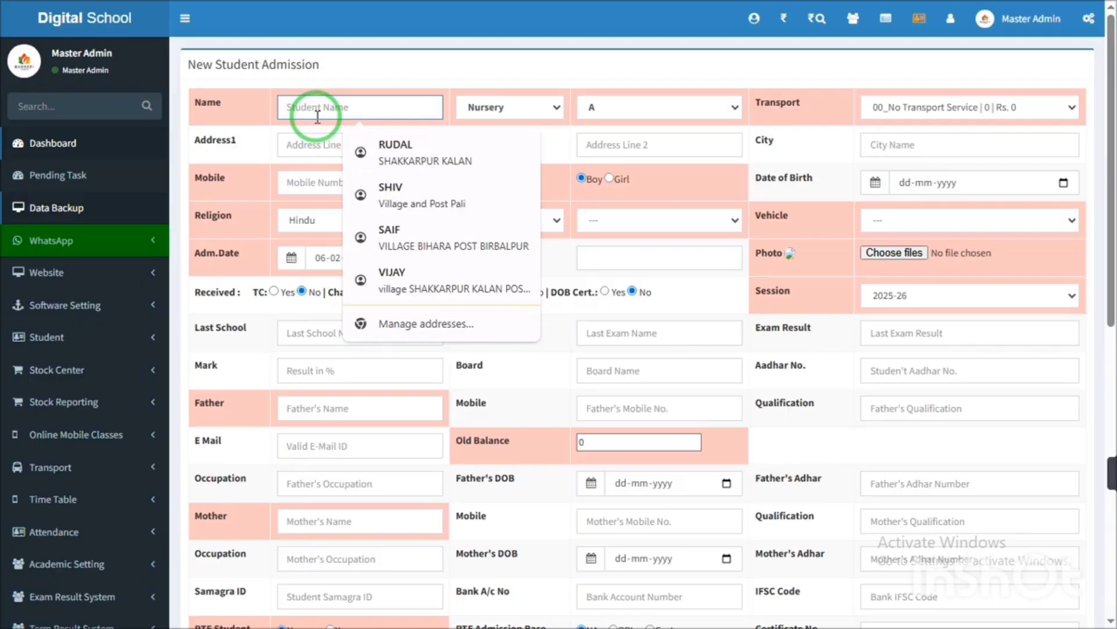
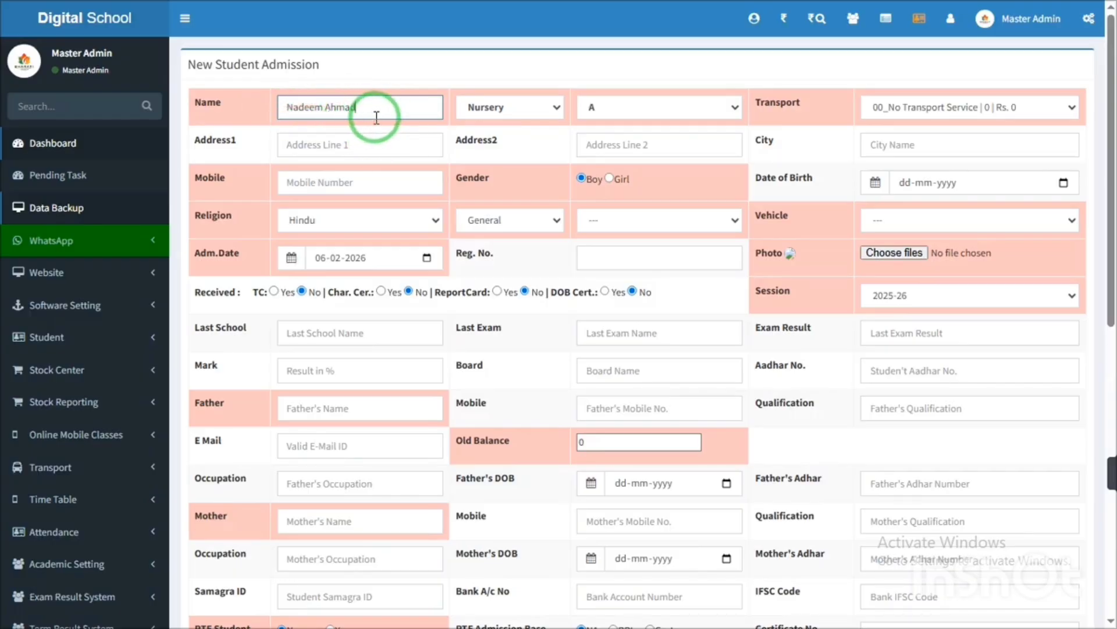
- Enter the student's full name and reset the browser zoom to 100%
{"action": "key", "text": "ctrl+plus"}
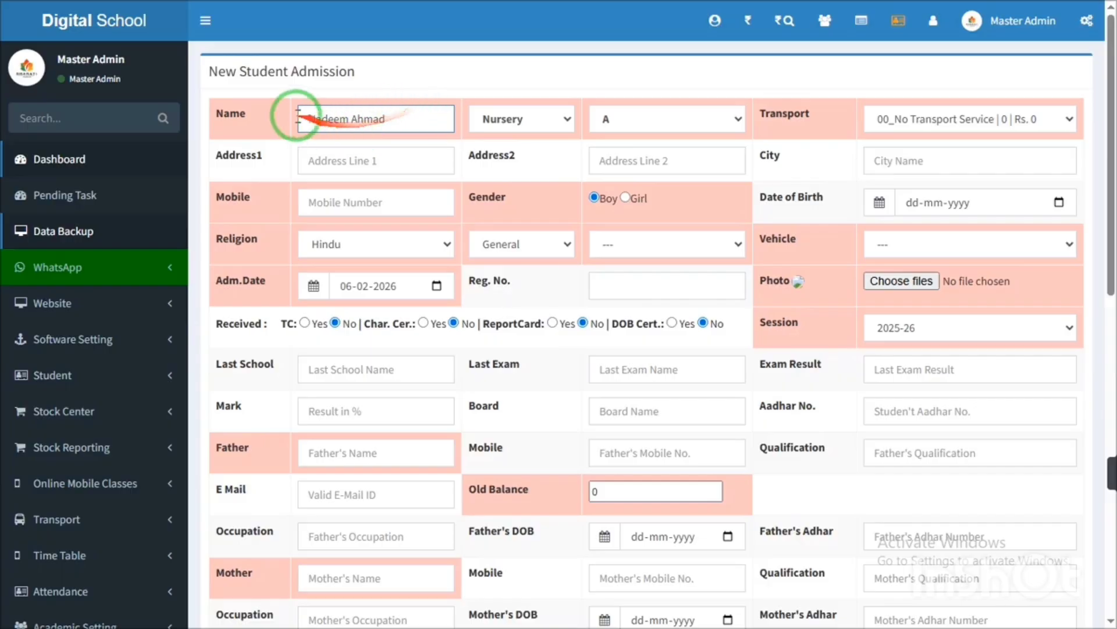
- Choose 'Hostel Fee | | Rs. 5000' as the transport option
{"action": "left_click_drag", "start_coordinate": [372, 119], "coordinate": [295, 145]}
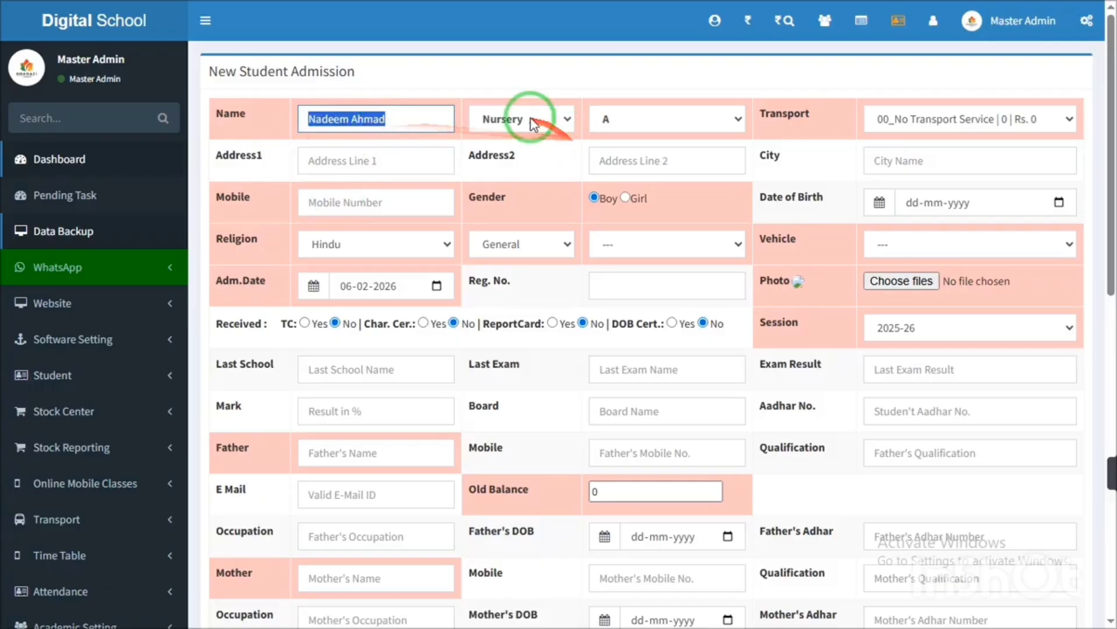
{"action": "left_click", "coordinate": [947, 119]}
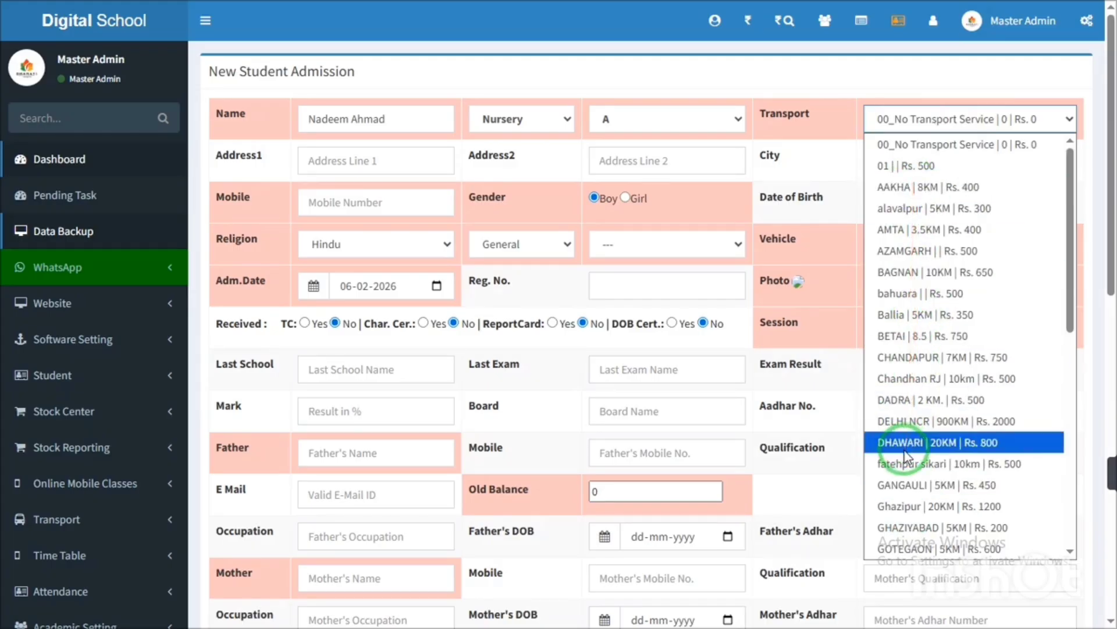
{"action": "left_click_drag", "start_coordinate": [955, 159], "coordinate": [948, 316]}
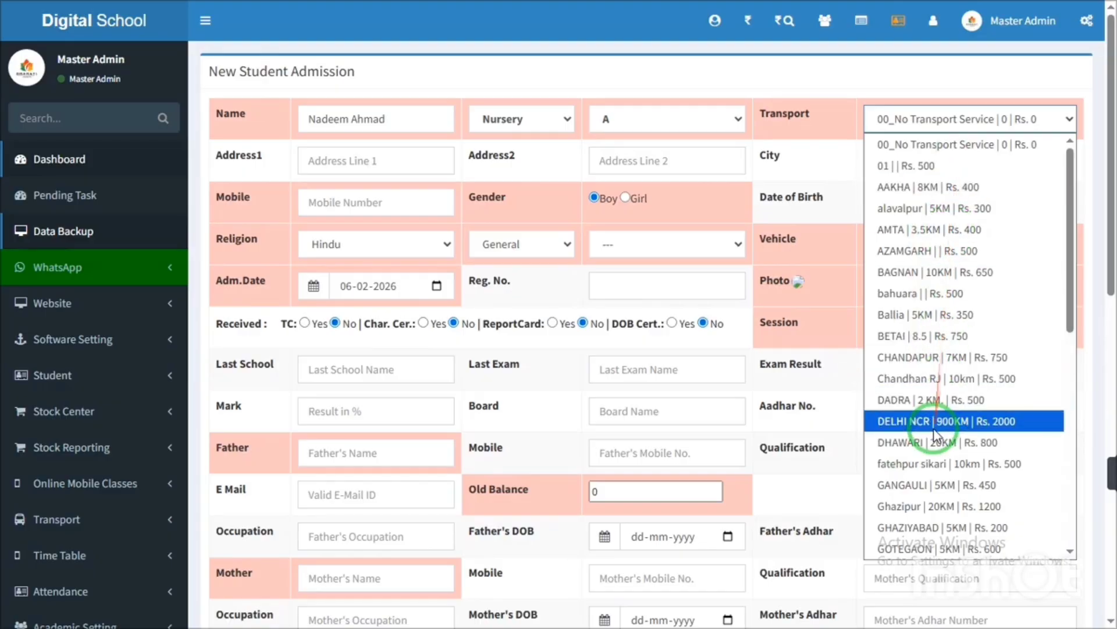
{"action": "left_click", "coordinate": [909, 317]}
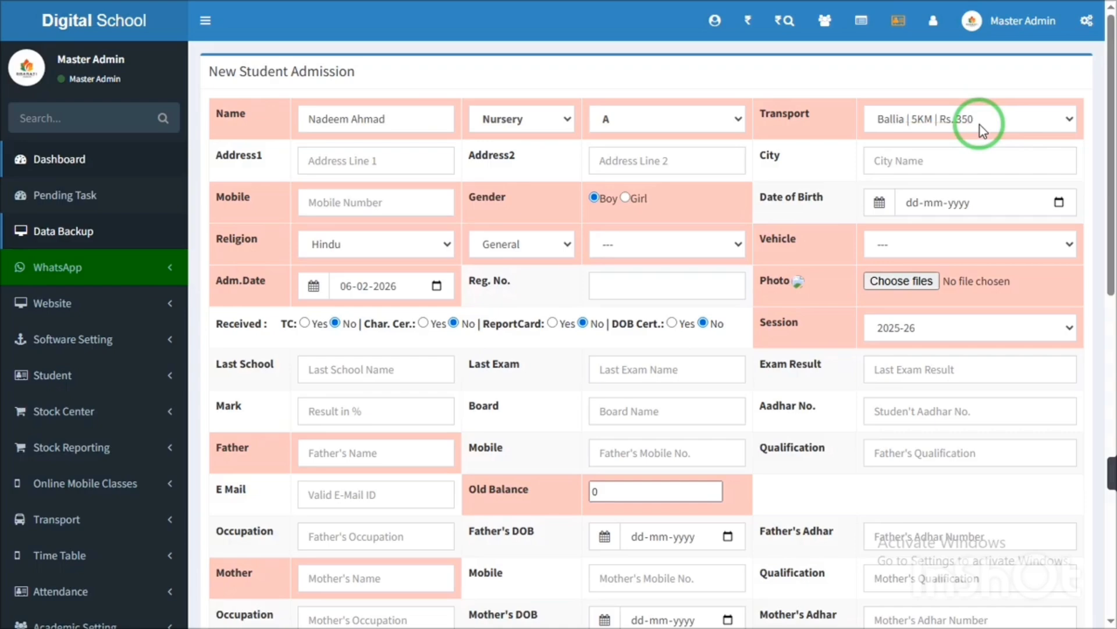
{"action": "left_click", "coordinate": [914, 124]}
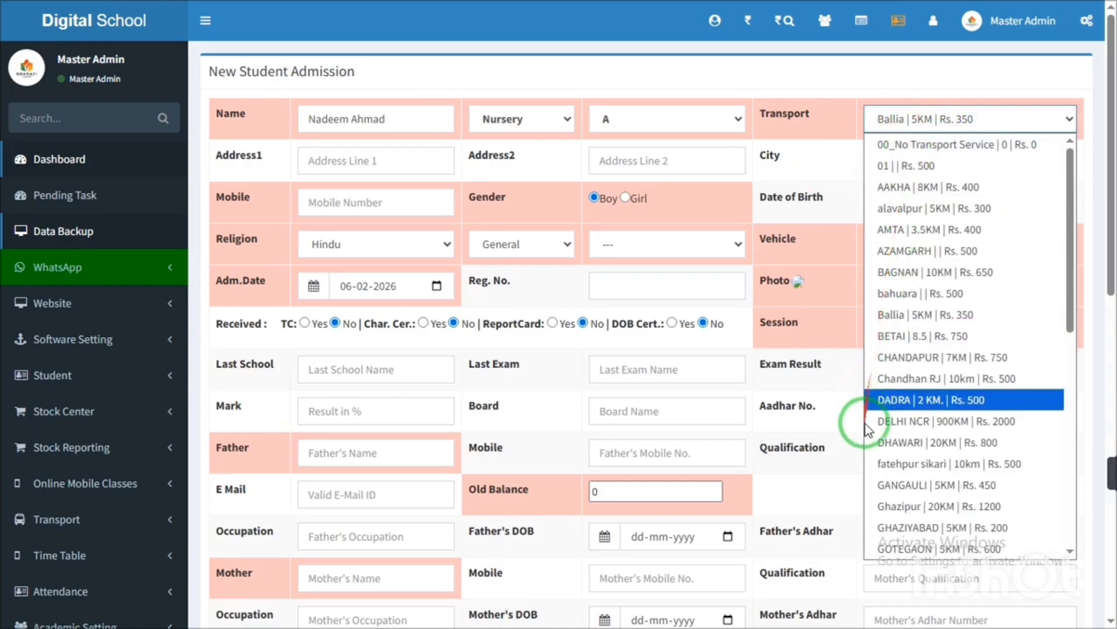
{"action": "left_click_drag", "start_coordinate": [1068, 253], "coordinate": [1059, 362]}
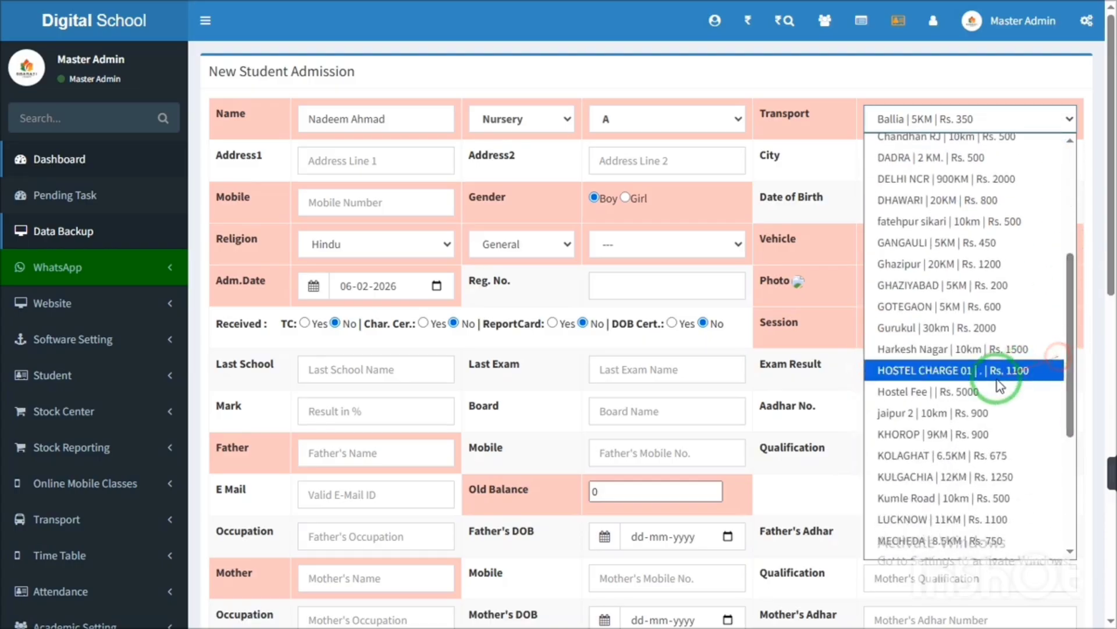
{"action": "left_click", "coordinate": [920, 391]}
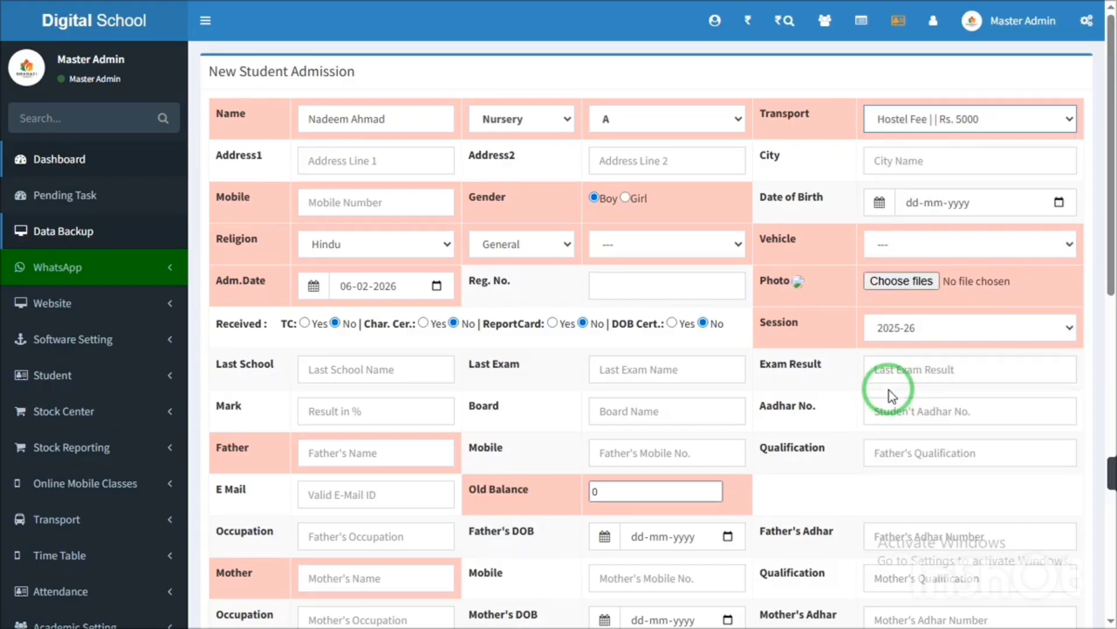
- Enter the student's mobile number
{"action": "left_click", "coordinate": [375, 124]}
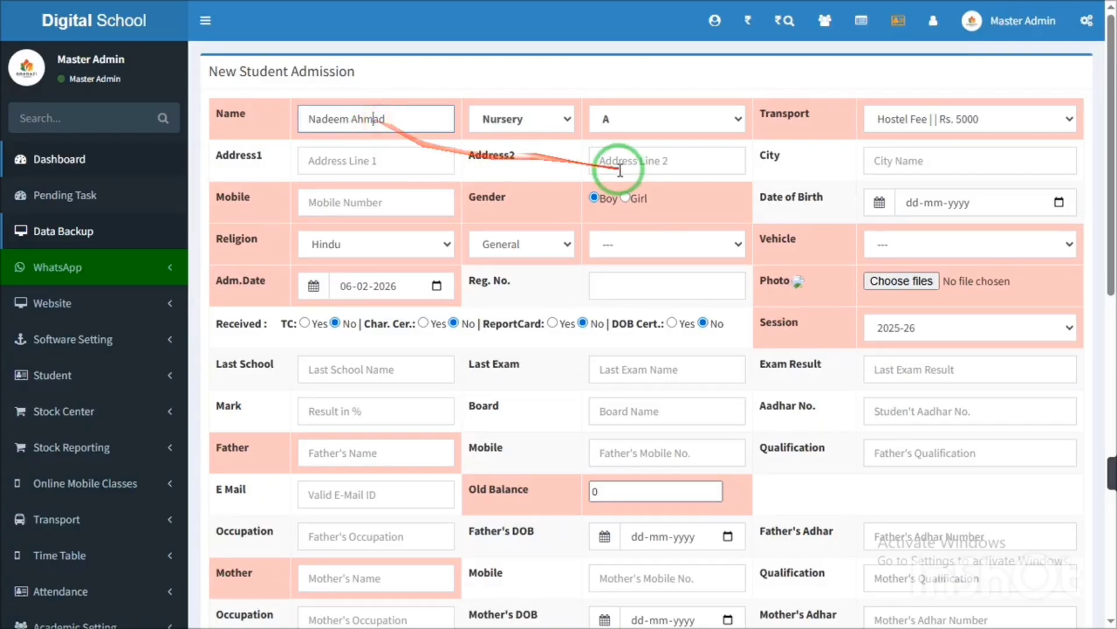
{"action": "left_click", "coordinate": [390, 212]}
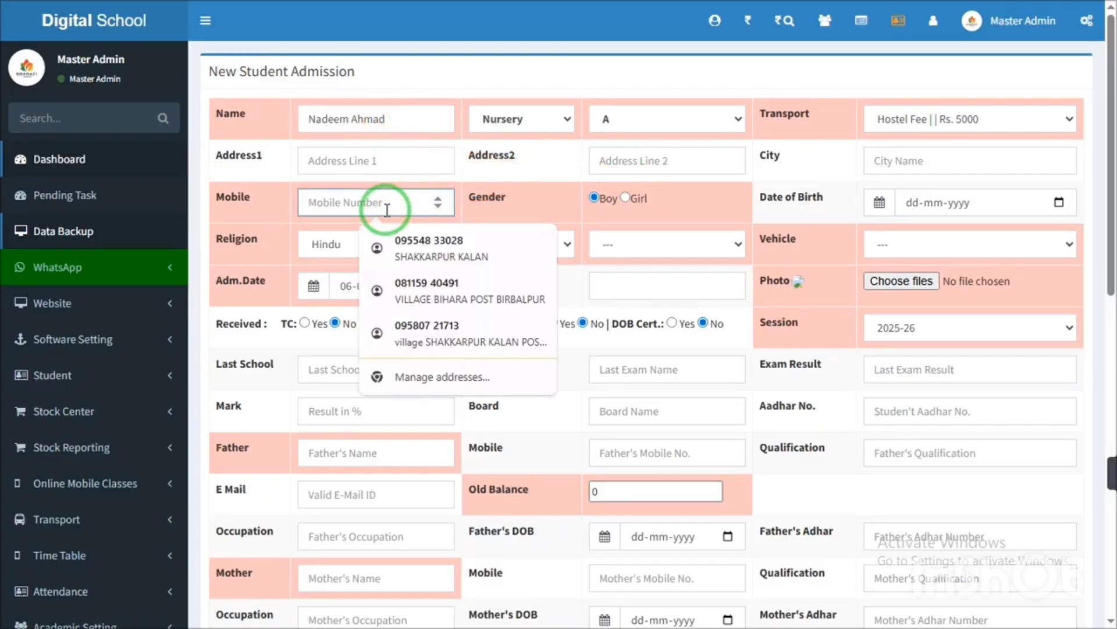
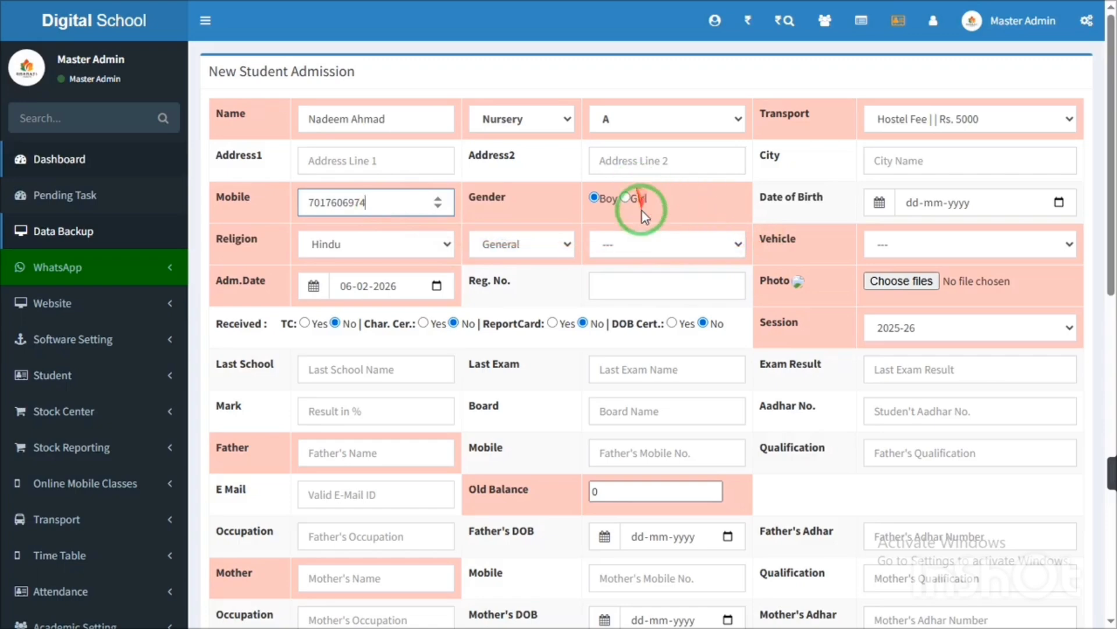
- Set the date of birth to today (06-02-2026) and bring up the photo file picker
{"action": "left_click", "coordinate": [1069, 203]}
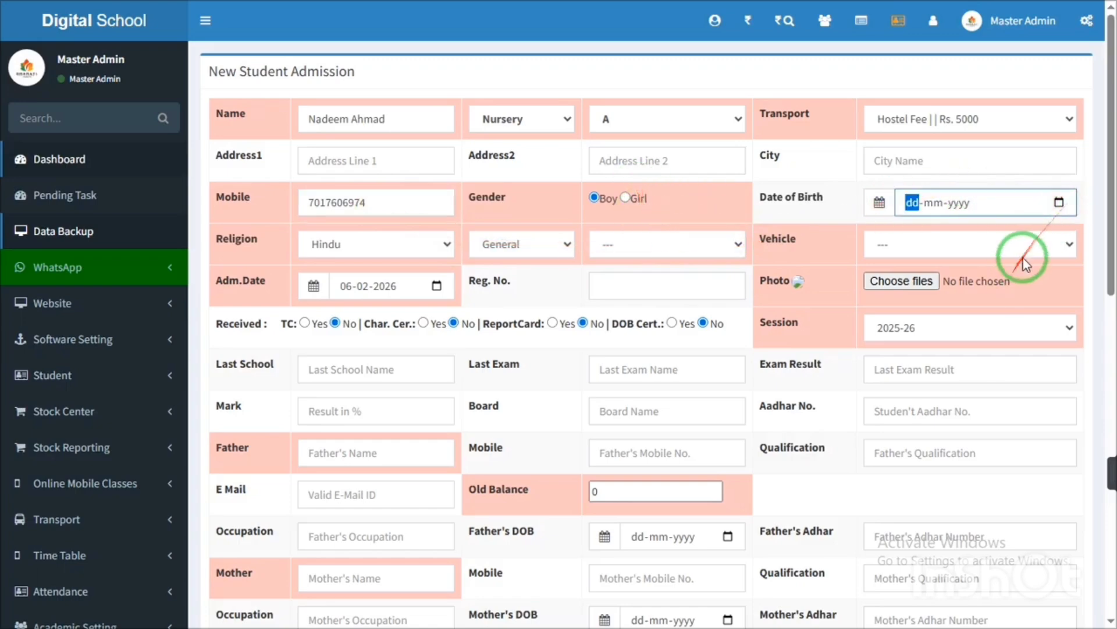
{"action": "left_click", "coordinate": [1069, 202]}
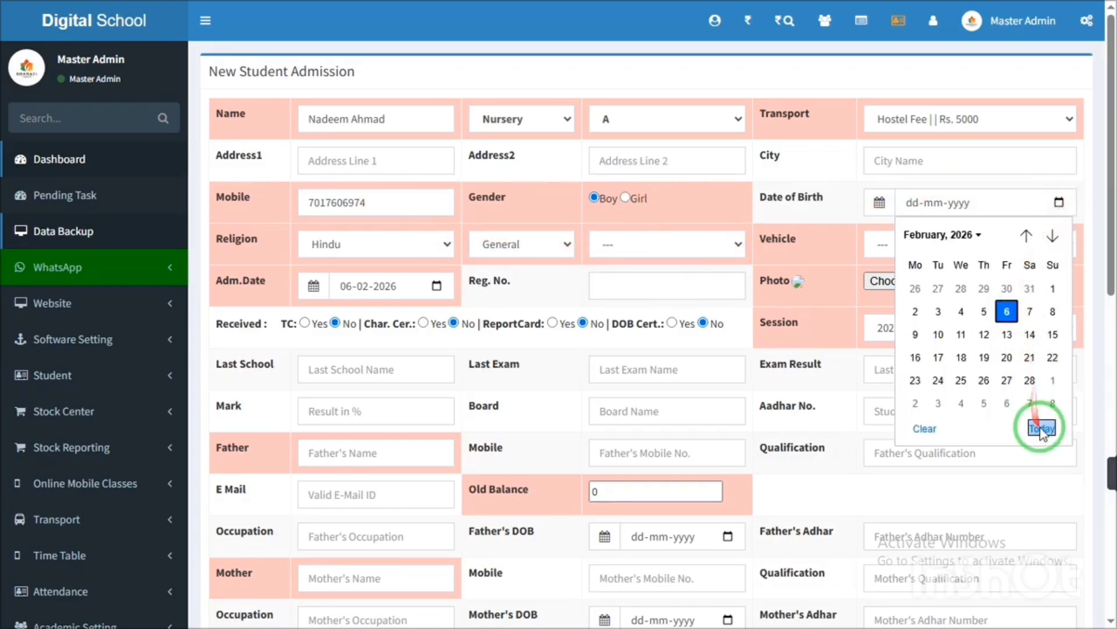
{"action": "left_click", "coordinate": [1042, 428]}
{"action": "left_click", "coordinate": [888, 243]}
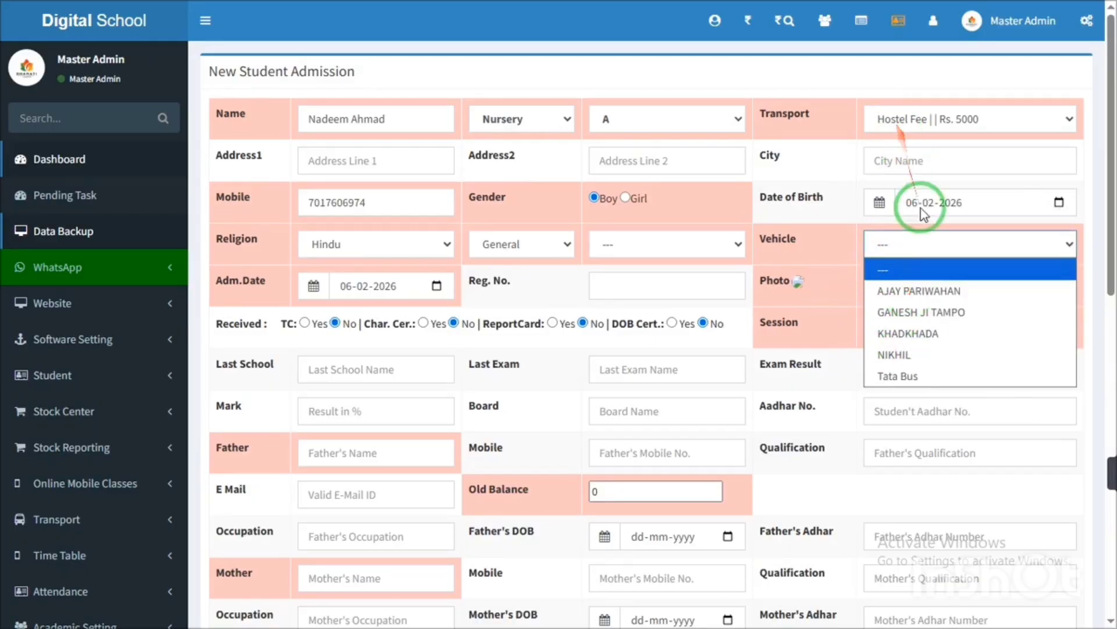
{"action": "left_click", "coordinate": [812, 260]}
{"action": "left_click", "coordinate": [883, 284]}
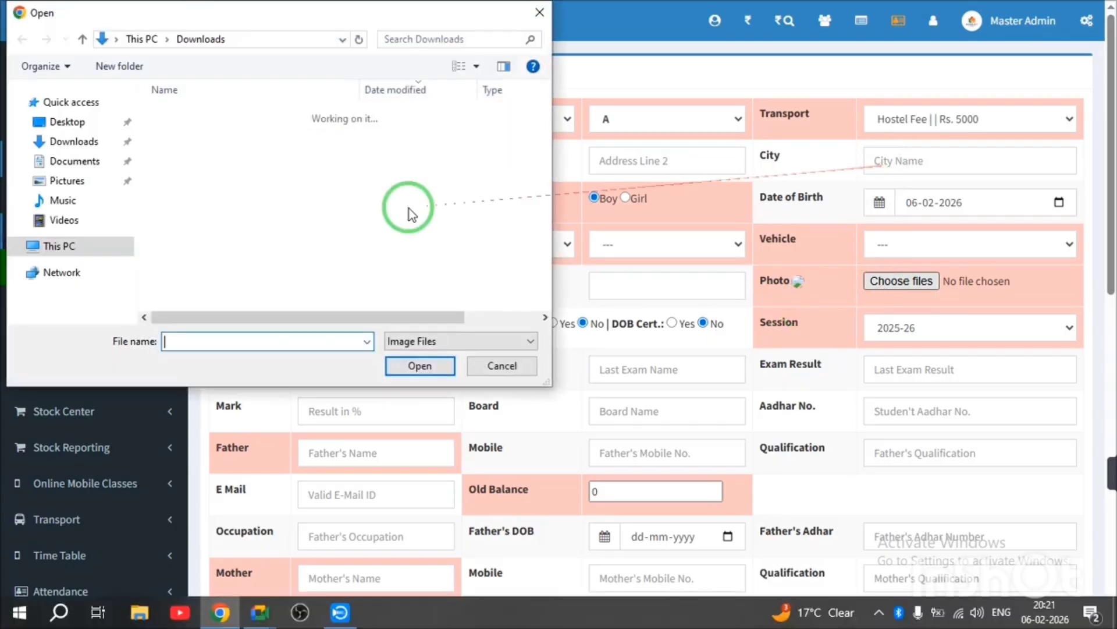
- Attach 'WhatsApp Image 2026-02-03 at 20.00.44' from Downloads as the student's photo
{"action": "left_click", "coordinate": [174, 137]}
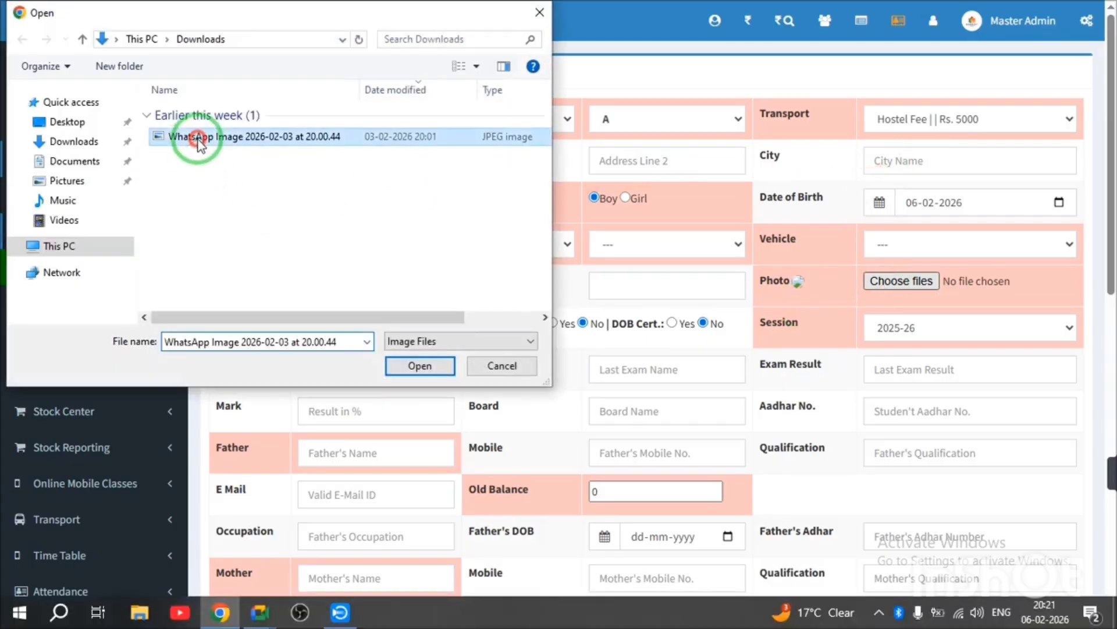
{"action": "left_click", "coordinate": [418, 366]}
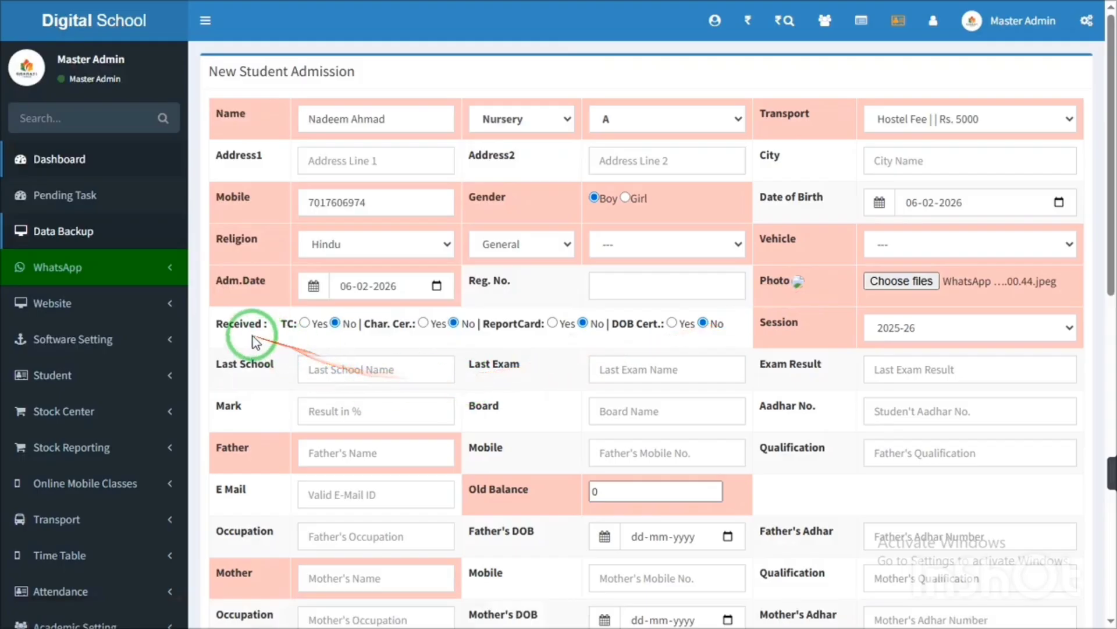
{"action": "left_click", "coordinate": [231, 323]}
- Set TC and Char. Cer. to Yes in the Received row, then move to Father's Name
{"action": "left_click_drag", "start_coordinate": [231, 323], "coordinate": [256, 324]}
{"action": "left_click", "coordinate": [304, 323]}
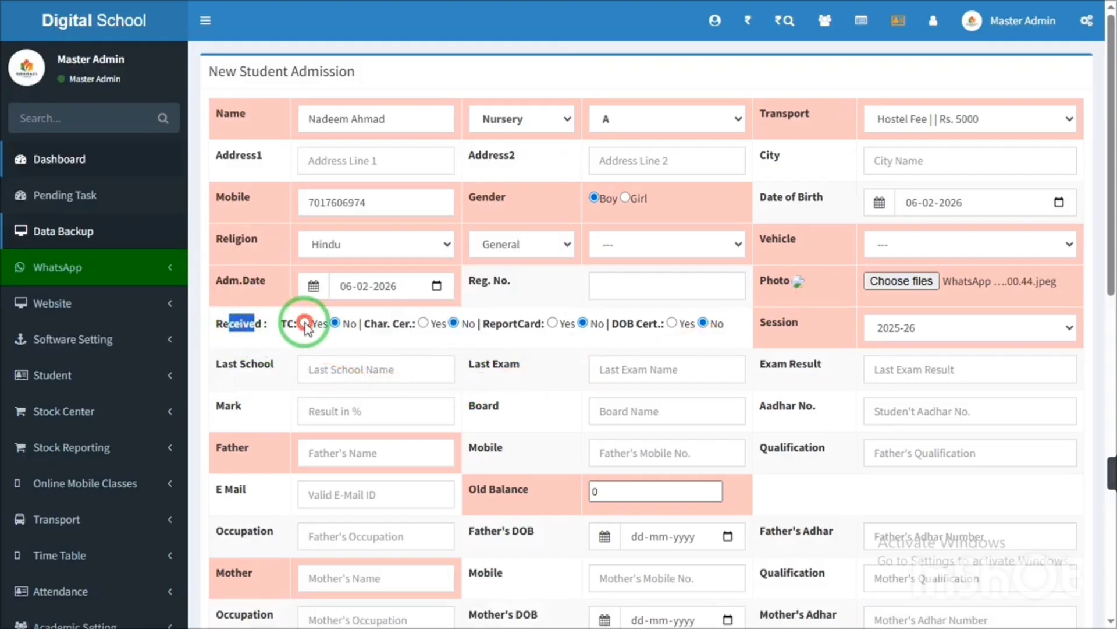
{"action": "left_click", "coordinate": [423, 322]}
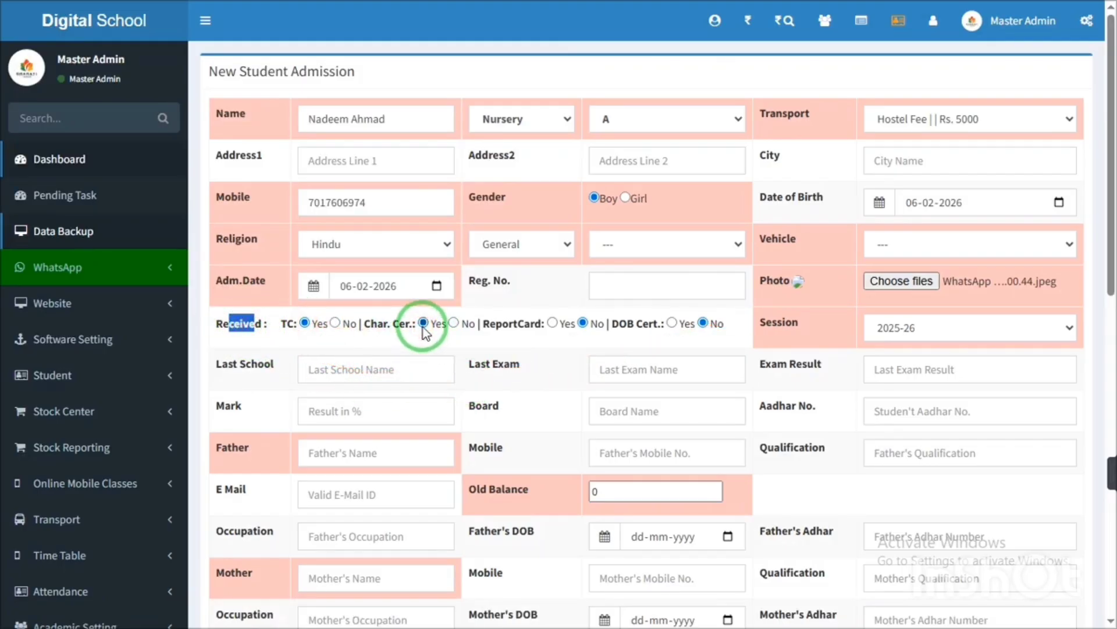
{"action": "left_click", "coordinate": [234, 366]}
{"action": "left_click_drag", "start_coordinate": [234, 366], "coordinate": [793, 365]}
{"action": "left_click_drag", "start_coordinate": [790, 396], "coordinate": [793, 403]}
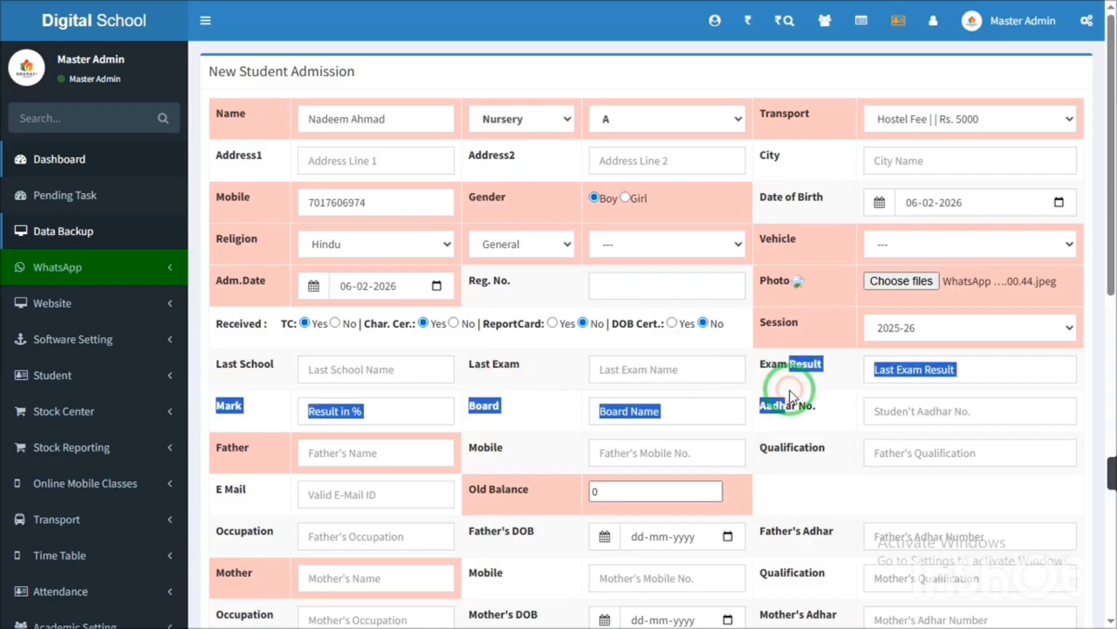
{"action": "left_click", "coordinate": [402, 449]}
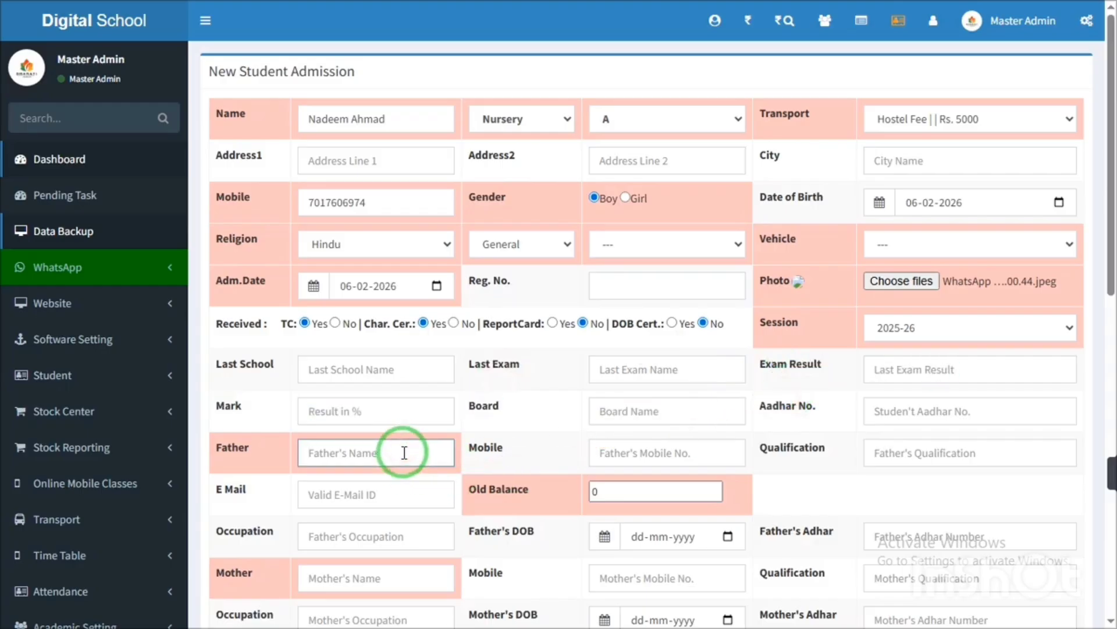
- Type 'demo' into both the Father's Name and Mother's Name fields
{"action": "type", "text": "demo"}
{"action": "left_click_drag", "start_coordinate": [1109, 237], "coordinate": [1110, 325]}
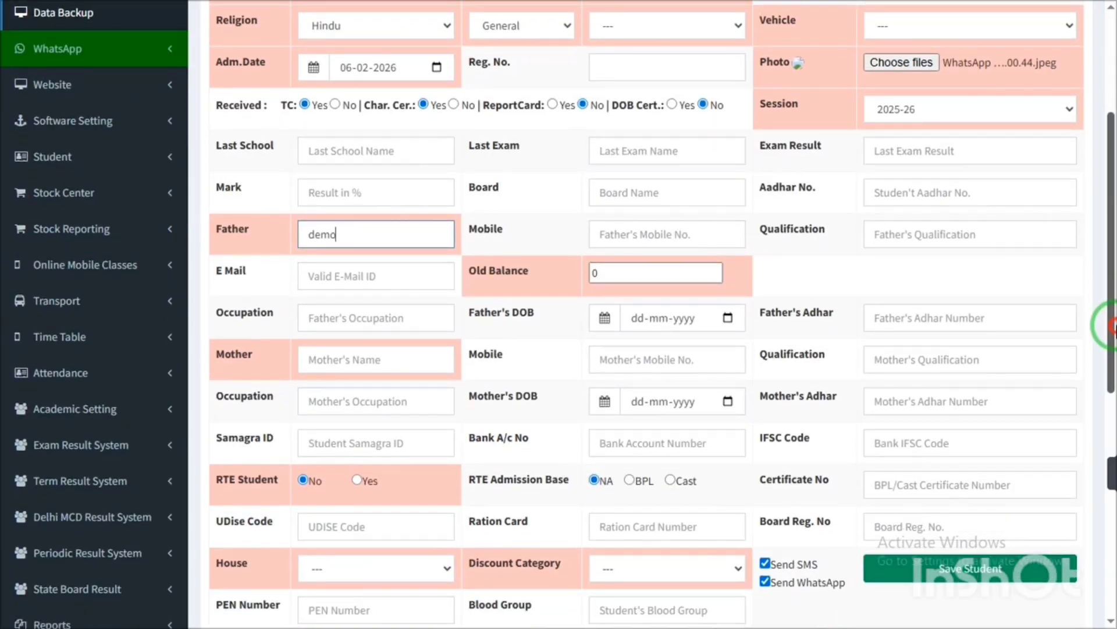
{"action": "left_click_drag", "start_coordinate": [1110, 326], "coordinate": [1111, 352]}
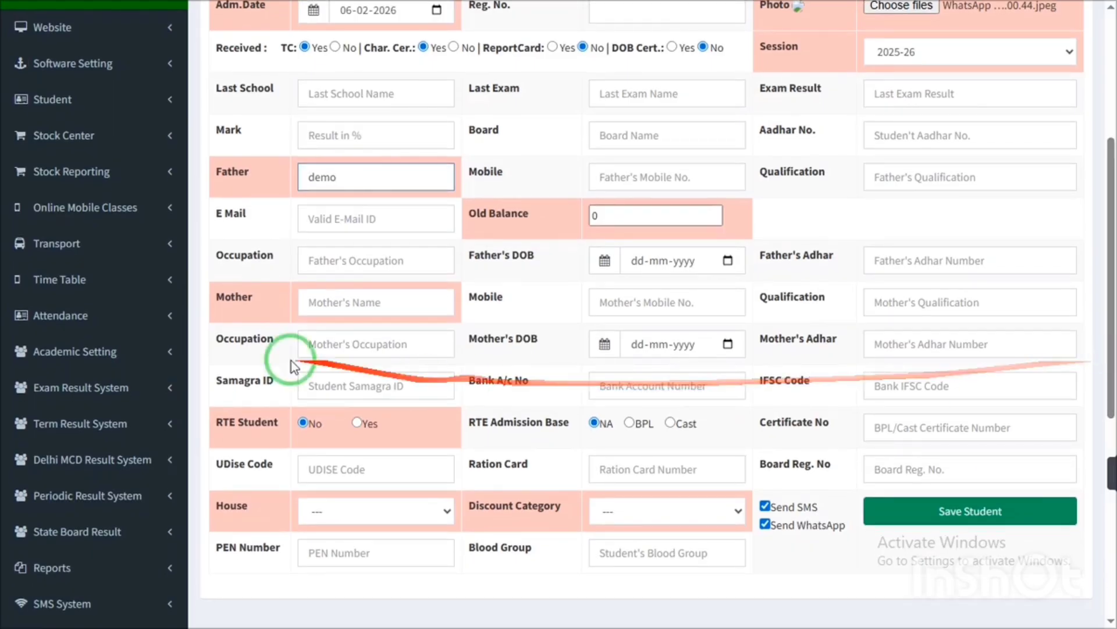
{"action": "left_click", "coordinate": [321, 308]}
{"action": "type", "text": "de"}
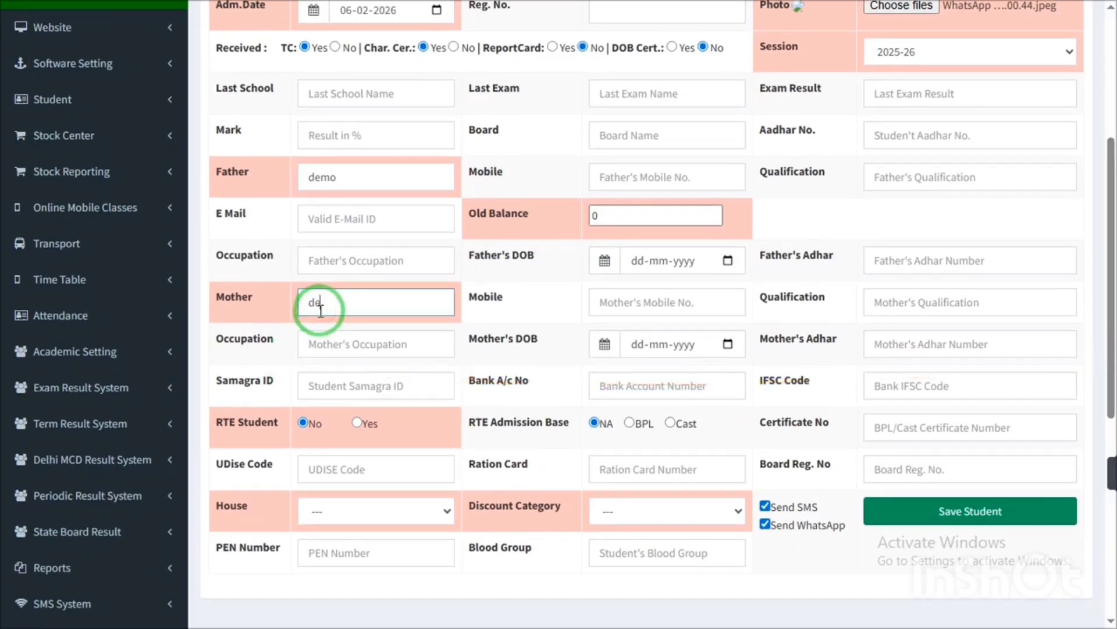
{"action": "type", "text": "mo"}
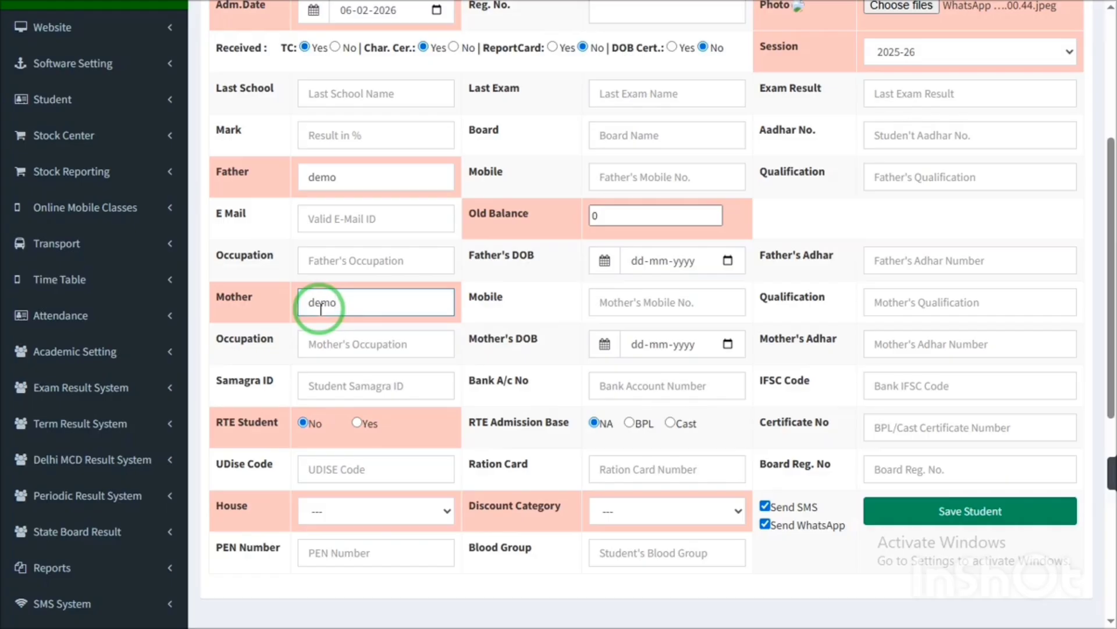
{"action": "left_click_drag", "start_coordinate": [1113, 258], "coordinate": [1110, 330]}
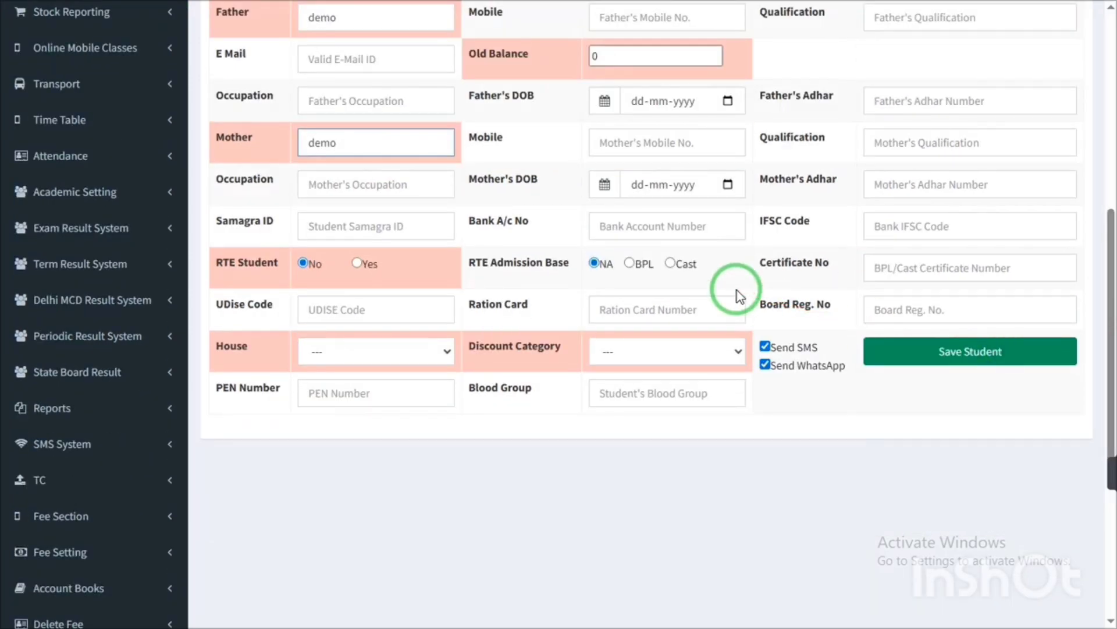
{"action": "left_click", "coordinate": [233, 227]}
{"action": "left_click_drag", "start_coordinate": [233, 227], "coordinate": [269, 227]}
{"action": "left_click_drag", "start_coordinate": [223, 304], "coordinate": [273, 304]}
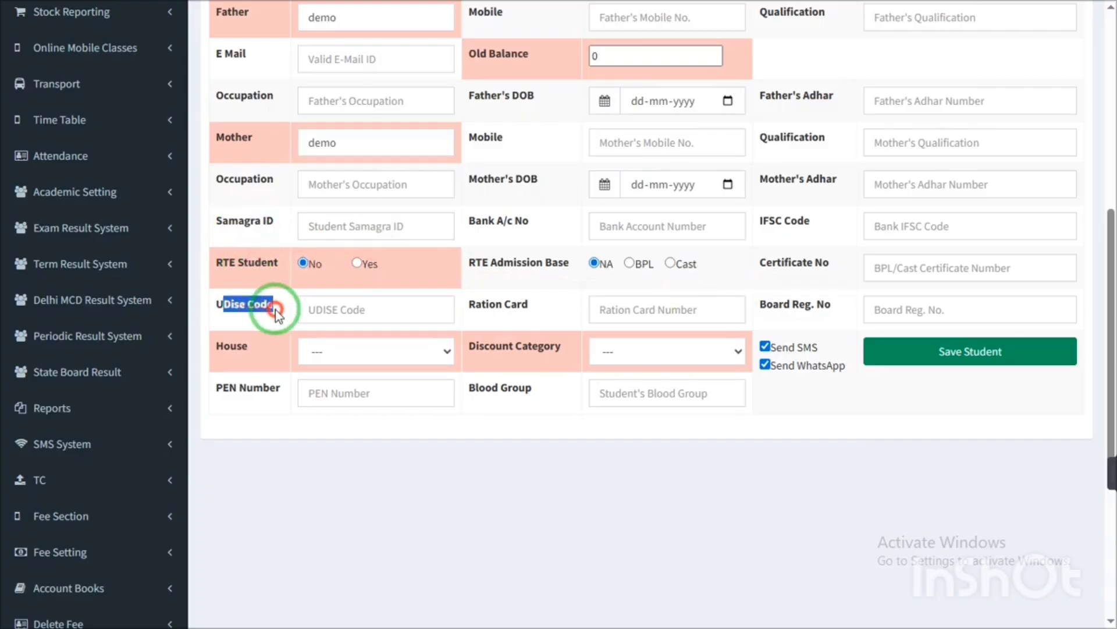
{"action": "left_click_drag", "start_coordinate": [224, 387], "coordinate": [269, 387]}
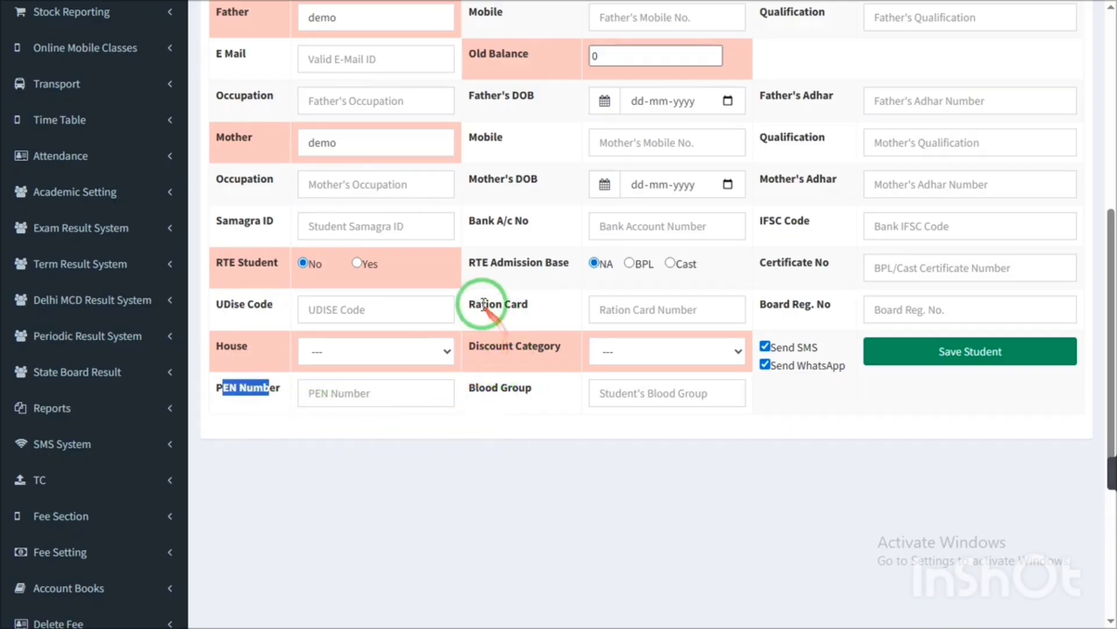
{"action": "left_click_drag", "start_coordinate": [482, 304], "coordinate": [633, 281]}
{"action": "left_click_drag", "start_coordinate": [497, 221], "coordinate": [528, 221]}
{"action": "mouse_move", "coordinate": [787, 220]}
{"action": "left_mouse_down"}
{"action": "mouse_move", "coordinate": [736, 399]}
{"action": "mouse_move", "coordinate": [569, 392]}
{"action": "mouse_move", "coordinate": [773, 224]}
{"action": "left_mouse_up"}
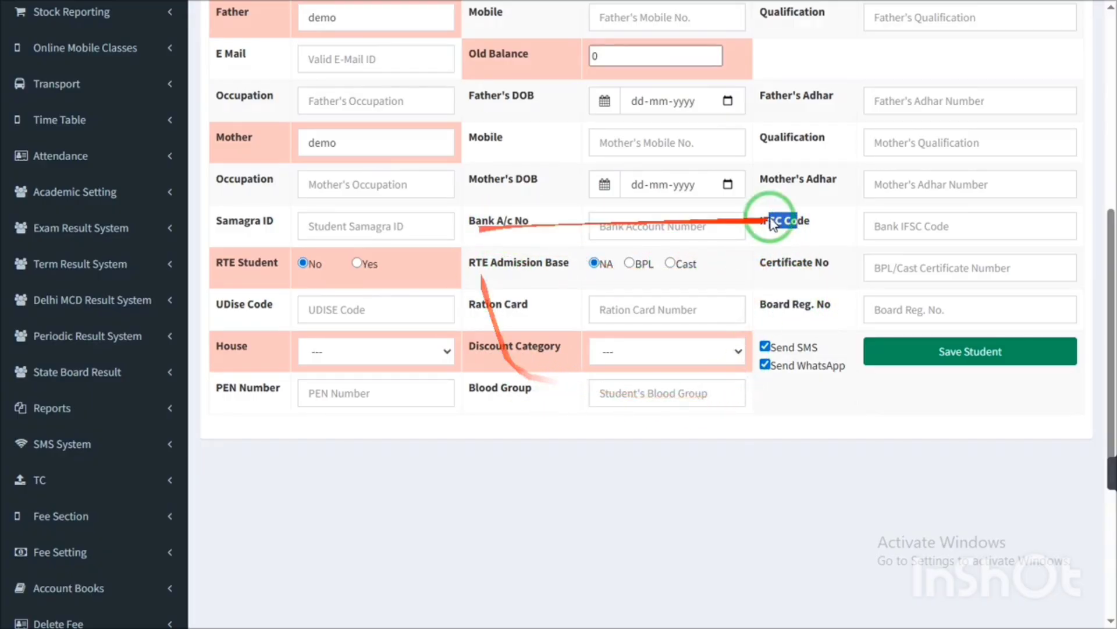
{"action": "left_click", "coordinate": [690, 417]}
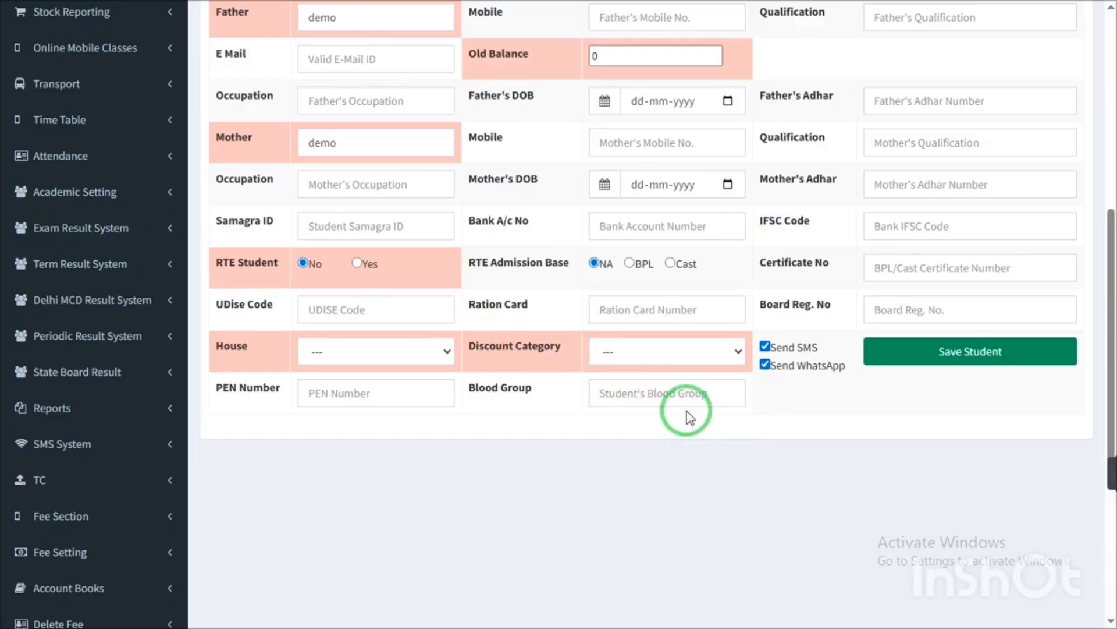
{"action": "left_click", "coordinate": [634, 361]}
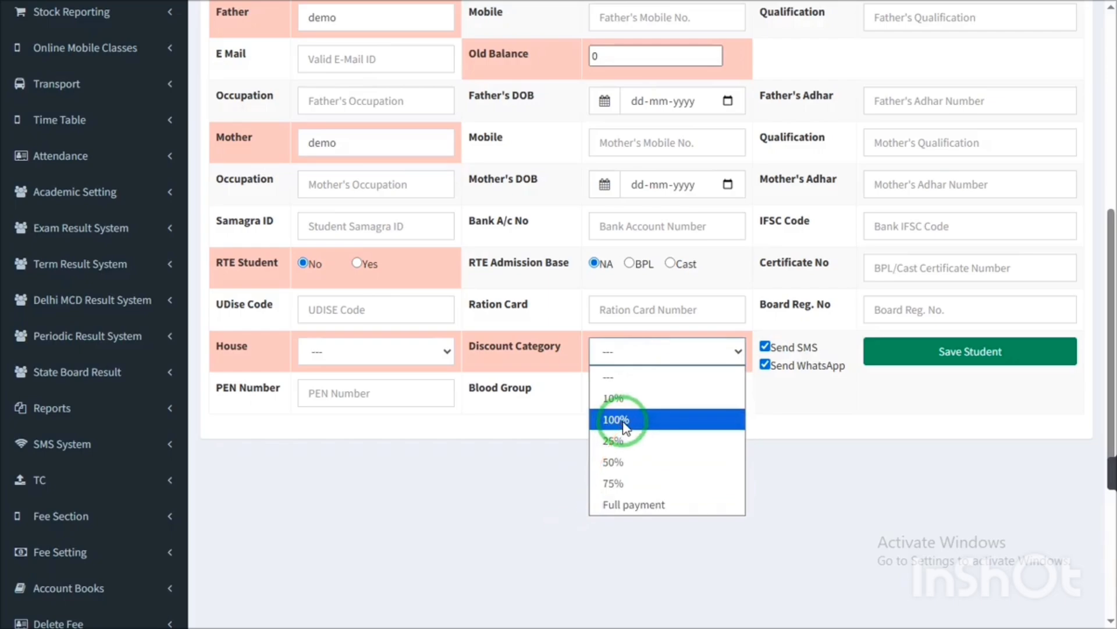
{"action": "left_click", "coordinate": [852, 422]}
{"action": "left_click", "coordinate": [715, 359]}
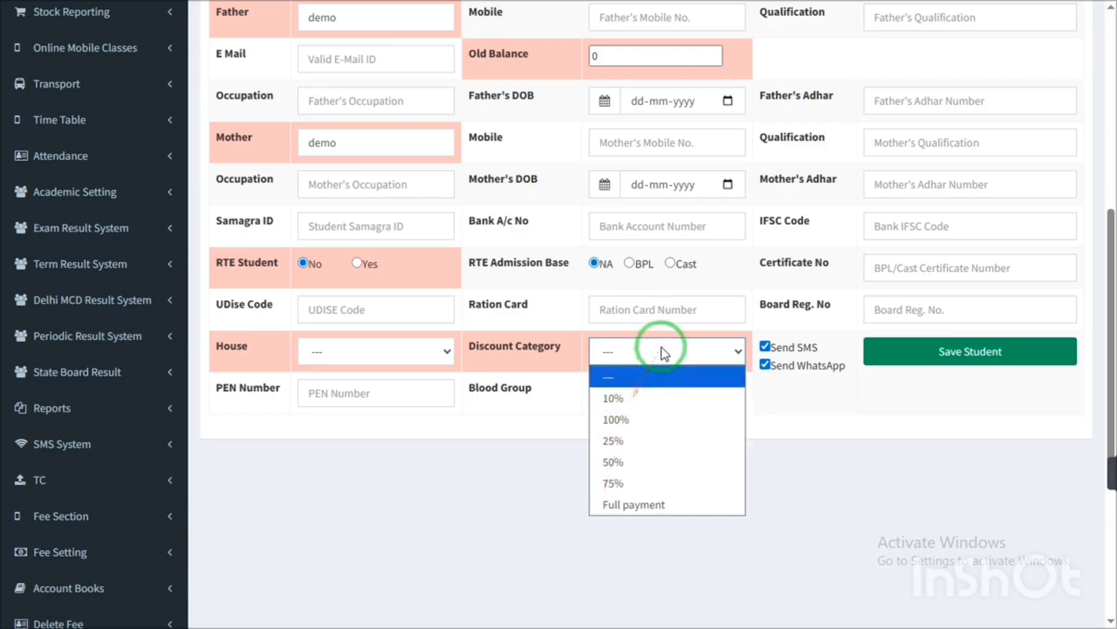
{"action": "left_click", "coordinate": [876, 391]}
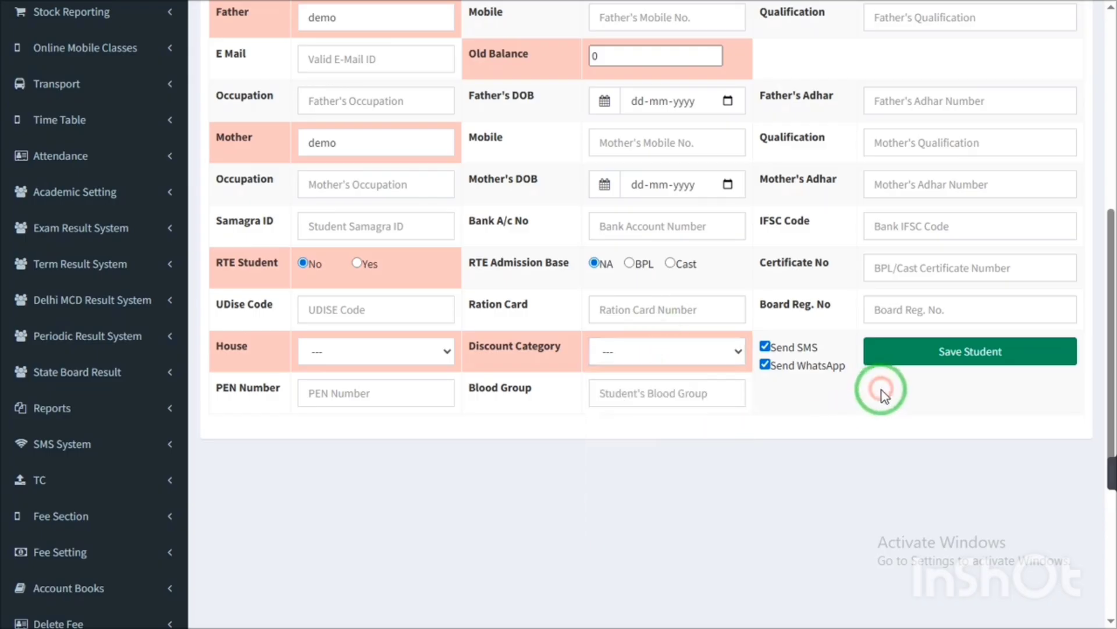
- Save the admission (student ID 793, Roll No. 49) and select the confirmation banner text
{"action": "left_click", "coordinate": [1002, 354]}
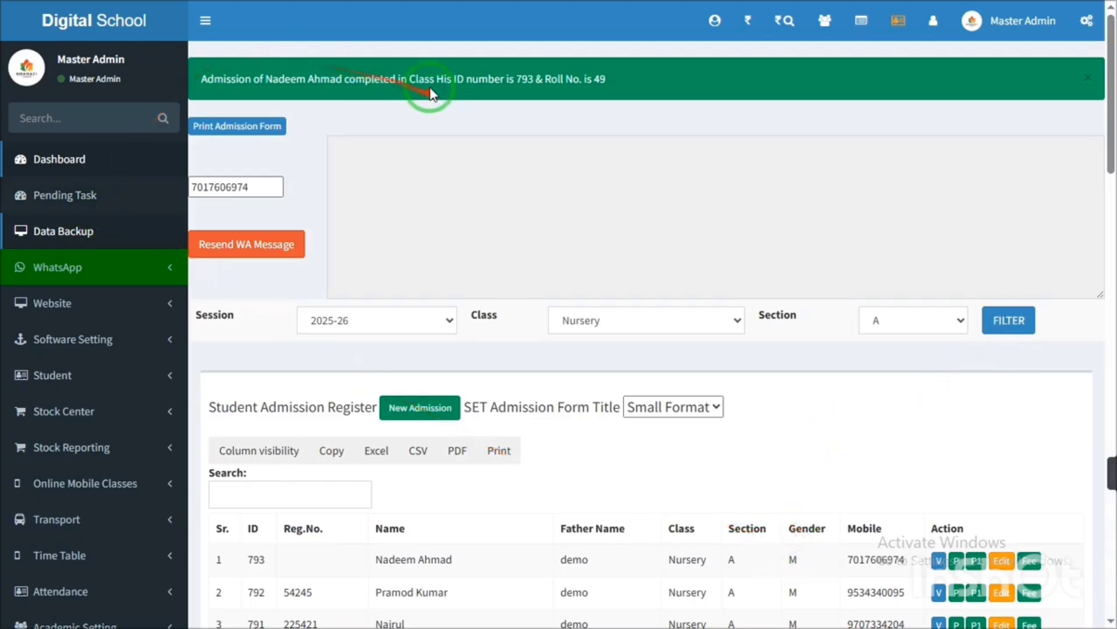
{"action": "left_click_drag", "start_coordinate": [400, 79], "coordinate": [543, 82]}
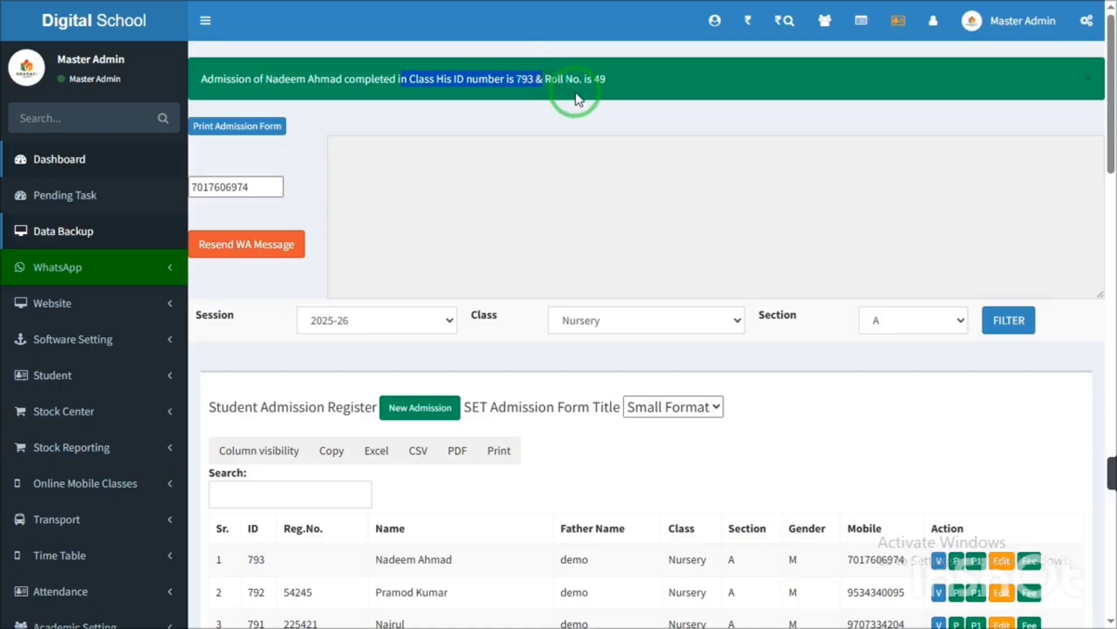
{"action": "double_click", "coordinate": [572, 80]}
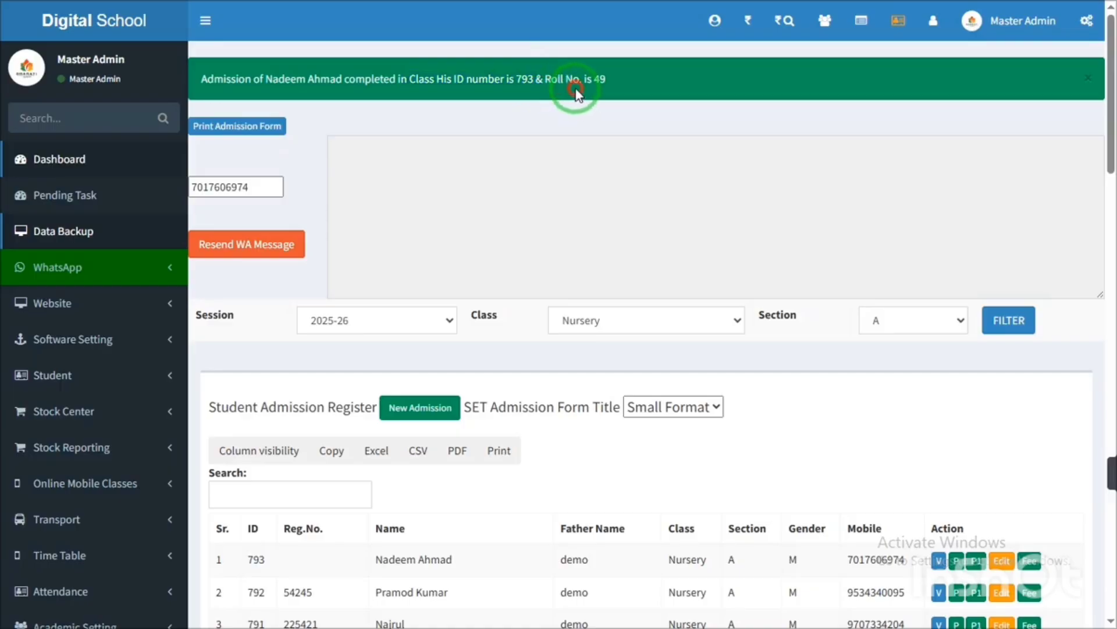
{"action": "triple_click", "coordinate": [530, 76]}
{"action": "left_click", "coordinate": [432, 77]}
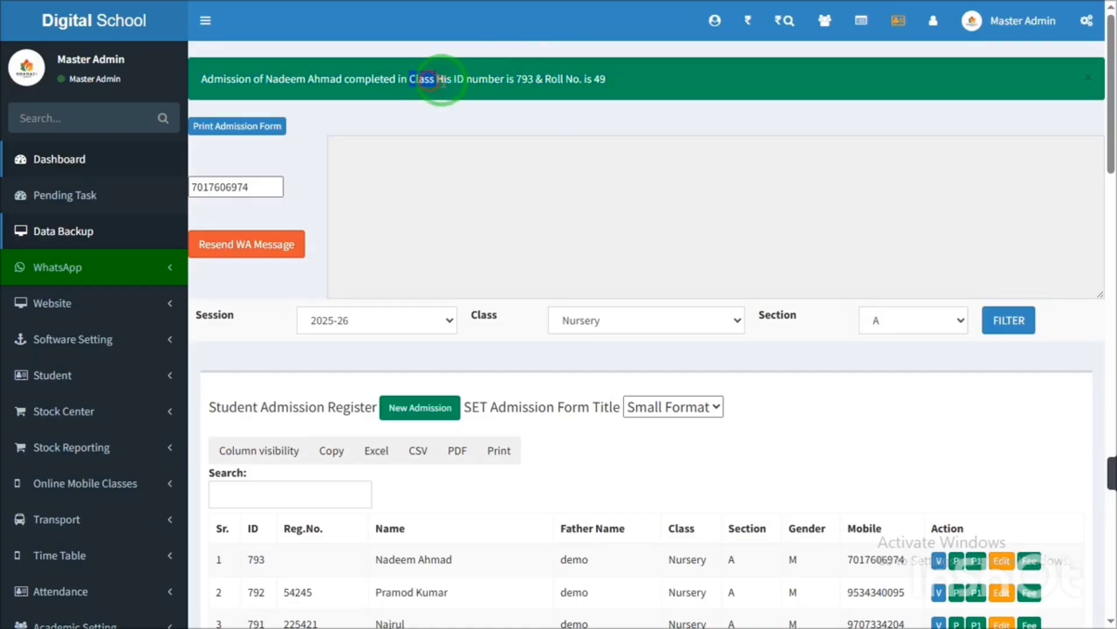
{"action": "triple_click", "coordinate": [515, 85]}
{"action": "left_click", "coordinate": [523, 86]}
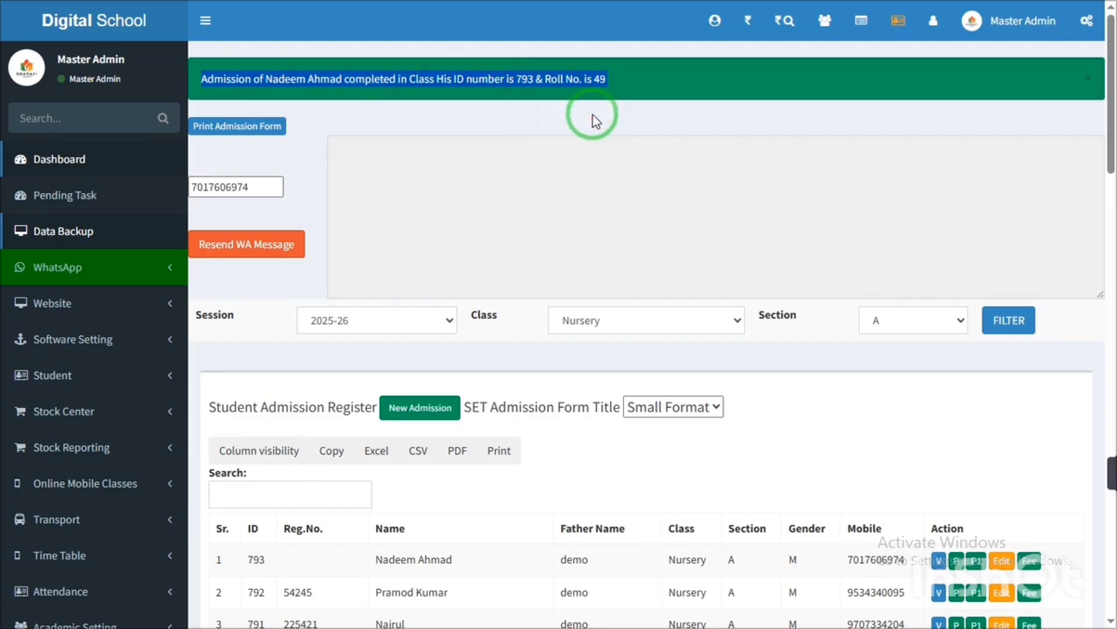
{"action": "left_click", "coordinate": [259, 130]}
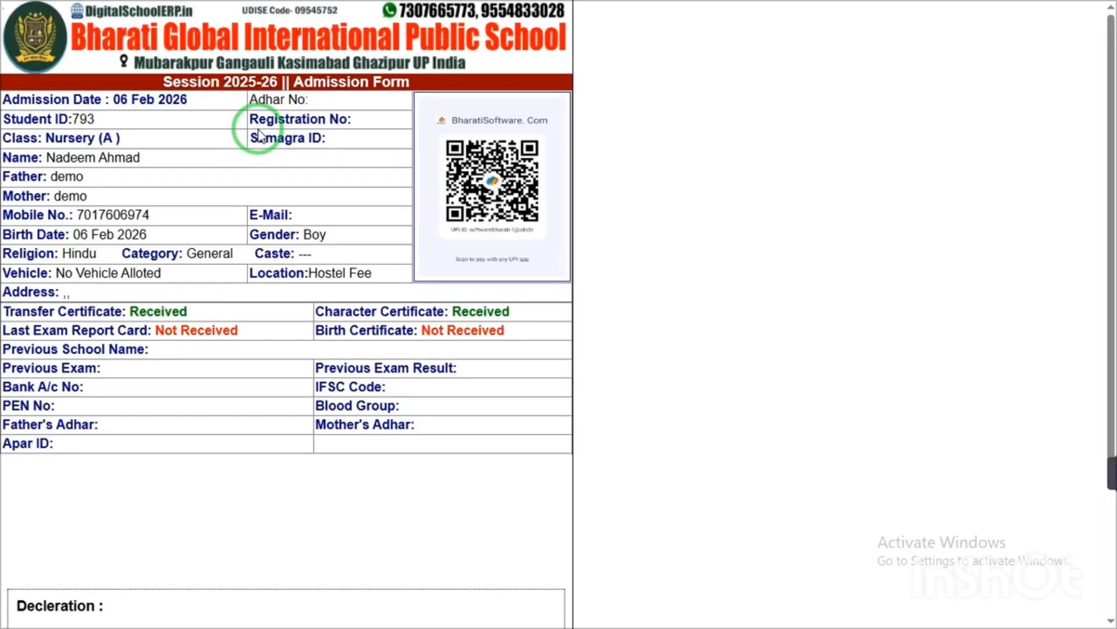
{"action": "scroll", "coordinate": [259, 132], "scroll_direction": "up", "scroll_amount": 4}
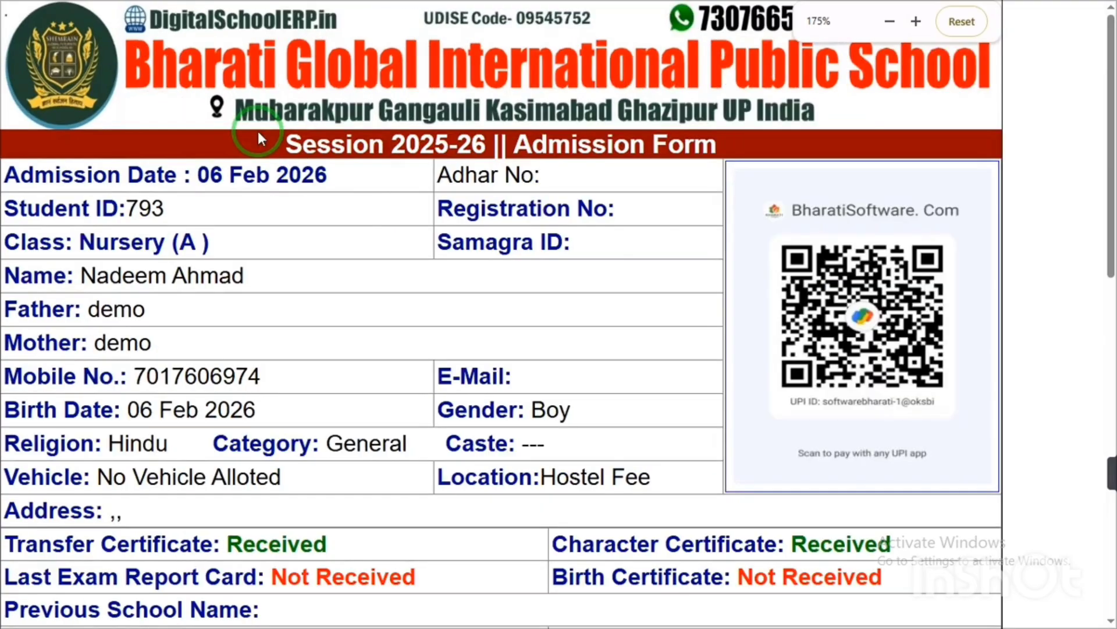
{"action": "scroll", "coordinate": [257, 131], "scroll_direction": "up", "scroll_amount": 1}
{"action": "scroll", "coordinate": [257, 131], "scroll_direction": "down", "scroll_amount": 1}
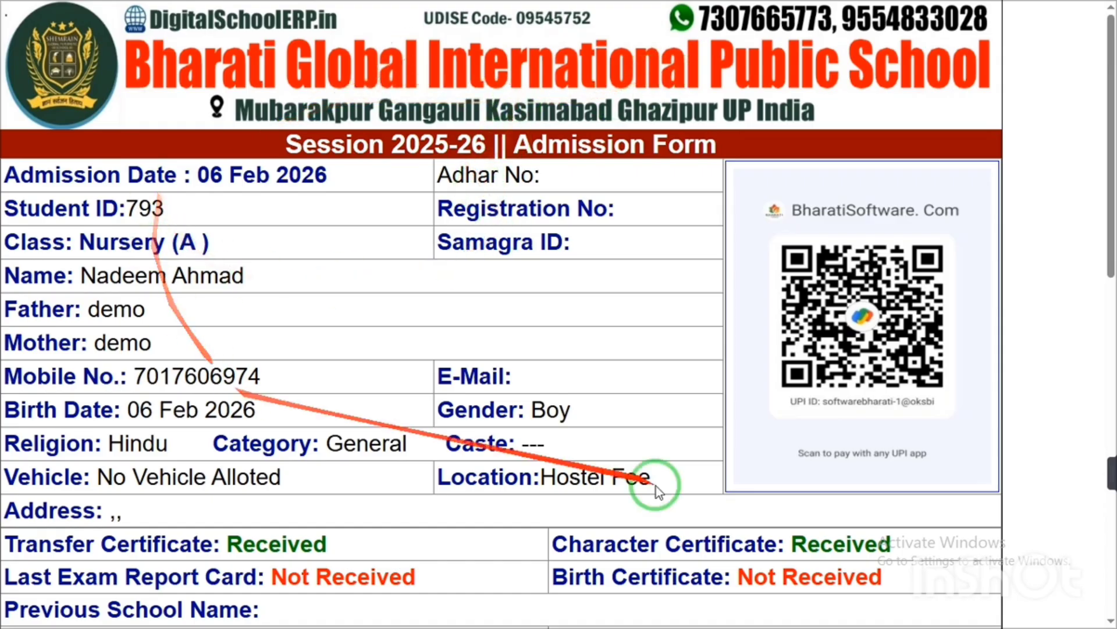
{"action": "left_click_drag", "start_coordinate": [1108, 135], "coordinate": [1106, 497]}
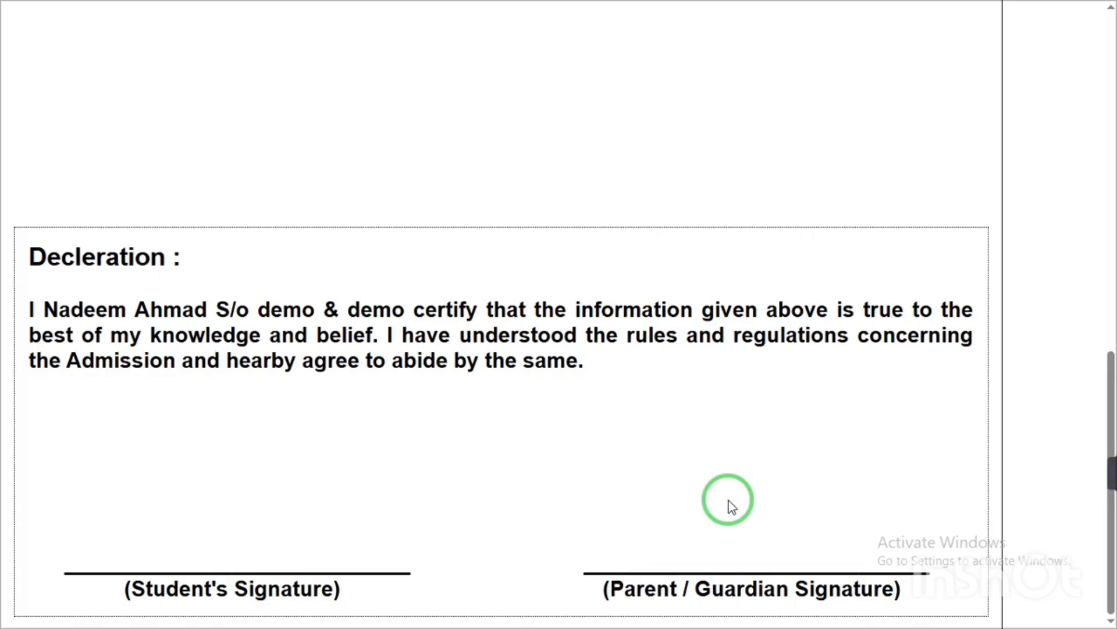
{"action": "key", "text": "ctrl+minus"}
{"action": "key", "text": "ctrl+minus"}
{"action": "key", "text": "ctrl+minus"}
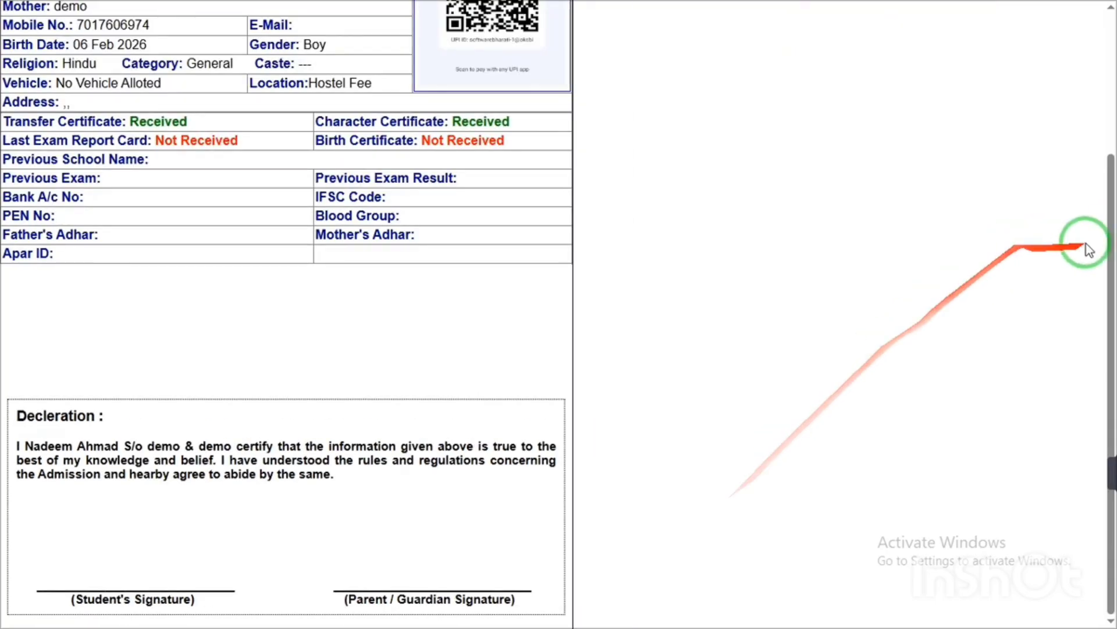
{"action": "left_click_drag", "start_coordinate": [1109, 187], "coordinate": [1110, 32]}
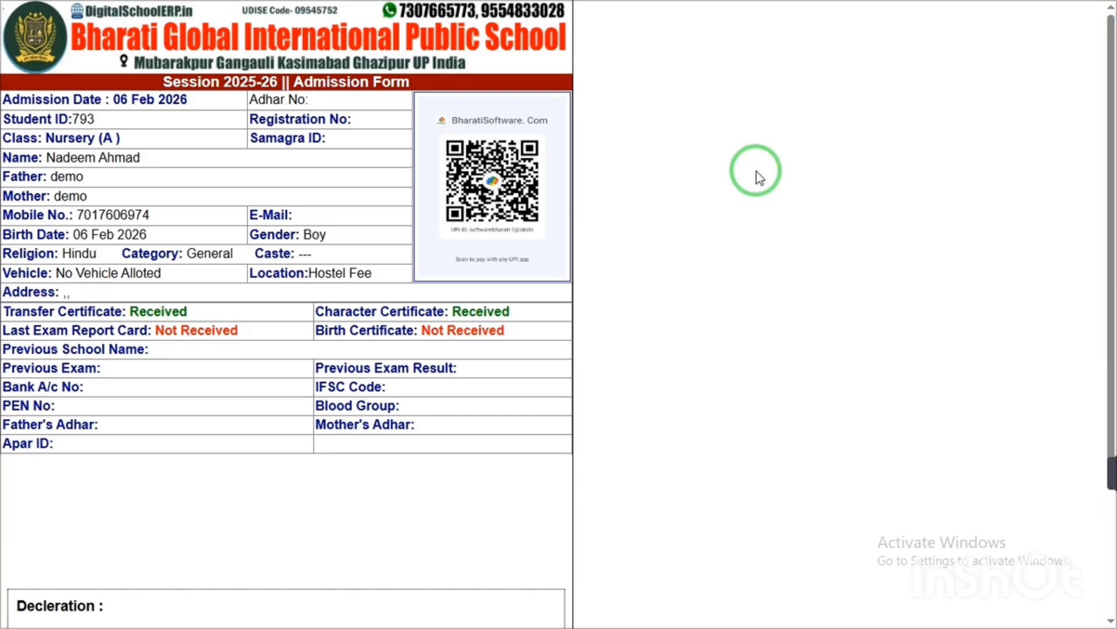
{"action": "scroll", "coordinate": [757, 172], "scroll_direction": "down", "scroll_amount": 3}
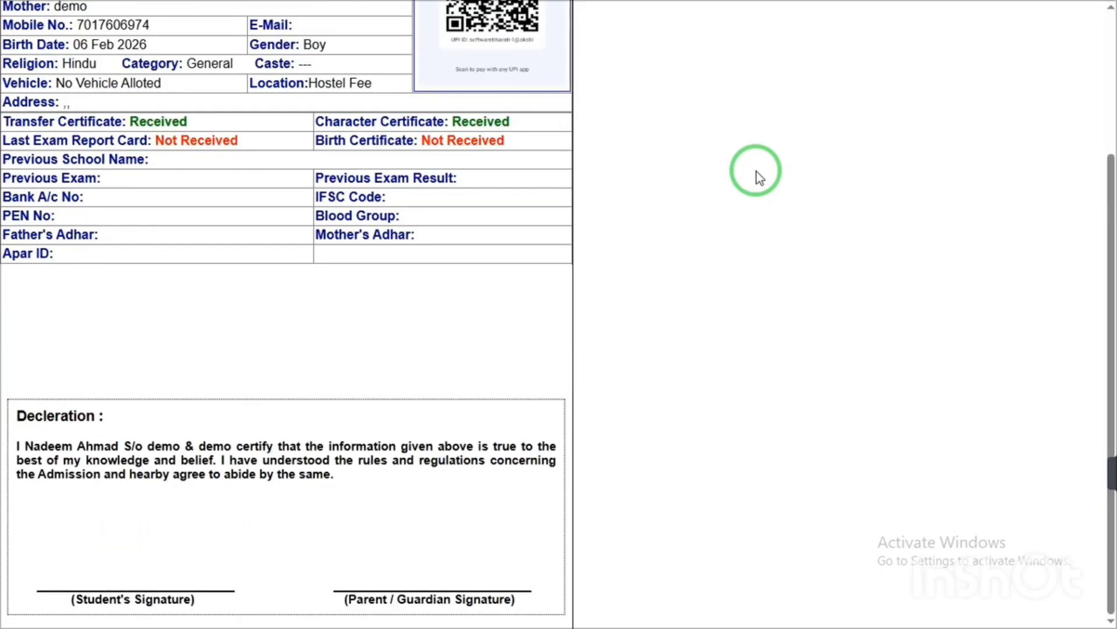
{"action": "scroll", "coordinate": [1094, 253], "scroll_direction": "up", "scroll_amount": 3}
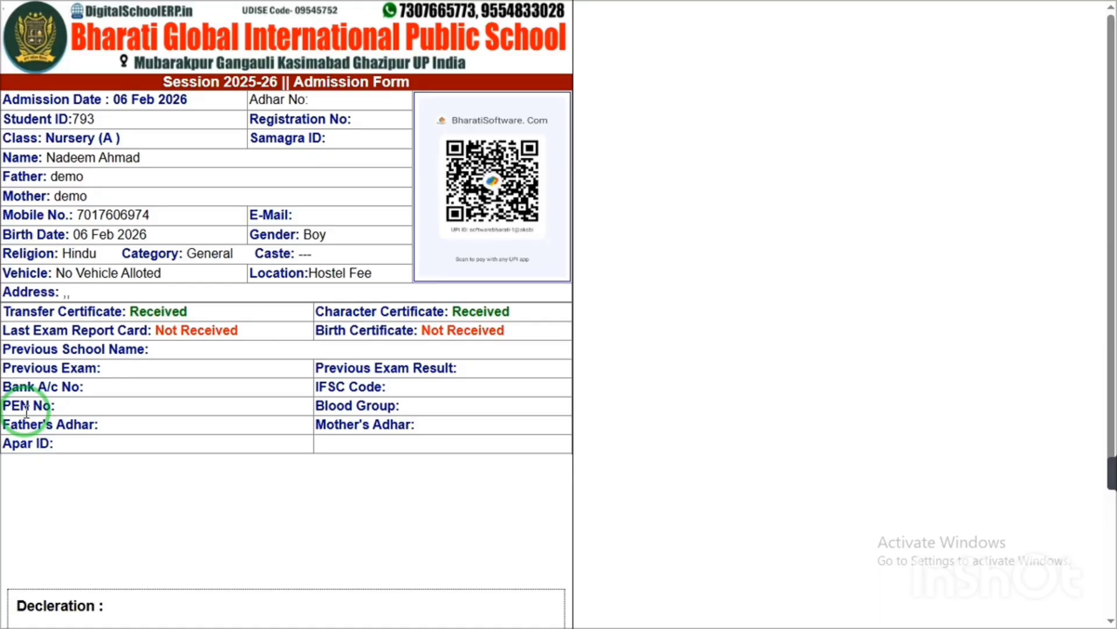
{"action": "key", "text": "Escape"}
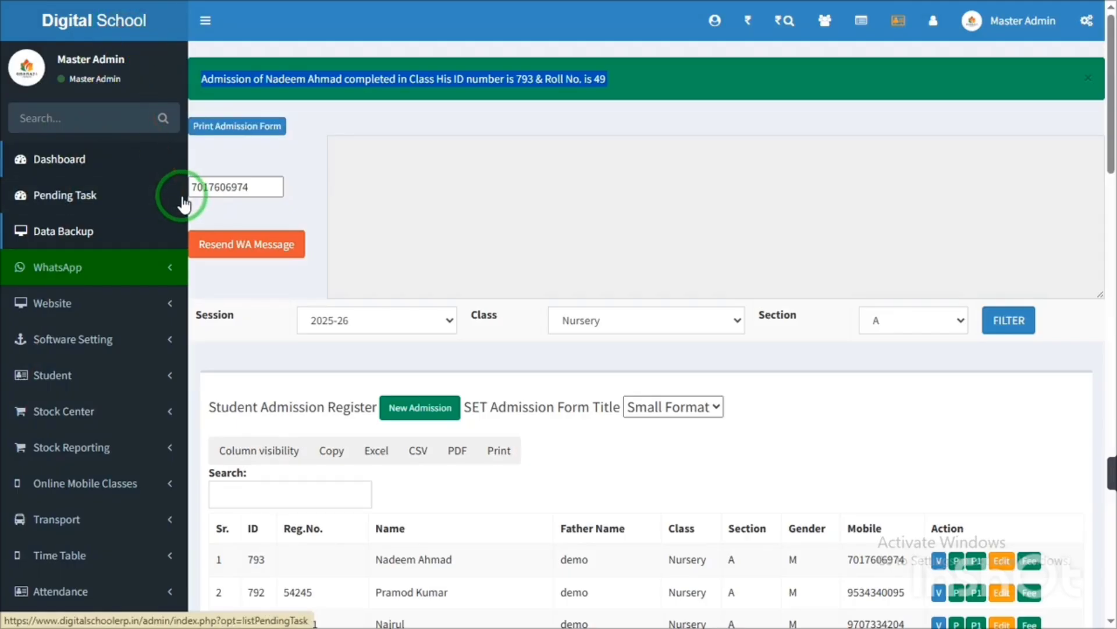
- Return to the dashboard, which now counts 388 students: 352 boys and 36 girls
{"action": "left_click", "coordinate": [120, 30]}
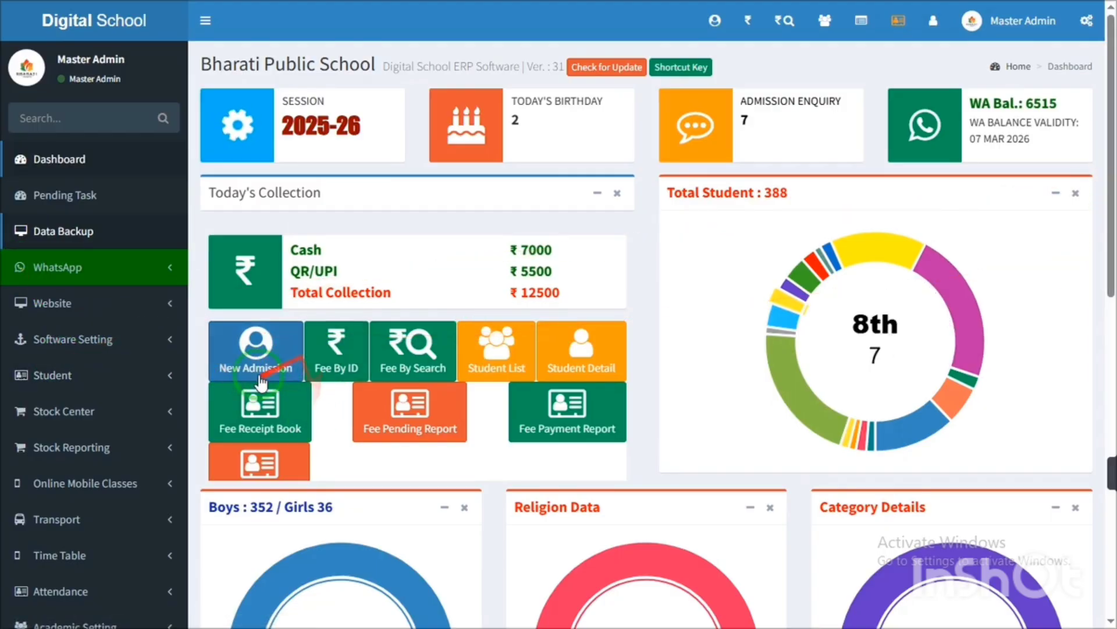
- Scroll down the dashboard past the student charts to the Version 2.0 footer
{"action": "left_click_drag", "start_coordinate": [1112, 174], "coordinate": [1108, 327]}
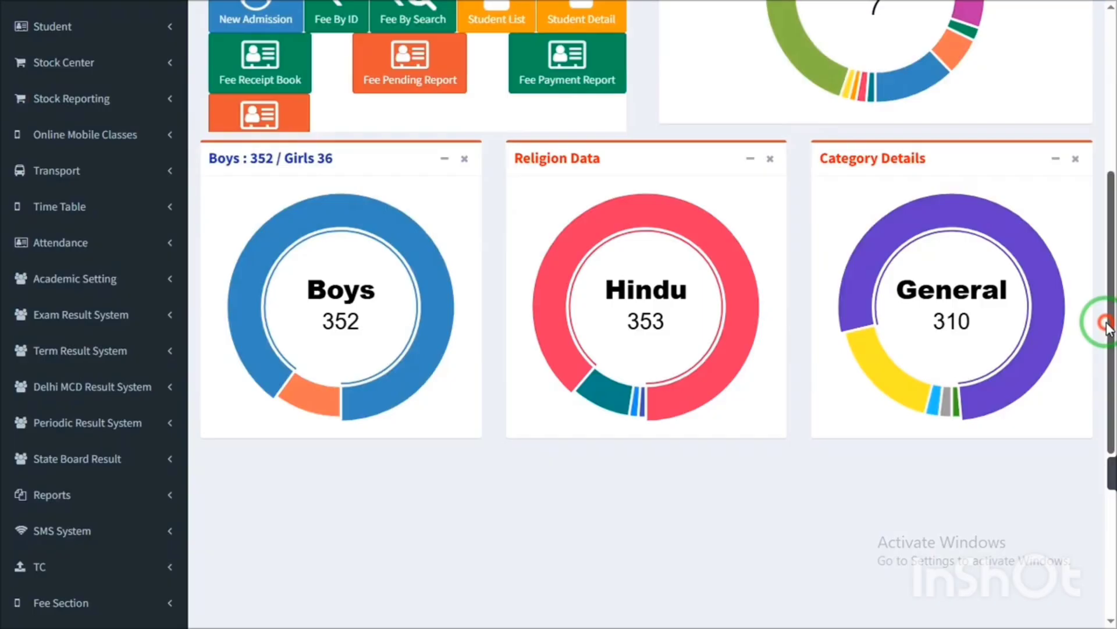
{"action": "left_click_drag", "start_coordinate": [1108, 328], "coordinate": [1112, 421]}
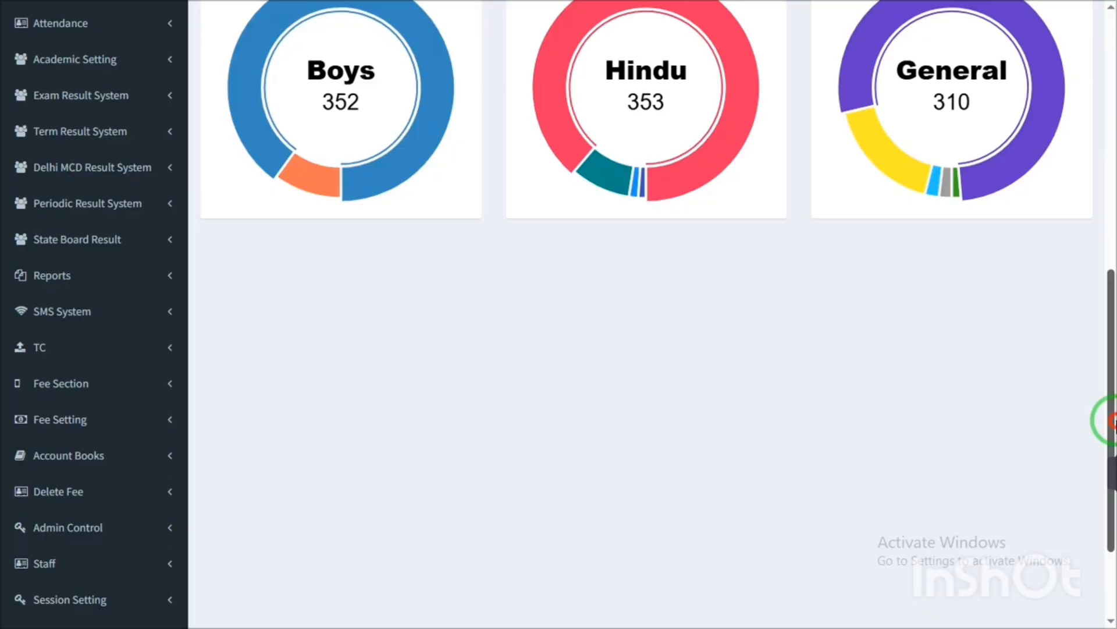
{"action": "left_click_drag", "start_coordinate": [1110, 420], "coordinate": [1070, 496]}
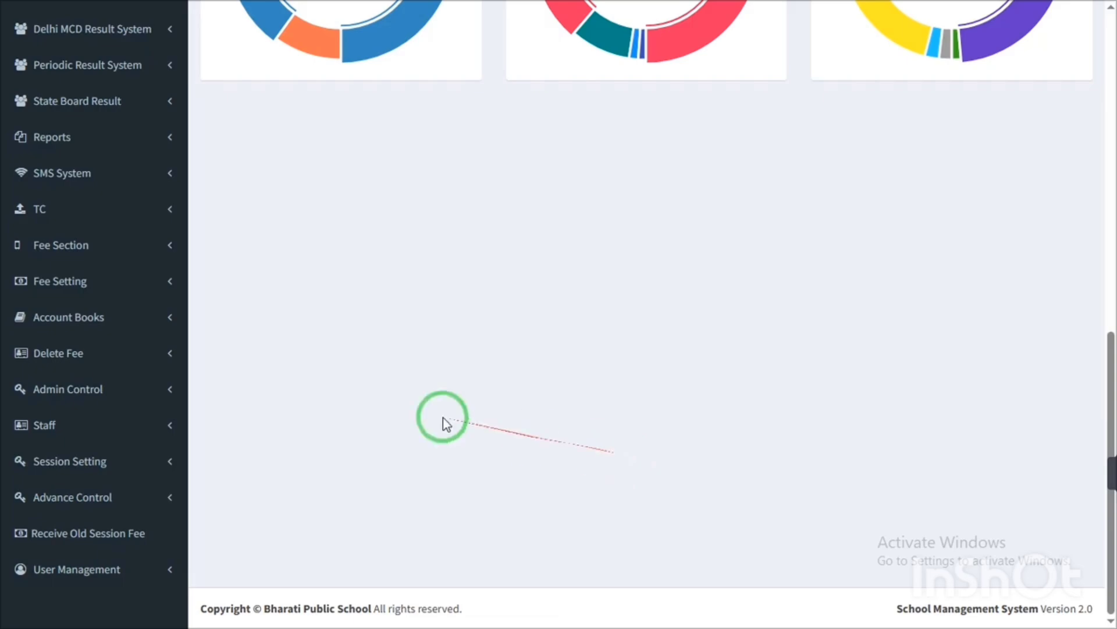
{"action": "mouse_move", "coordinate": [1111, 420]}
{"action": "left_mouse_down"}
{"action": "mouse_move", "coordinate": [1105, 62]}
{"action": "mouse_move", "coordinate": [1084, 451]}
{"action": "left_mouse_up"}
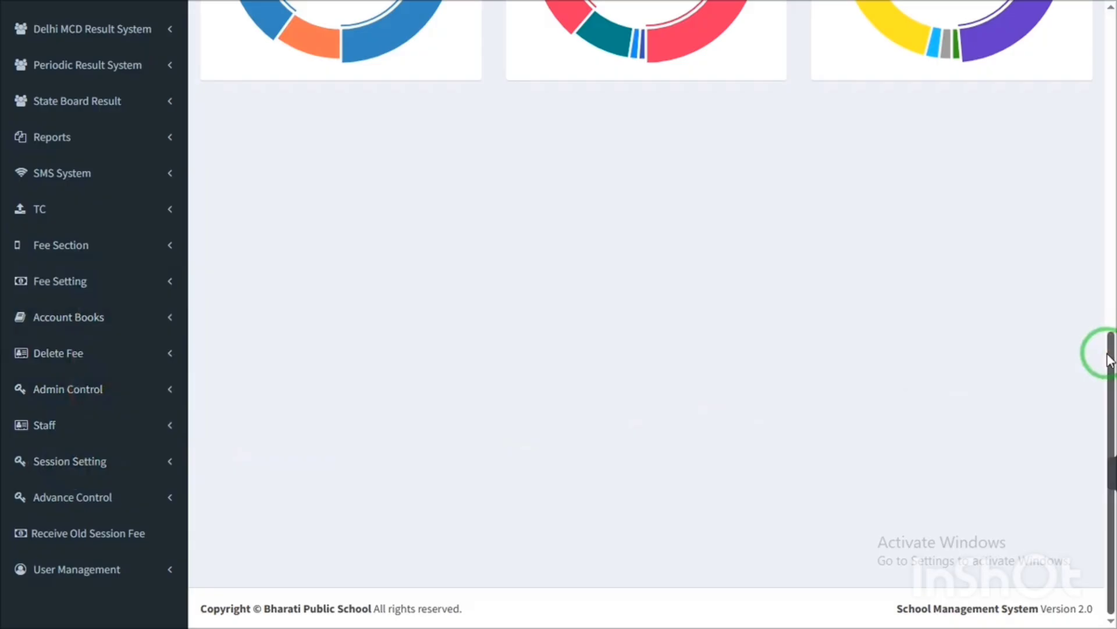
{"action": "left_click", "coordinate": [94, 463]}
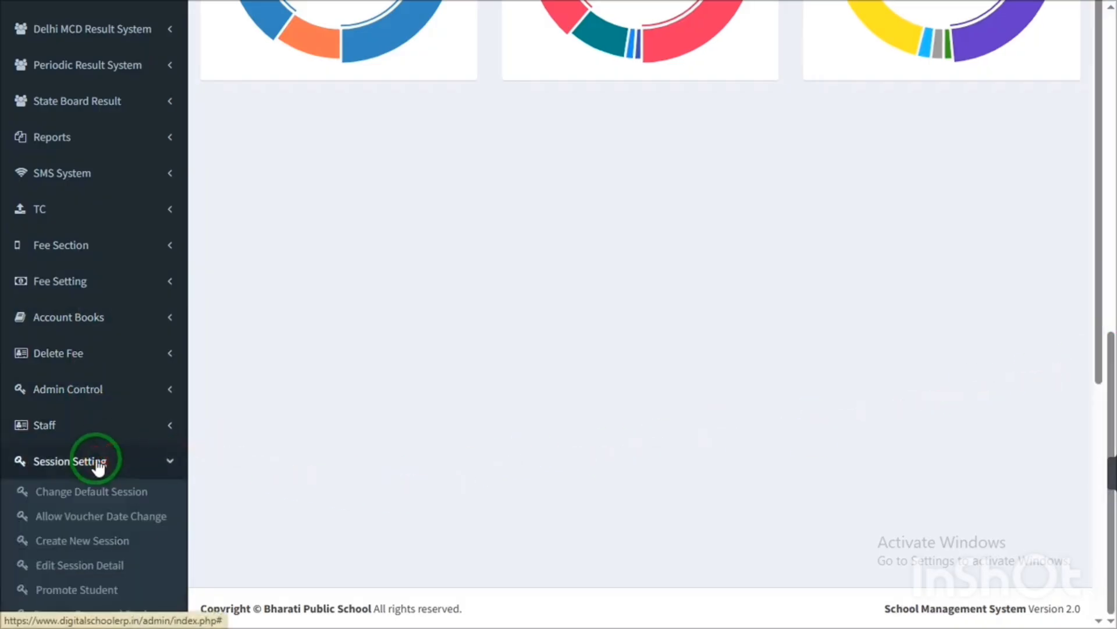
{"action": "left_click_drag", "start_coordinate": [1105, 325], "coordinate": [1104, 406]}
{"action": "left_click", "coordinate": [27, 260]}
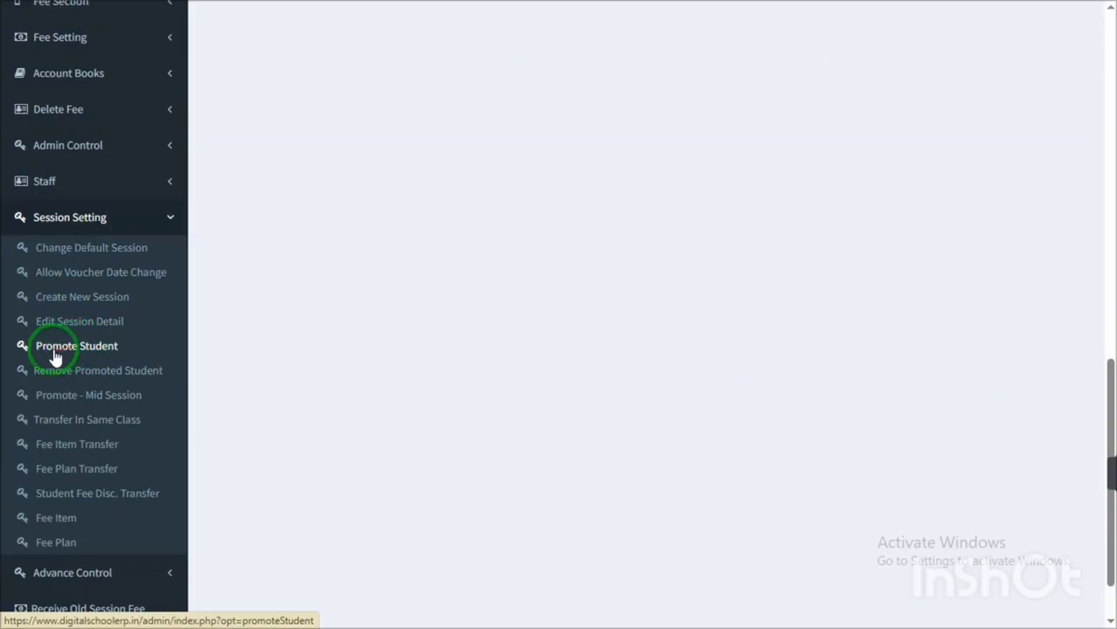
{"action": "left_click", "coordinate": [1111, 227]}
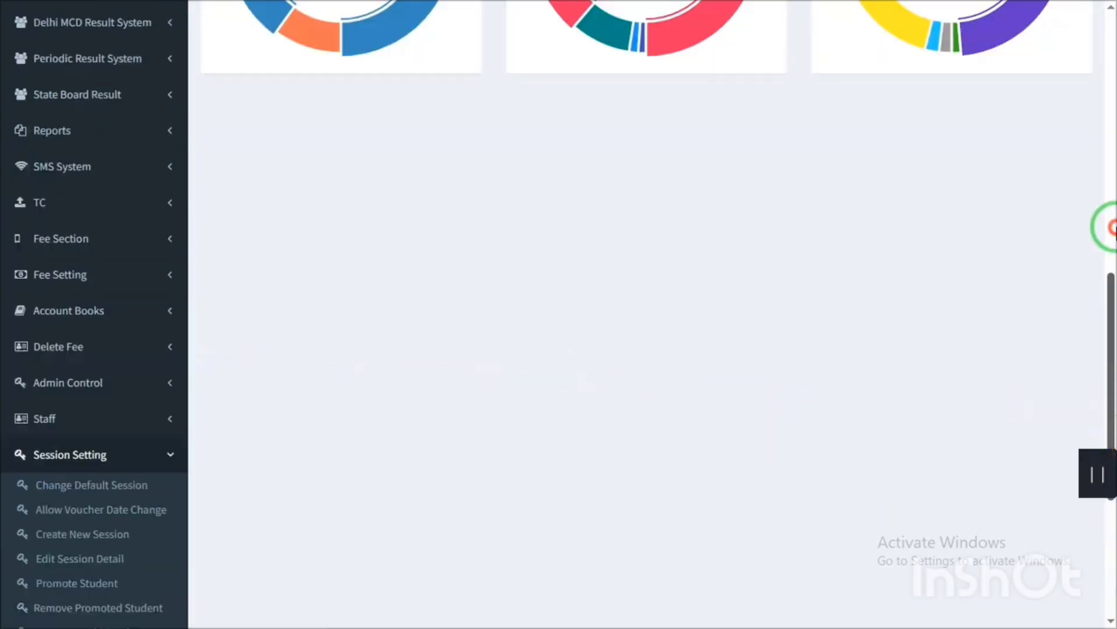
{"action": "left_click_drag", "start_coordinate": [1114, 228], "coordinate": [1112, 7]}
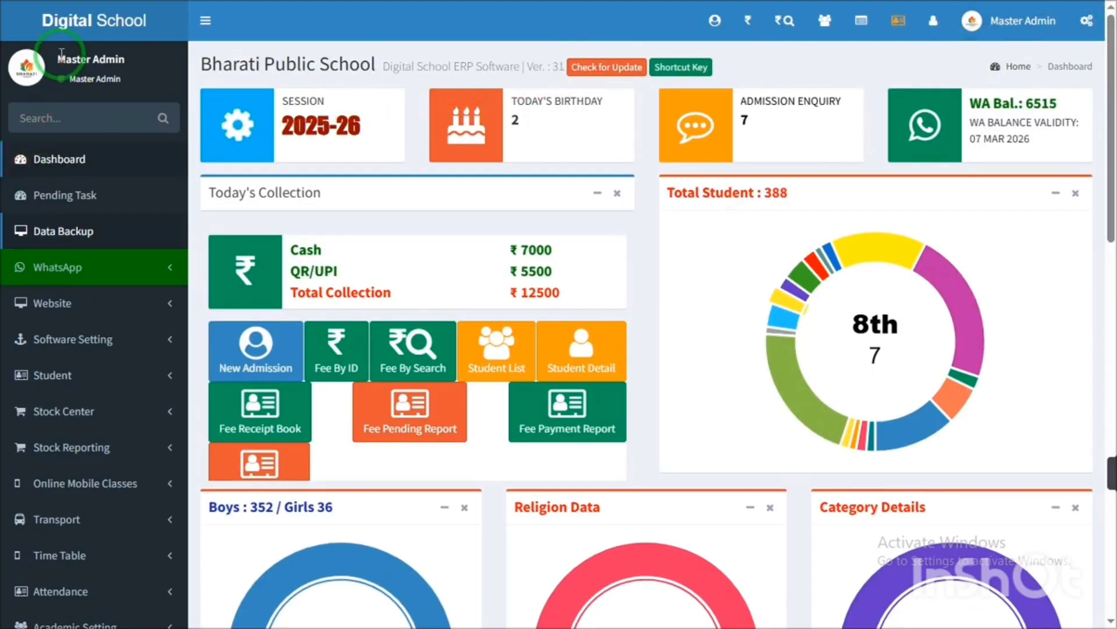
{"action": "left_click_drag", "start_coordinate": [62, 53], "coordinate": [136, 89]}
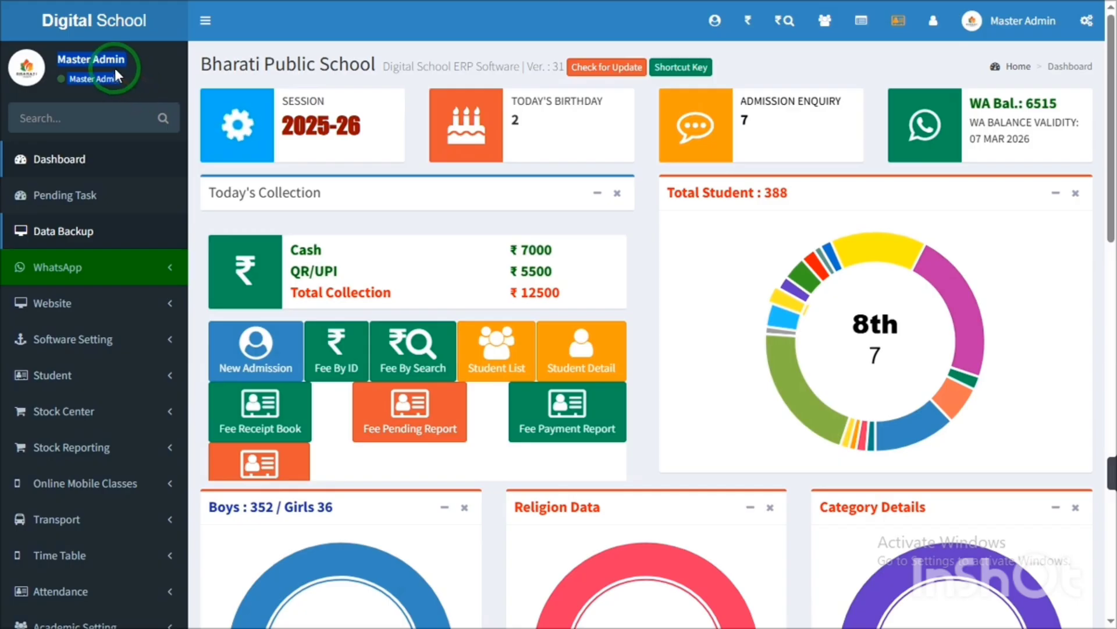
{"action": "left_click_drag", "start_coordinate": [1102, 207], "coordinate": [1098, 369]}
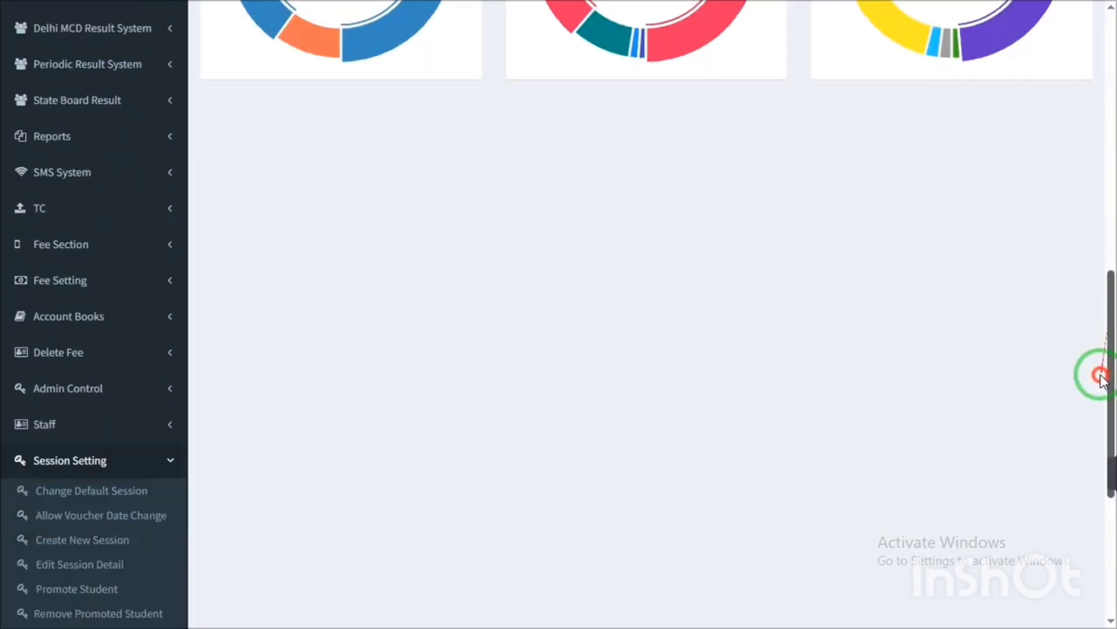
{"action": "left_click", "coordinate": [27, 460]}
{"action": "left_click", "coordinate": [1107, 157]}
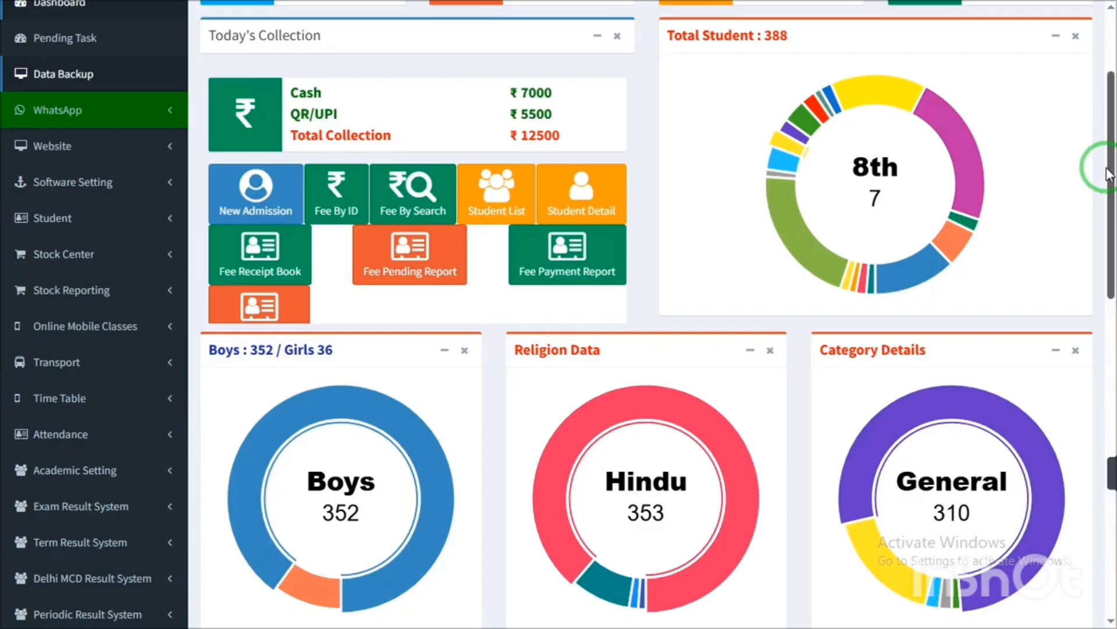
{"action": "left_click_drag", "start_coordinate": [1102, 142], "coordinate": [1101, 81]}
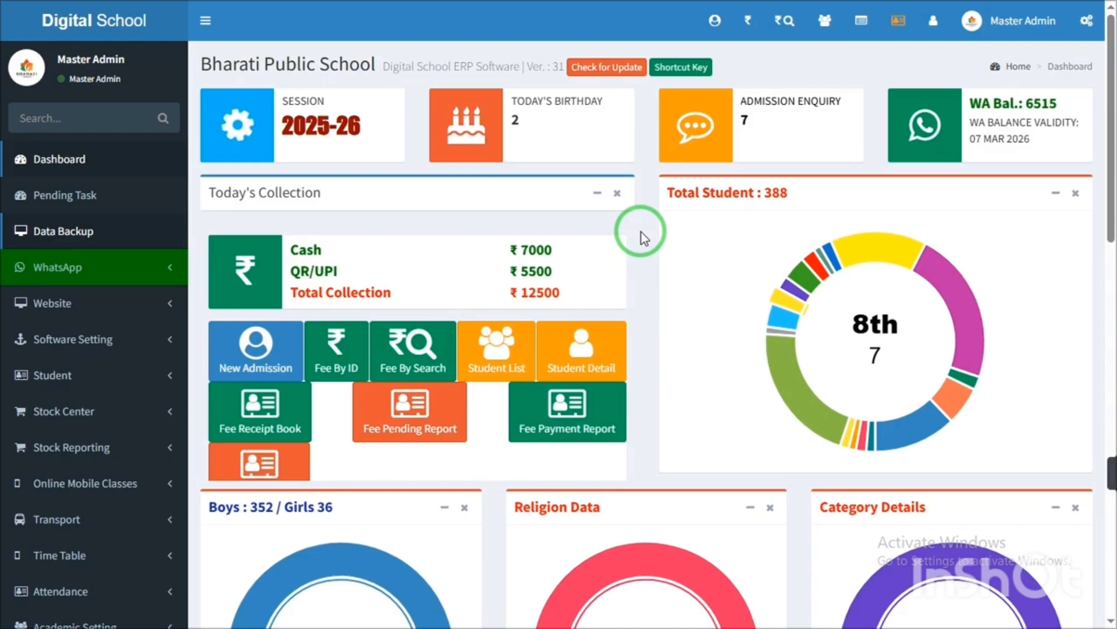
{"action": "key", "text": "ctrl+minus"}
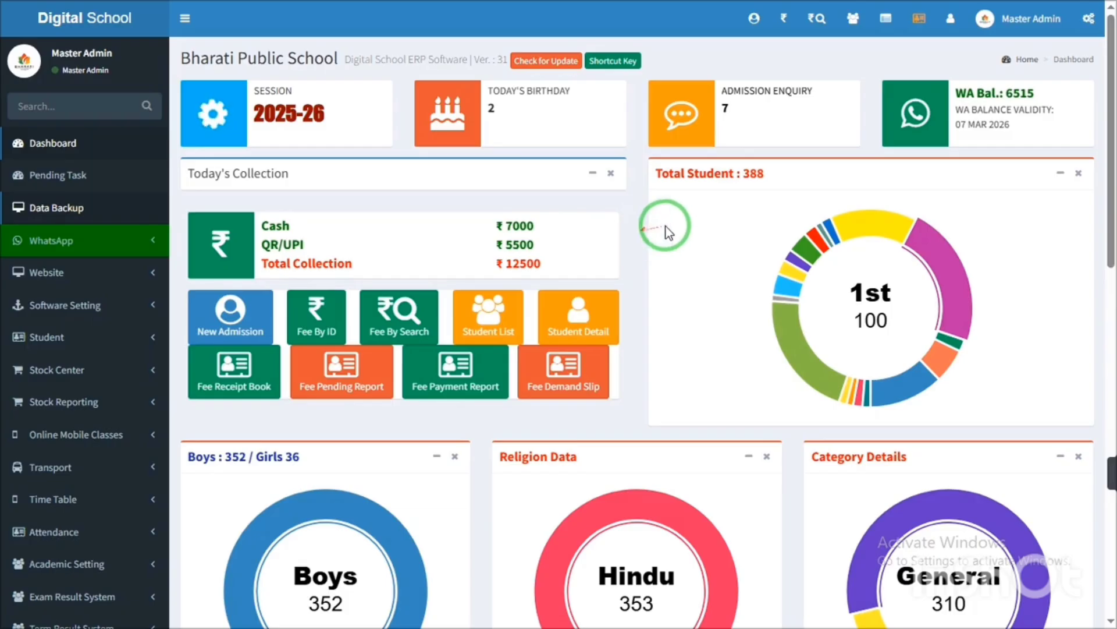
{"action": "mouse_move", "coordinate": [667, 226]}
{"action": "left_mouse_down"}
{"action": "mouse_move", "coordinate": [230, 256]}
{"action": "mouse_move", "coordinate": [560, 264]}
{"action": "left_mouse_up"}
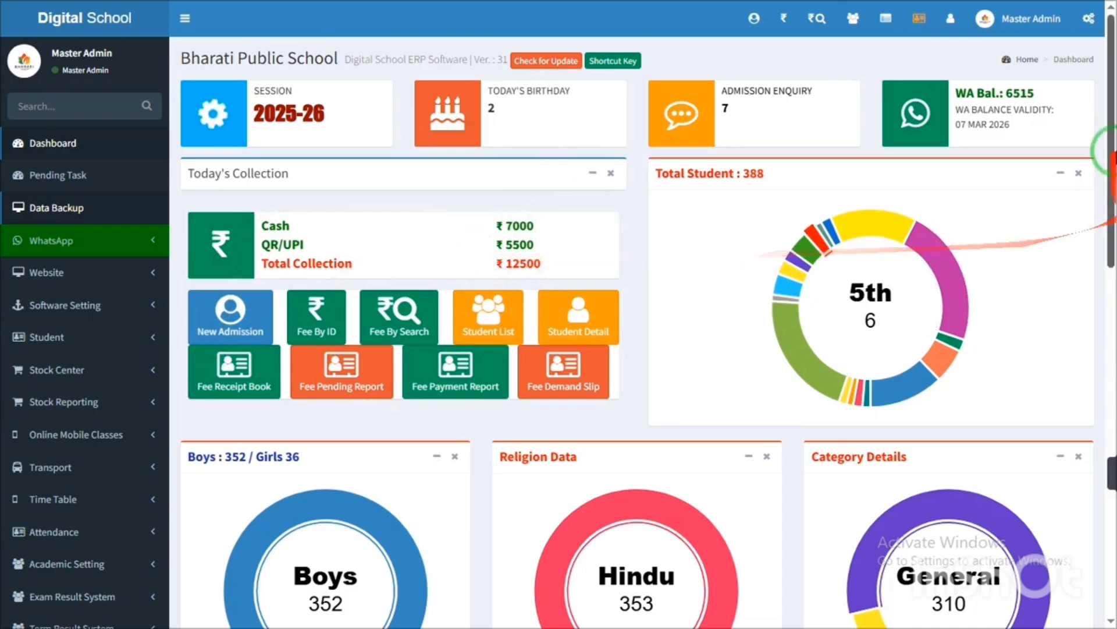
{"action": "scroll", "coordinate": [1100, 212], "scroll_direction": "down", "scroll_amount": 4}
{"action": "scroll", "coordinate": [1100, 212], "scroll_direction": "up", "scroll_amount": 4}
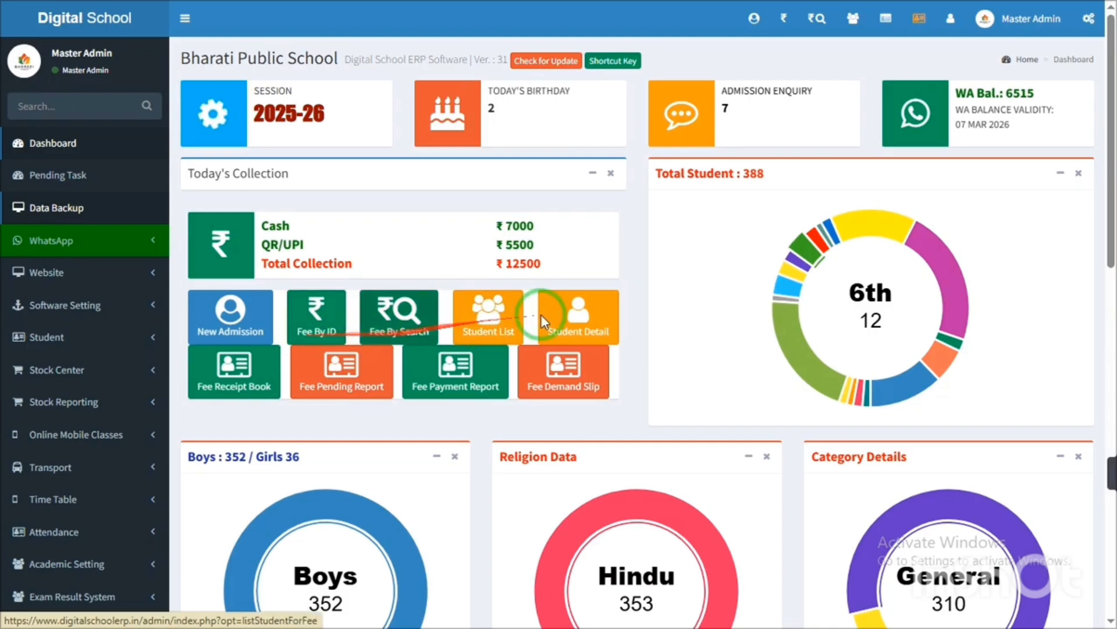
- Open the Student List filtered to session 2025-26, all classes and all sections
{"action": "left_click", "coordinate": [499, 334]}
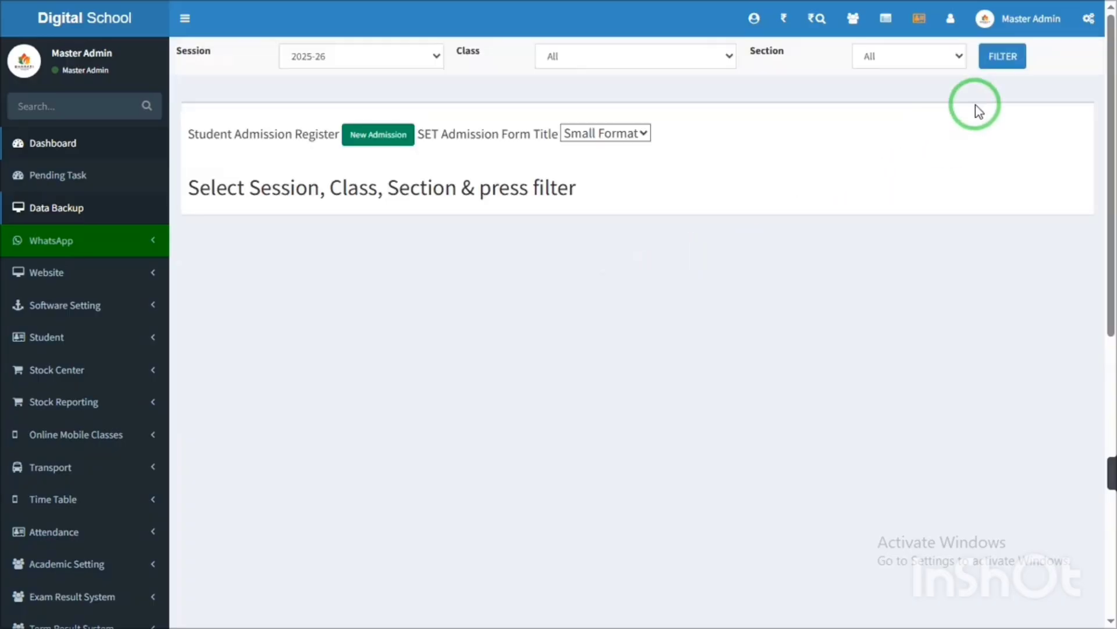
{"action": "left_click", "coordinate": [1003, 63]}
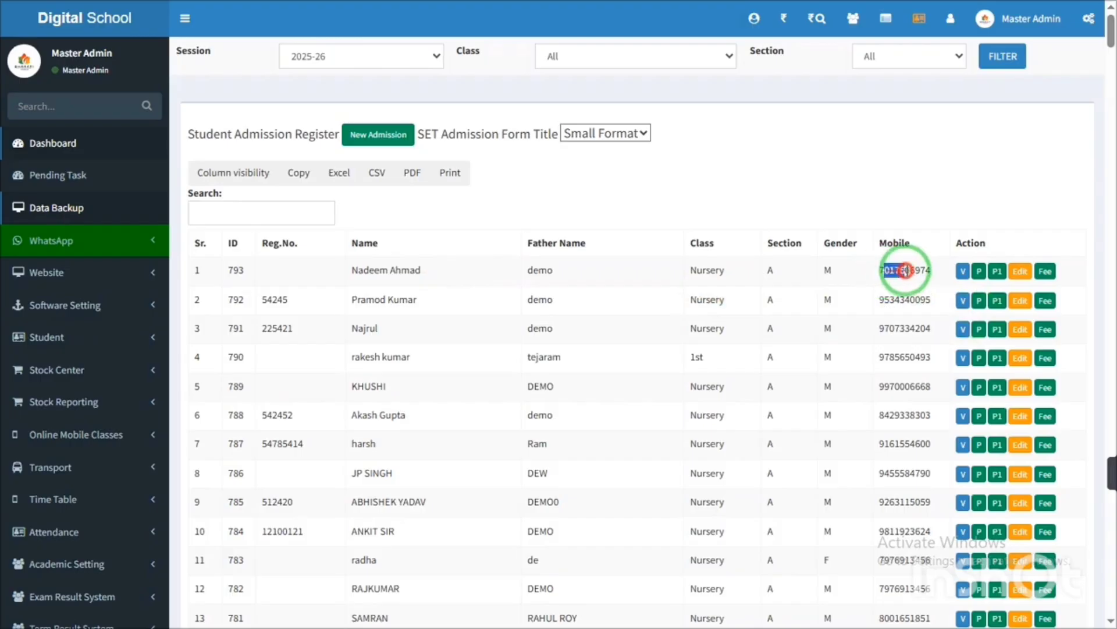
{"action": "left_click_drag", "start_coordinate": [884, 271], "coordinate": [911, 271]}
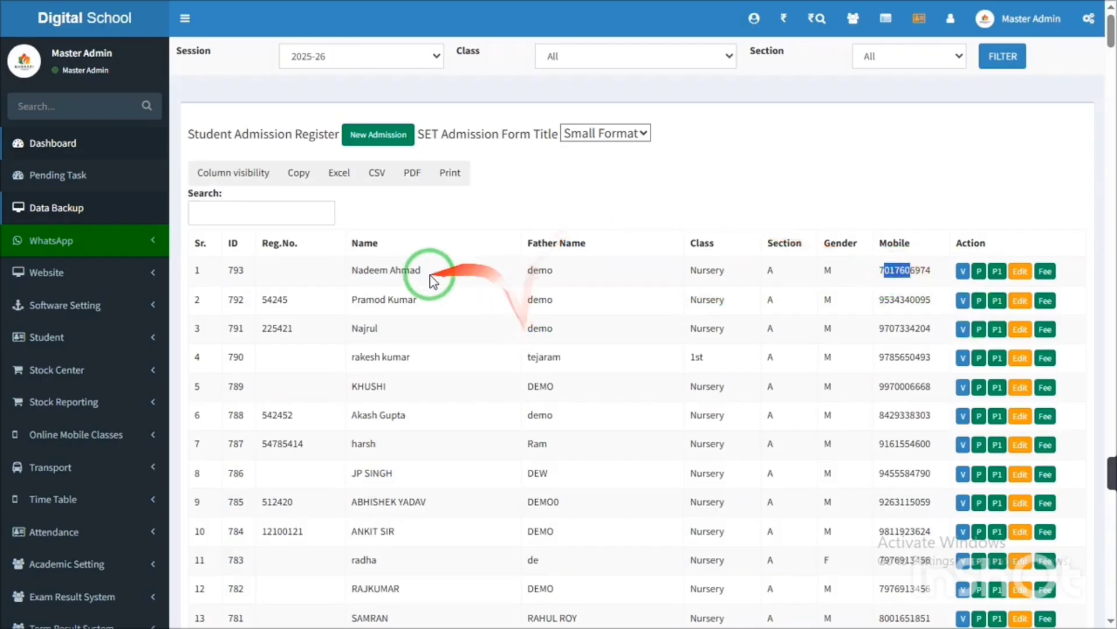
{"action": "double_click", "coordinate": [408, 271]}
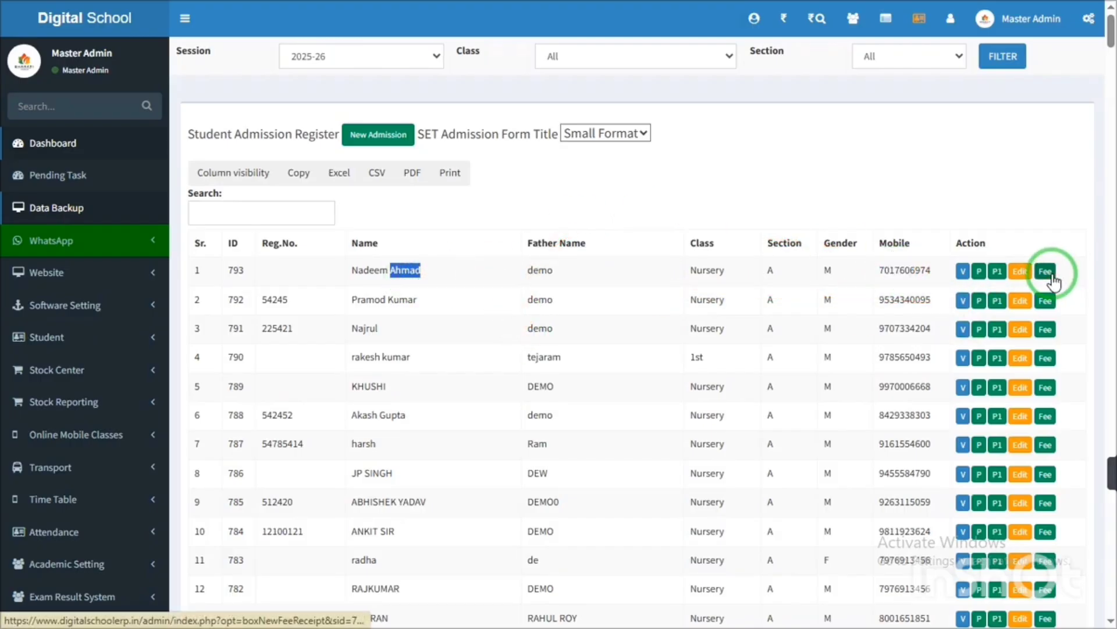
- Open the fee receipt for student ID 793 in Nursery A and restore 100% zoom
{"action": "left_click", "coordinate": [1044, 273]}
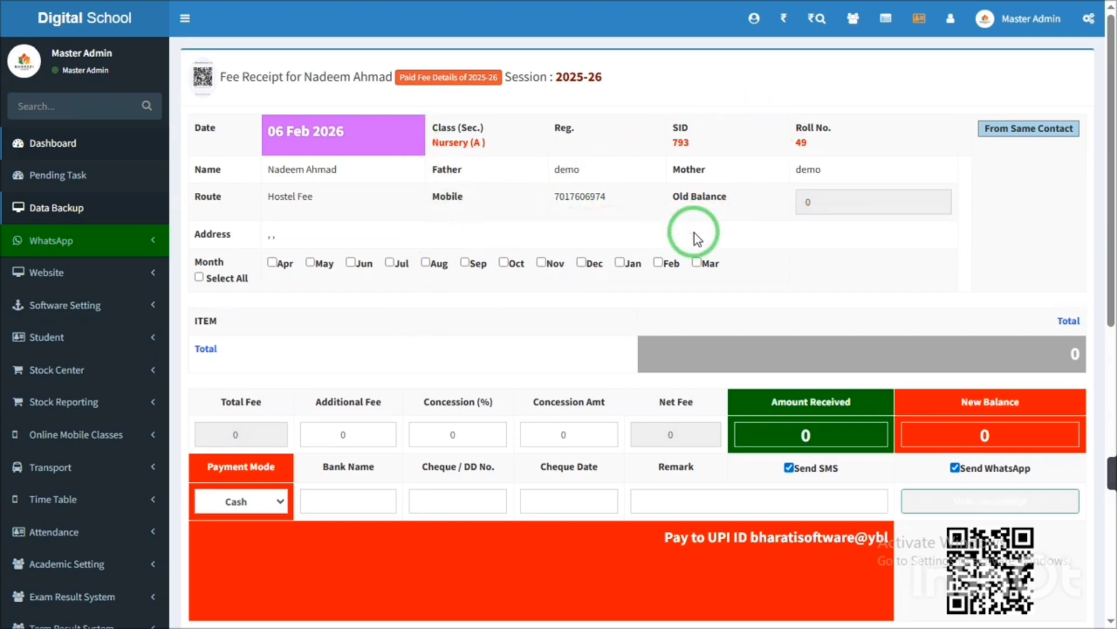
{"action": "key", "text": "ctrl+plus"}
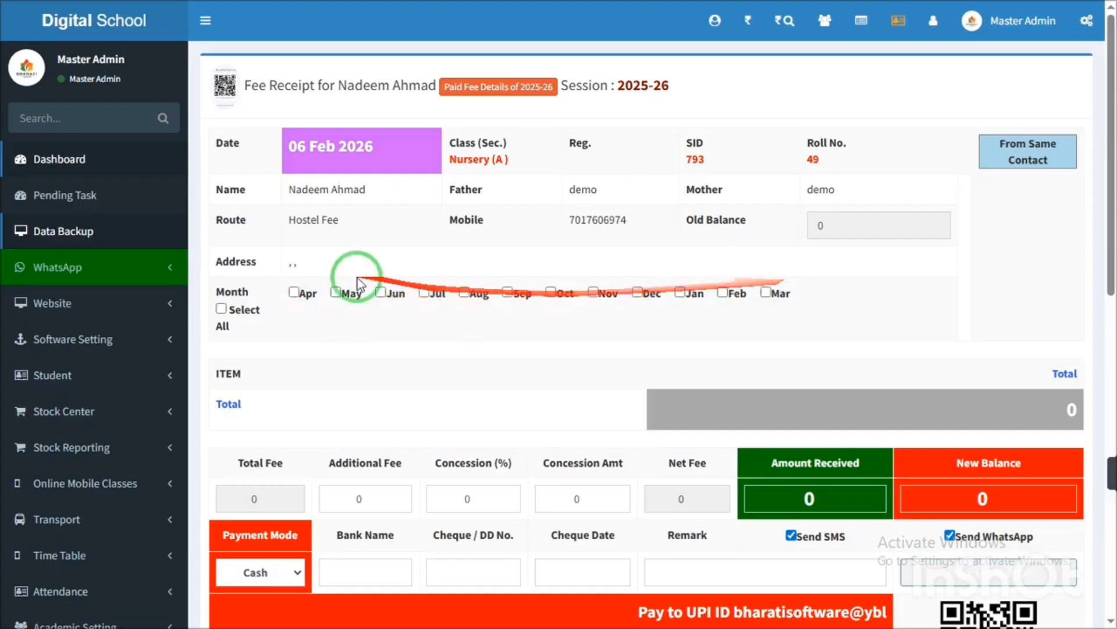
- Tick April and load its fees: Admission 500, Transport 5000, Monthly 500, totalling 6000
{"action": "left_click", "coordinate": [293, 295]}
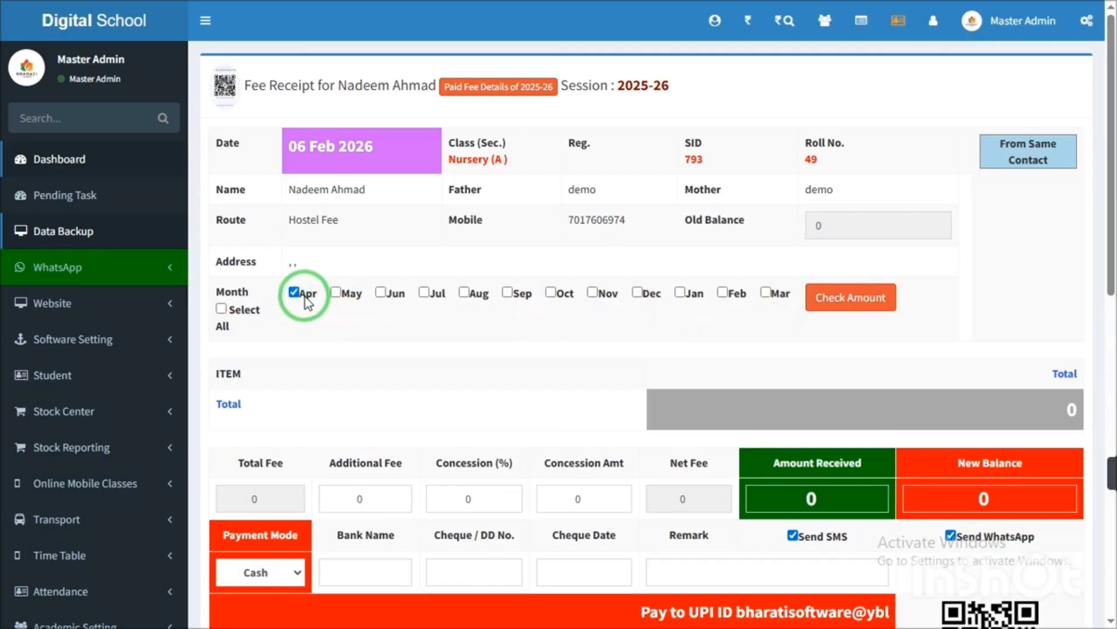
{"action": "left_click", "coordinate": [870, 302]}
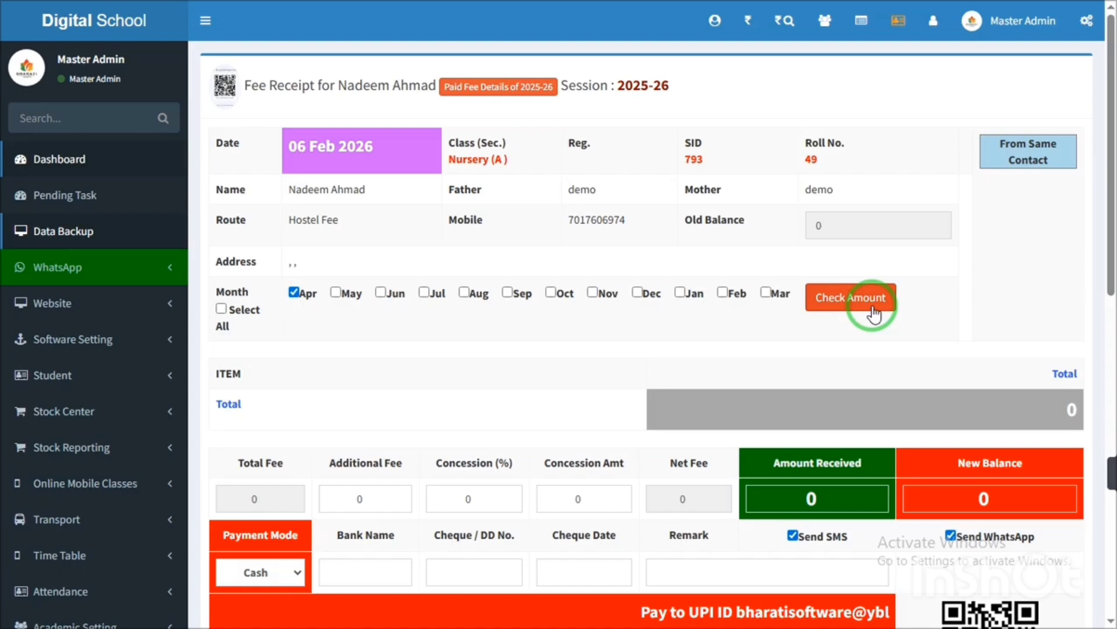
{"action": "left_click", "coordinate": [873, 312]}
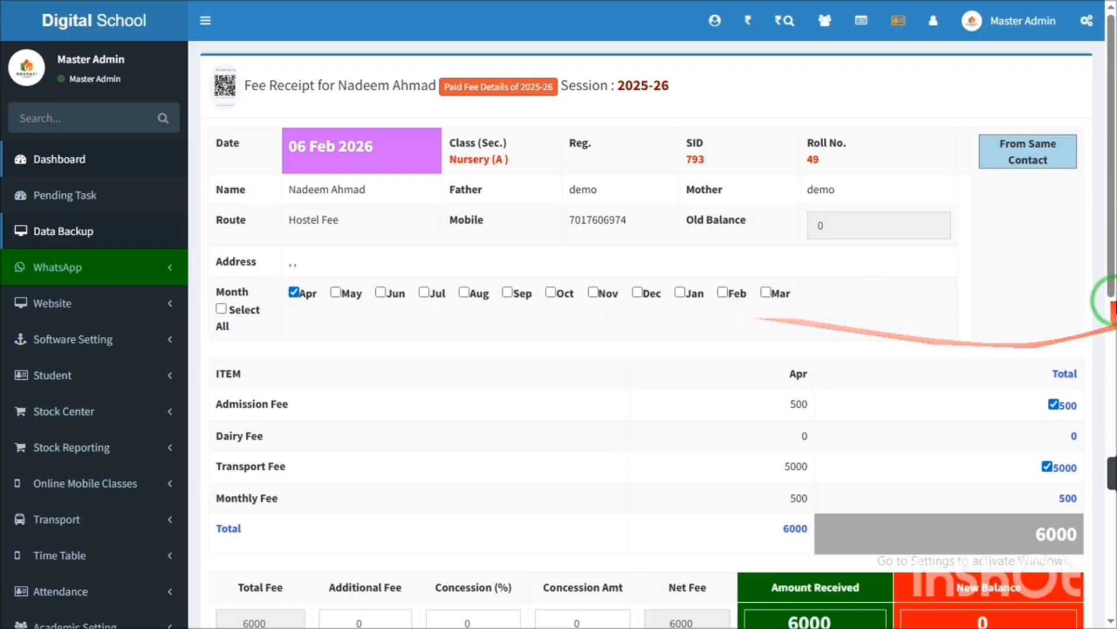
{"action": "left_click_drag", "start_coordinate": [1106, 242], "coordinate": [1110, 330]}
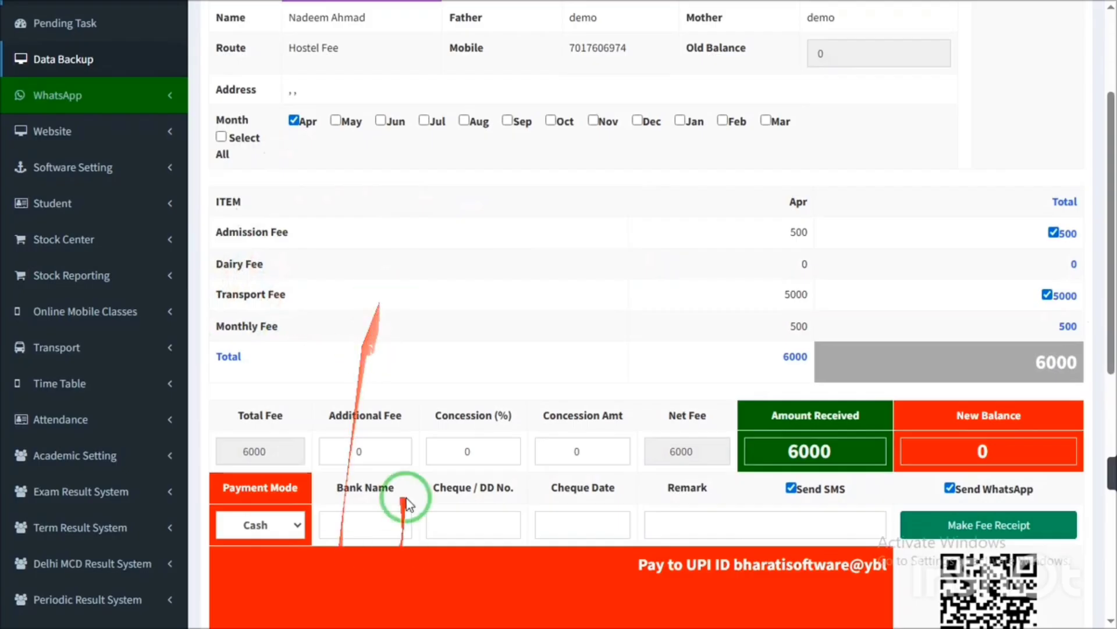
{"action": "left_click_drag", "start_coordinate": [281, 325], "coordinate": [300, 248]}
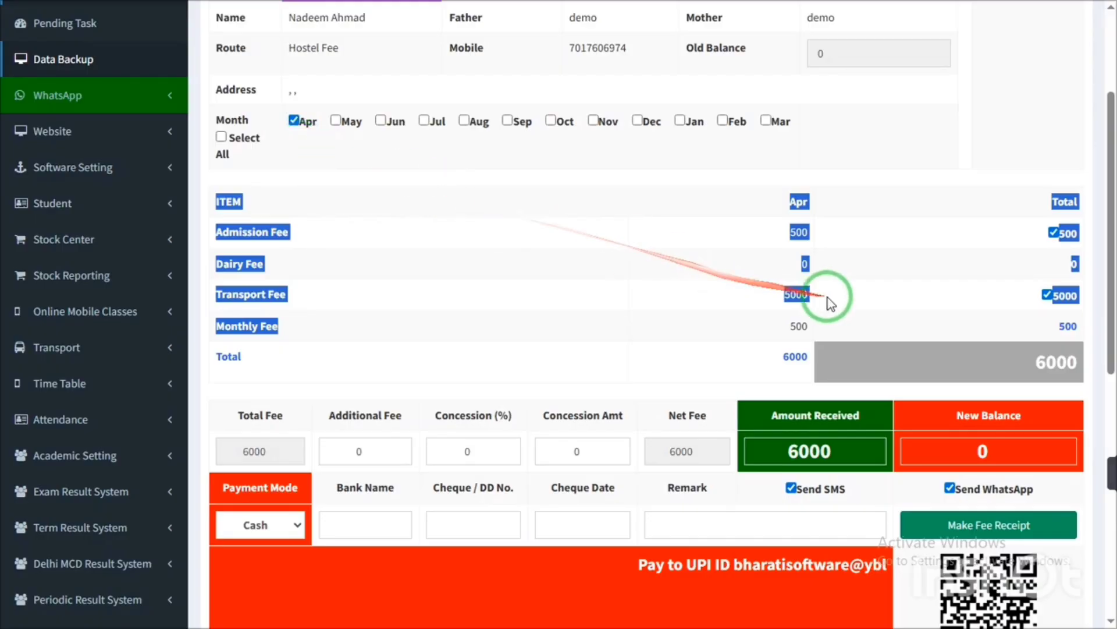
{"action": "double_click", "coordinate": [1062, 365]}
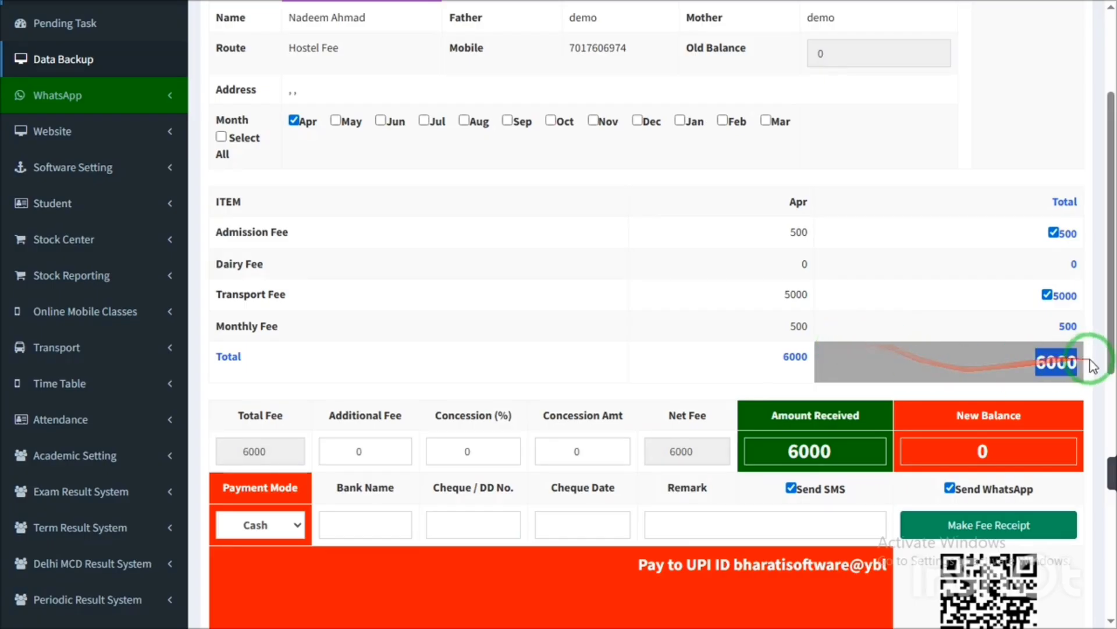
{"action": "left_click_drag", "start_coordinate": [1108, 261], "coordinate": [1111, 319]}
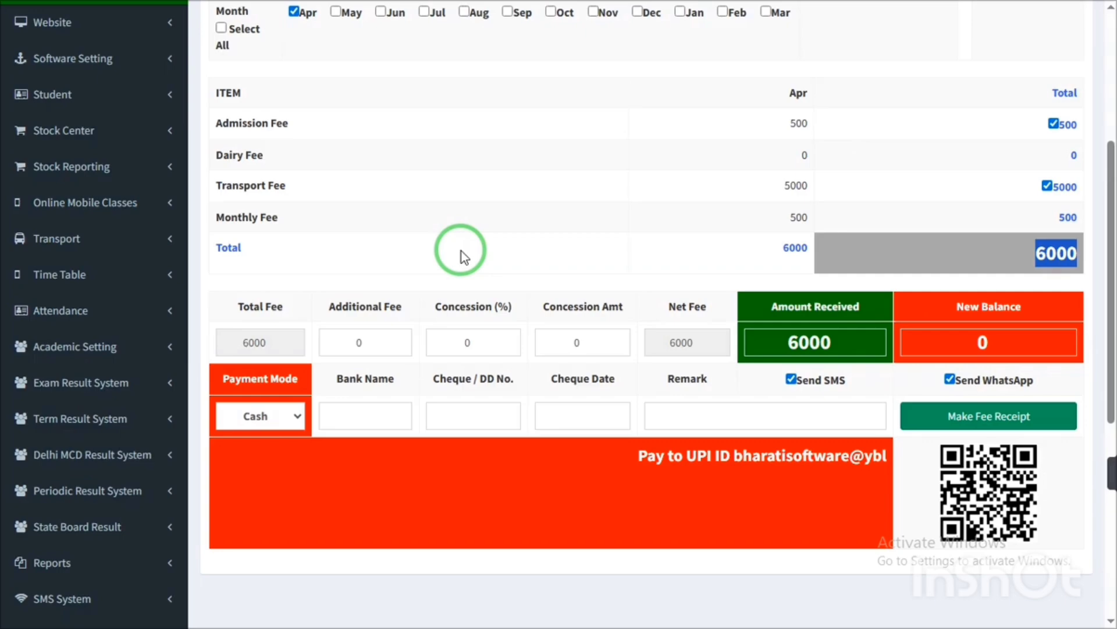
{"action": "left_click", "coordinate": [999, 420]}
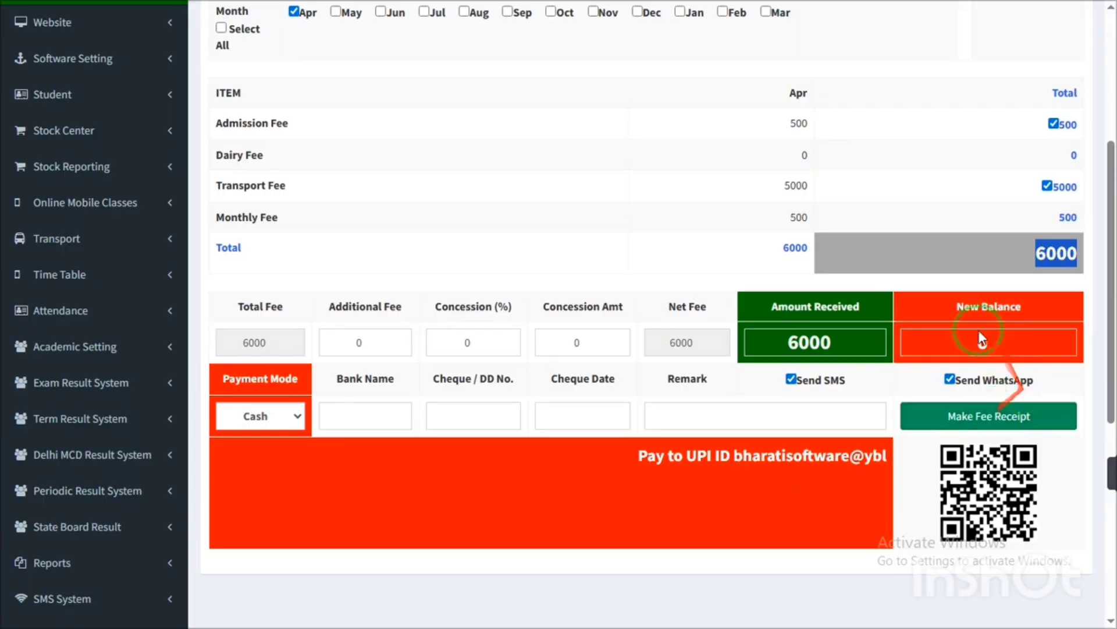
{"action": "double_click", "coordinate": [815, 124]}
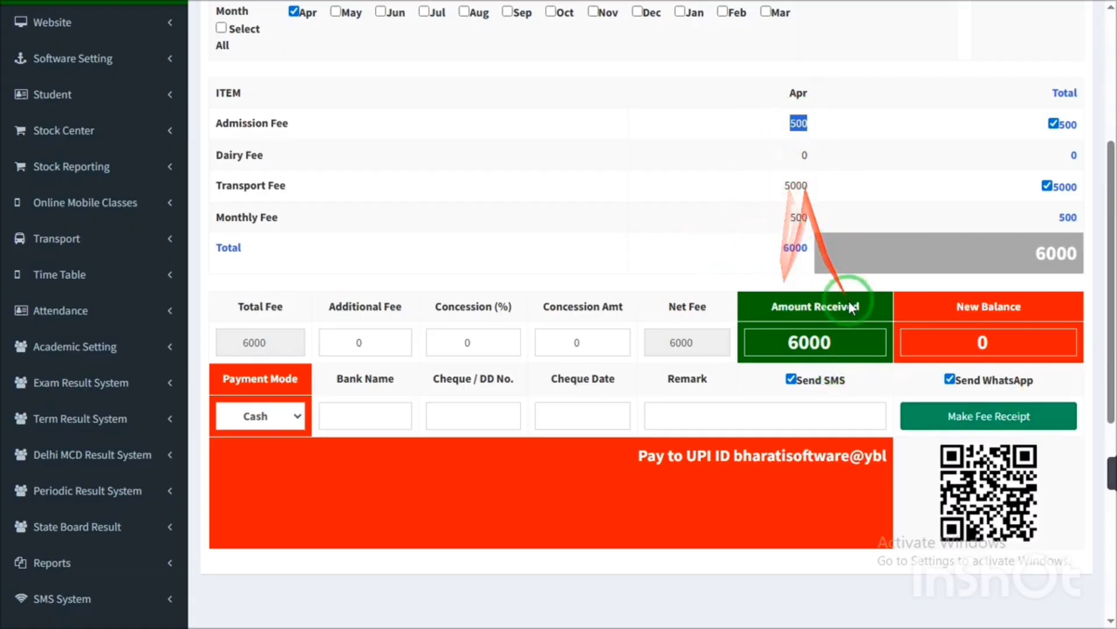
{"action": "double_click", "coordinate": [793, 342]}
{"action": "left_click_drag", "start_coordinate": [793, 343], "coordinate": [760, 344]}
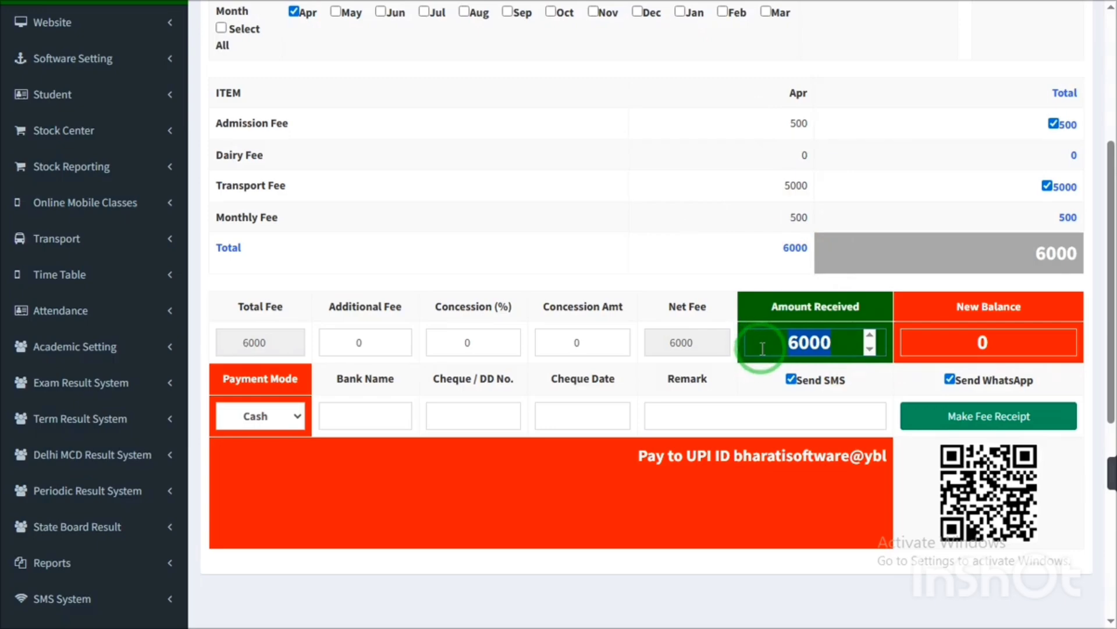
{"action": "type", "text": "5000"}
{"action": "left_click", "coordinate": [761, 280]}
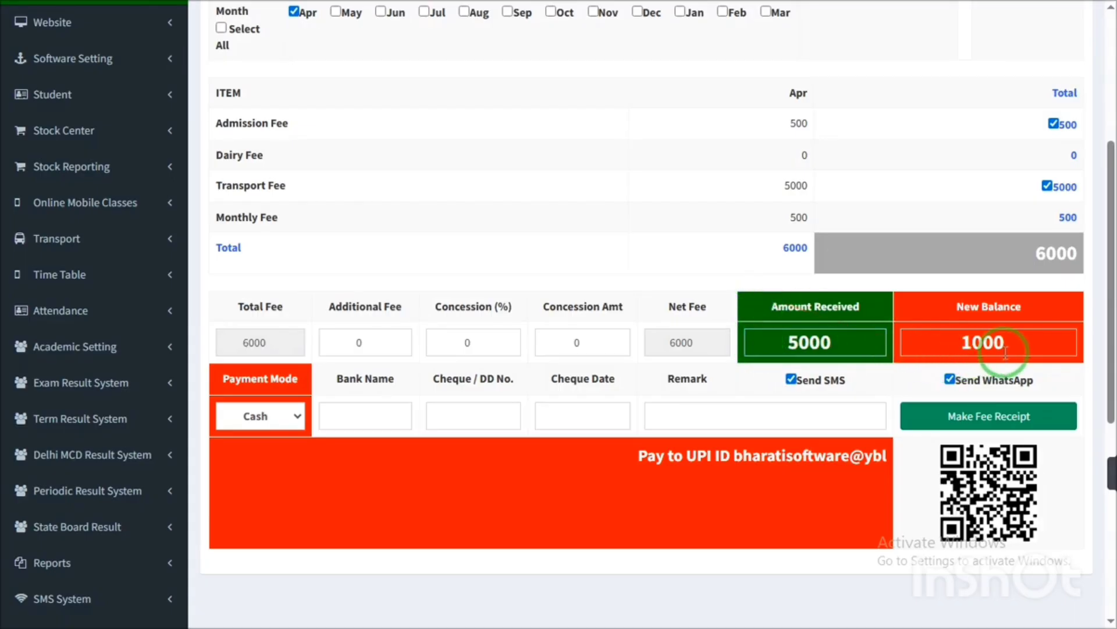
{"action": "left_click_drag", "start_coordinate": [1006, 343], "coordinate": [962, 344]}
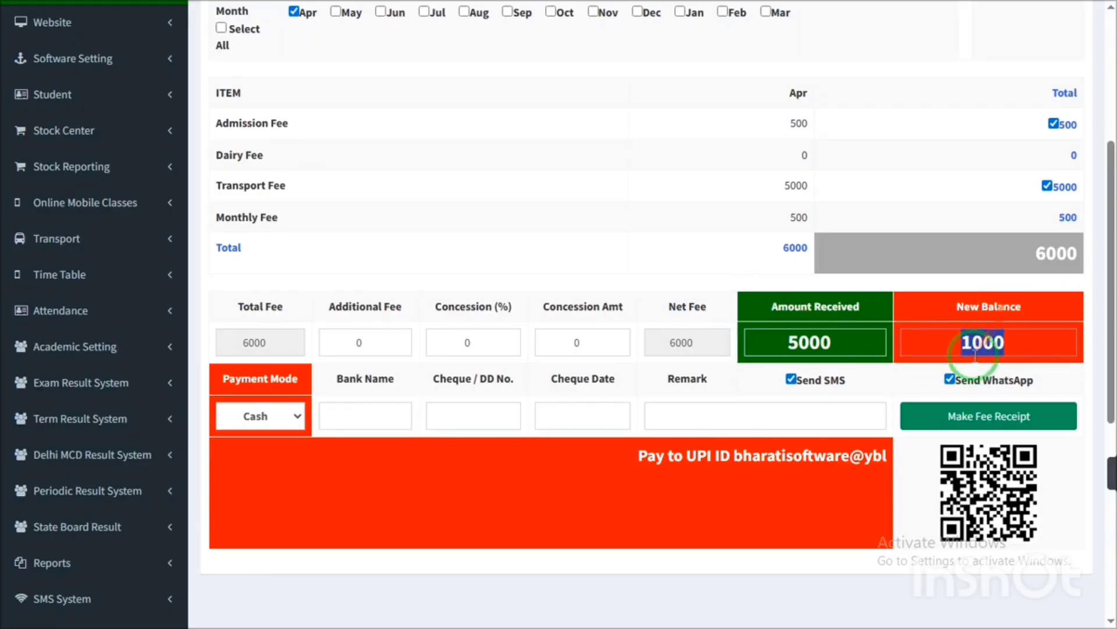
{"action": "double_click", "coordinate": [973, 343]}
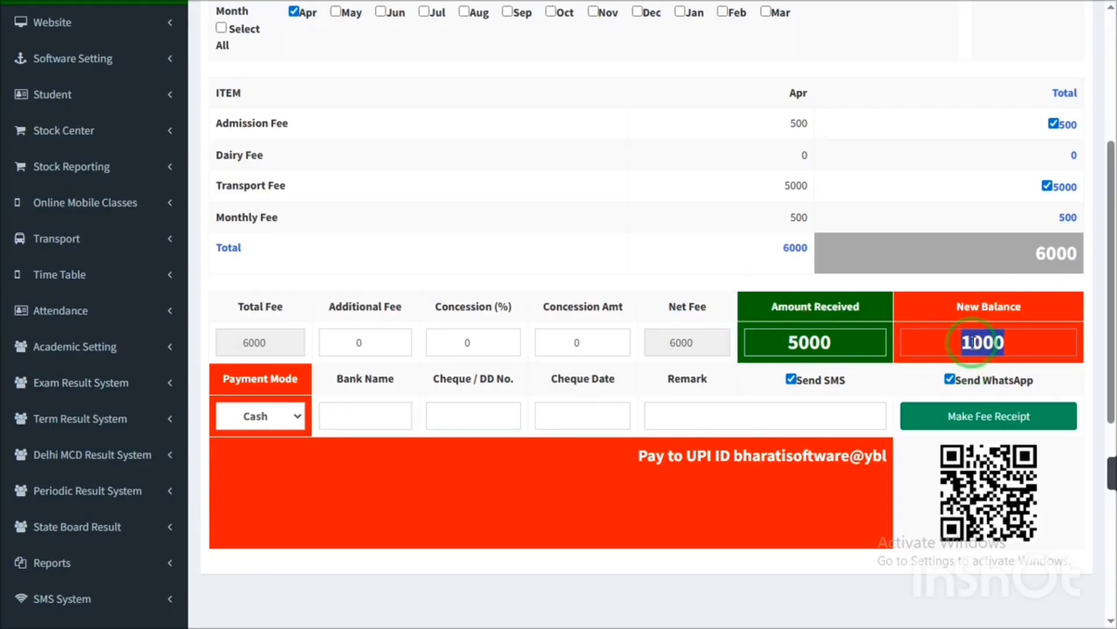
{"action": "left_click", "coordinate": [766, 412]}
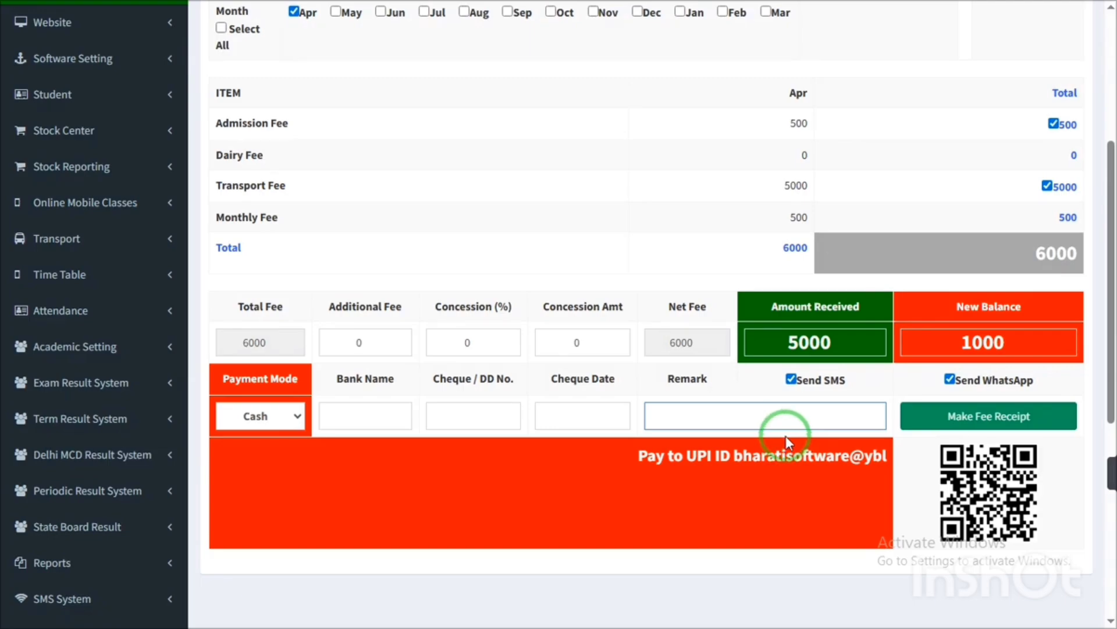
{"action": "left_click", "coordinate": [978, 342]}
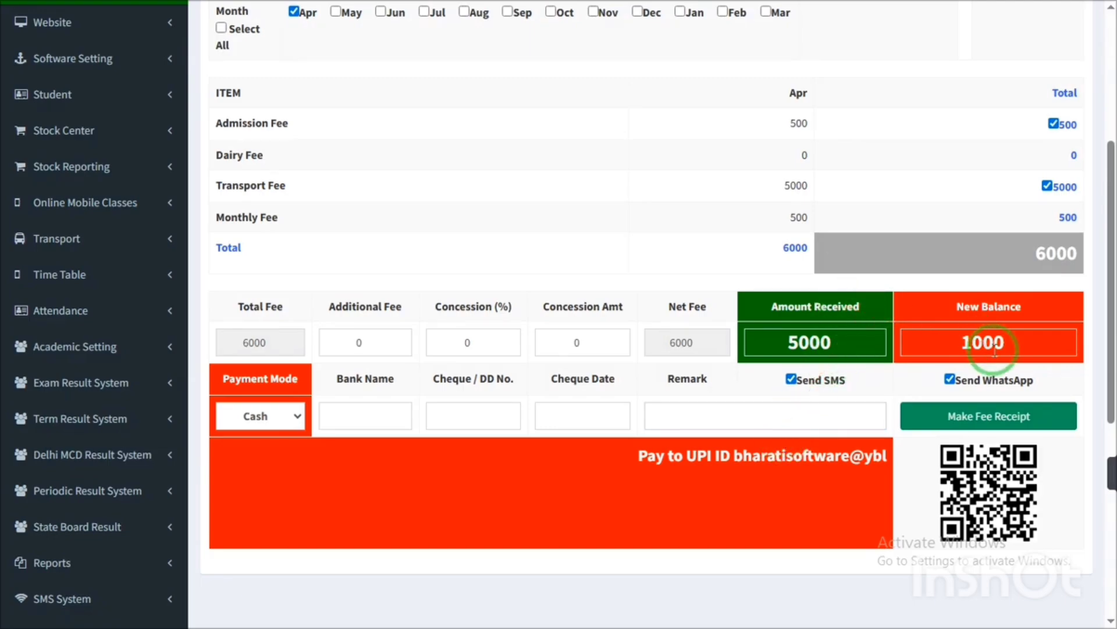
{"action": "double_click", "coordinate": [993, 343]}
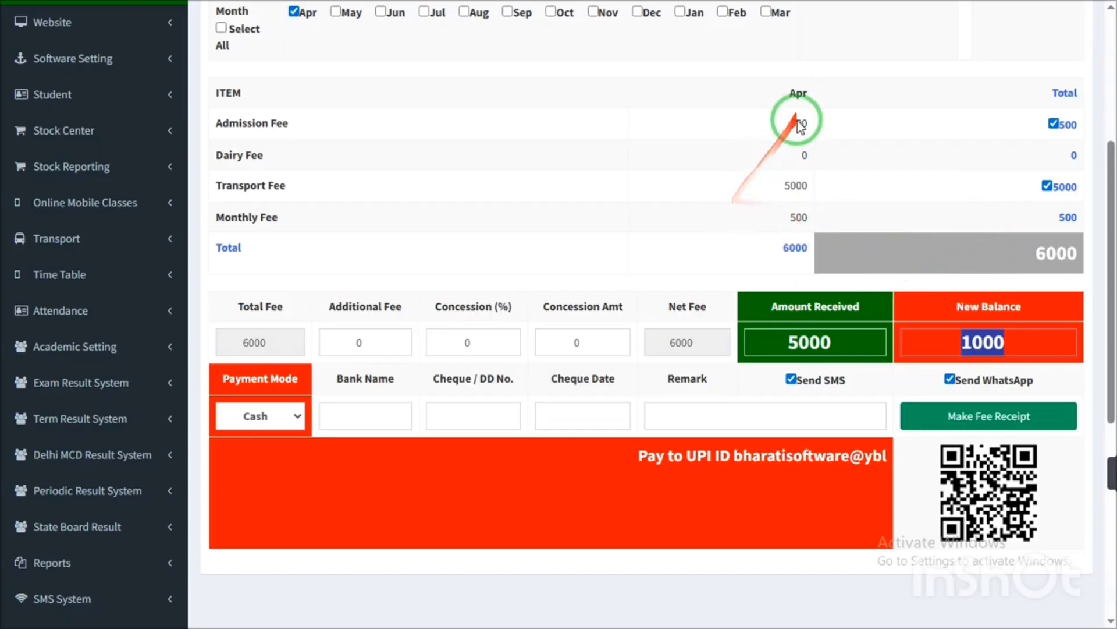
{"action": "left_click_drag", "start_coordinate": [827, 345], "coordinate": [772, 342]}
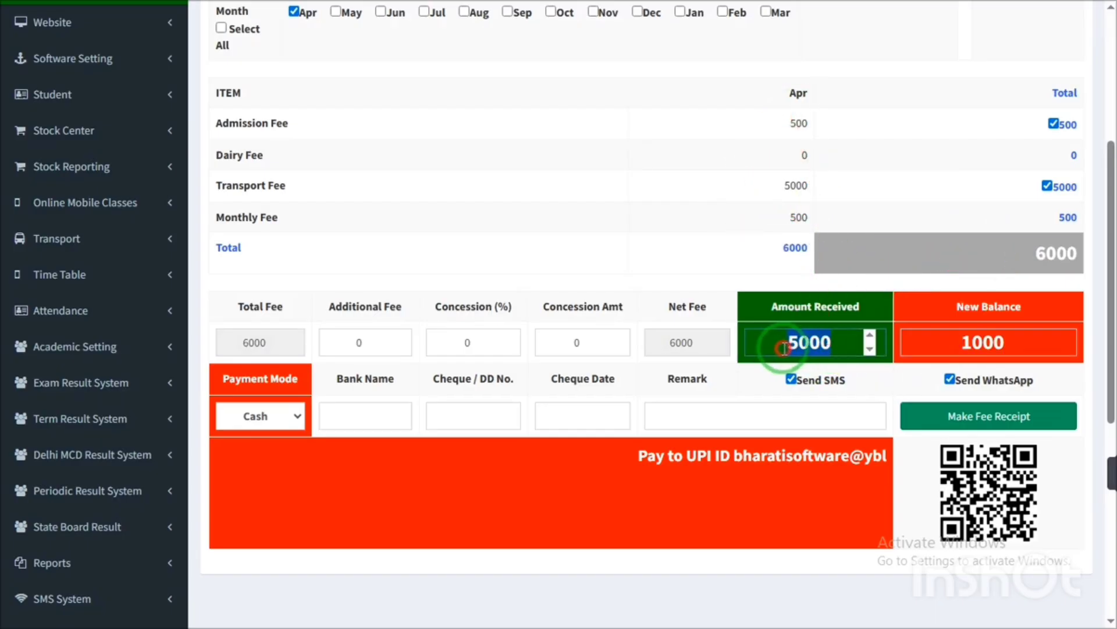
{"action": "left_click", "coordinate": [581, 344]}
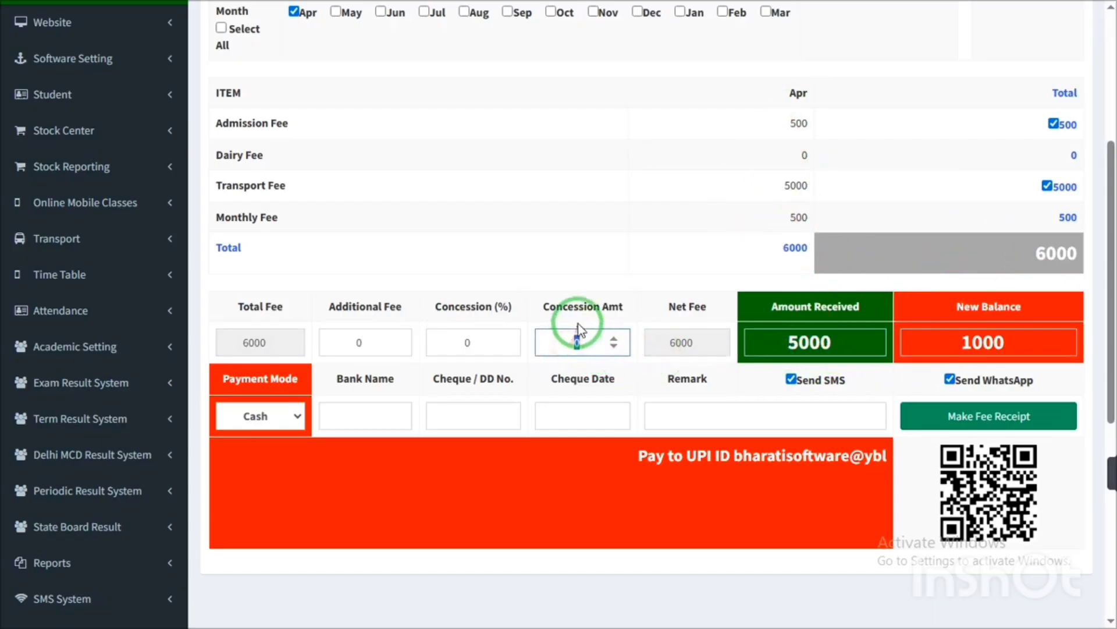
{"action": "left_click_drag", "start_coordinate": [583, 310], "coordinate": [621, 309]}
{"action": "left_click_drag", "start_coordinate": [465, 308], "coordinate": [504, 312]}
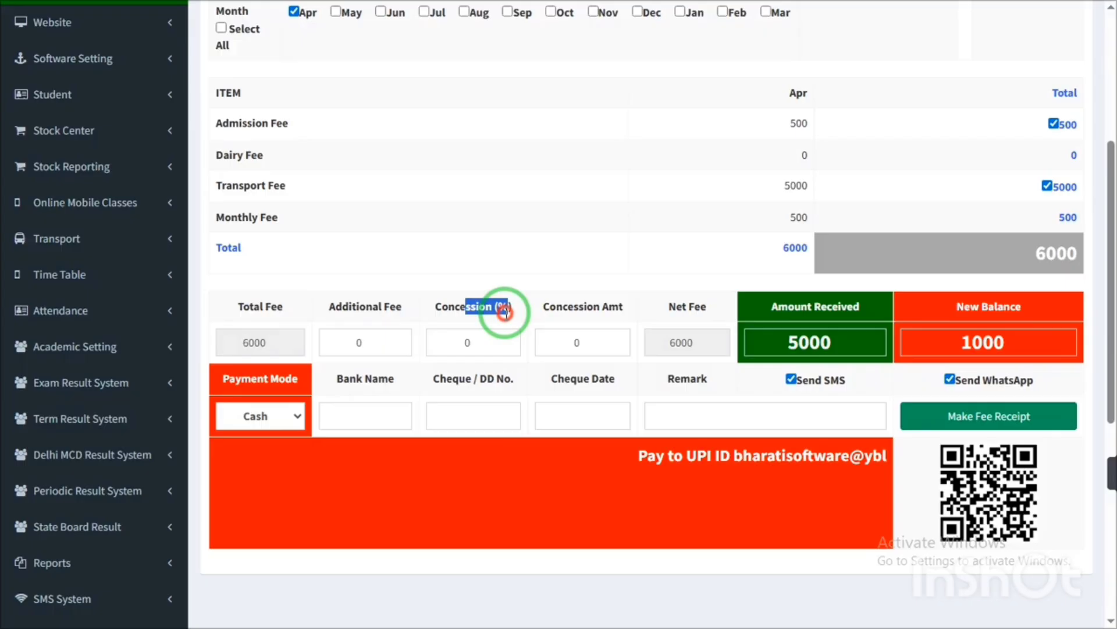
{"action": "left_click_drag", "start_coordinate": [504, 311], "coordinate": [527, 315]}
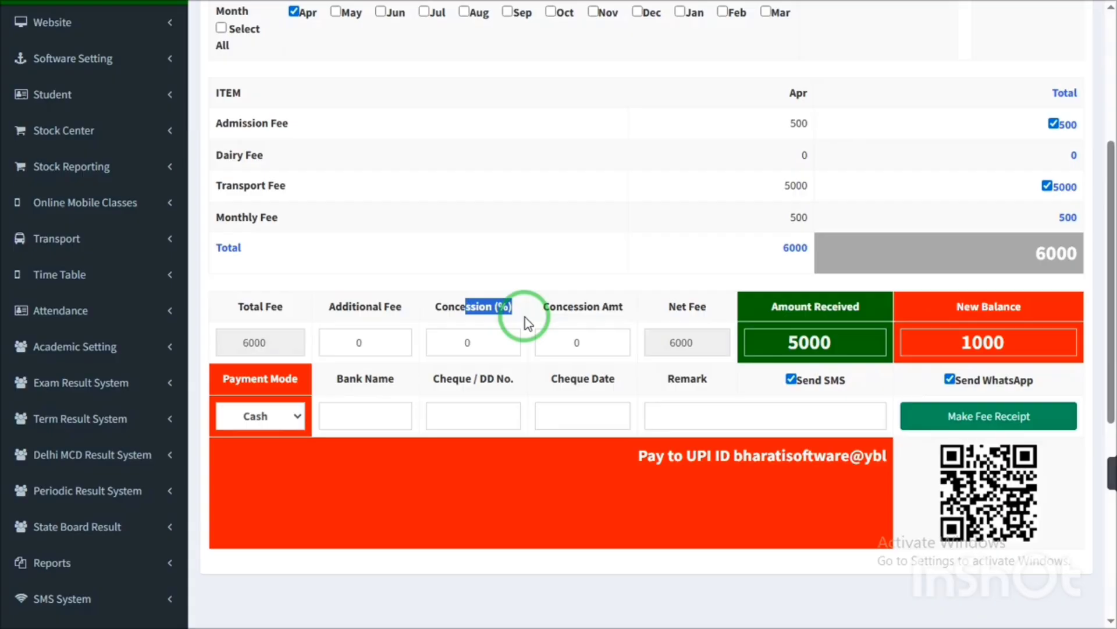
- Tick May, Jun, Jul, Sep and Aug, then Select All to include all twelve months
{"action": "left_click", "coordinate": [337, 14]}
{"action": "left_click", "coordinate": [381, 13]}
{"action": "left_click", "coordinate": [425, 13]}
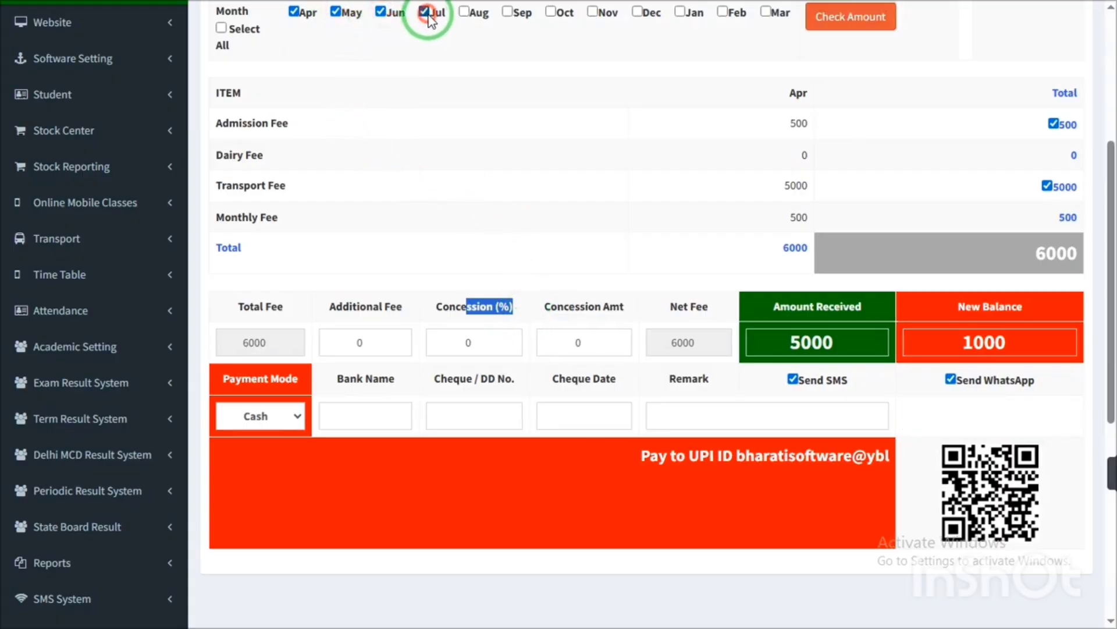
{"action": "left_click", "coordinate": [506, 13]}
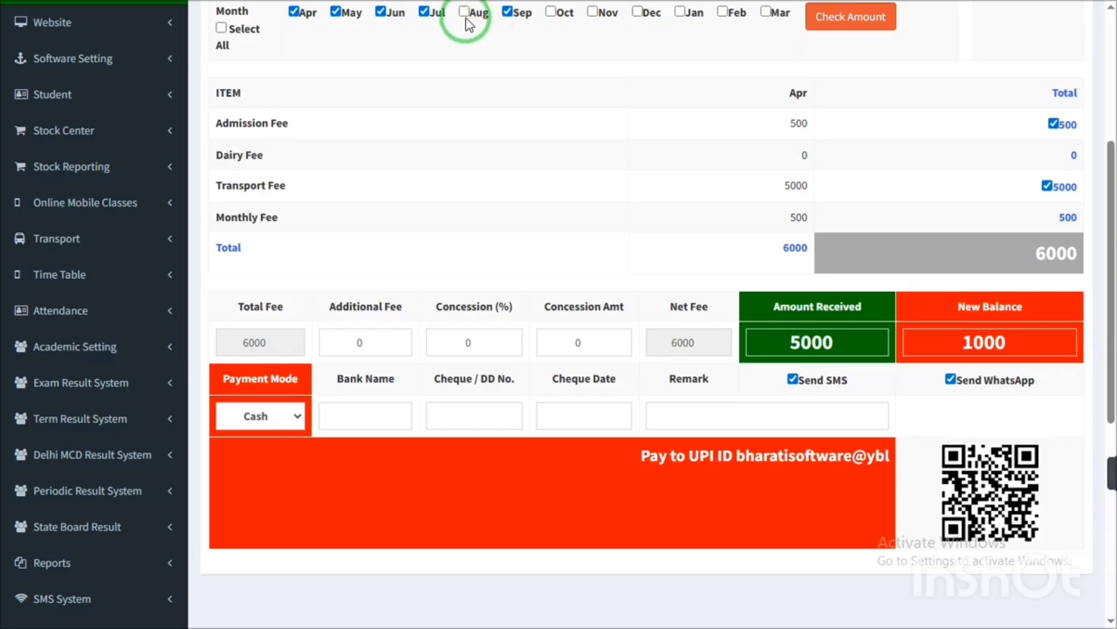
{"action": "left_click", "coordinate": [464, 15]}
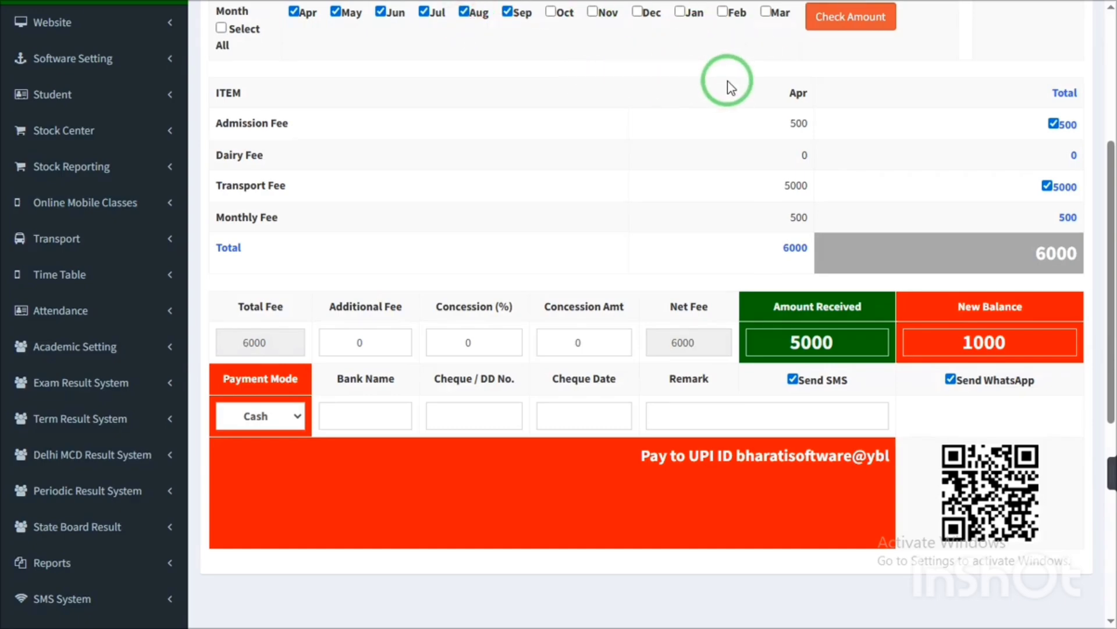
{"action": "left_click", "coordinate": [221, 29]}
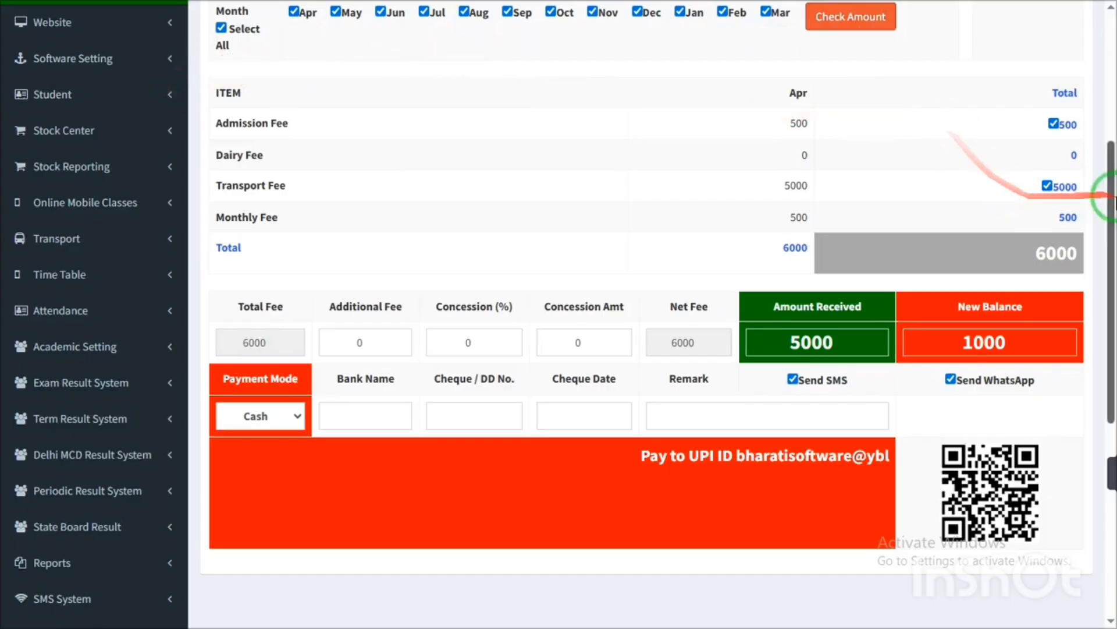
{"action": "left_click_drag", "start_coordinate": [1106, 186], "coordinate": [1109, 111]}
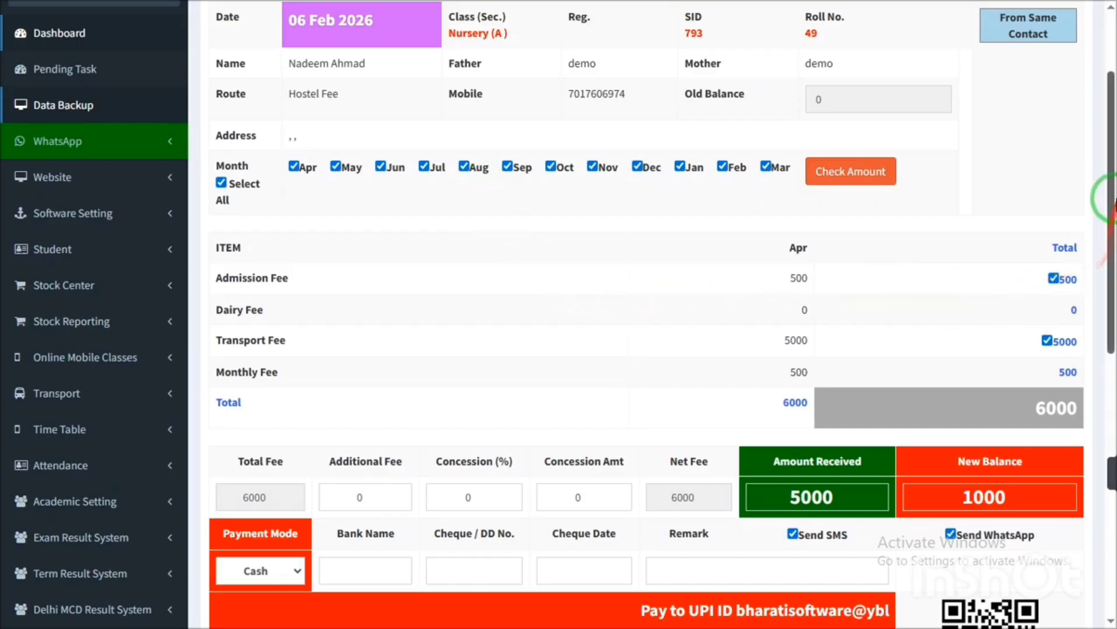
{"action": "left_click_drag", "start_coordinate": [1109, 273], "coordinate": [1109, 355]}
{"action": "left_click_drag", "start_coordinate": [1111, 247], "coordinate": [1110, 201]}
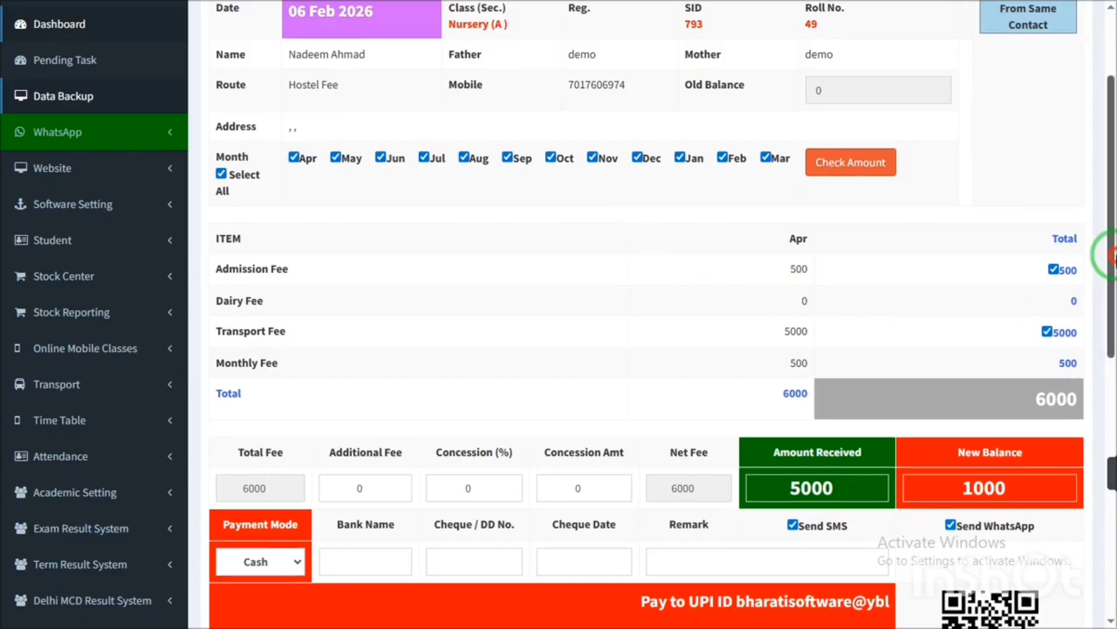
{"action": "left_click_drag", "start_coordinate": [1110, 257], "coordinate": [1111, 321]}
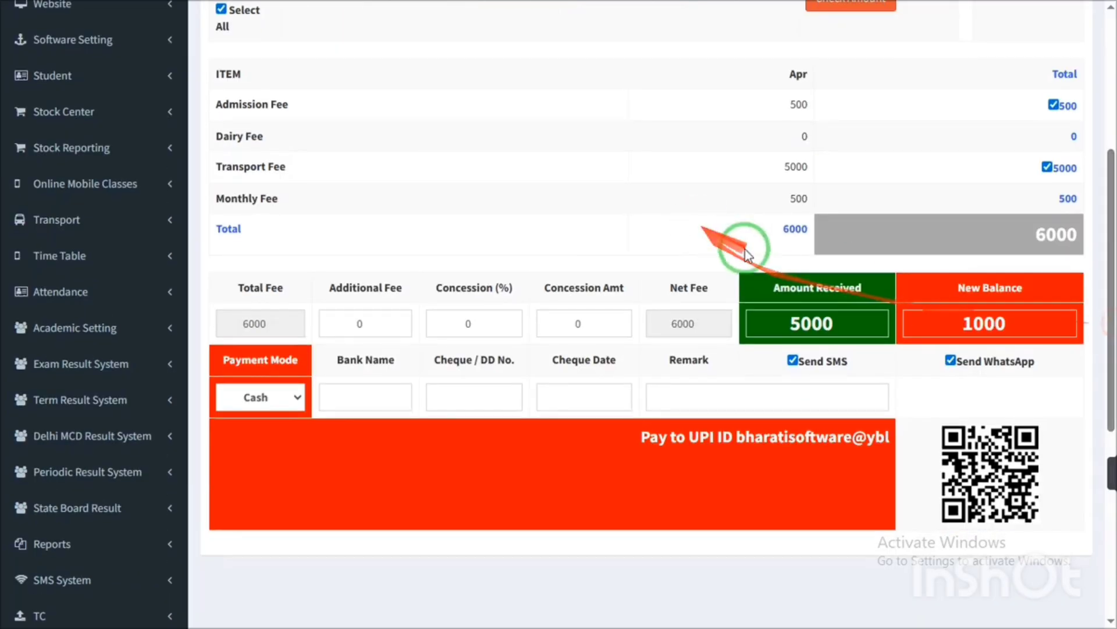
{"action": "left_click_drag", "start_coordinate": [1105, 229], "coordinate": [1106, 185]}
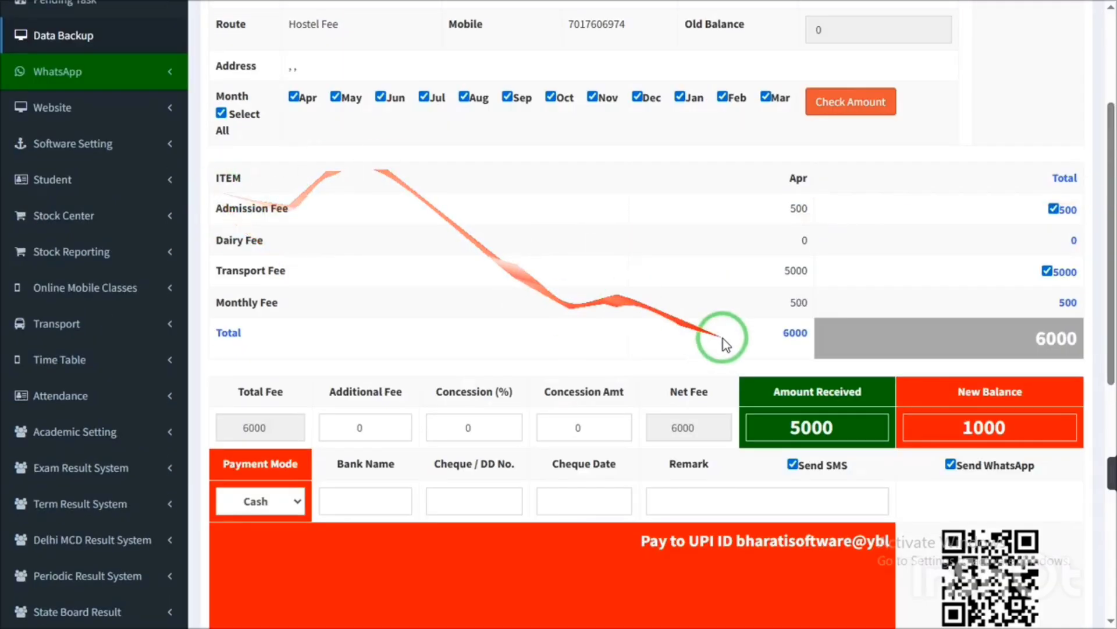
{"action": "left_click", "coordinate": [815, 427]}
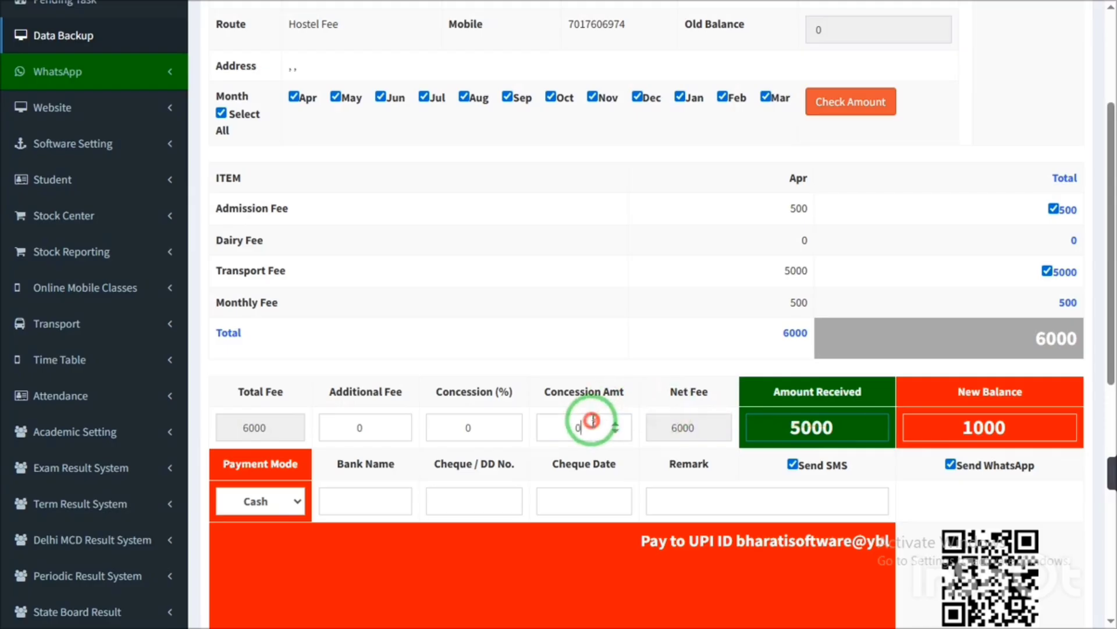
{"action": "left_click", "coordinate": [567, 429]}
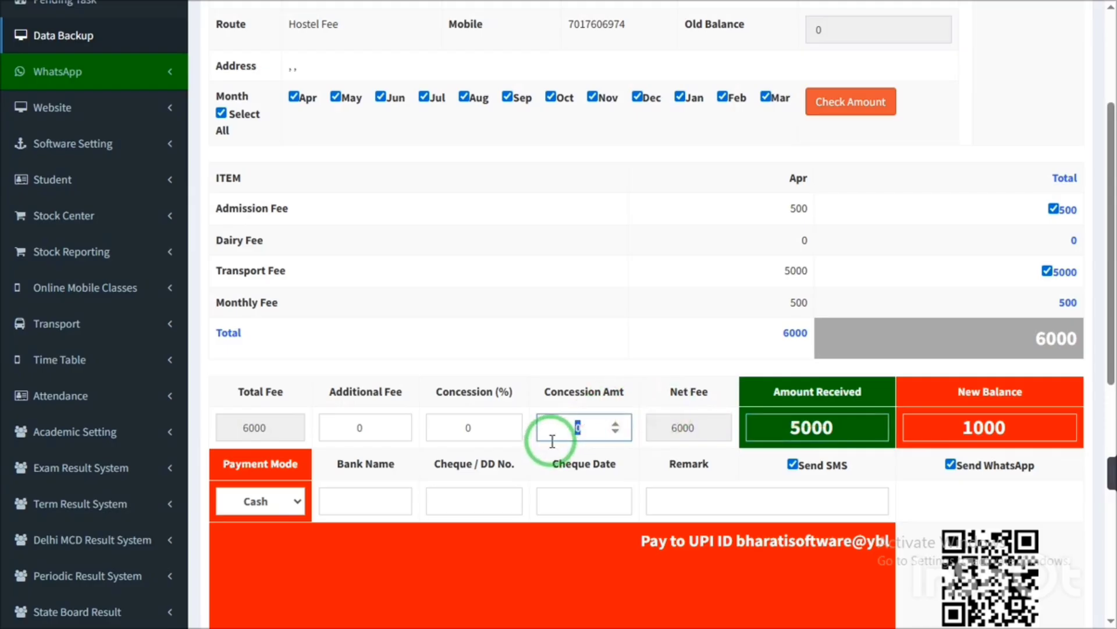
{"action": "left_click", "coordinate": [591, 317]}
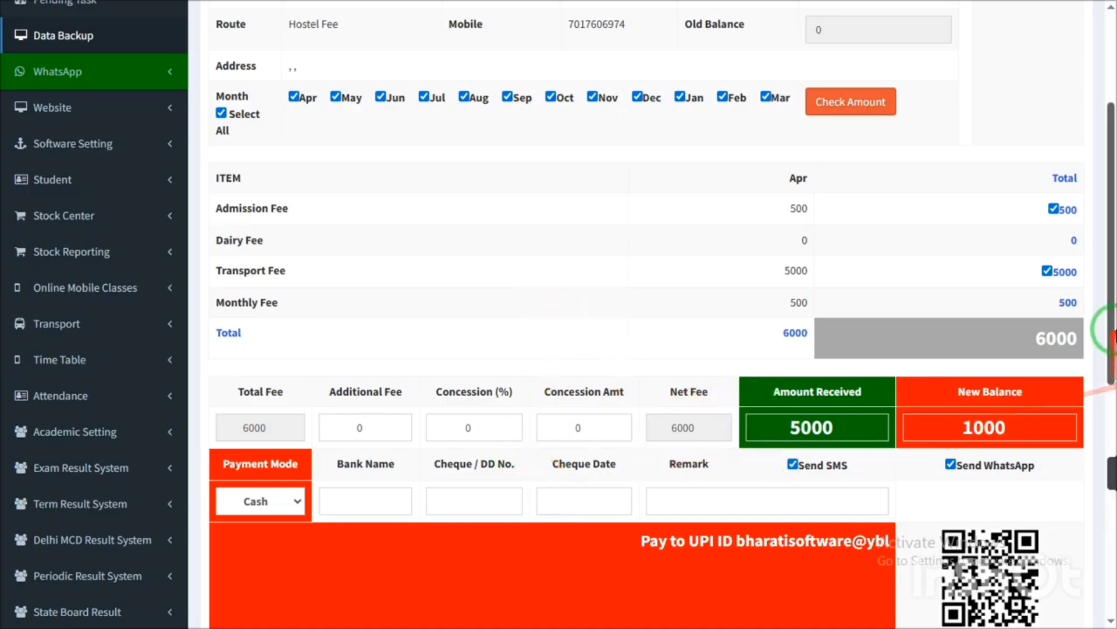
{"action": "left_click_drag", "start_coordinate": [1103, 324], "coordinate": [1104, 377]}
{"action": "left_click", "coordinate": [868, 299]}
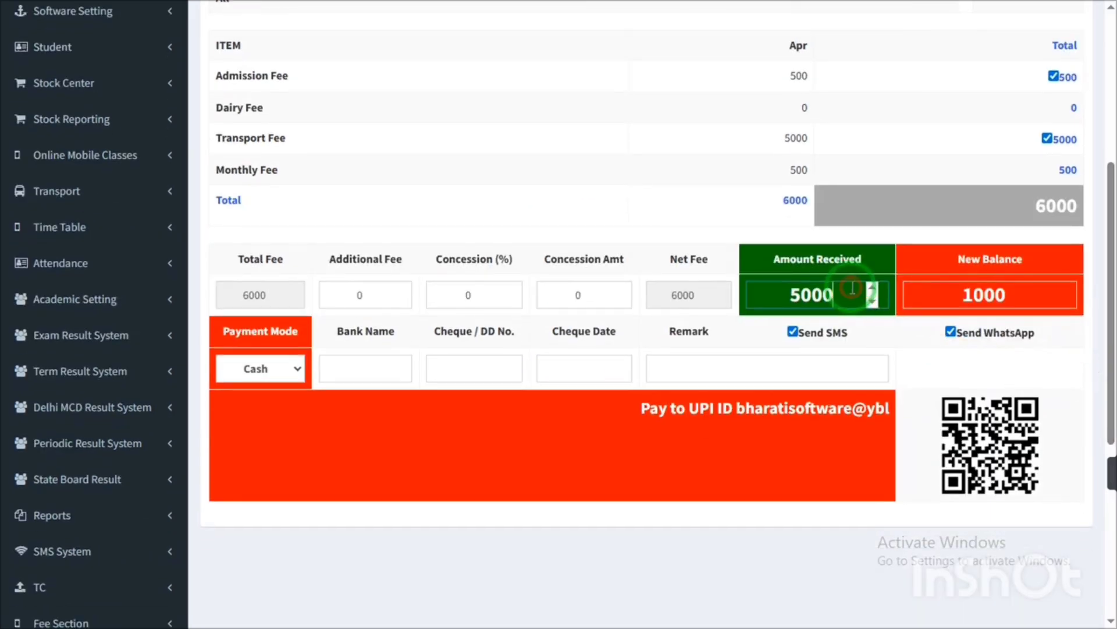
{"action": "left_click_drag", "start_coordinate": [1105, 320], "coordinate": [1040, 180]}
- Load the full-year fee table totalling 66800, then untick Select All to clear every month
{"action": "left_click", "coordinate": [855, 308]}
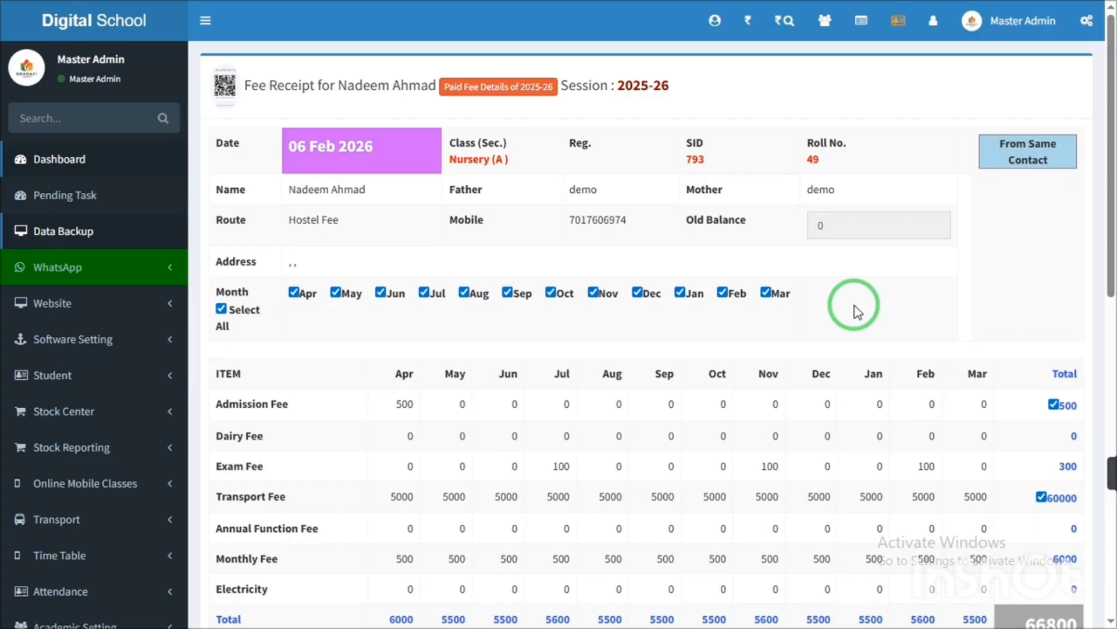
{"action": "left_click", "coordinate": [222, 310]}
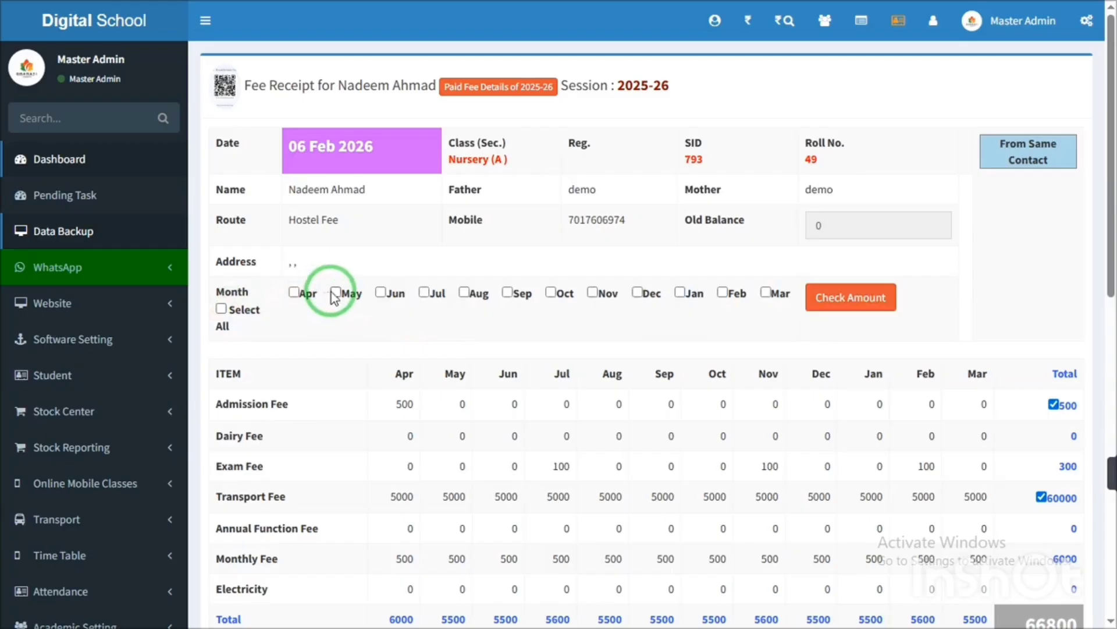
- Tick April, May, June and July and recalculate the fee table
{"action": "left_click", "coordinate": [335, 293]}
{"action": "left_click", "coordinate": [294, 292]}
{"action": "left_click", "coordinate": [381, 292]}
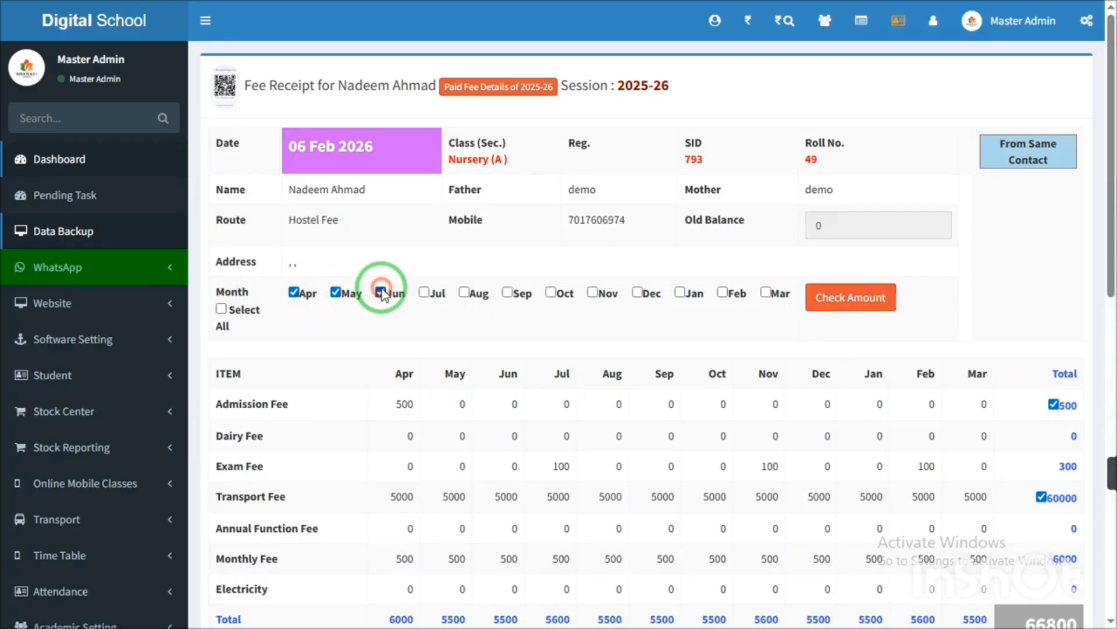
{"action": "left_click", "coordinate": [424, 292]}
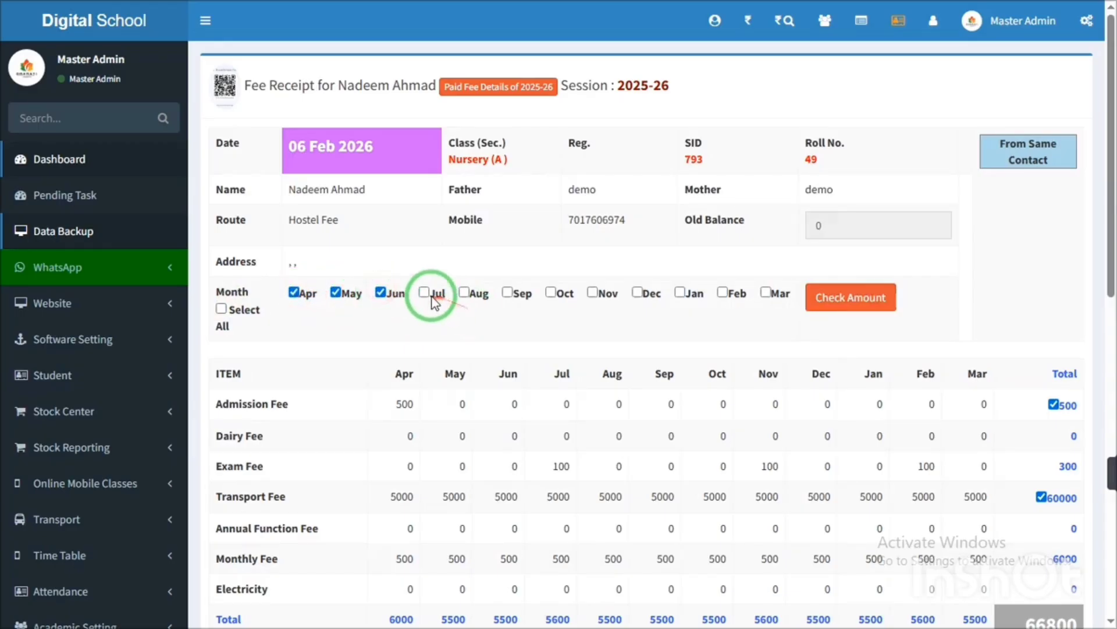
{"action": "left_click", "coordinate": [865, 297]}
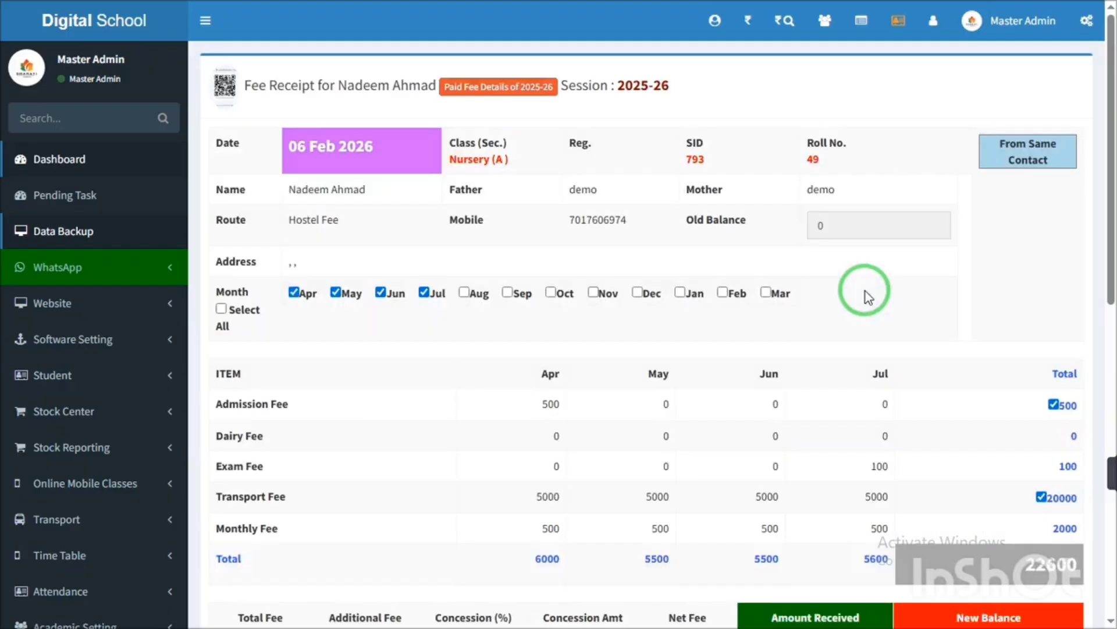
{"action": "left_click_drag", "start_coordinate": [1109, 174], "coordinate": [1108, 377]}
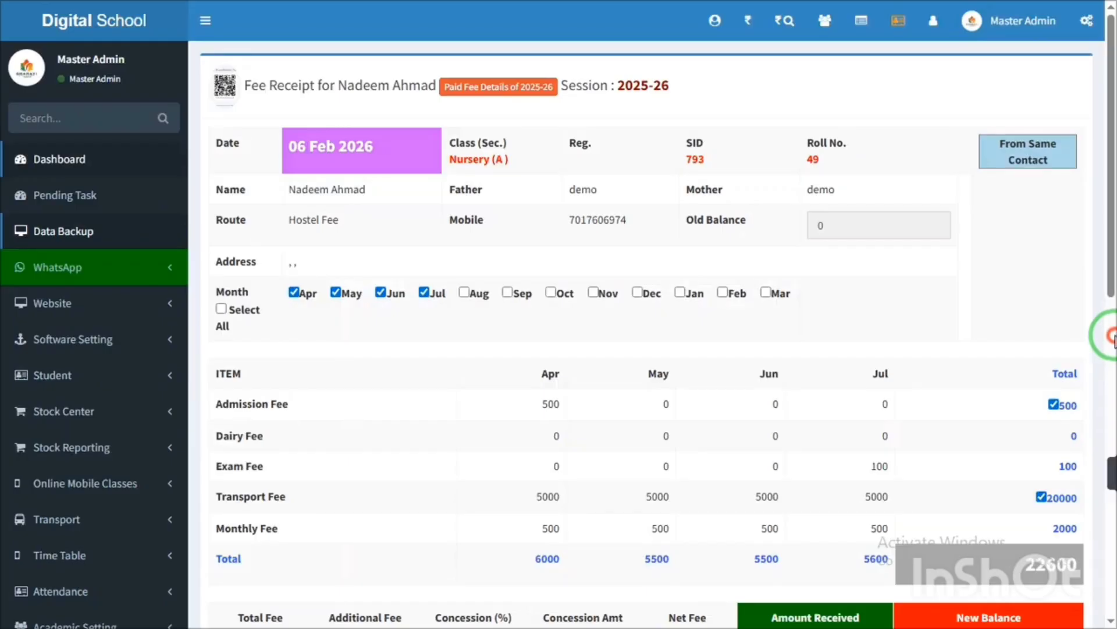
{"action": "left_click_drag", "start_coordinate": [1110, 225], "coordinate": [1111, 249]}
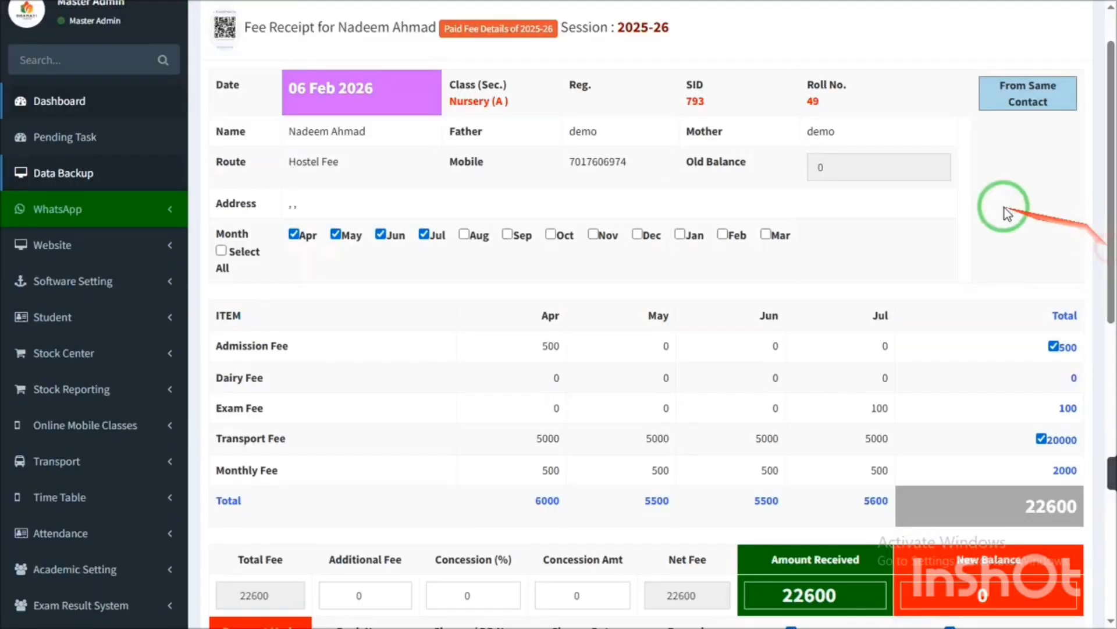
- Untick July and recalculate, leaving April–June totalling 17000 with a balance of 0
{"action": "left_click", "coordinate": [423, 234]}
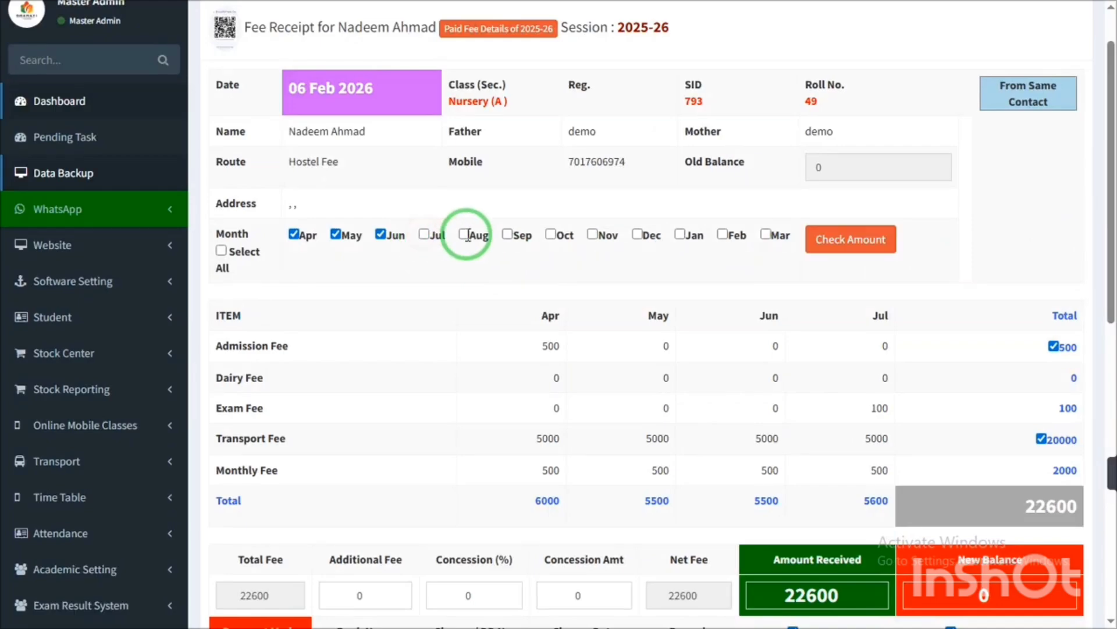
{"action": "left_click", "coordinate": [841, 239]}
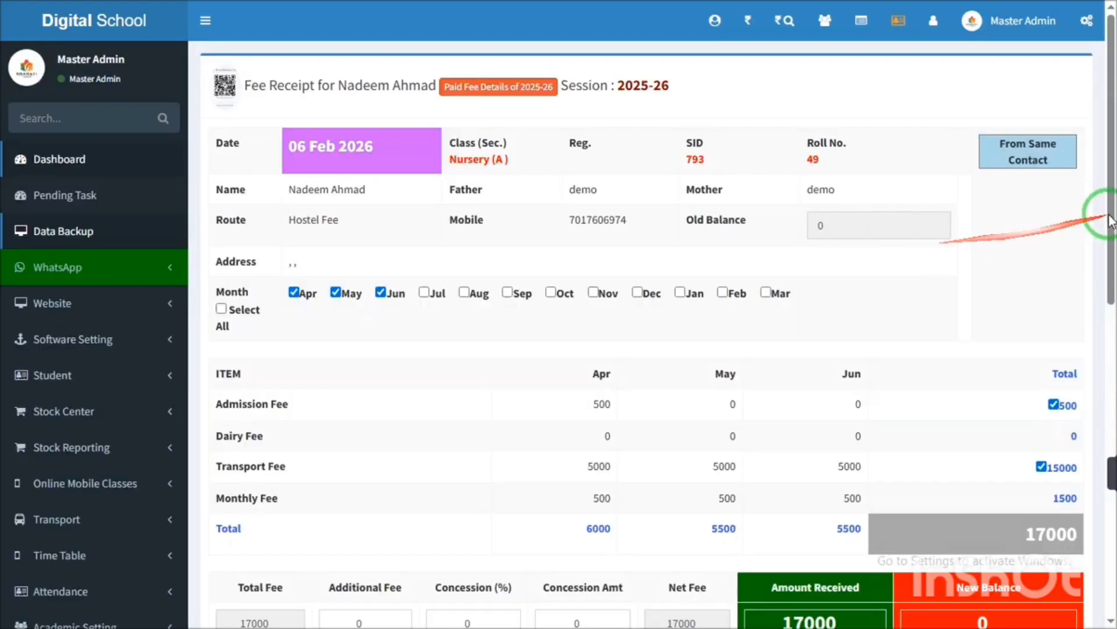
{"action": "left_click_drag", "start_coordinate": [1109, 212], "coordinate": [1112, 332]}
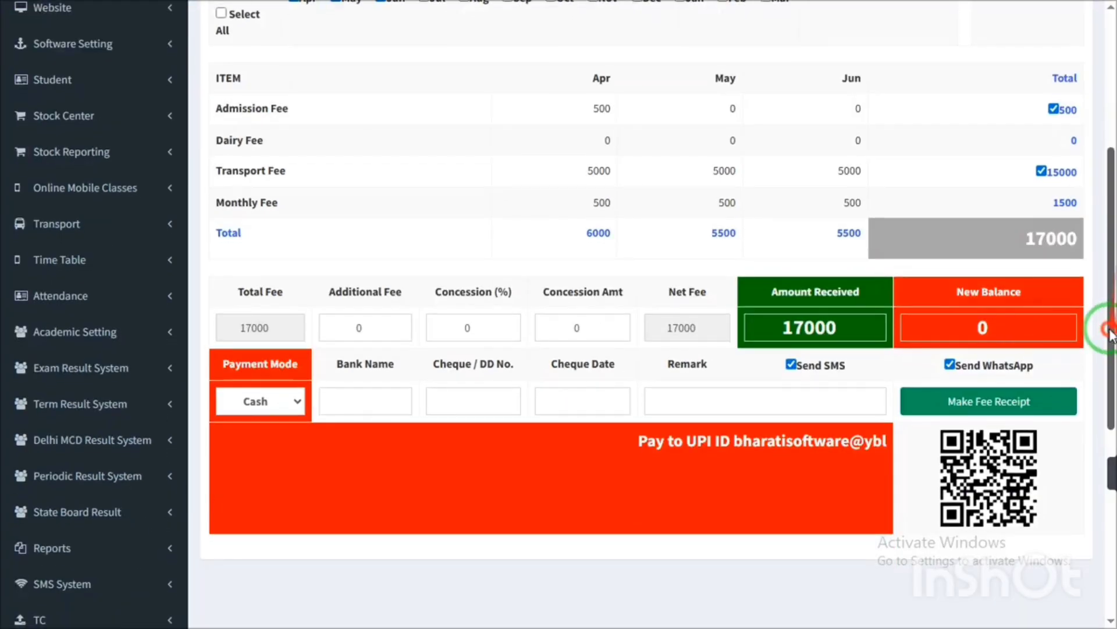
- Enter 15000 as the amount received, so the new balance becomes 2000
{"action": "left_click_drag", "start_coordinate": [873, 325], "coordinate": [747, 362]}
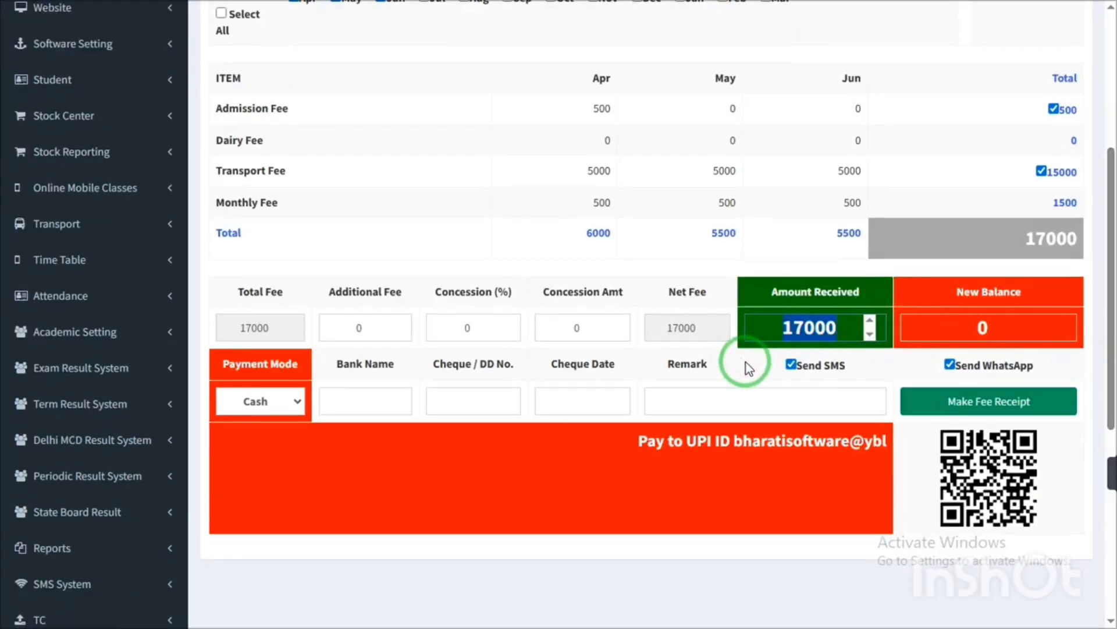
{"action": "type", "text": "15000"}
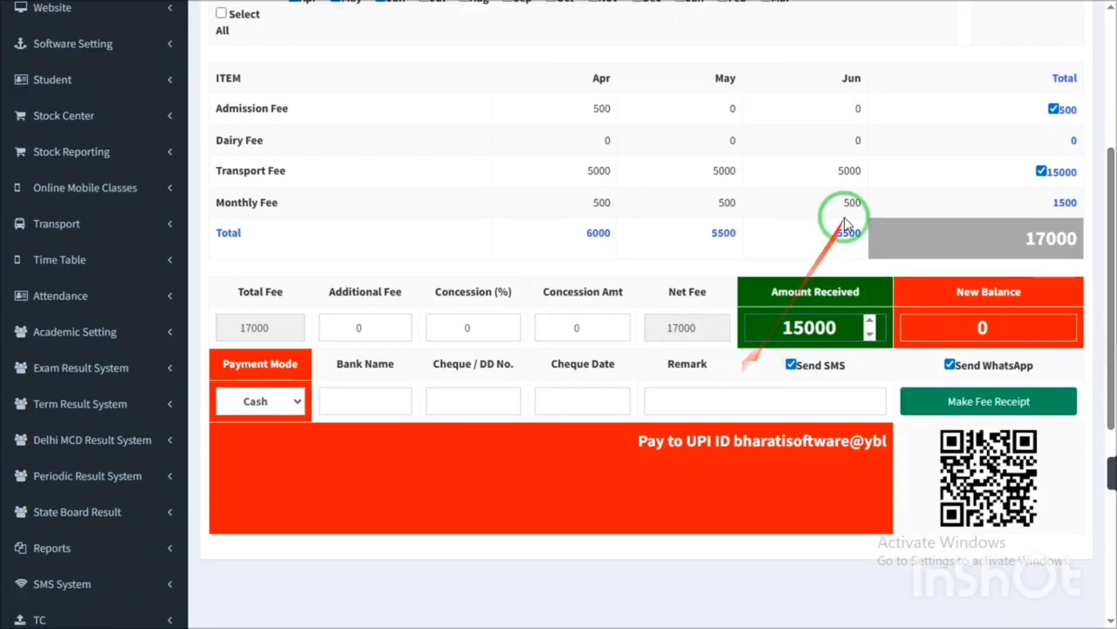
{"action": "left_click", "coordinate": [881, 298]}
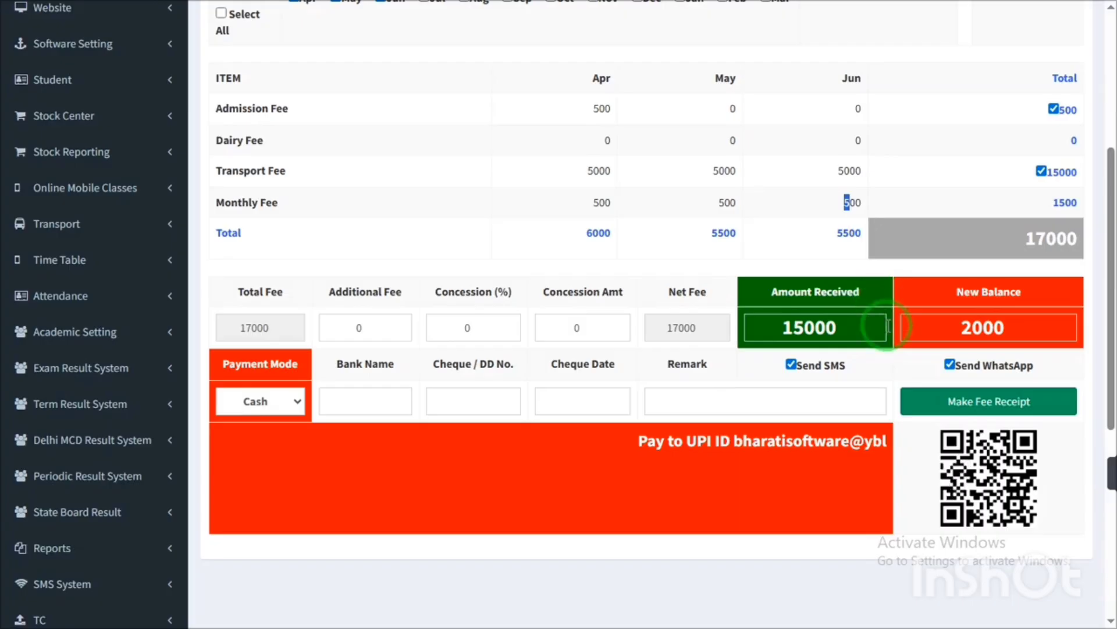
{"action": "left_click", "coordinate": [824, 332]}
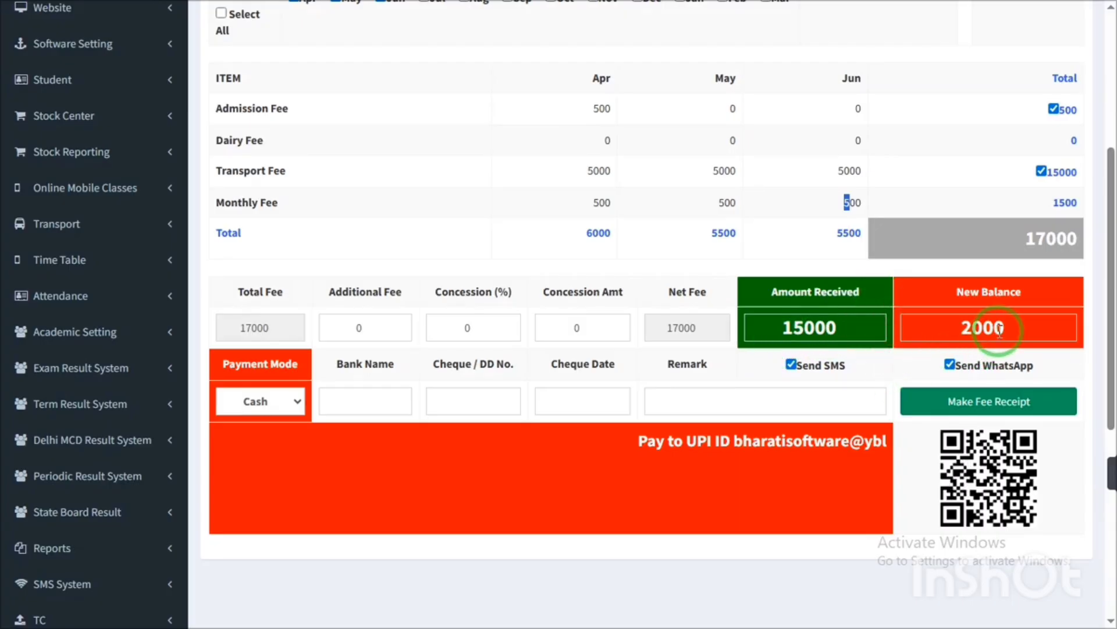
{"action": "left_click", "coordinate": [773, 397]}
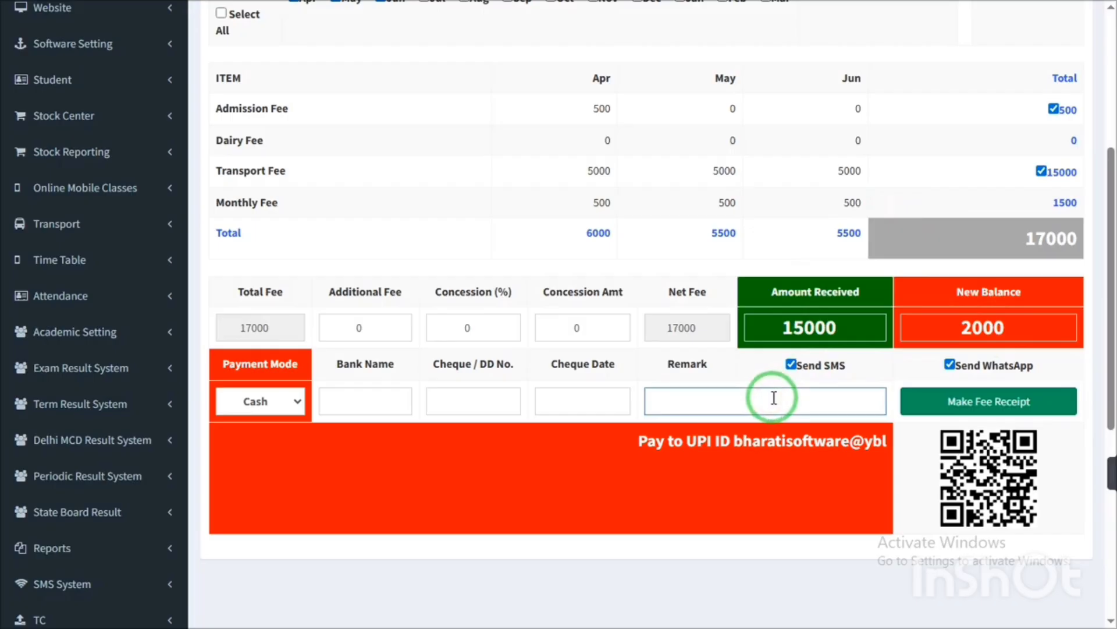
- Write and edit the remark to read 'baki15 feb ko denge', noting the balance is due 15 Feb
{"action": "type", "text": "15 feb ko denge"}
{"action": "key", "text": "Home"}
{"action": "type", "text": "2000 jo k"}
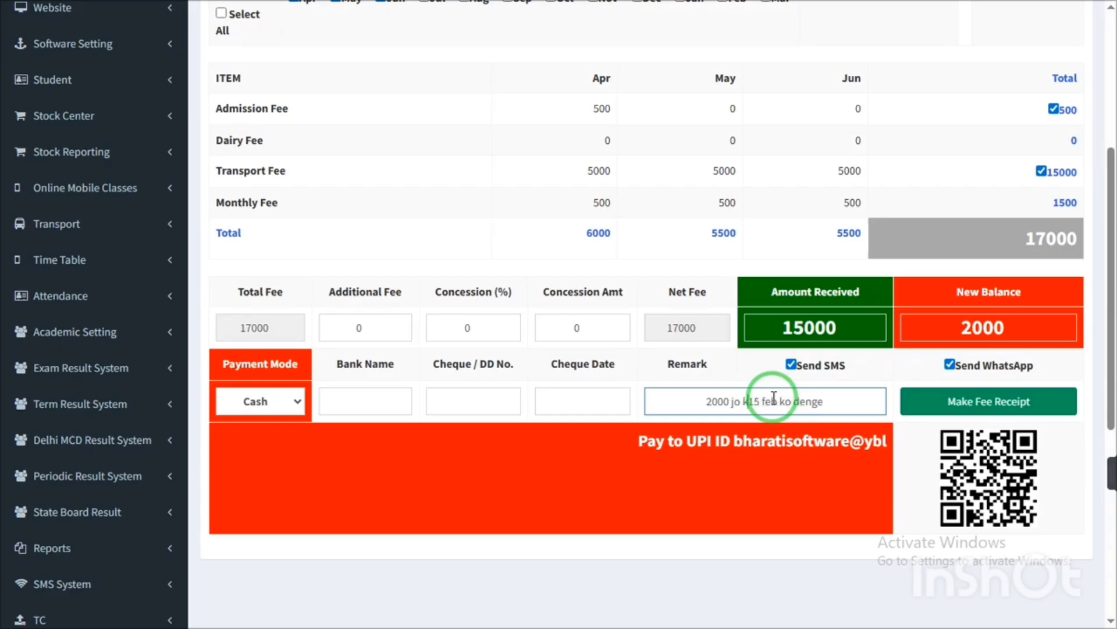
{"action": "key", "text": "BackSpace"}
{"action": "type", "text": "baki "}
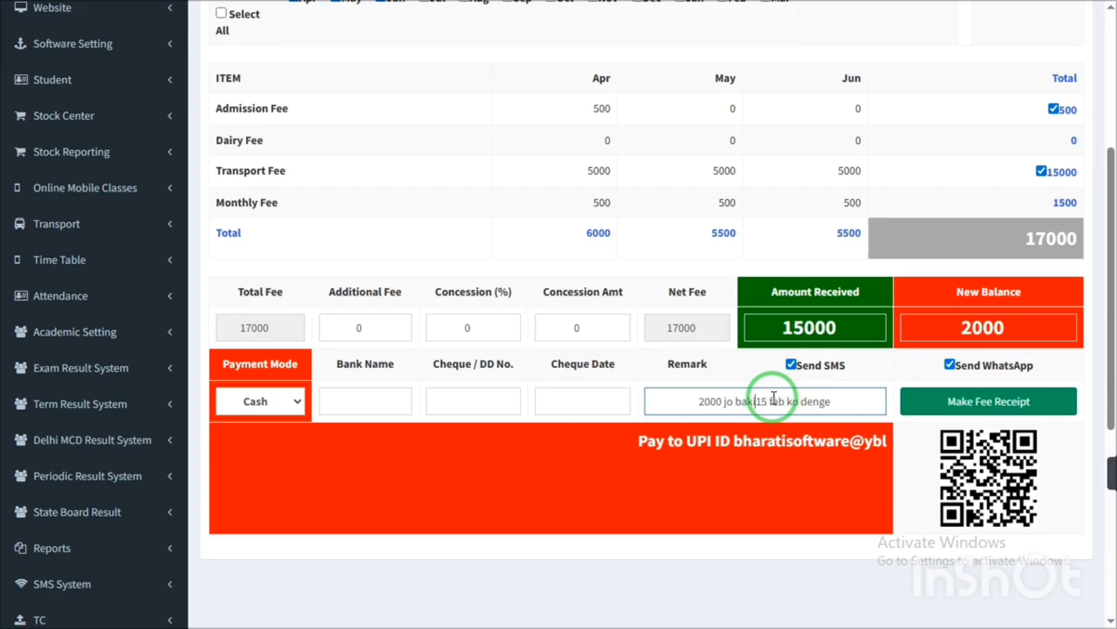
{"action": "type", "text": "usko"}
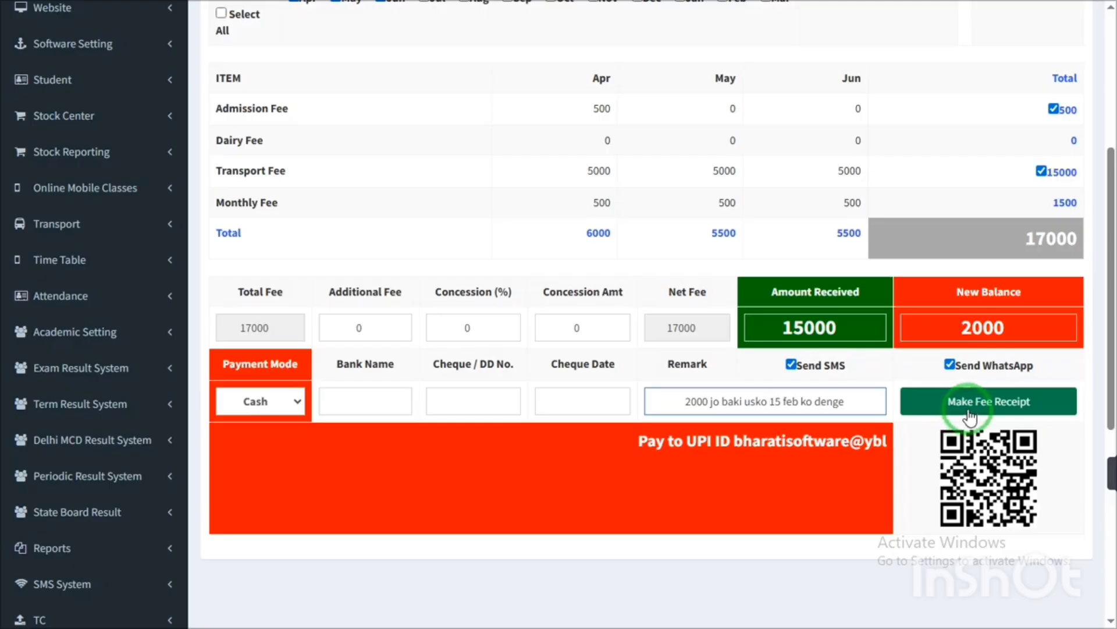
{"action": "key", "text": "shift+Left"}
{"action": "key", "text": "shift+Left"}
{"action": "key", "text": "shift+Left"}
{"action": "key", "text": "shift+Left"}
{"action": "key", "text": "shift+Left"}
{"action": "key", "text": "shift+Left"}
{"action": "key", "text": "shift+Left"}
{"action": "key", "text": "shift+Left"}
{"action": "key", "text": "shift+Right"}
{"action": "key", "text": "shift+Right"}
{"action": "key", "text": "shift+Right"}
{"action": "key", "text": "shift+Right"}
{"action": "key", "text": "Delete"}
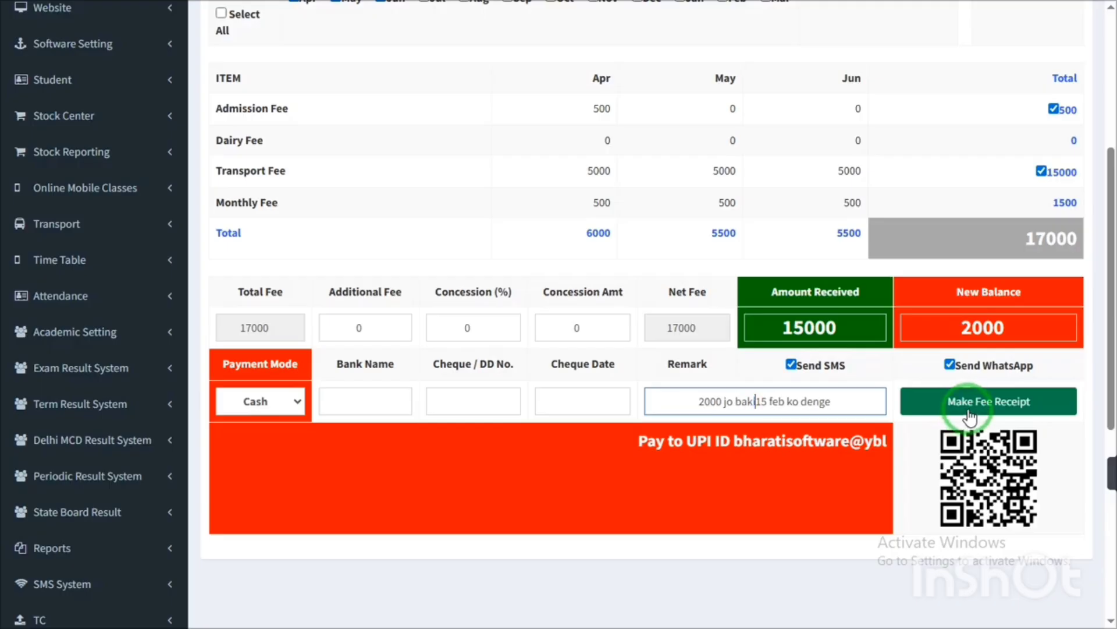
{"action": "key", "text": "Home"}
{"action": "key", "text": "Delete"}
{"action": "key", "text": "Delete"}
{"action": "key", "text": "Delete"}
{"action": "key", "text": "Delete"}
{"action": "key", "text": "Delete"}
{"action": "key", "text": "Delete"}
{"action": "key", "text": "Delete"}
{"action": "key", "text": "Delete"}
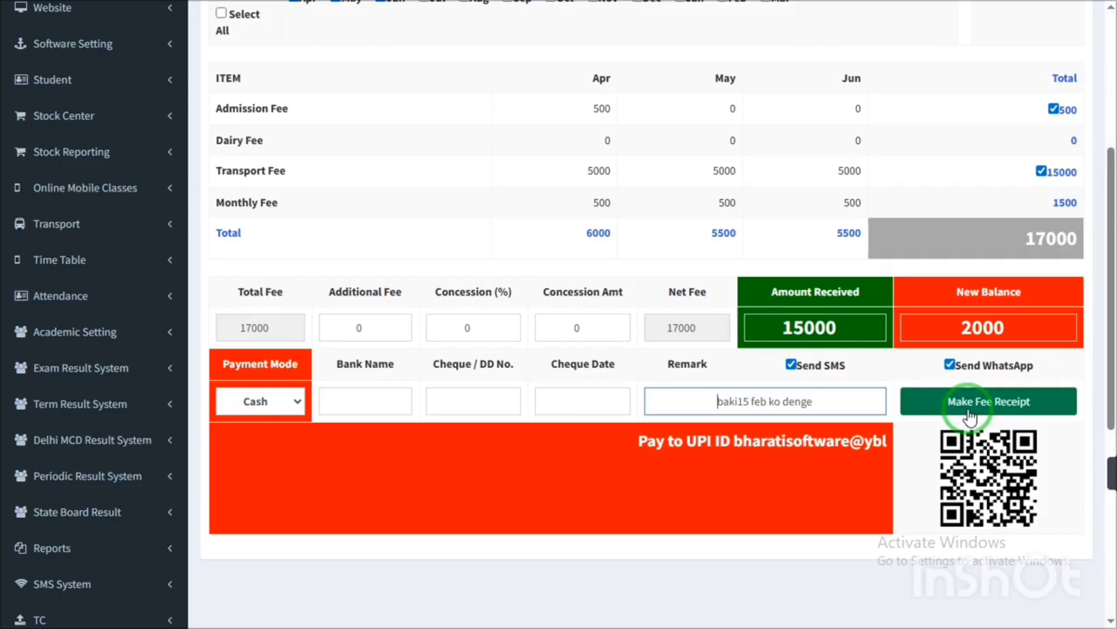
- Save fee receipt 1138 and bring up its printable copy showing Apr–Jun, 15000 received, 2000 balance
{"action": "left_click", "coordinate": [954, 405]}
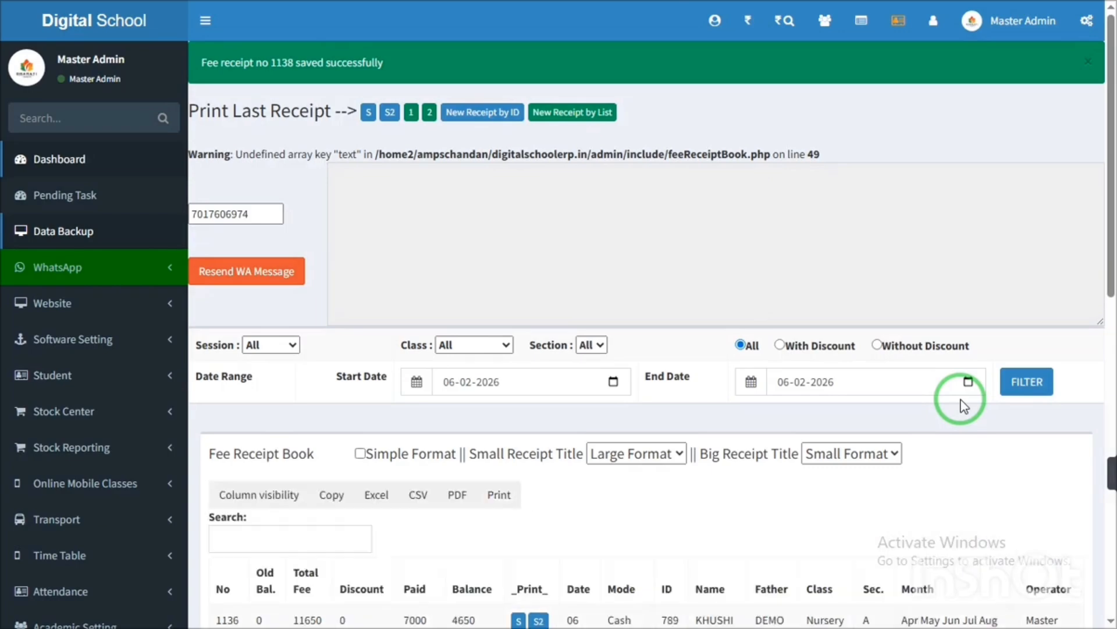
{"action": "left_click", "coordinate": [371, 113]}
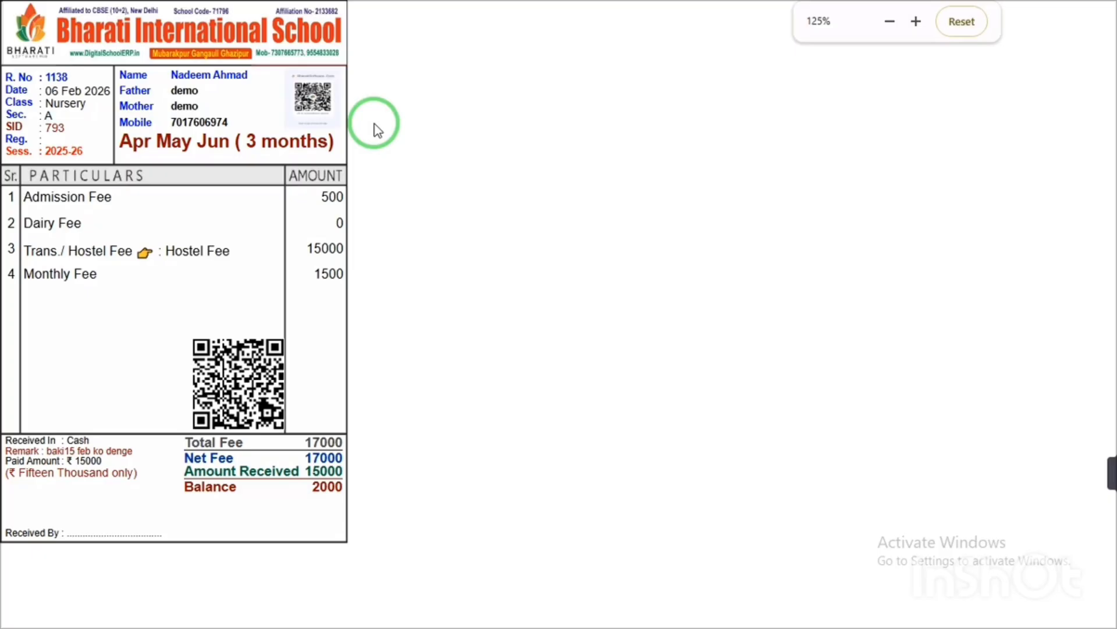
{"action": "scroll", "coordinate": [374, 129], "scroll_direction": "up", "scroll_amount": 4}
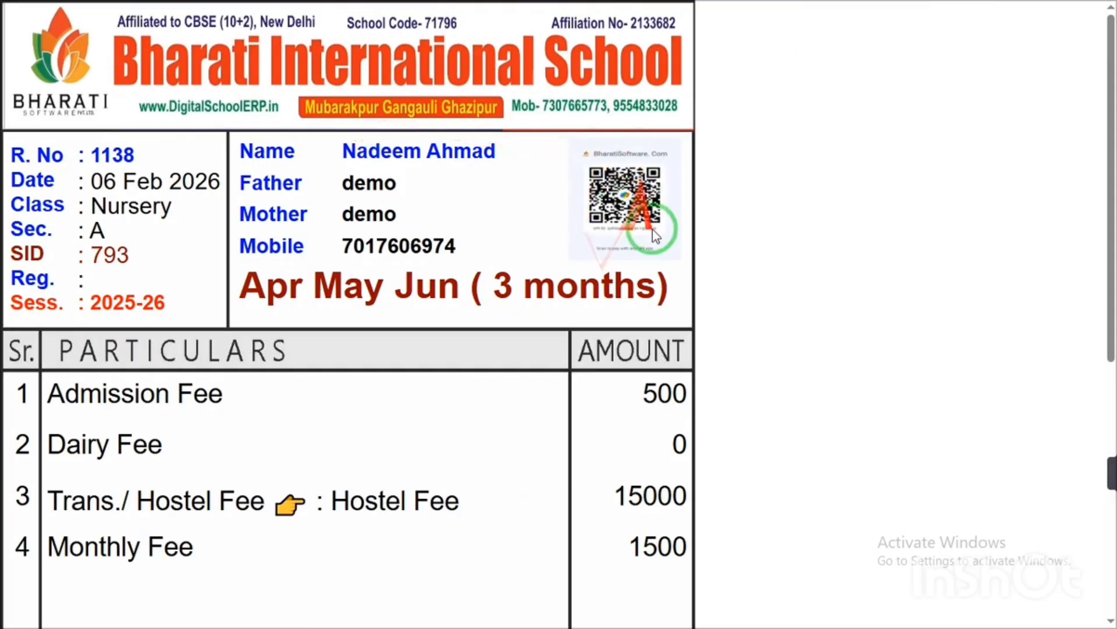
{"action": "double_click", "coordinate": [108, 154]}
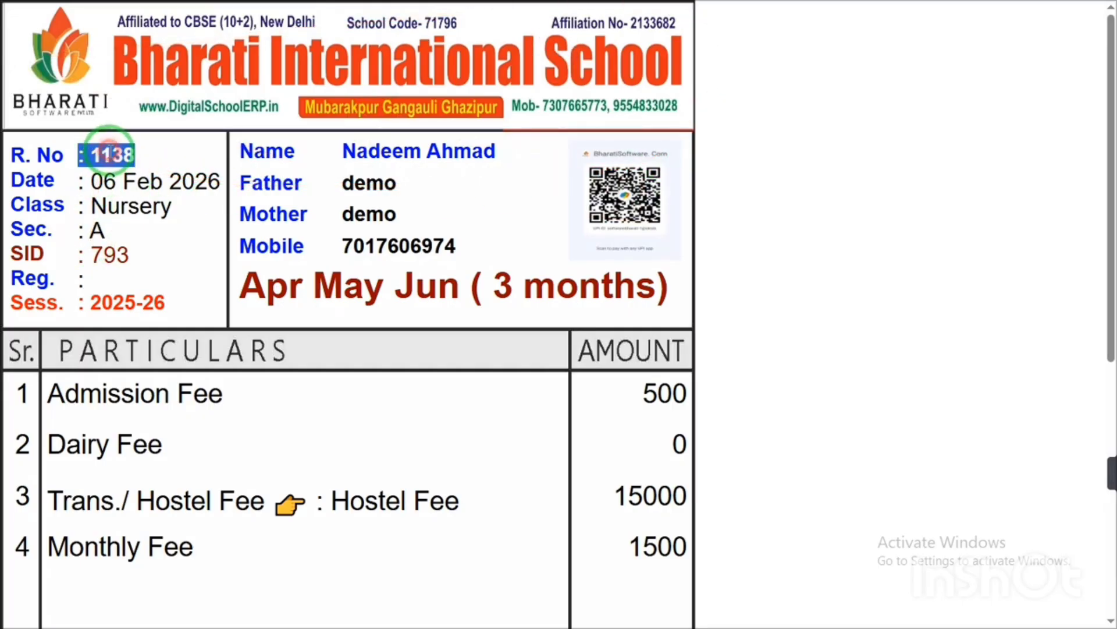
{"action": "left_click", "coordinate": [116, 176]}
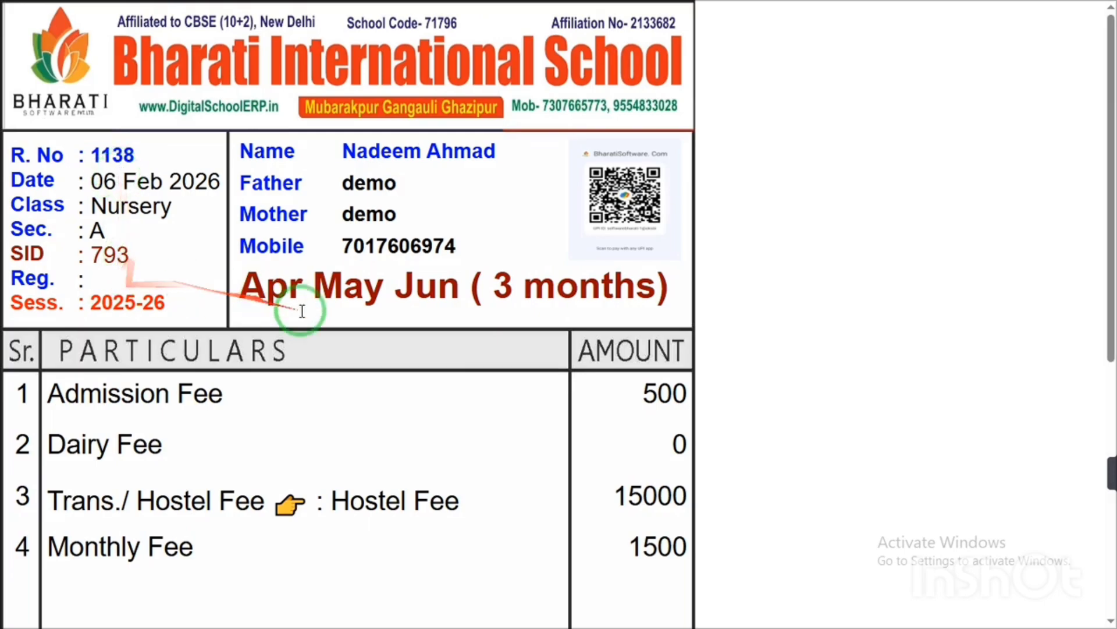
{"action": "left_click_drag", "start_coordinate": [252, 287], "coordinate": [489, 287]}
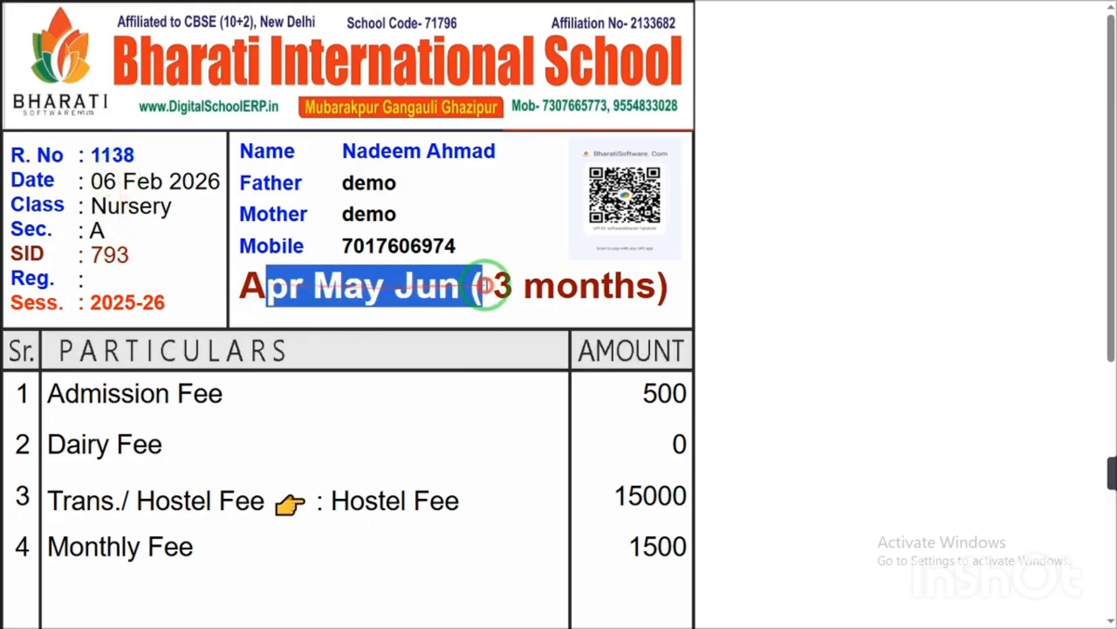
{"action": "triple_click", "coordinate": [545, 289]}
{"action": "left_click_drag", "start_coordinate": [1111, 212], "coordinate": [1105, 294]}
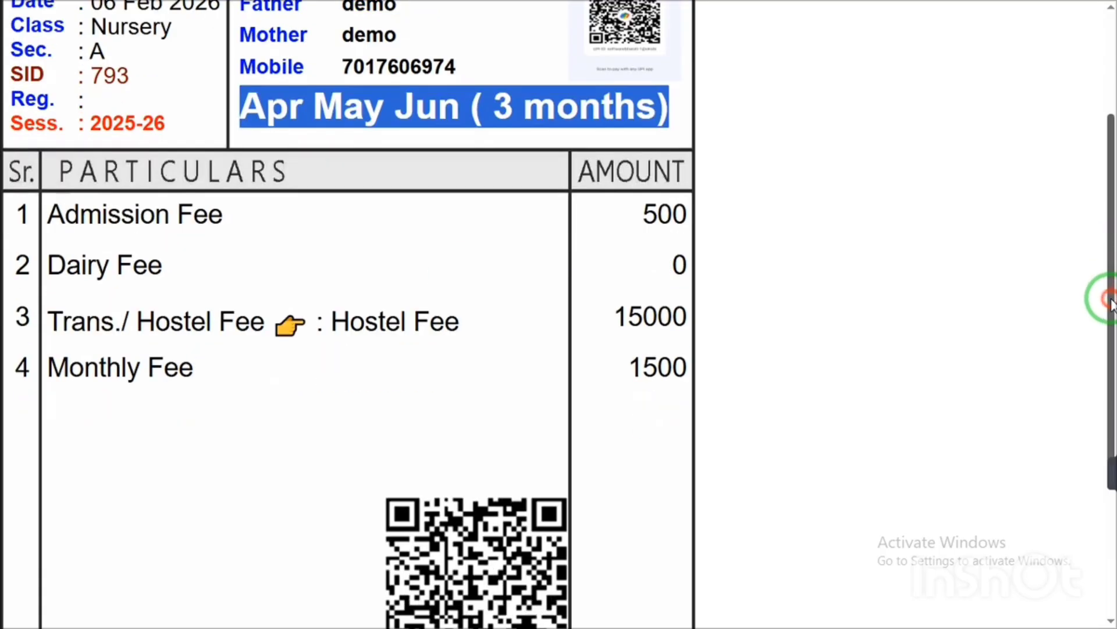
{"action": "left_click_drag", "start_coordinate": [106, 216], "coordinate": [204, 204]}
{"action": "left_click_drag", "start_coordinate": [116, 266], "coordinate": [148, 266]}
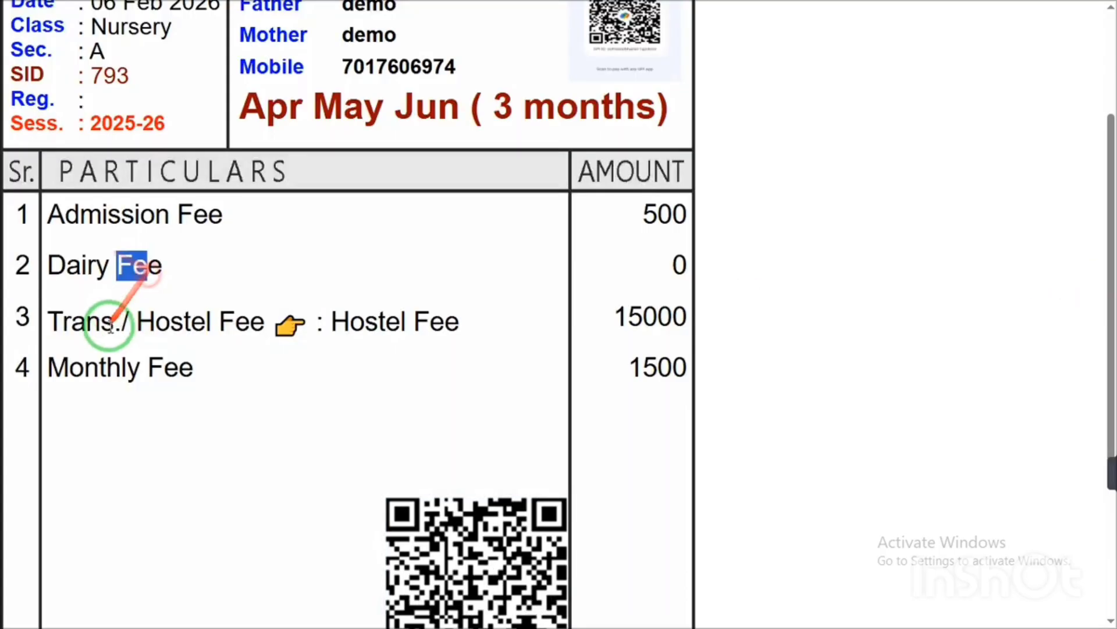
{"action": "left_click", "coordinate": [117, 326]}
{"action": "left_click_drag", "start_coordinate": [1100, 186], "coordinate": [1081, 396]}
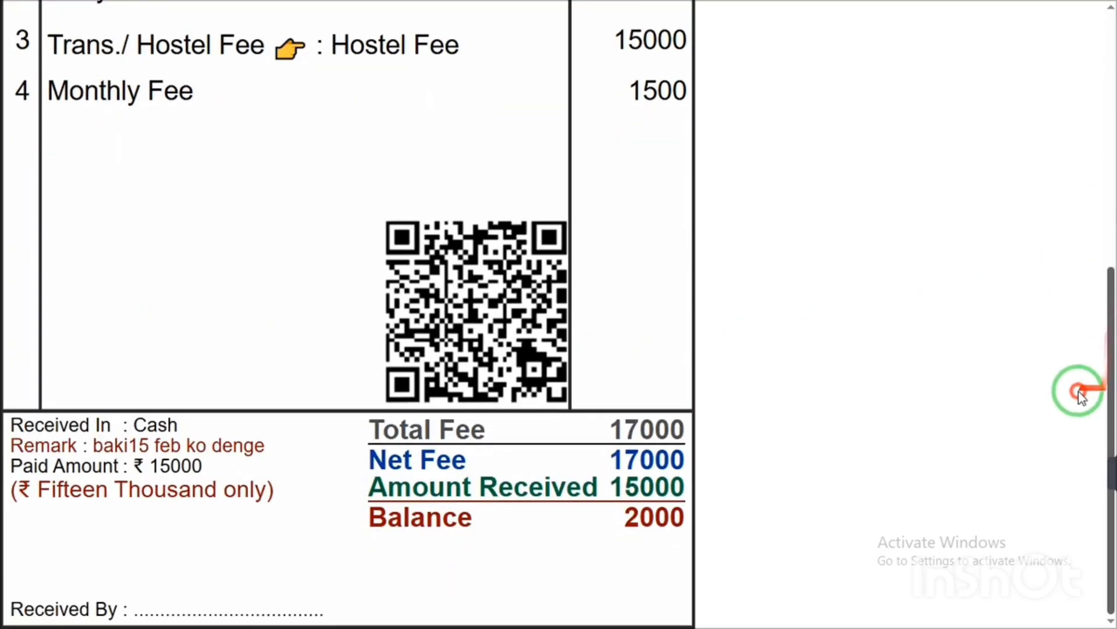
{"action": "double_click", "coordinate": [648, 433]}
{"action": "double_click", "coordinate": [647, 487]}
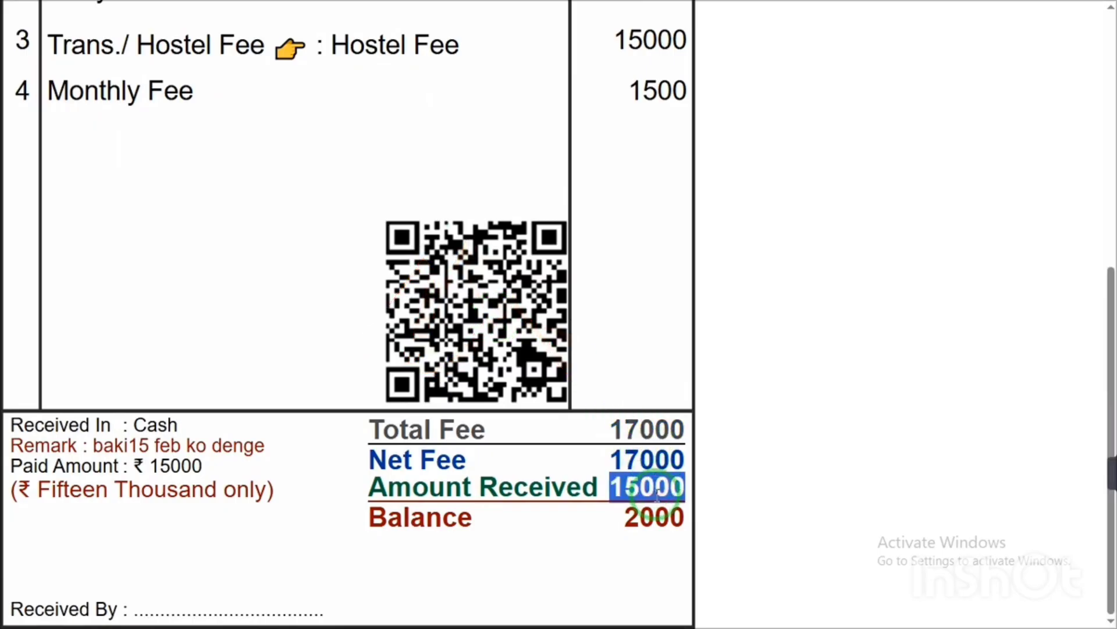
{"action": "double_click", "coordinate": [655, 516]}
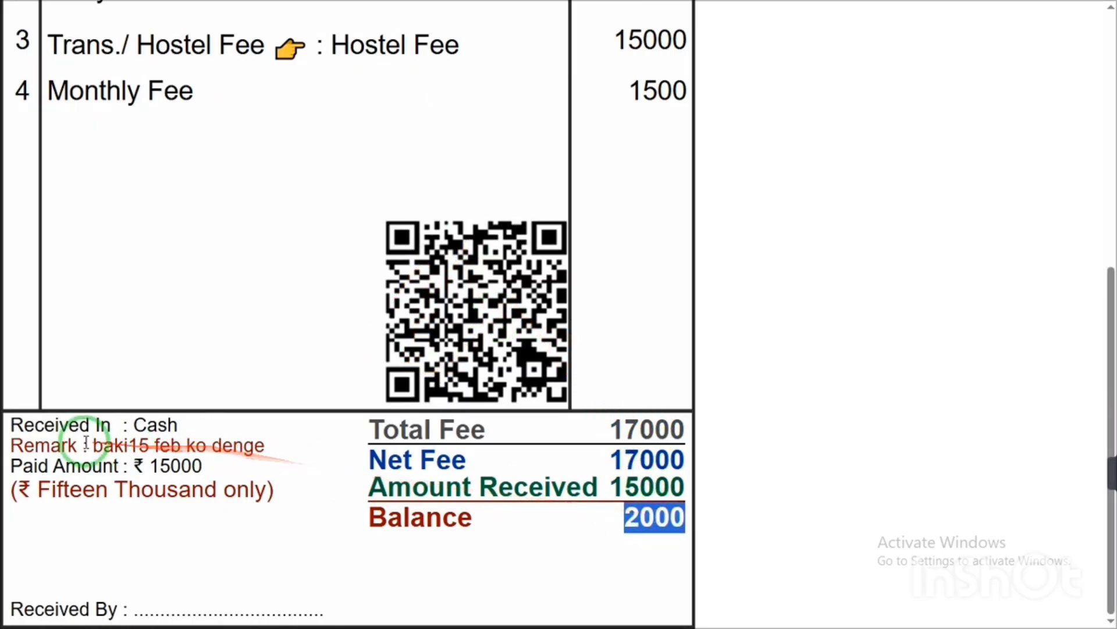
{"action": "left_click_drag", "start_coordinate": [91, 445], "coordinate": [265, 444]}
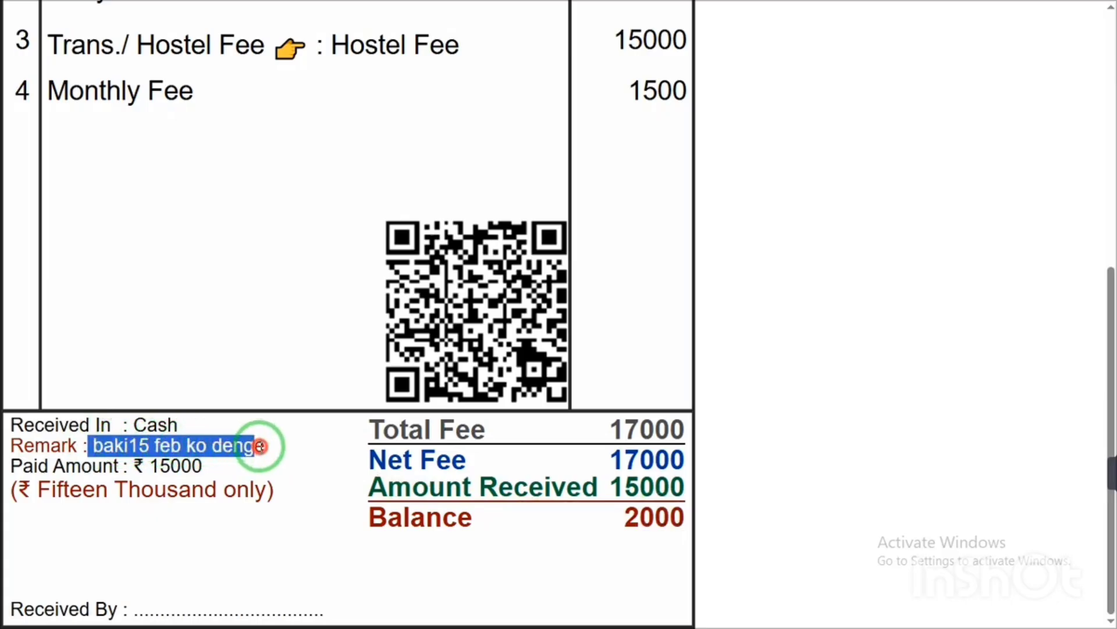
{"action": "left_click", "coordinate": [651, 518]}
{"action": "double_click", "coordinate": [227, 445]}
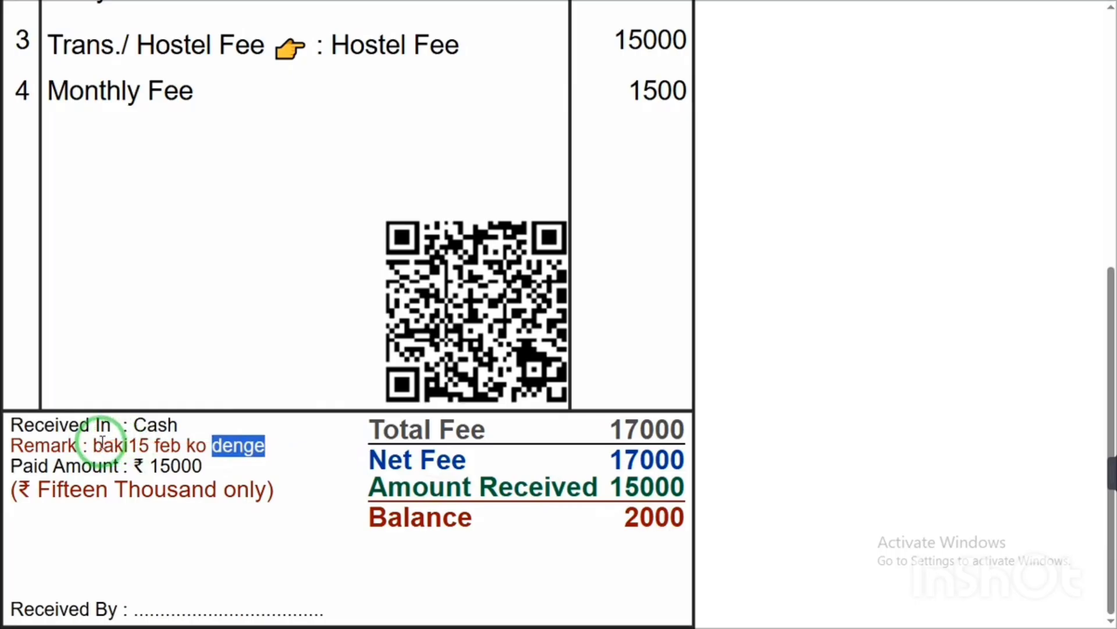
{"action": "left_click_drag", "start_coordinate": [104, 445], "coordinate": [262, 446]}
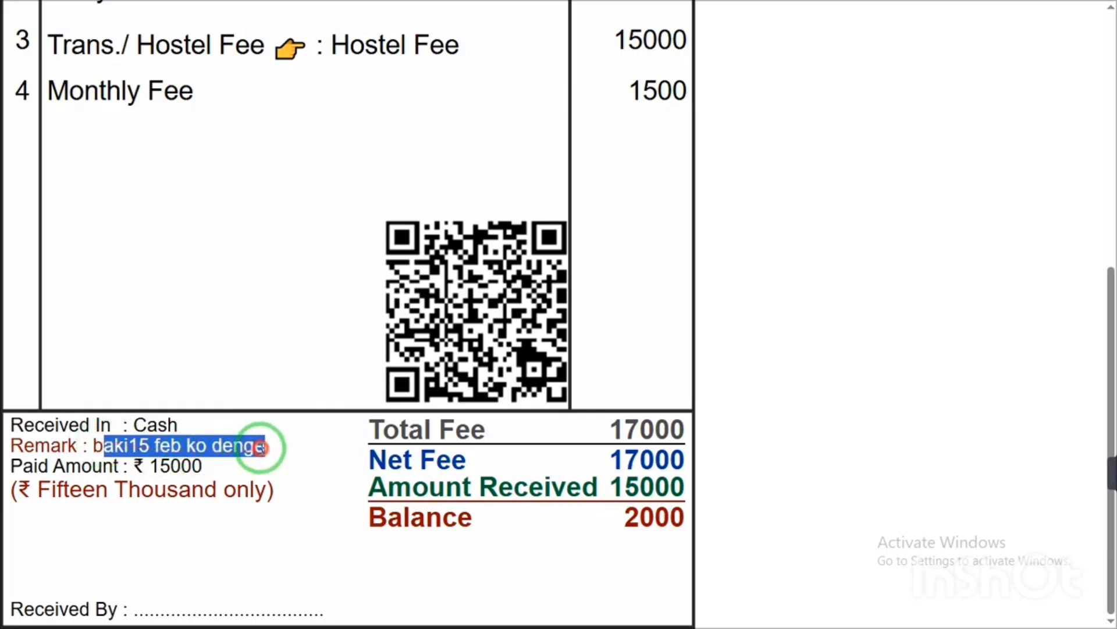
{"action": "double_click", "coordinate": [148, 424]}
{"action": "left_click_drag", "start_coordinate": [168, 610], "coordinate": [245, 609]}
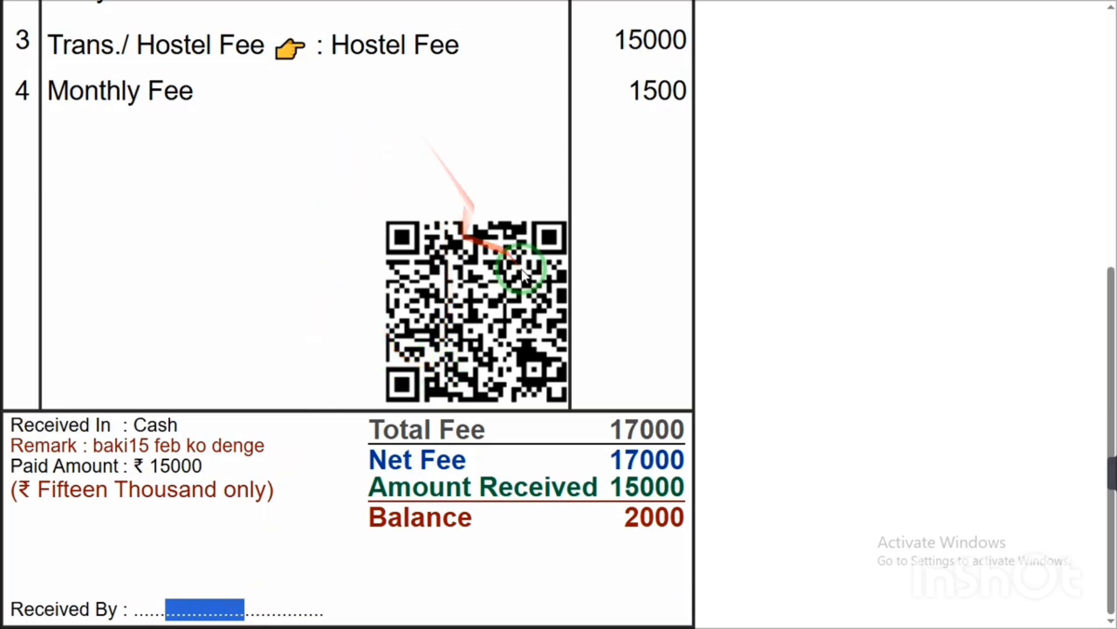
{"action": "left_click_drag", "start_coordinate": [1108, 294], "coordinate": [1109, 47]}
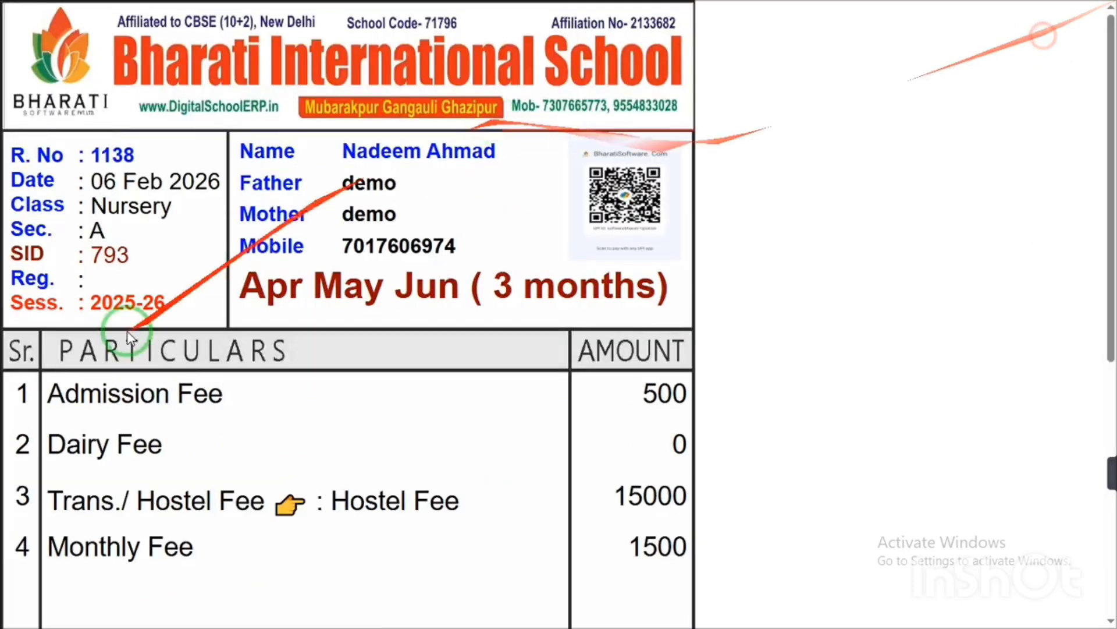
- Close the printable receipt to return to the Fee Receipt Book for 06-02-2026 at normal zoom
{"action": "left_click", "coordinate": [55, 384]}
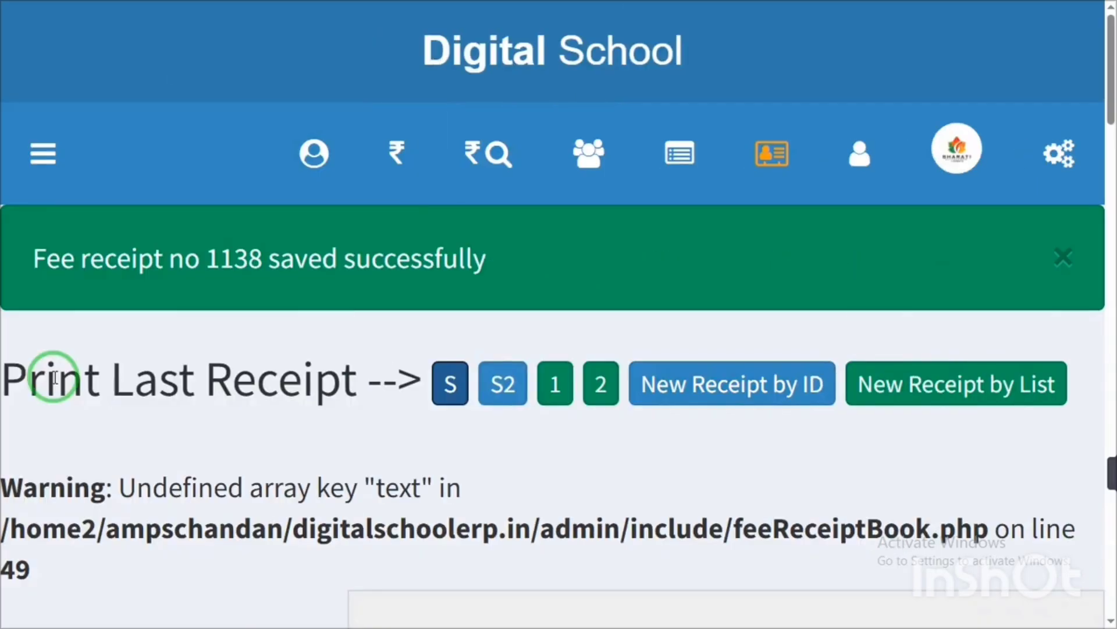
{"action": "key", "text": "ctrl+minus"}
{"action": "key", "text": "ctrl+minus"}
{"action": "key", "text": "ctrl+minus"}
{"action": "key", "text": "ctrl+minus"}
{"action": "key", "text": "ctrl+minus"}
{"action": "key", "text": "ctrl+minus"}
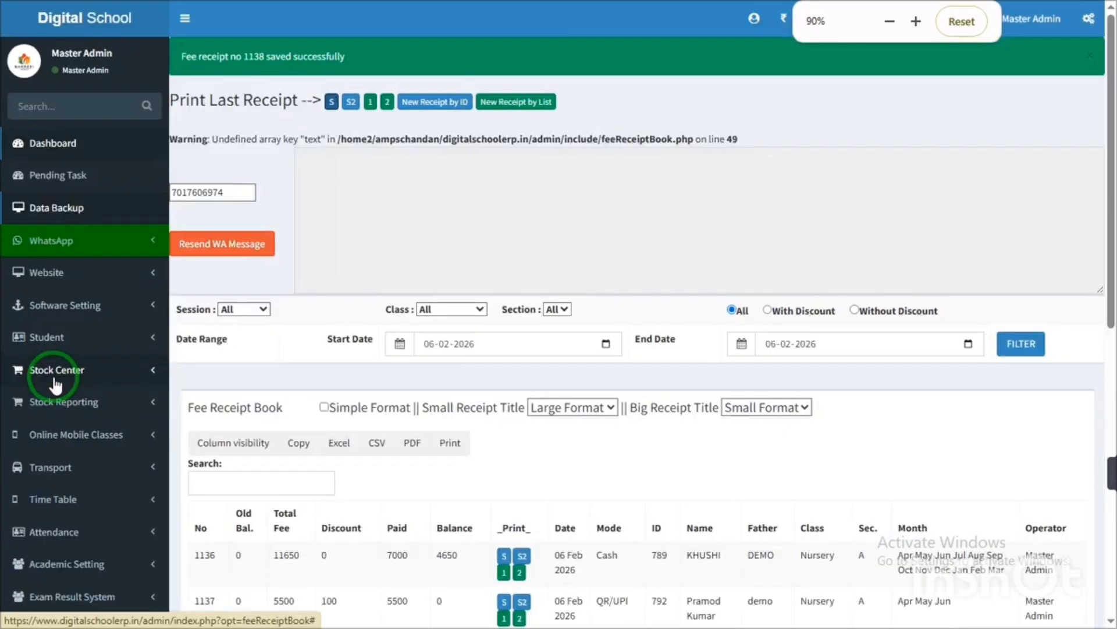
{"action": "key", "text": "ctrl+plus"}
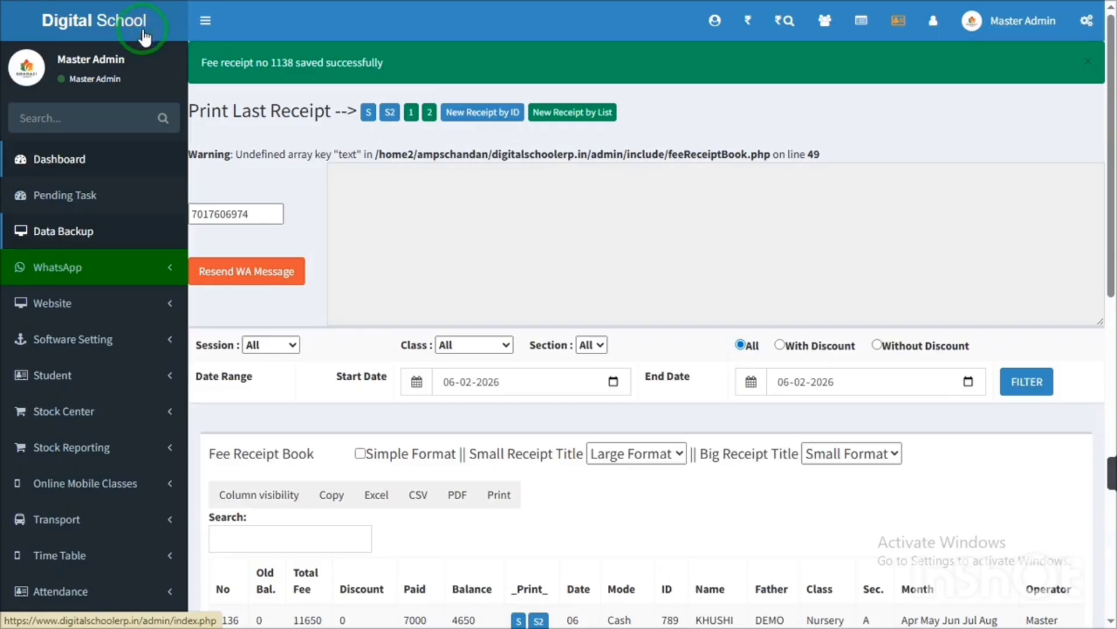
- Return to the dashboard and highlight birthdays, admission enquiries, WhatsApp balance and 388 total students
{"action": "left_click", "coordinate": [149, 26]}
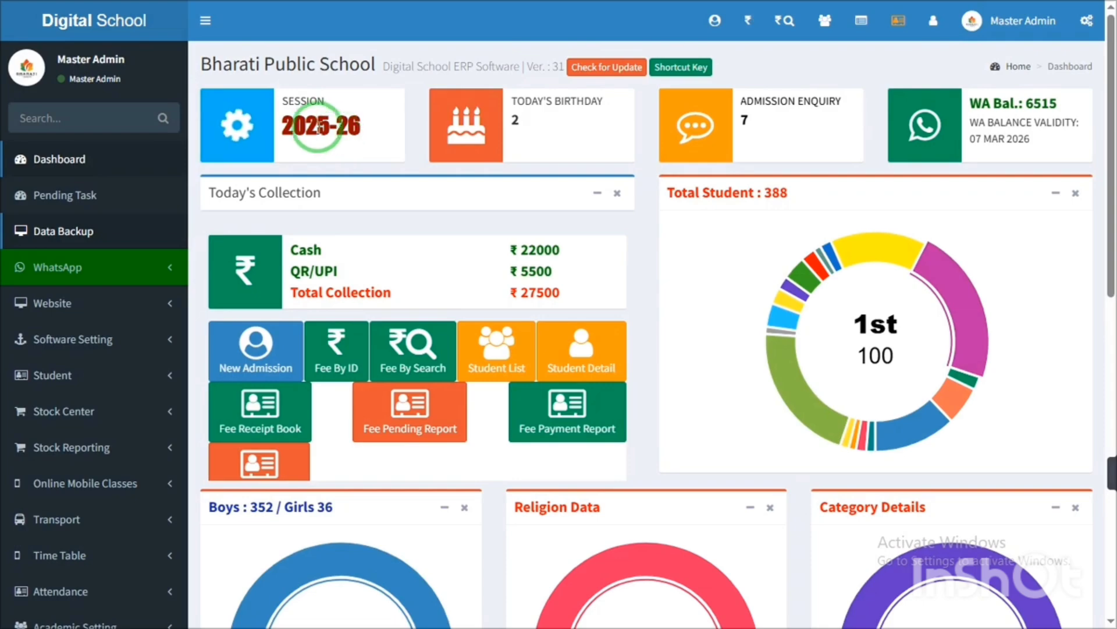
{"action": "left_click_drag", "start_coordinate": [511, 125], "coordinate": [515, 101]}
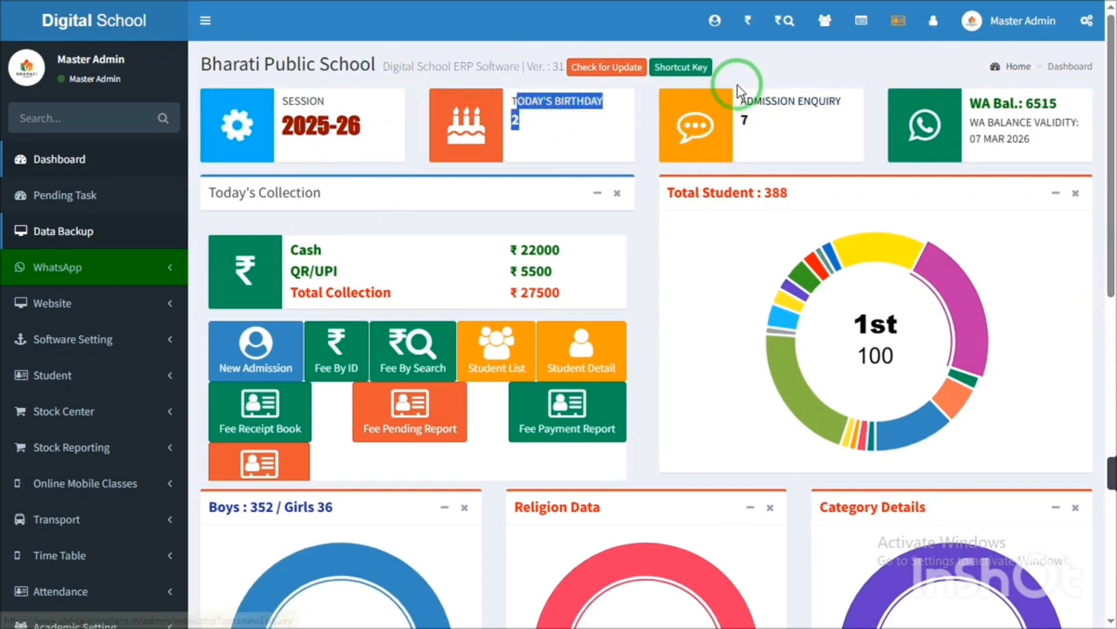
{"action": "left_click_drag", "start_coordinate": [738, 96], "coordinate": [786, 121]}
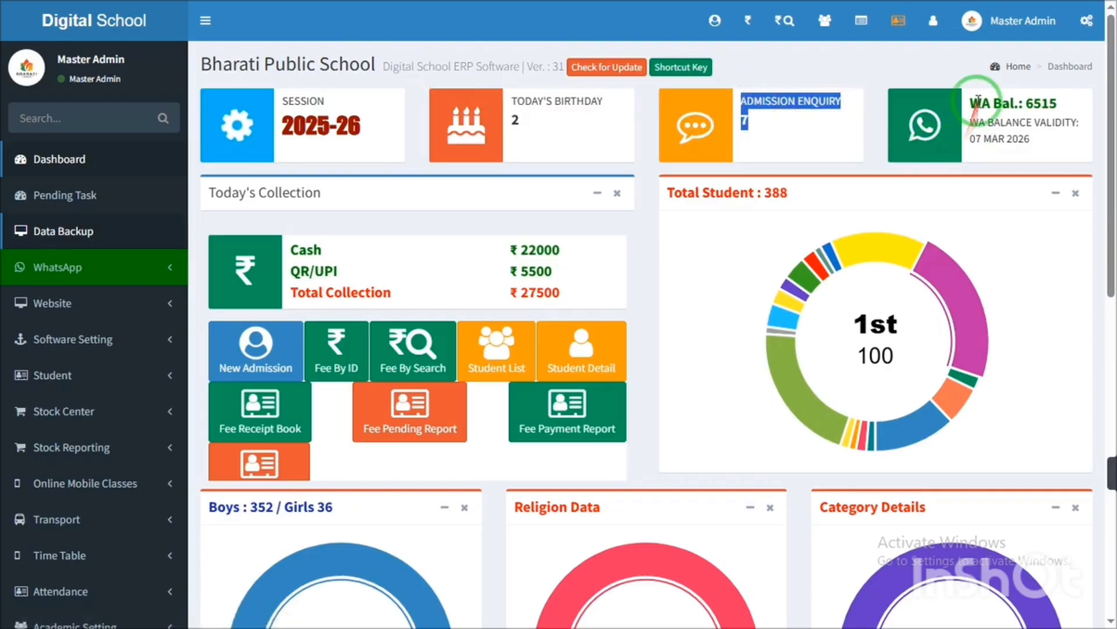
{"action": "left_click_drag", "start_coordinate": [971, 81], "coordinate": [1039, 145]}
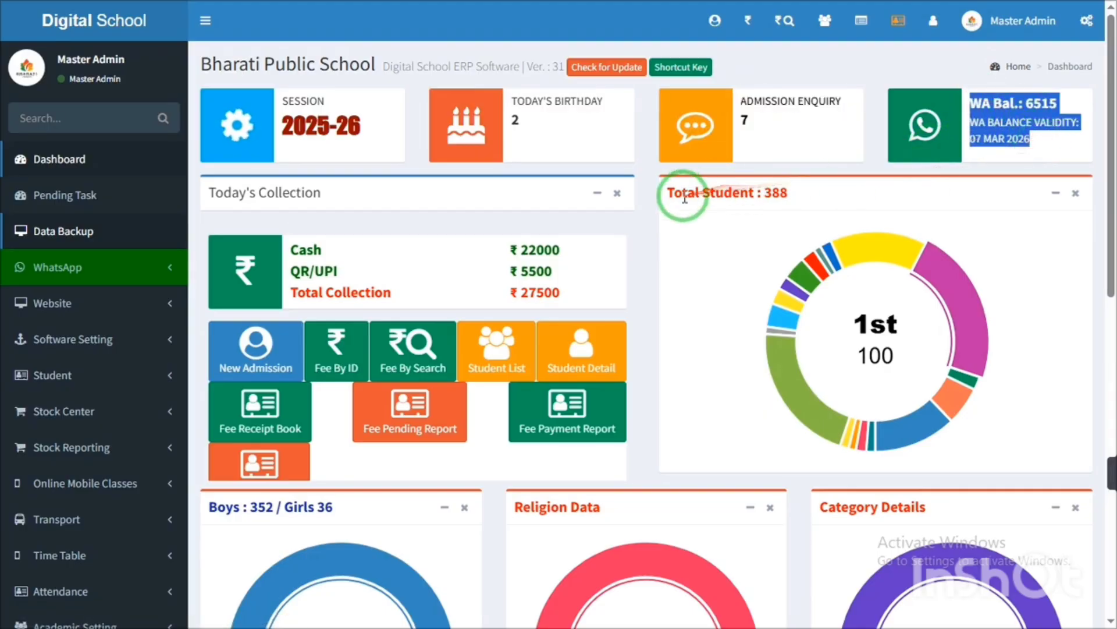
{"action": "left_click_drag", "start_coordinate": [681, 193], "coordinate": [790, 202]}
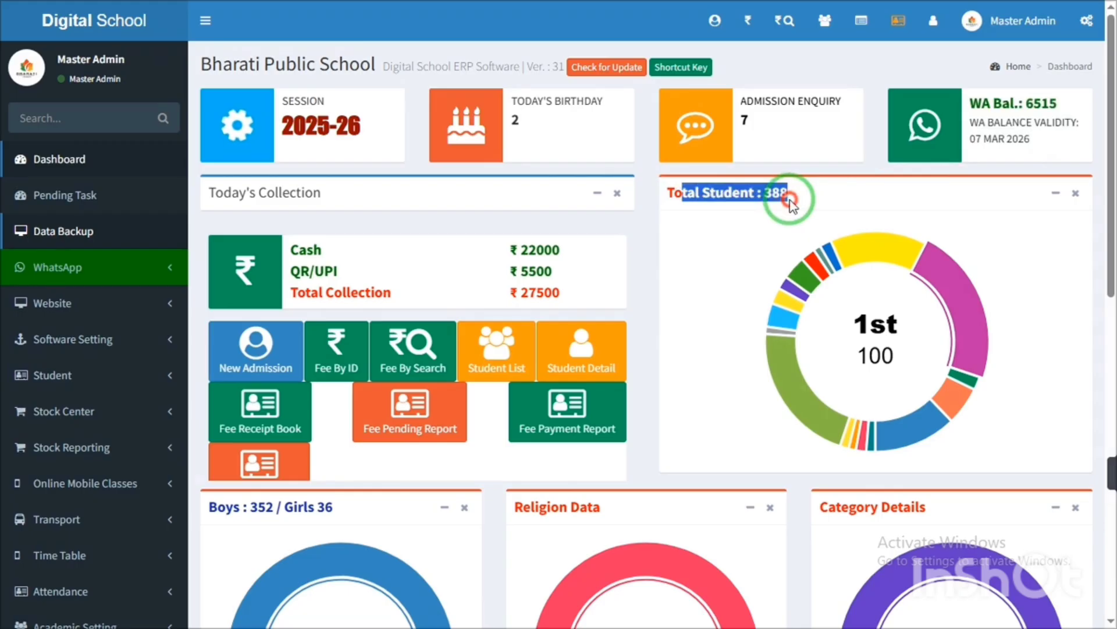
- Highlight today's collection figures: ₹22000 cash, ₹5500 QR/UPI and ₹27500 total
{"action": "mouse_move", "coordinate": [915, 429]}
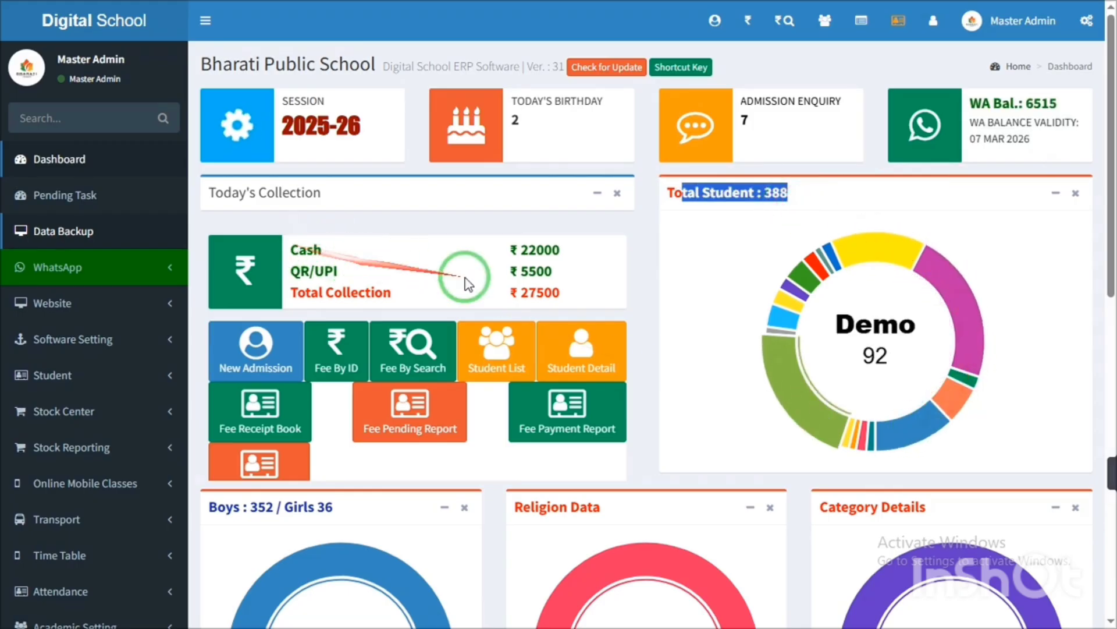
{"action": "double_click", "coordinate": [550, 250]}
{"action": "left_click", "coordinate": [536, 265]}
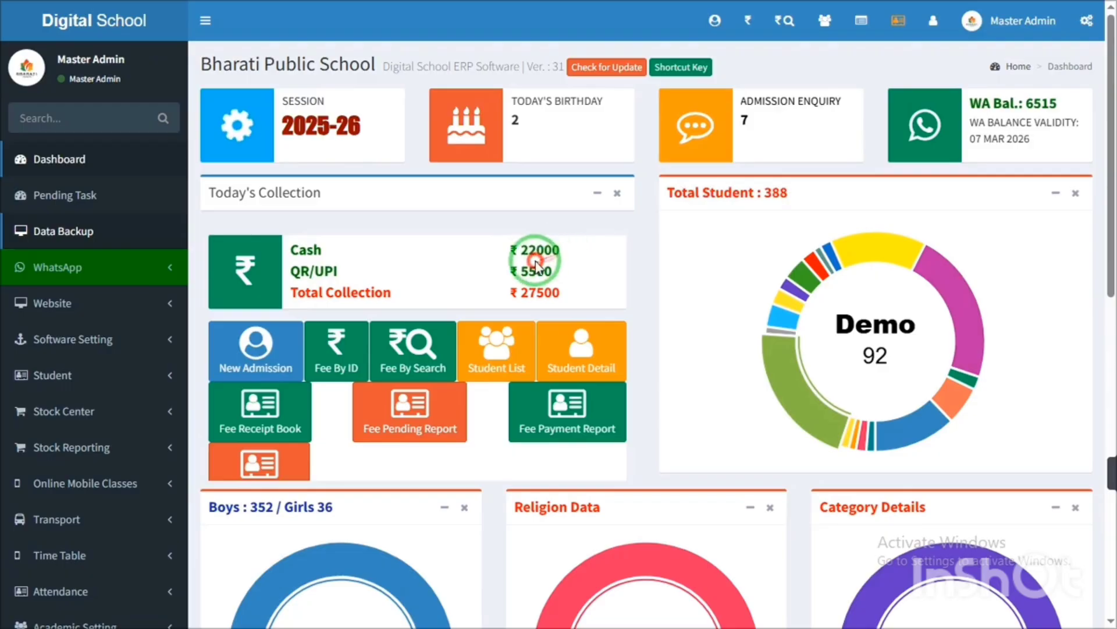
{"action": "double_click", "coordinate": [536, 272]}
{"action": "double_click", "coordinate": [536, 290]}
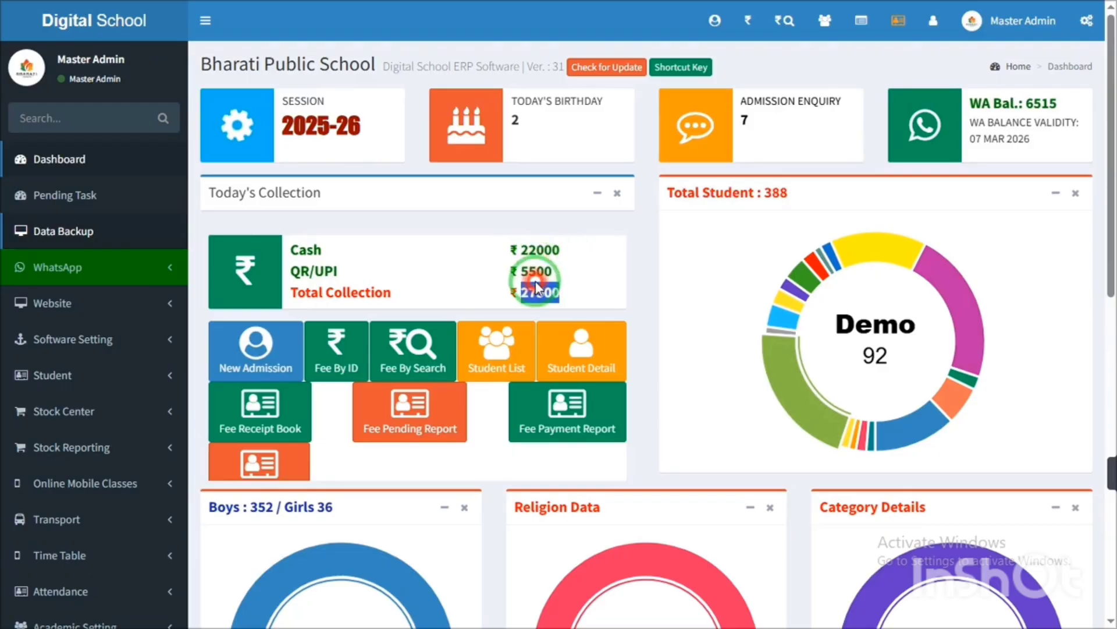
{"action": "scroll", "coordinate": [1107, 237], "scroll_direction": "down", "scroll_amount": 3}
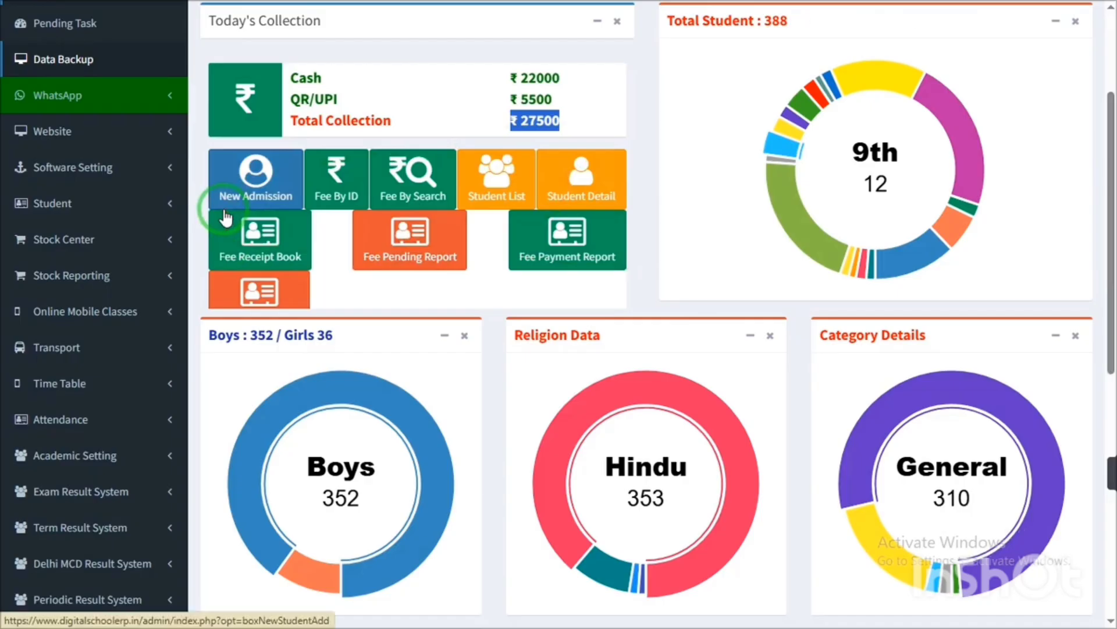
{"action": "key", "text": "ctrl+minus"}
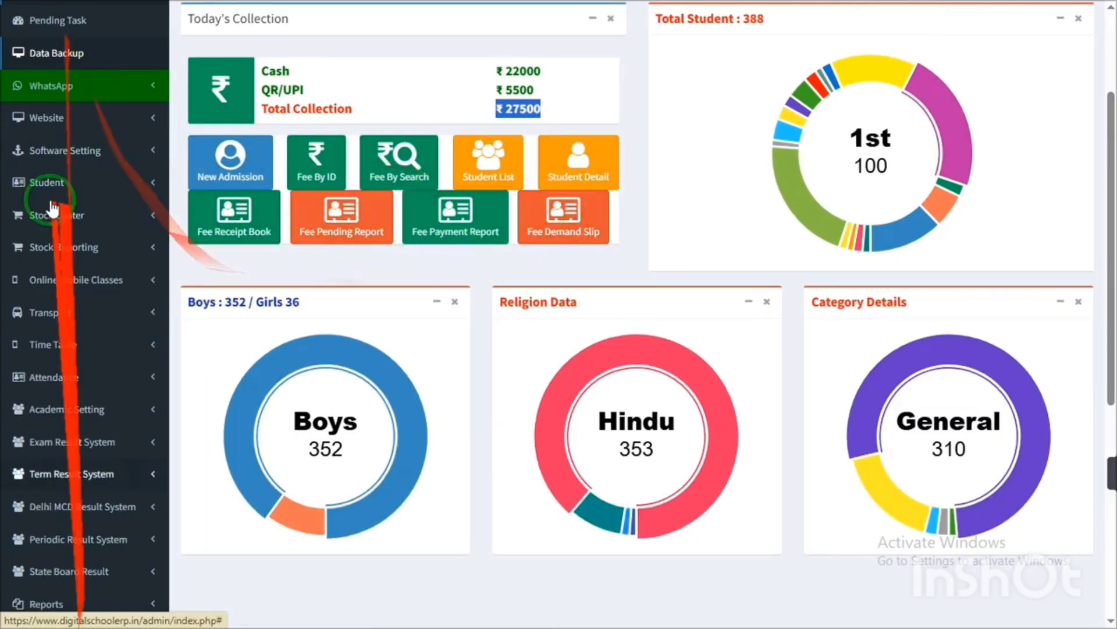
{"action": "left_click_drag", "start_coordinate": [212, 303], "coordinate": [547, 303]}
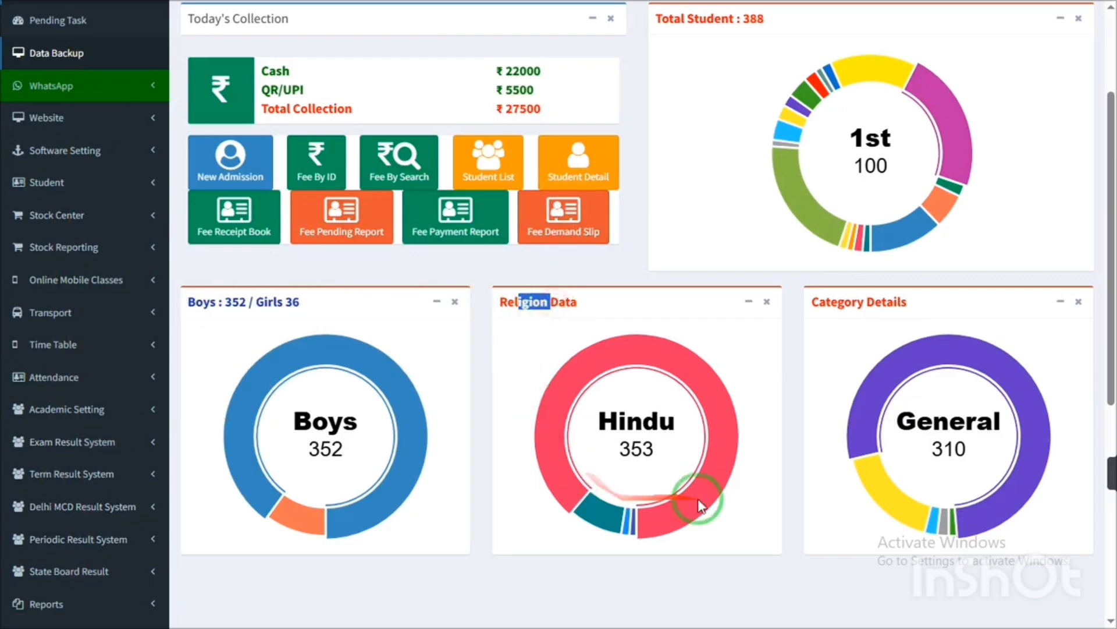
{"action": "mouse_move", "coordinate": [590, 520]}
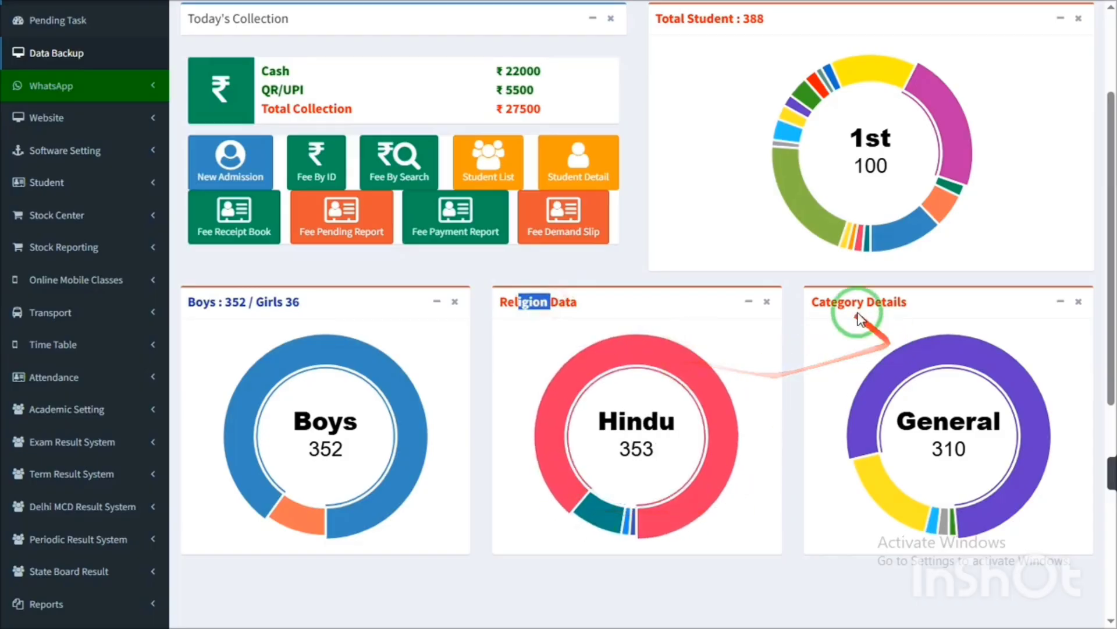
{"action": "left_click_drag", "start_coordinate": [831, 302], "coordinate": [871, 389]}
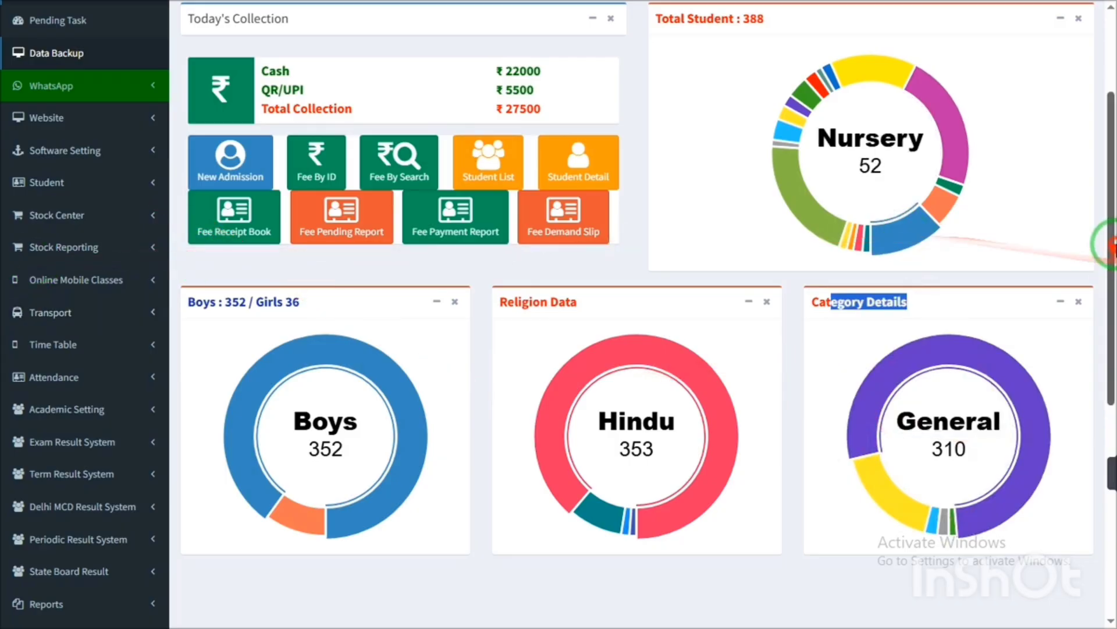
{"action": "left_click_drag", "start_coordinate": [1110, 244], "coordinate": [1100, 138]}
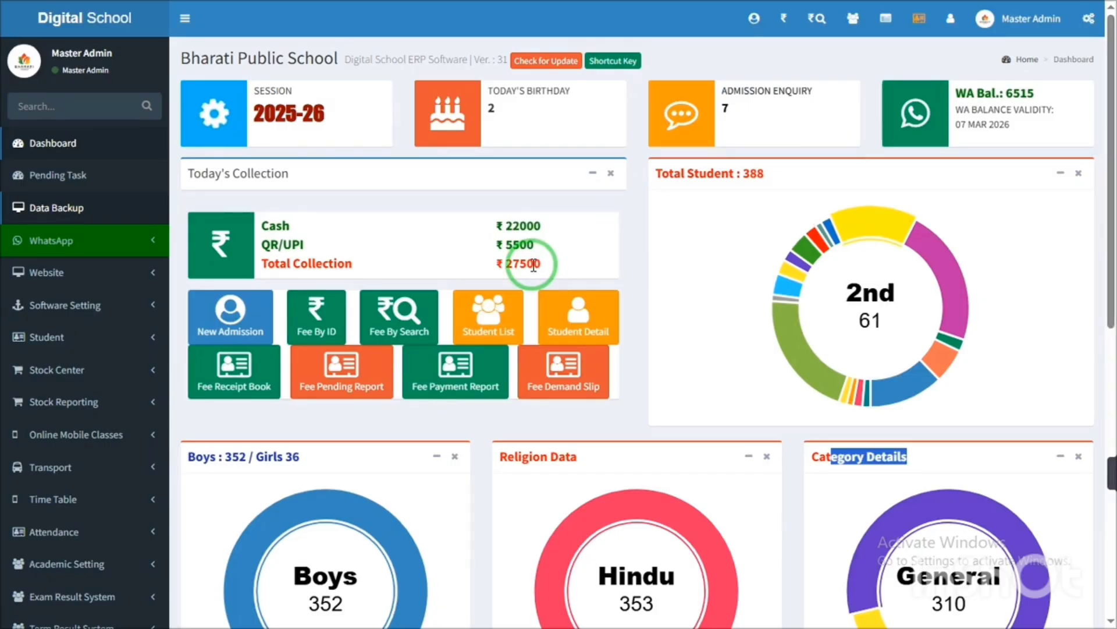
{"action": "left_click_drag", "start_coordinate": [500, 275], "coordinate": [543, 267]}
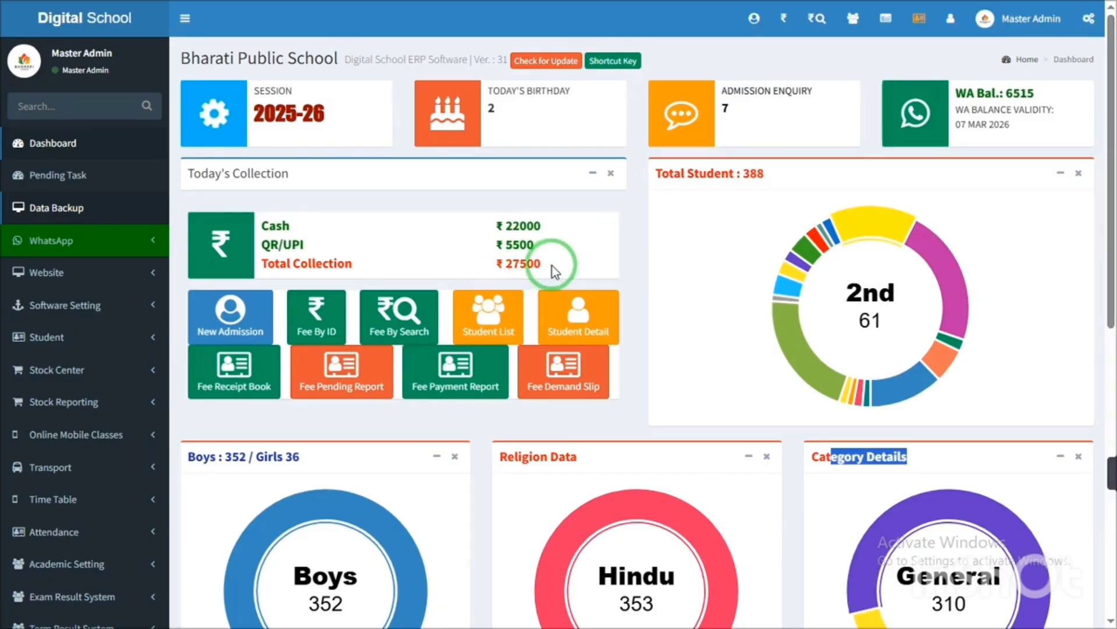
{"action": "triple_click", "coordinate": [553, 267]}
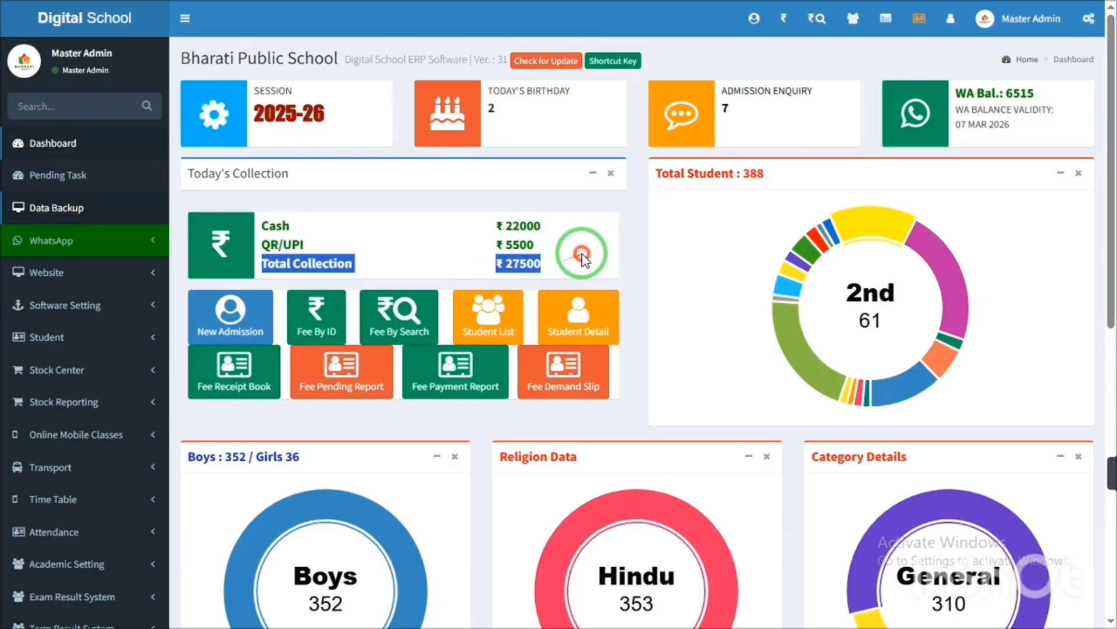
{"action": "left_click", "coordinate": [526, 239]}
{"action": "double_click", "coordinate": [521, 226]}
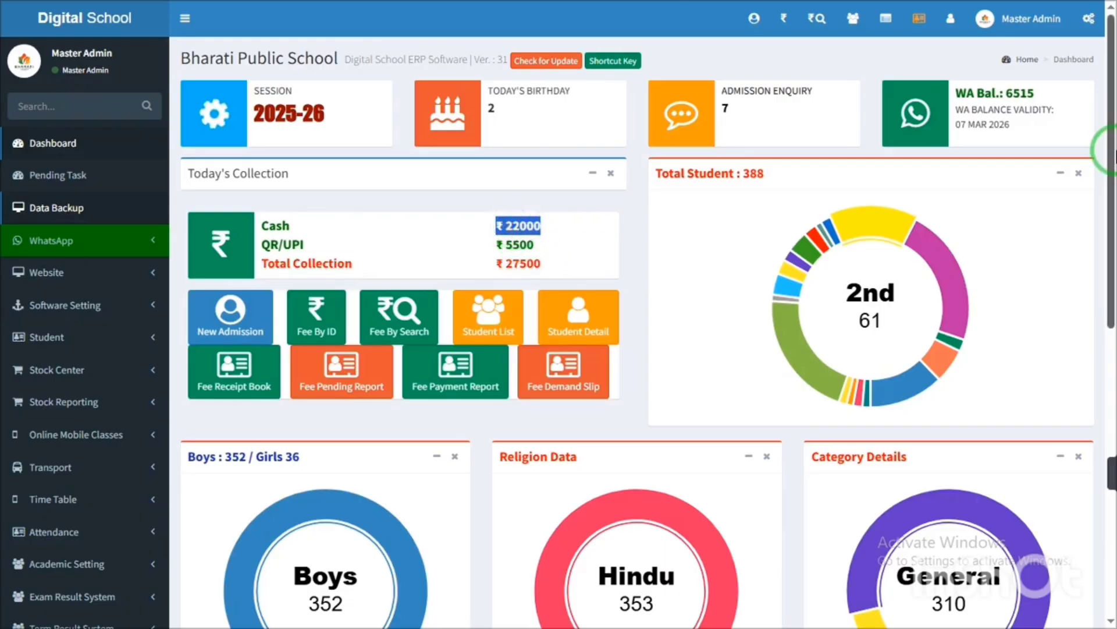
{"action": "mouse_move", "coordinate": [965, 92]}
{"action": "left_mouse_down"}
{"action": "mouse_move", "coordinate": [962, 82]}
{"action": "mouse_move", "coordinate": [997, 121]}
{"action": "mouse_move", "coordinate": [980, 89]}
{"action": "left_mouse_up"}
{"action": "triple_click", "coordinate": [963, 82]}
{"action": "double_click", "coordinate": [986, 111]}
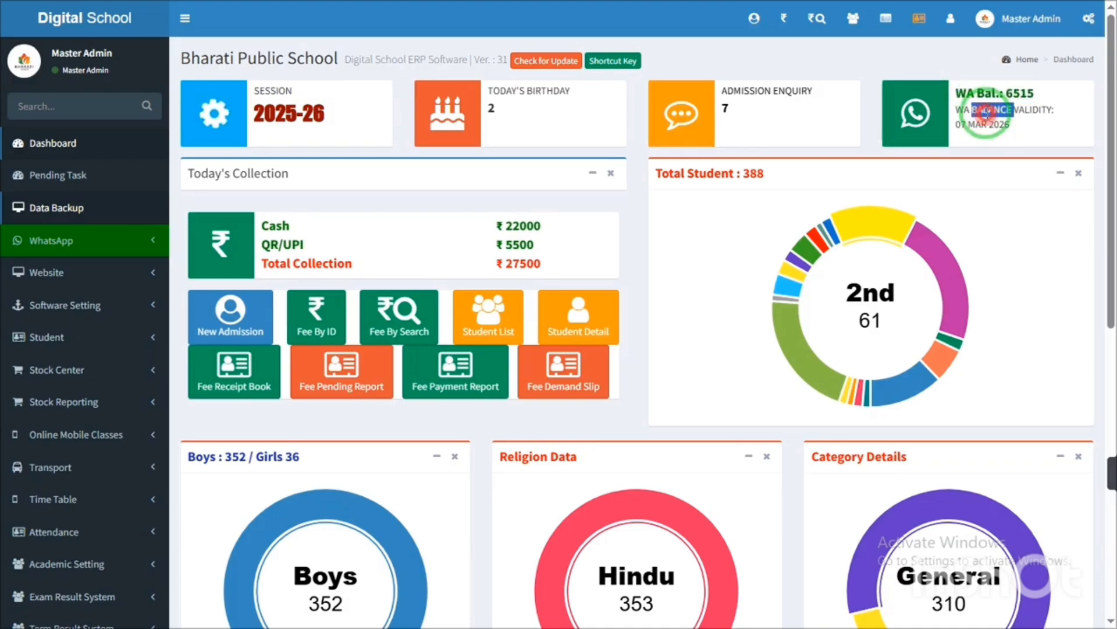
{"action": "left_click", "coordinate": [986, 113]}
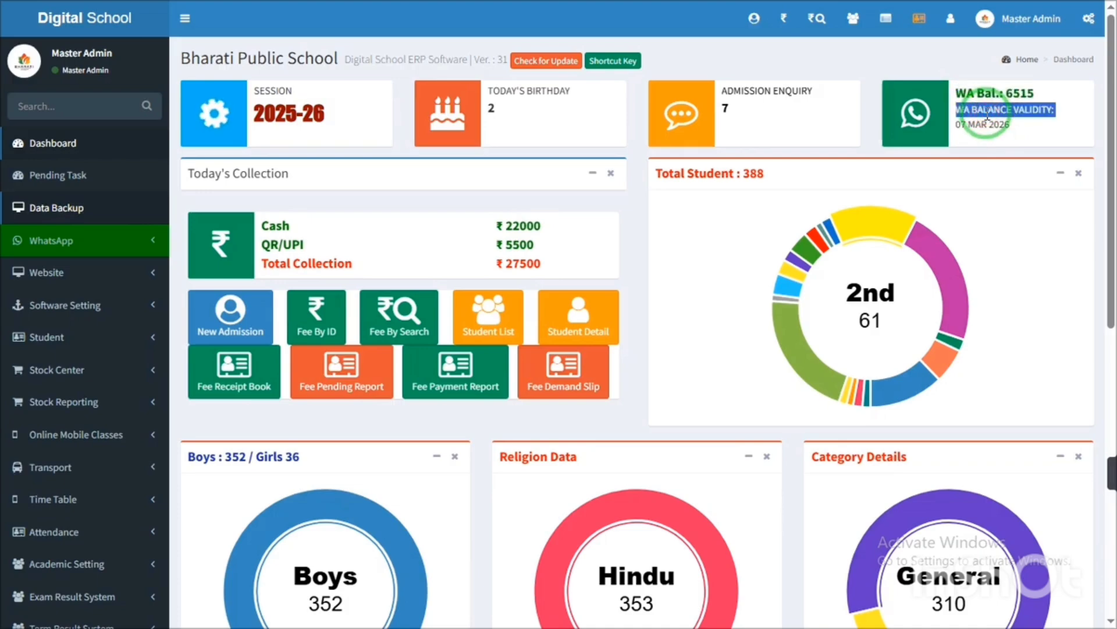
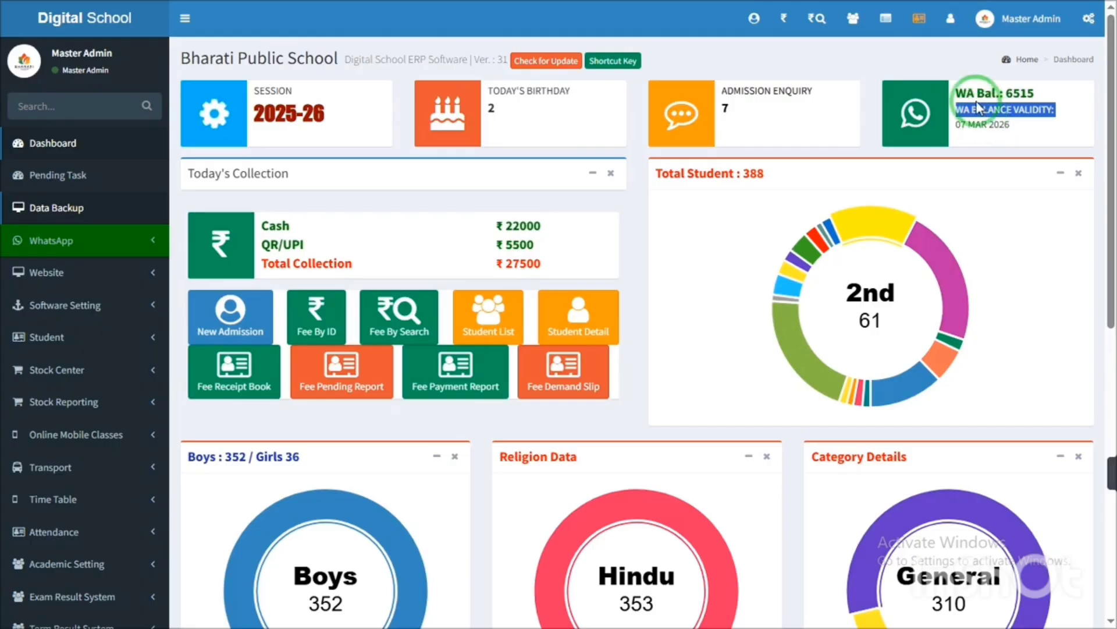
- Highlight the WhatsApp balance line, its validity date and the words WA and BALANCE
{"action": "triple_click", "coordinate": [967, 88]}
{"action": "triple_click", "coordinate": [1001, 130]}
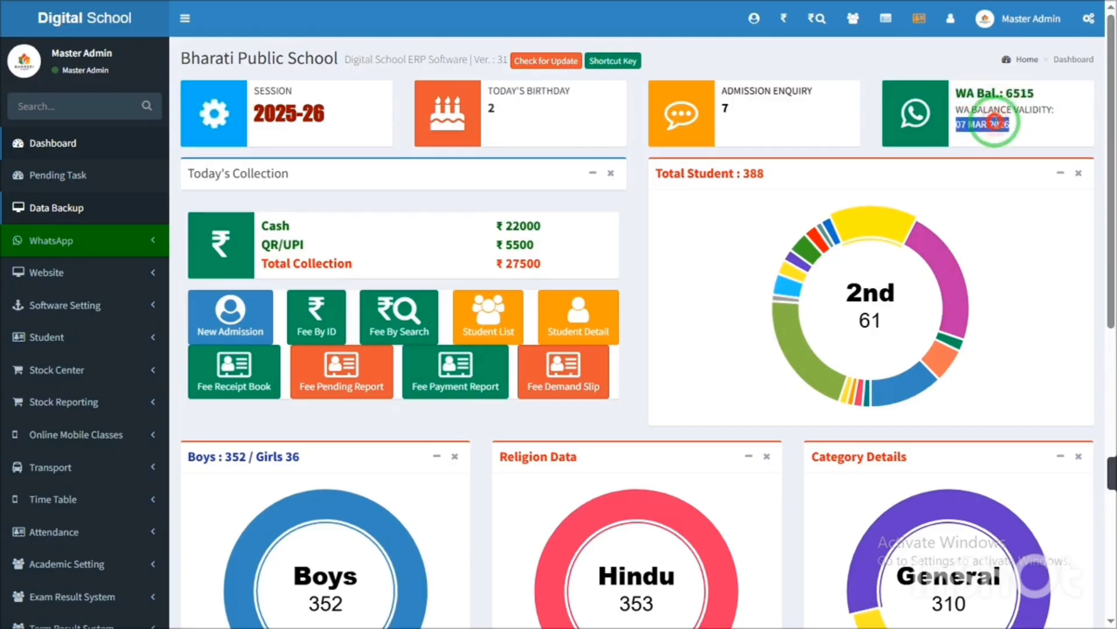
{"action": "double_click", "coordinate": [1006, 127]}
{"action": "left_click", "coordinate": [1021, 126]}
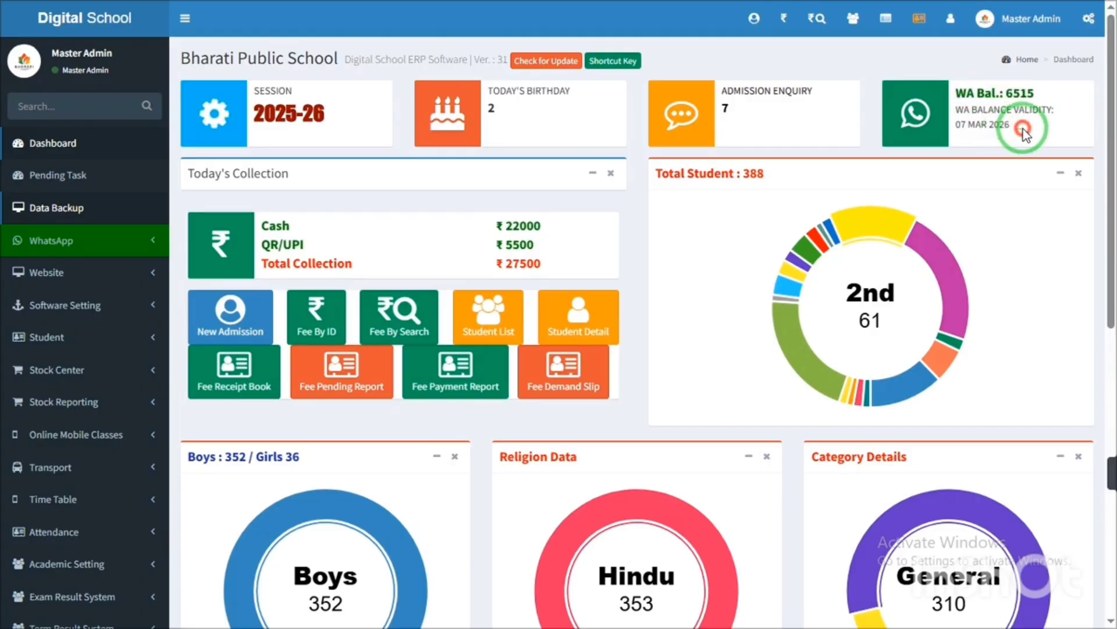
{"action": "left_click_drag", "start_coordinate": [1022, 129], "coordinate": [955, 103]}
{"action": "left_click", "coordinate": [955, 103]}
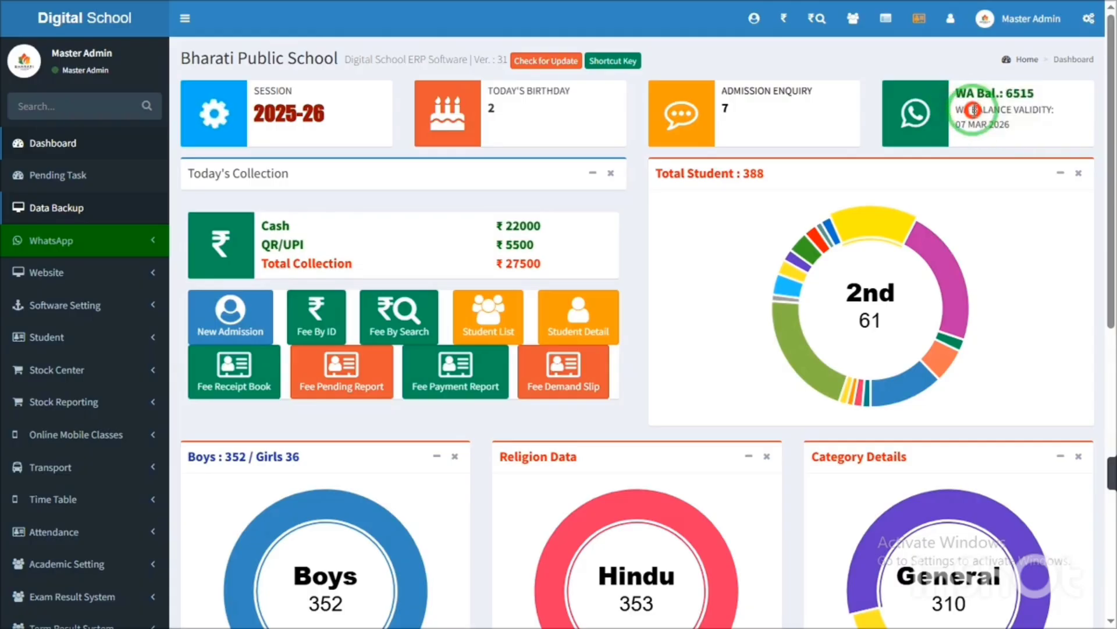
{"action": "double_click", "coordinate": [966, 96]}
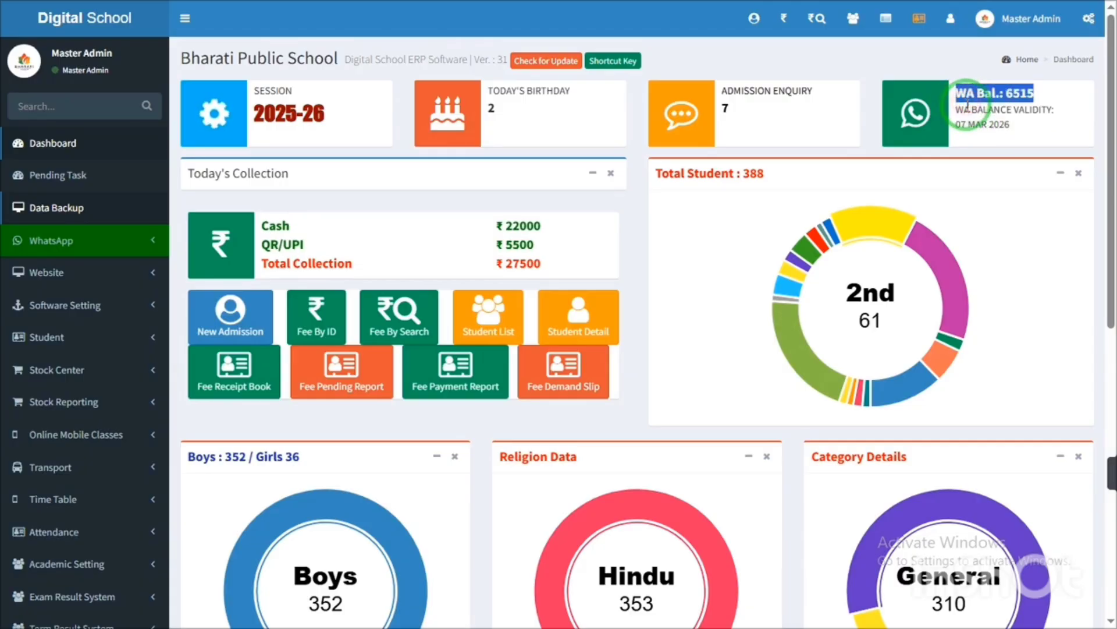
{"action": "double_click", "coordinate": [993, 110]}
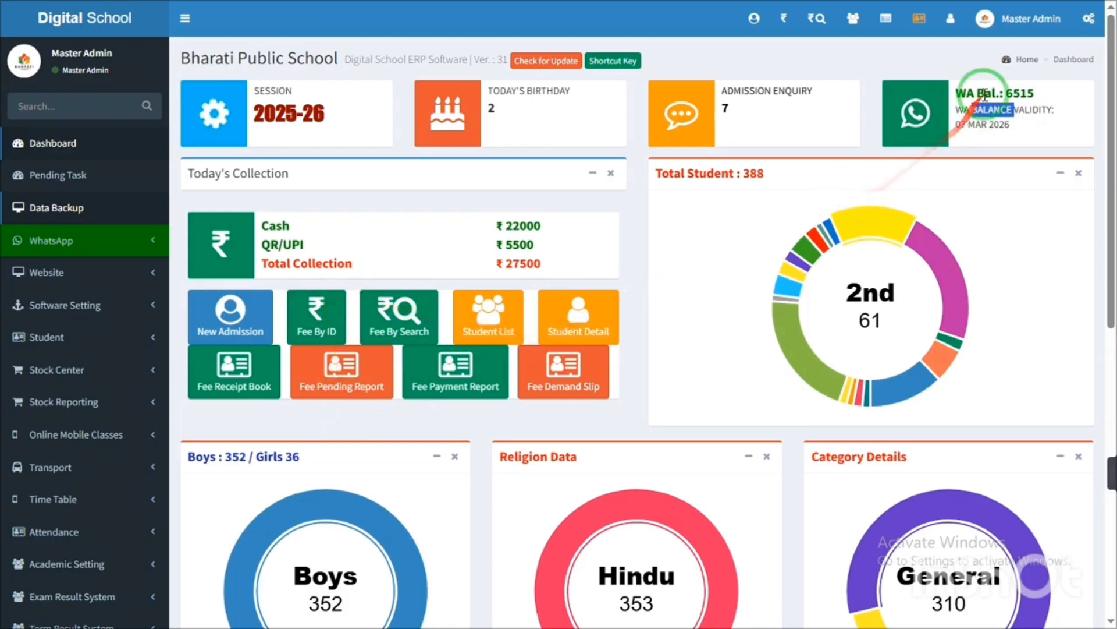
- Highlight the validity date 07 MAR 2026 and the whole WhatsApp balance card again
{"action": "left_click_drag", "start_coordinate": [946, 76], "coordinate": [1014, 139]}
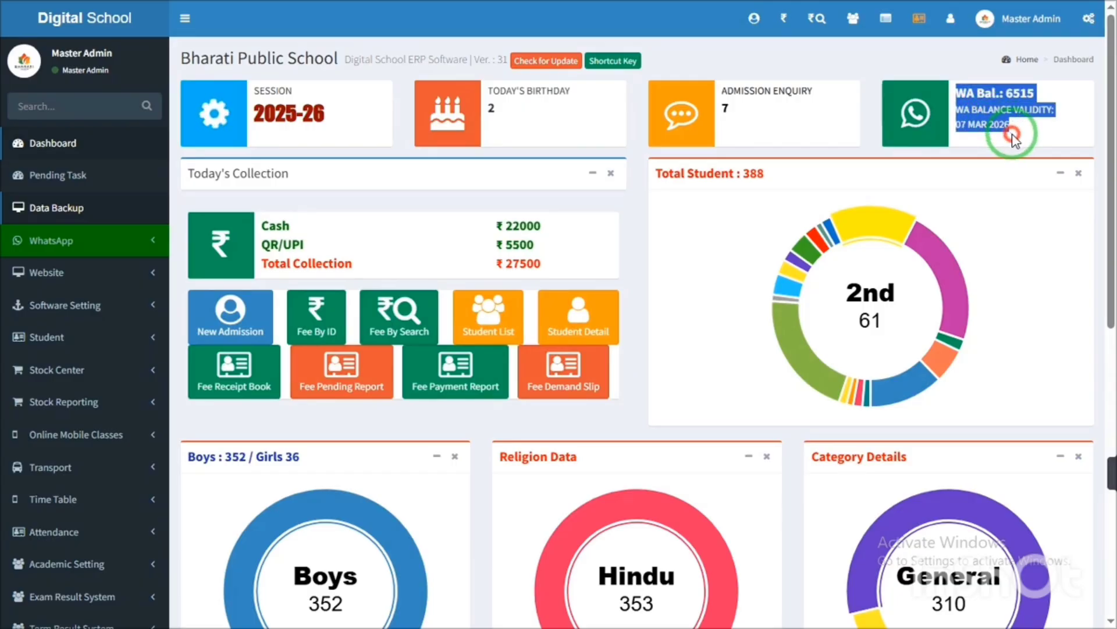
{"action": "triple_click", "coordinate": [998, 125]}
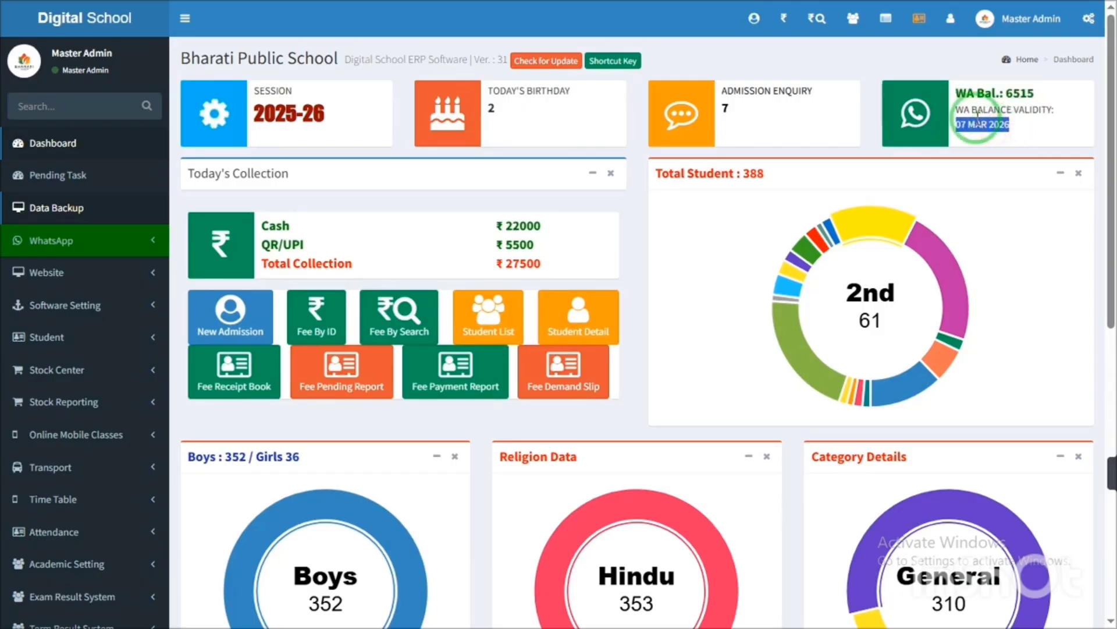
{"action": "left_click_drag", "start_coordinate": [958, 99], "coordinate": [1006, 139]}
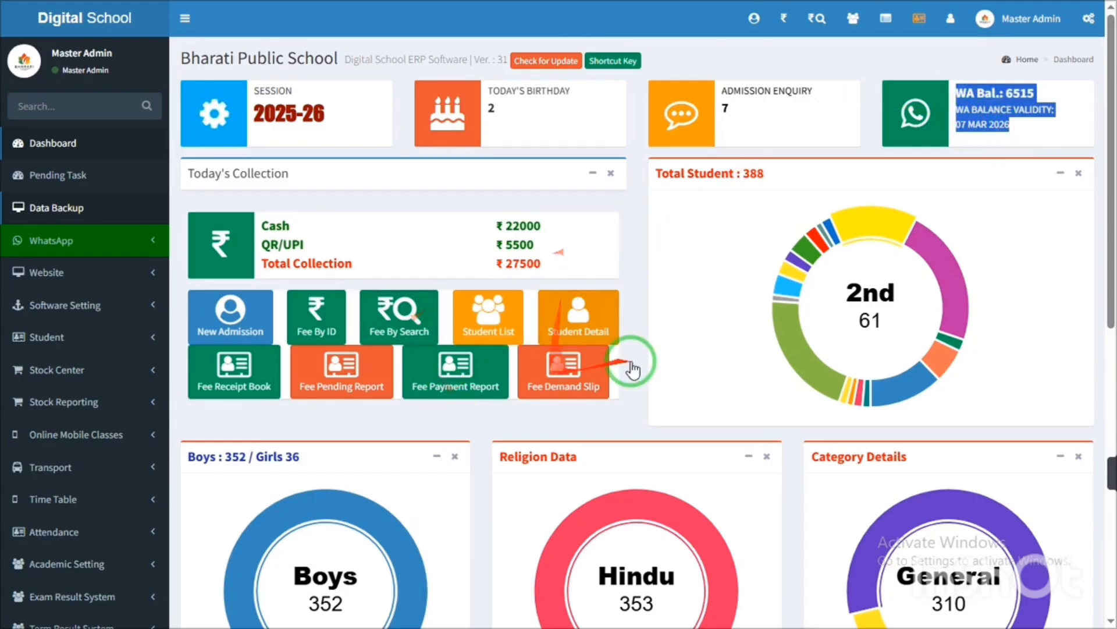
{"action": "triple_click", "coordinate": [983, 124]}
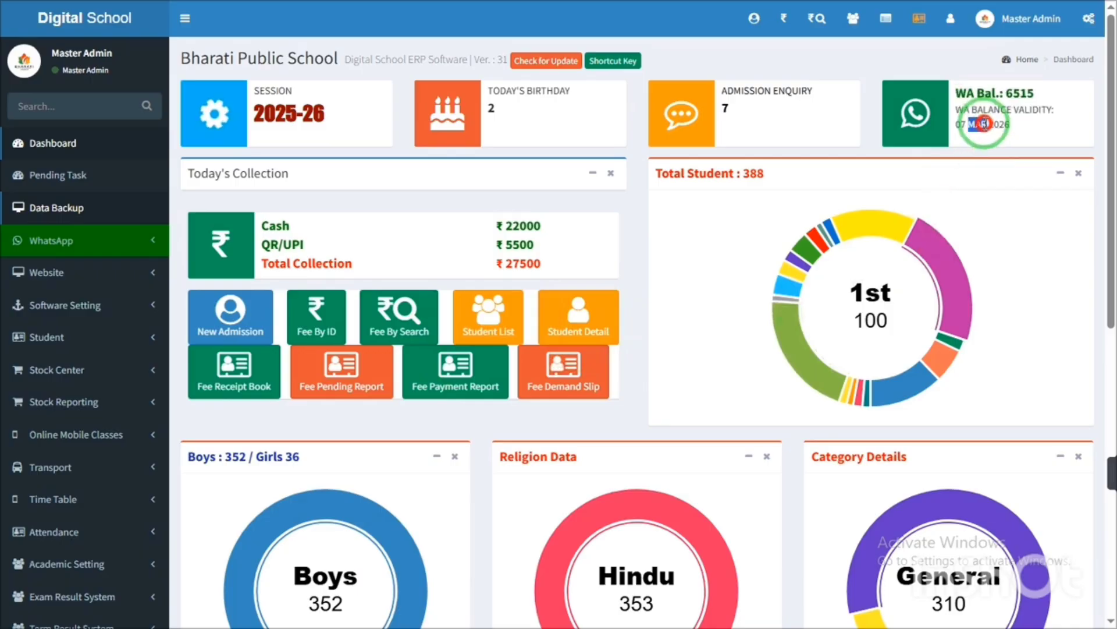
{"action": "left_click_drag", "start_coordinate": [1105, 142], "coordinate": [1104, 169]}
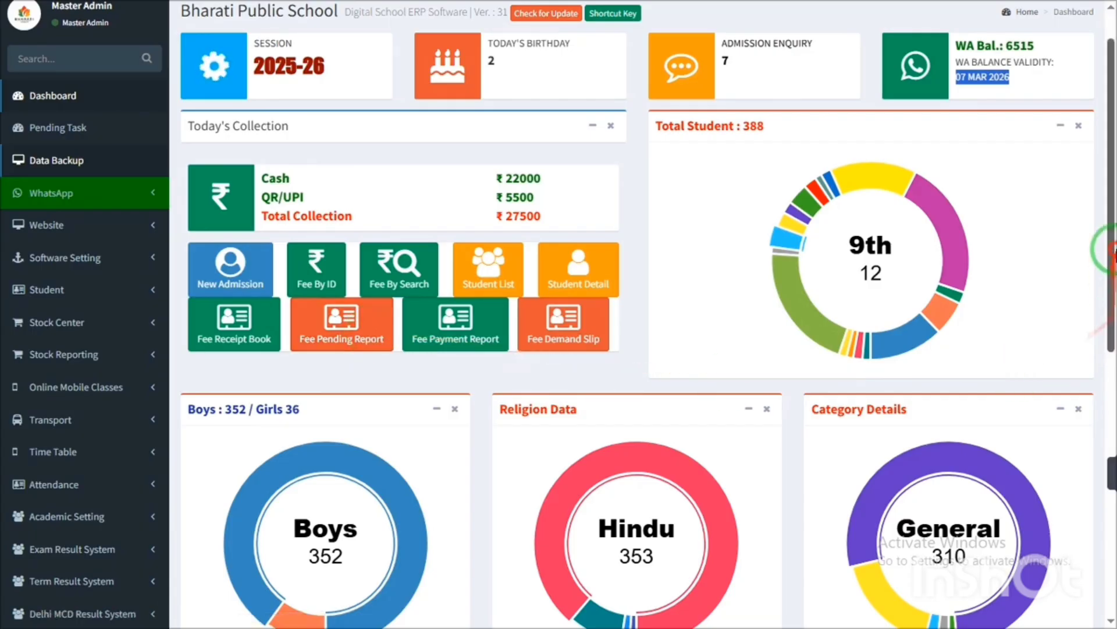
{"action": "left_click_drag", "start_coordinate": [1110, 249], "coordinate": [1110, 220]}
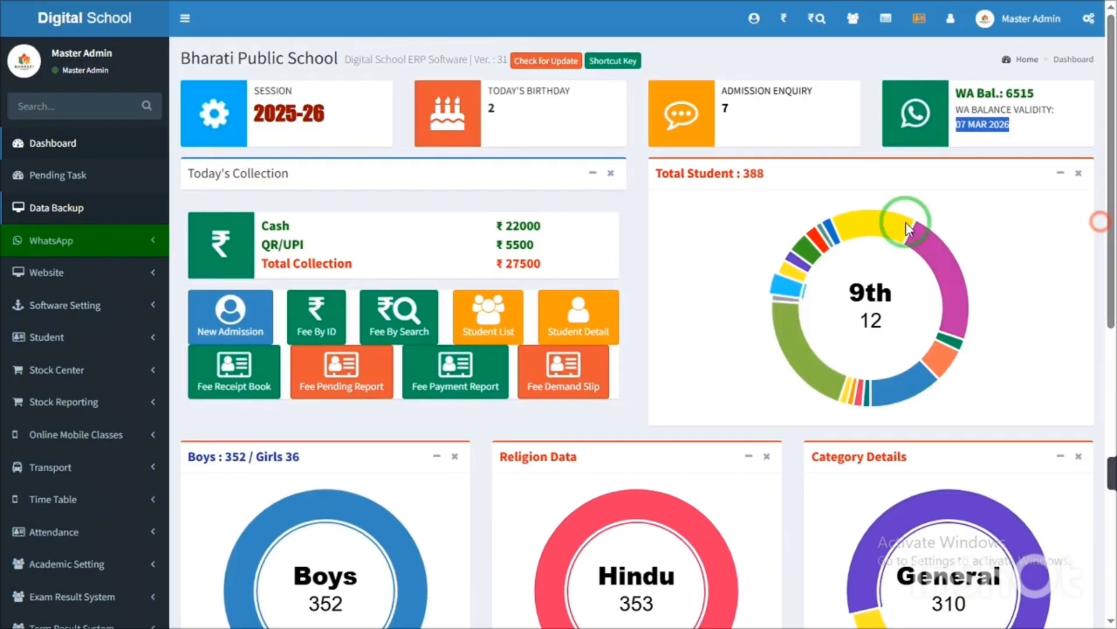
{"action": "left_click", "coordinate": [718, 211]}
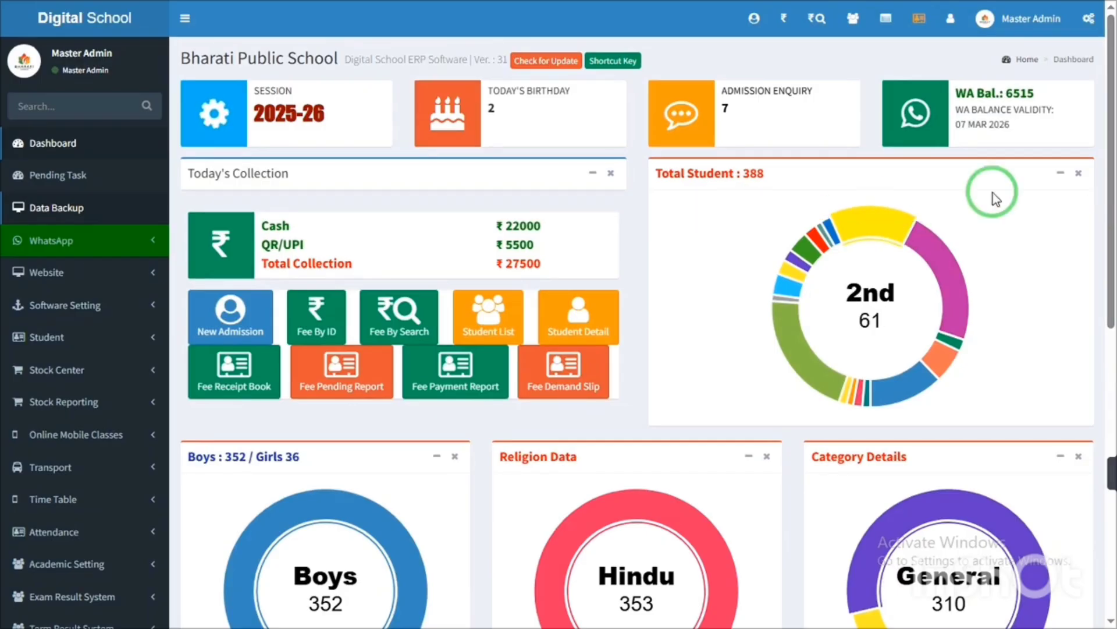
- Filter the Fee Pending Report for 2025-26 Nursery A: balance plus April–February, excluding March
{"action": "scroll", "coordinate": [1100, 236], "scroll_direction": "down", "scroll_amount": 2}
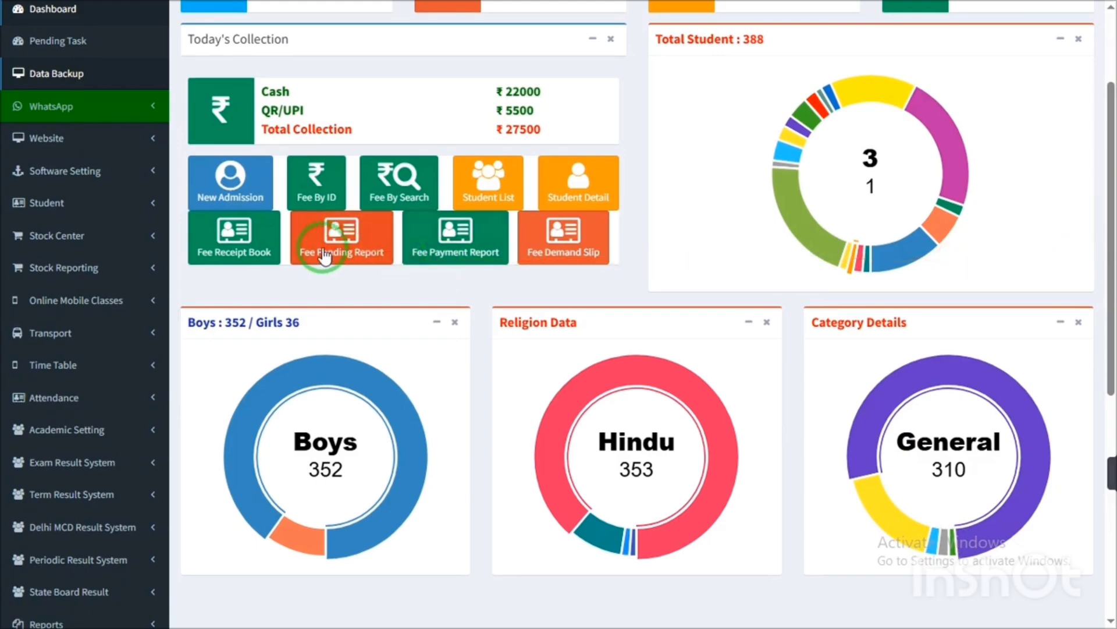
{"action": "left_click", "coordinate": [310, 260]}
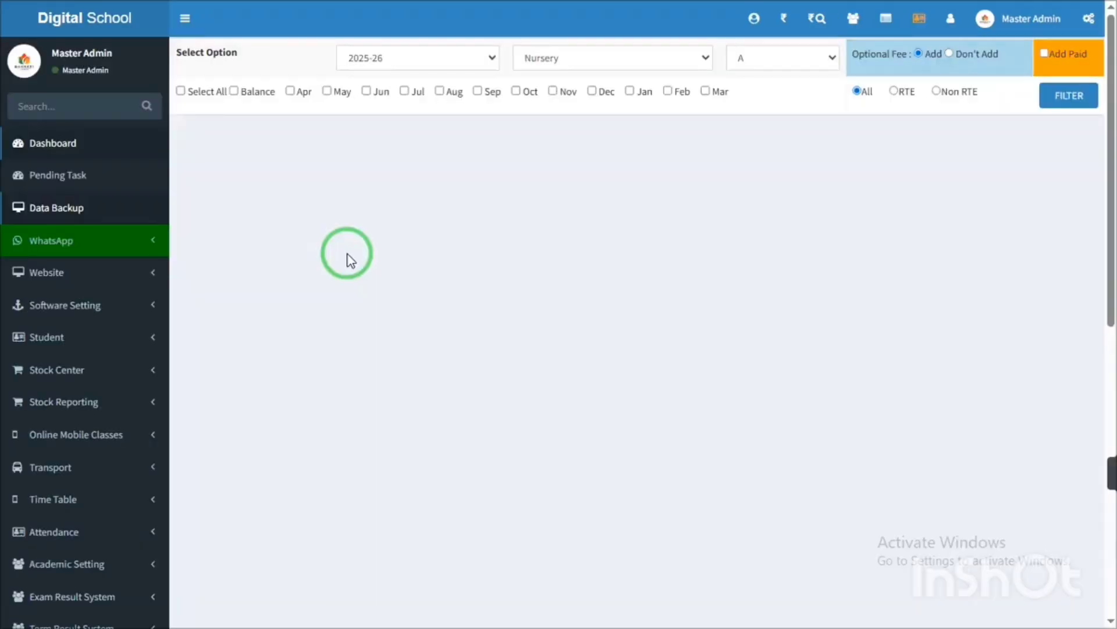
{"action": "left_click", "coordinate": [181, 91]}
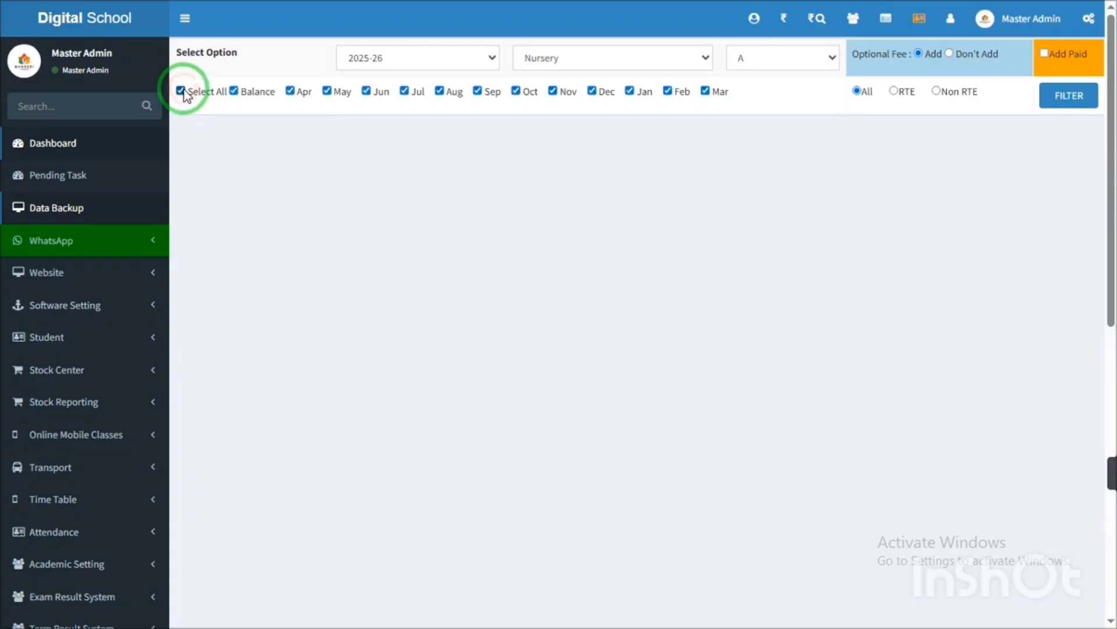
{"action": "left_click", "coordinate": [705, 91]}
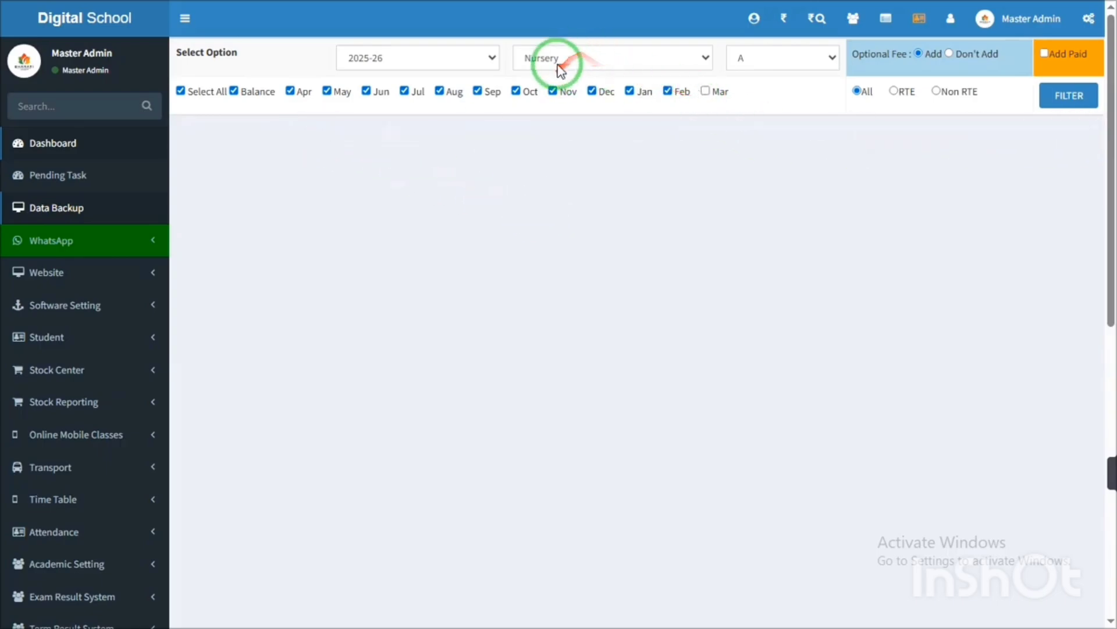
{"action": "left_click", "coordinate": [1062, 111]}
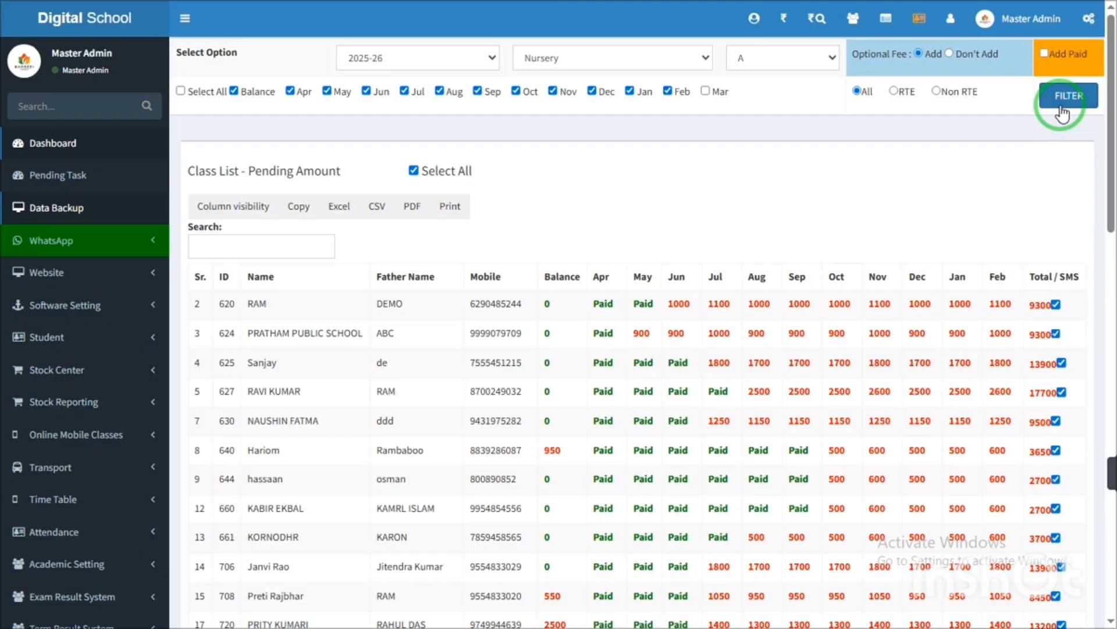
{"action": "triple_click", "coordinate": [1109, 134]}
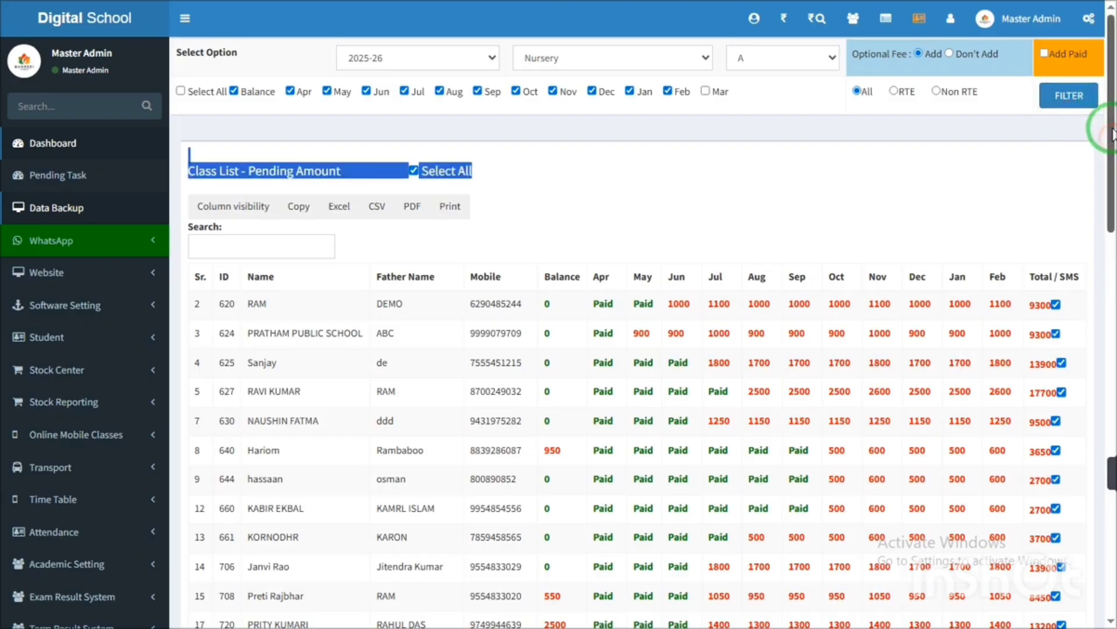
{"action": "left_click_drag", "start_coordinate": [1112, 133], "coordinate": [1108, 182]}
{"action": "left_click", "coordinate": [231, 149]}
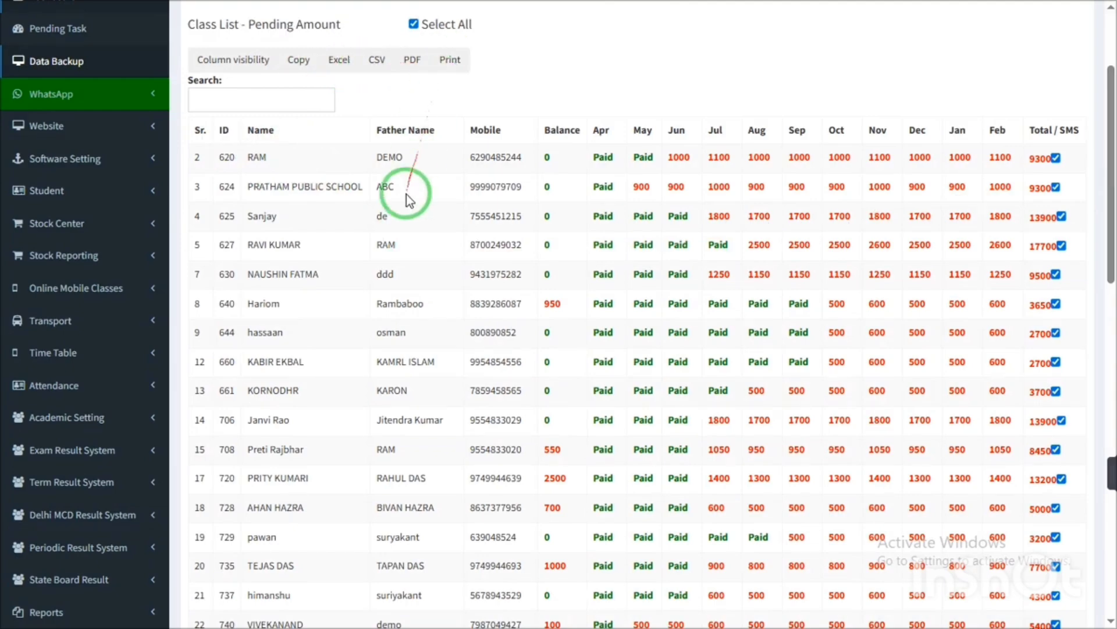
{"action": "left_click", "coordinate": [249, 161]}
{"action": "left_click_drag", "start_coordinate": [249, 162], "coordinate": [362, 157]}
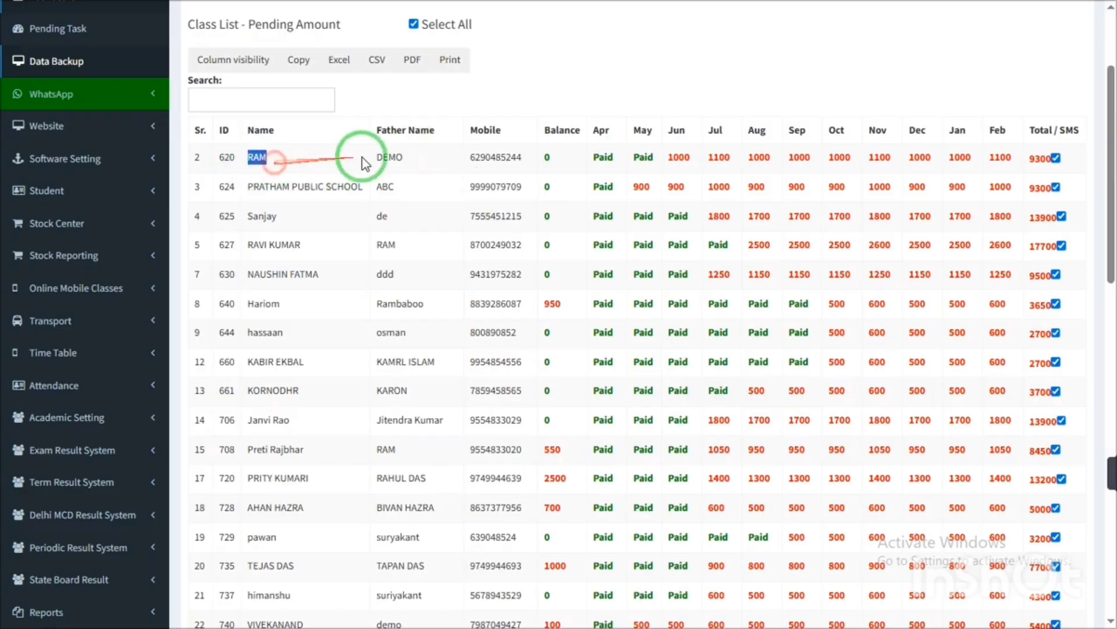
{"action": "left_click_drag", "start_coordinate": [469, 167], "coordinate": [536, 175]}
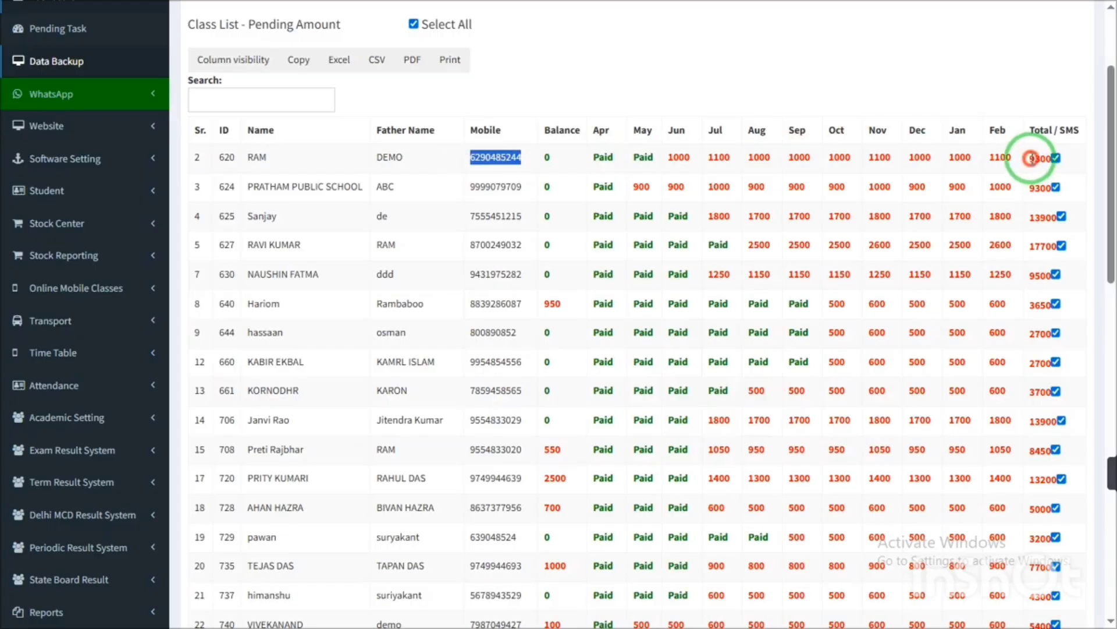
{"action": "left_click_drag", "start_coordinate": [1030, 158], "coordinate": [1056, 167]}
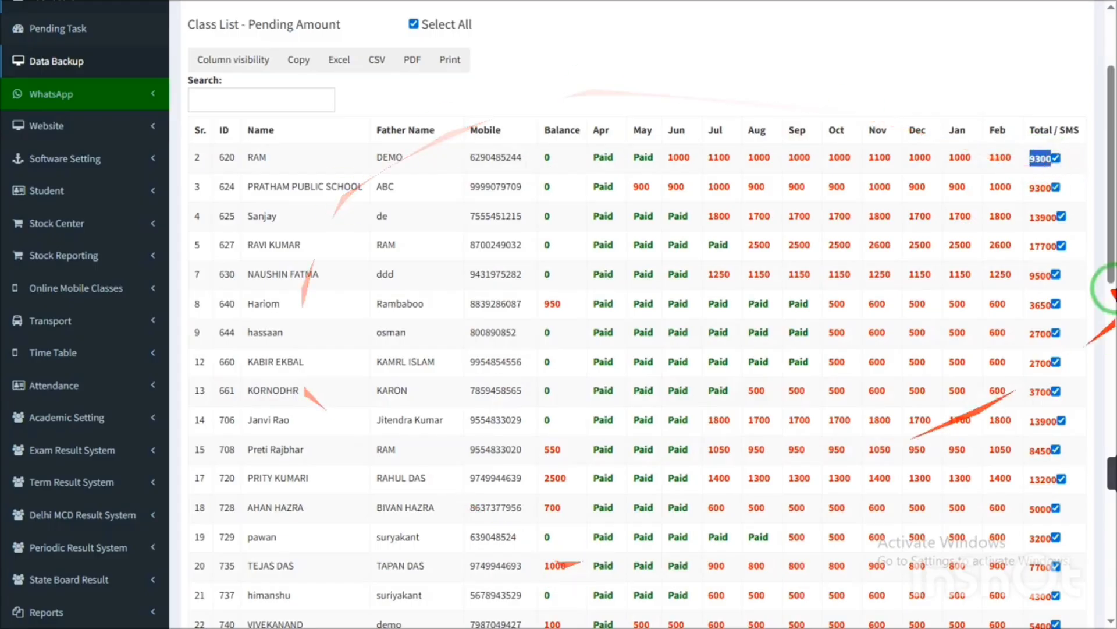
{"action": "left_click_drag", "start_coordinate": [1111, 218], "coordinate": [1113, 555]}
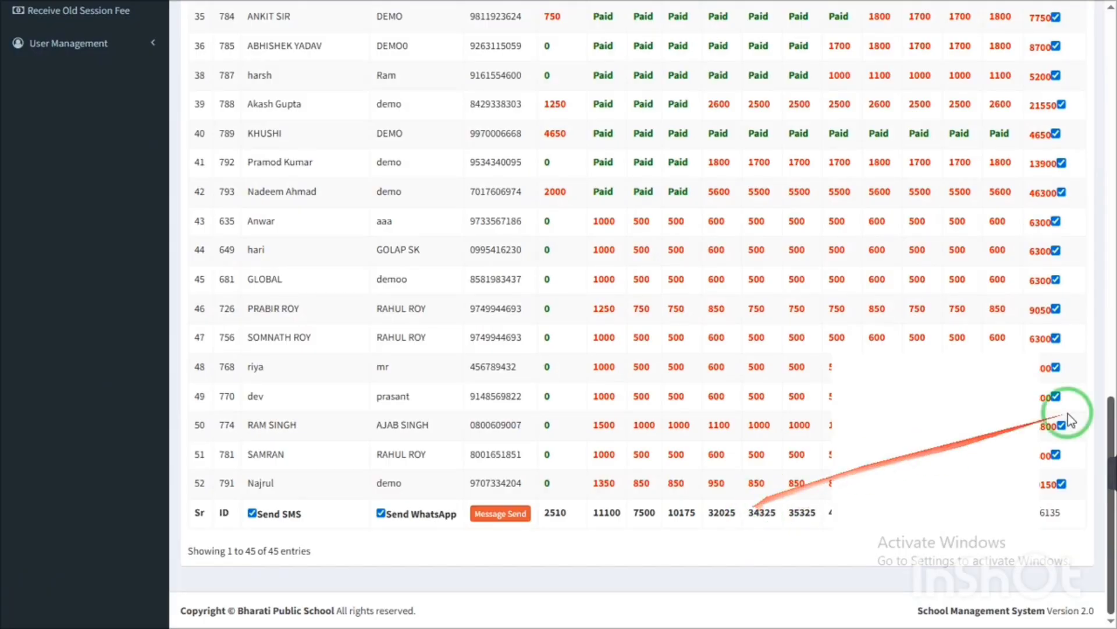
{"action": "mouse_move", "coordinate": [1111, 414]}
{"action": "left_mouse_down"}
{"action": "mouse_move", "coordinate": [1113, 312]}
{"action": "mouse_move", "coordinate": [1112, 395]}
{"action": "left_mouse_up"}
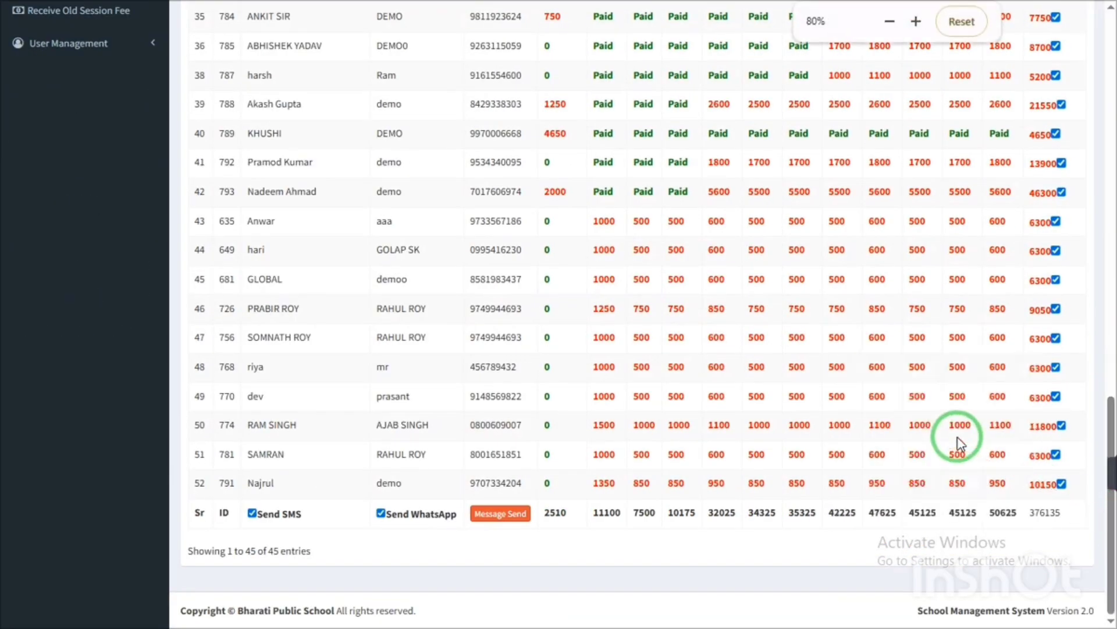
{"action": "key", "text": "ctrl+minus"}
{"action": "key", "text": "ctrl+plus"}
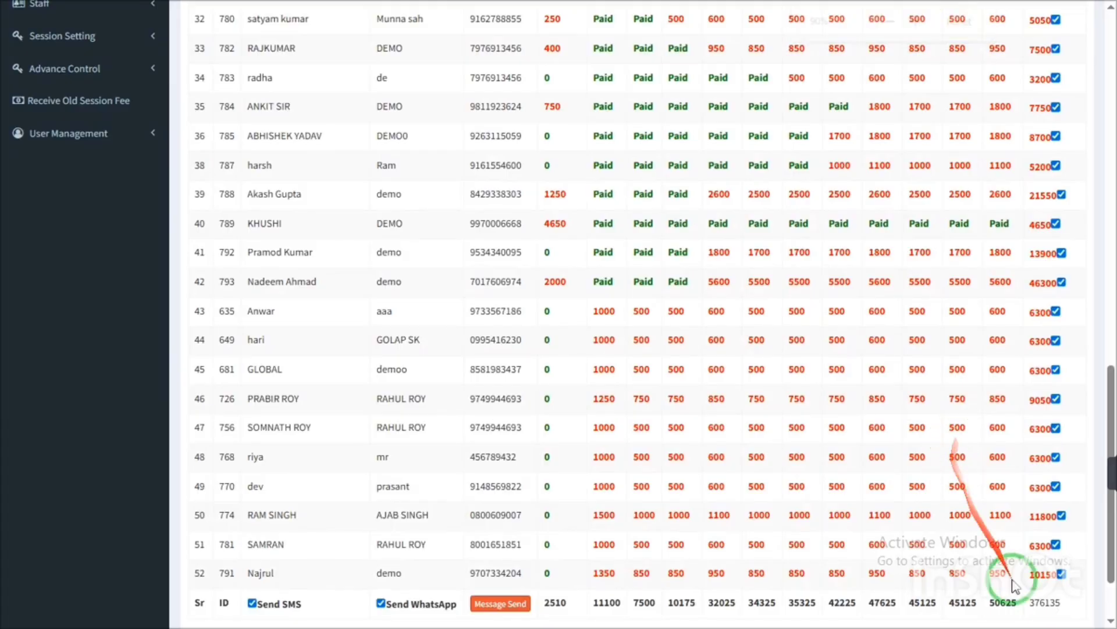
{"action": "left_click", "coordinate": [1043, 599]}
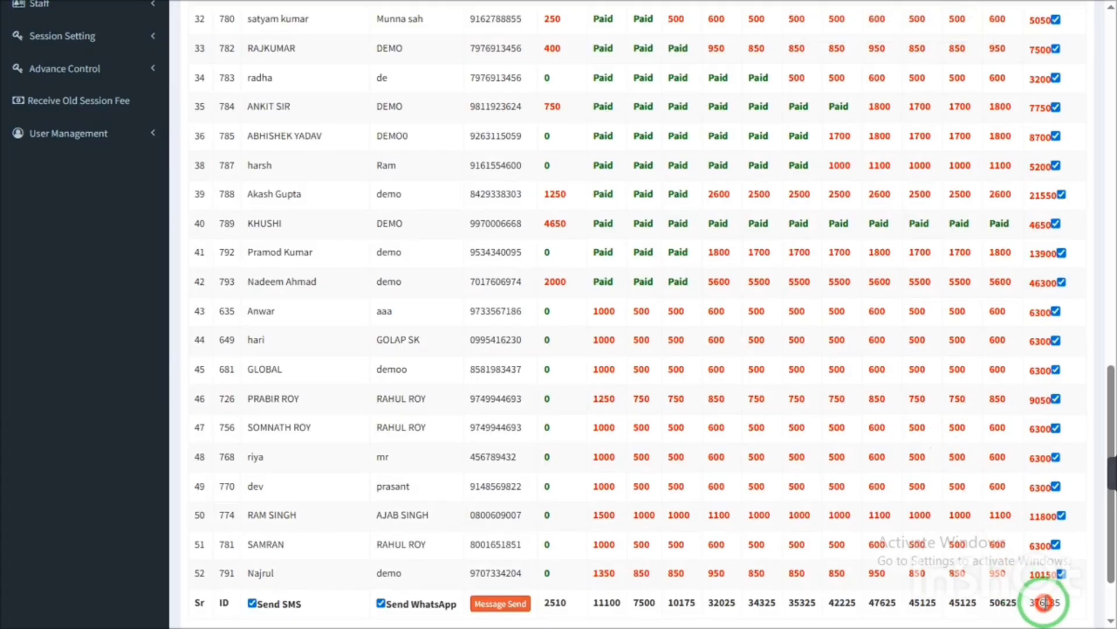
{"action": "left_click", "coordinate": [1049, 599]}
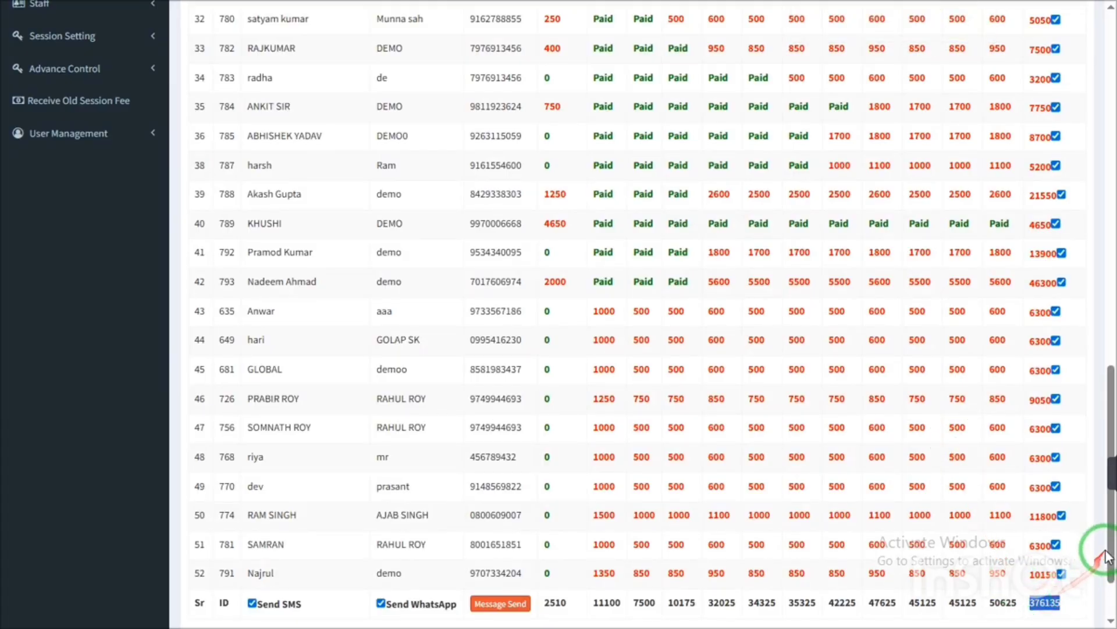
{"action": "left_click", "coordinate": [1110, 610]}
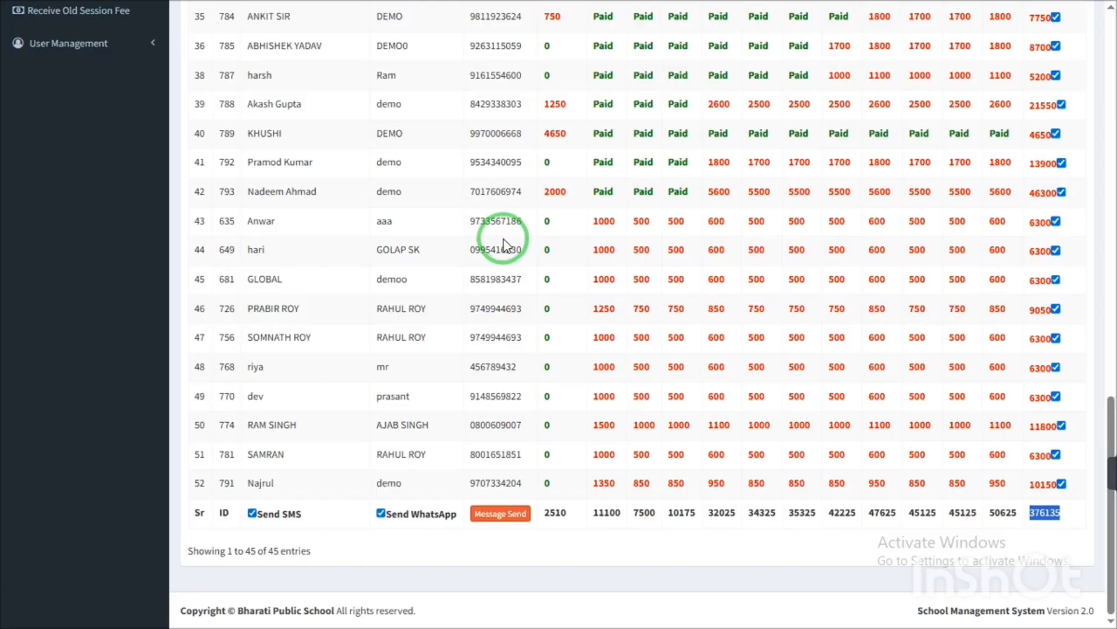
{"action": "left_click", "coordinate": [278, 511]}
{"action": "left_click_drag", "start_coordinate": [278, 512], "coordinate": [291, 513]}
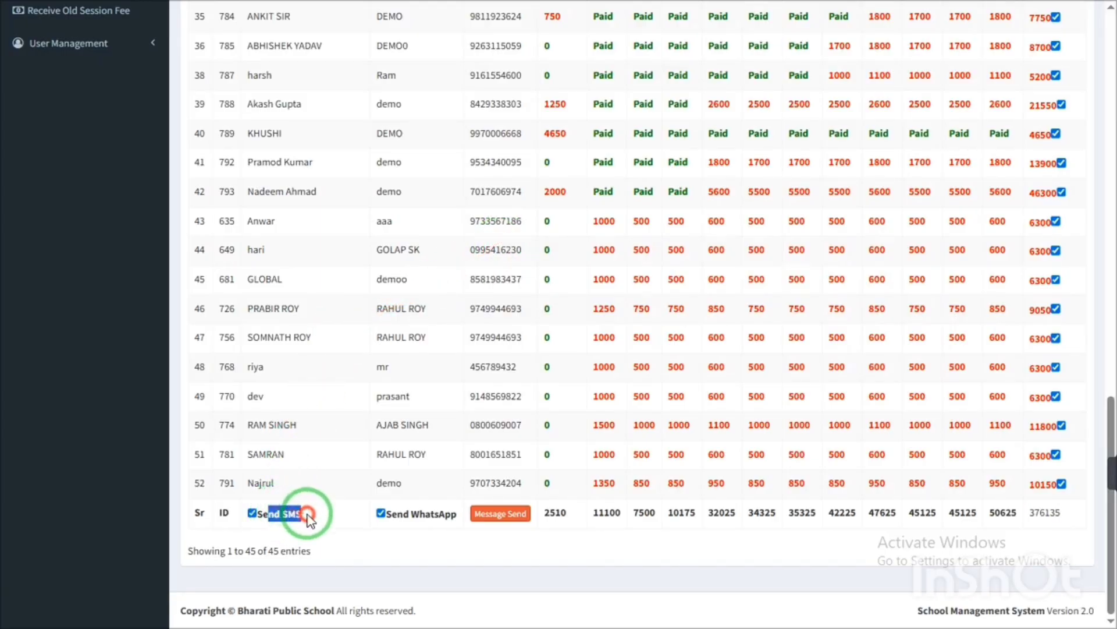
{"action": "left_click_drag", "start_coordinate": [403, 513], "coordinate": [421, 514]}
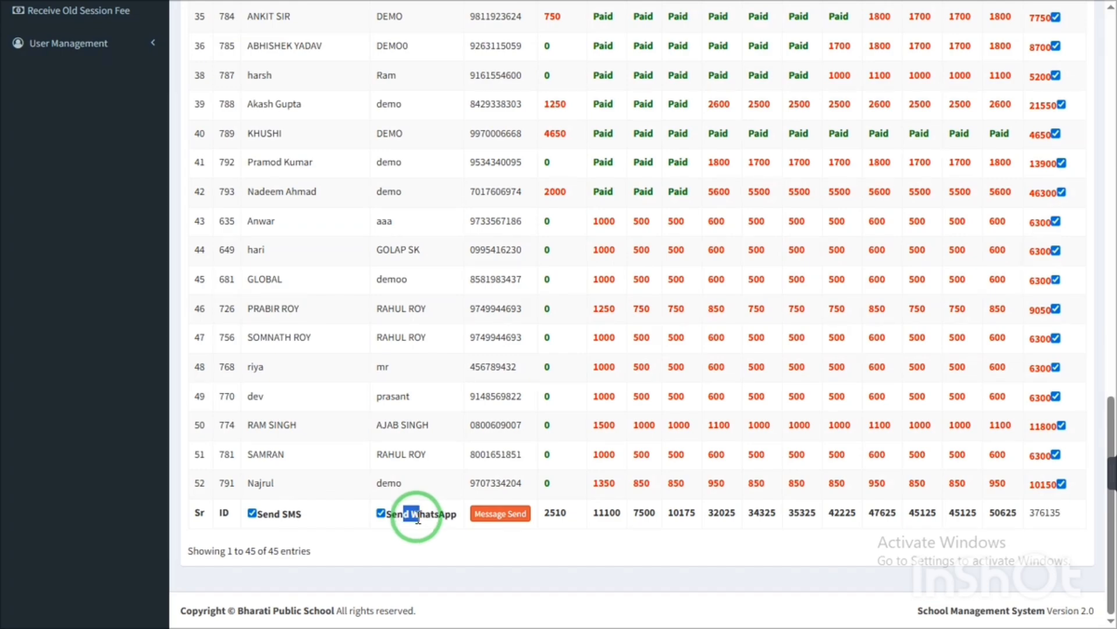
{"action": "triple_click", "coordinate": [419, 520]}
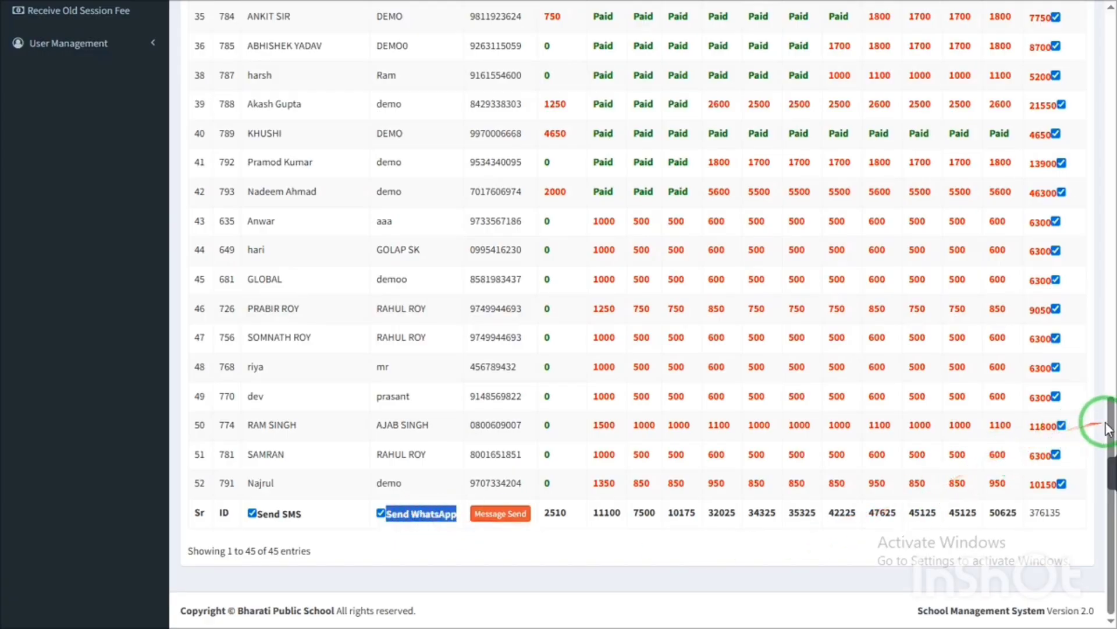
{"action": "left_click_drag", "start_coordinate": [1109, 420], "coordinate": [1109, 46]}
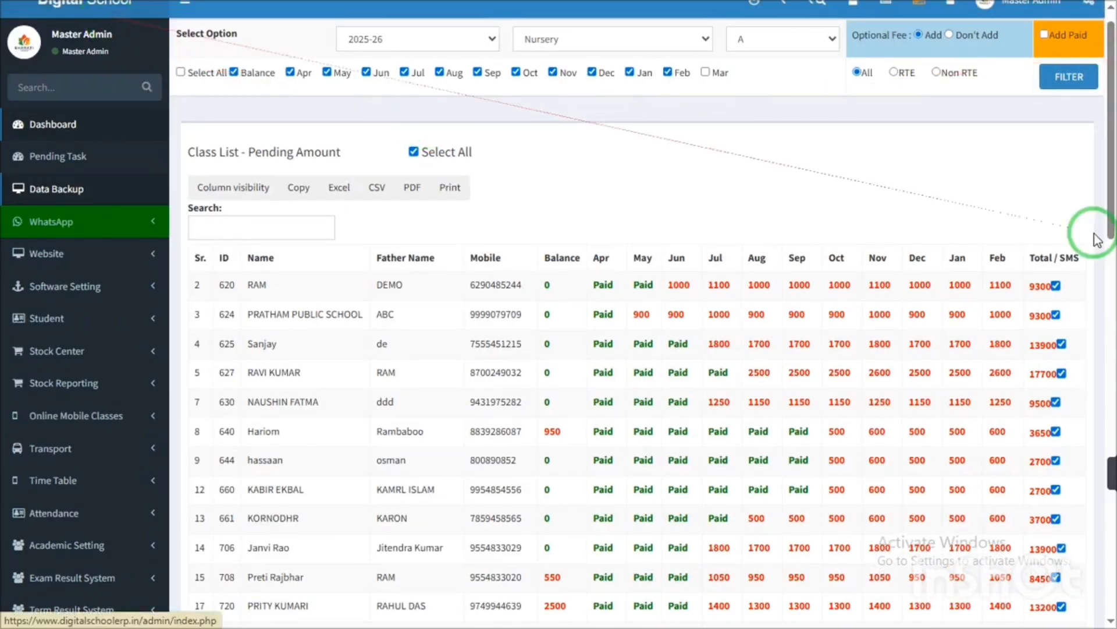
- Scroll through the Nursery A pending-amount list, then go back to the dashboard via the Digital School logo
{"action": "left_click", "coordinate": [1109, 250]}
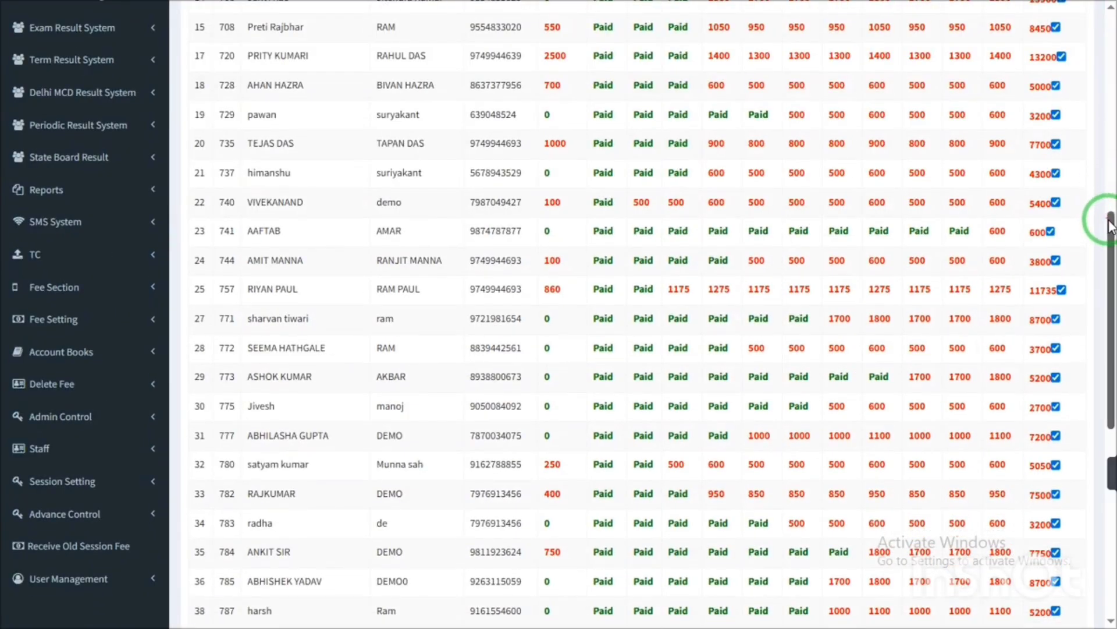
{"action": "left_click_drag", "start_coordinate": [1109, 220], "coordinate": [1111, 6]}
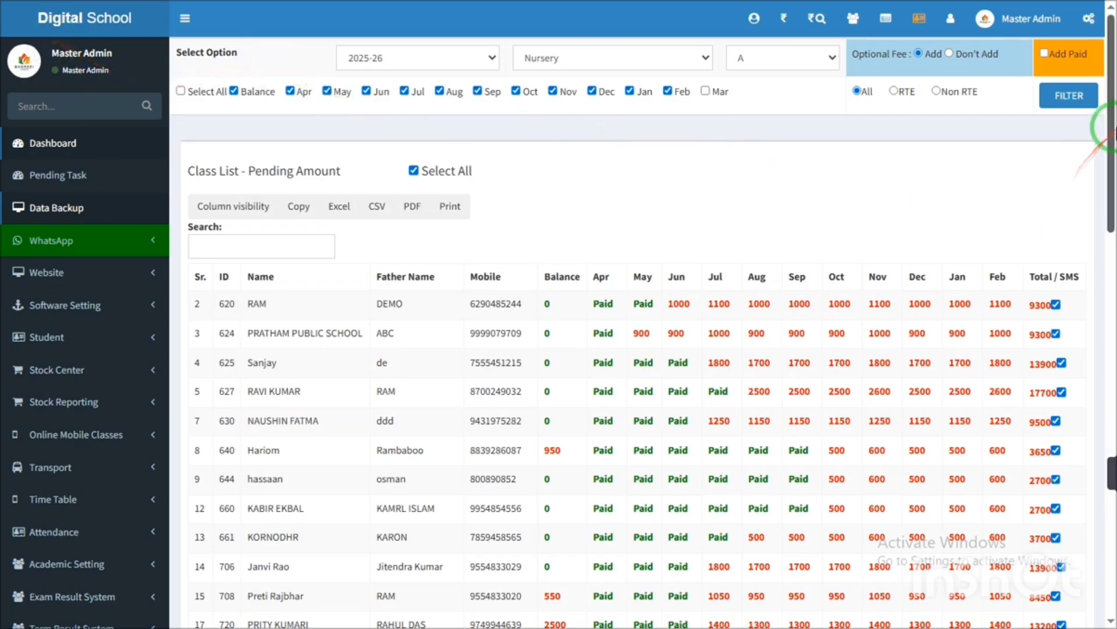
{"action": "left_click_drag", "start_coordinate": [1111, 125], "coordinate": [1112, 10]}
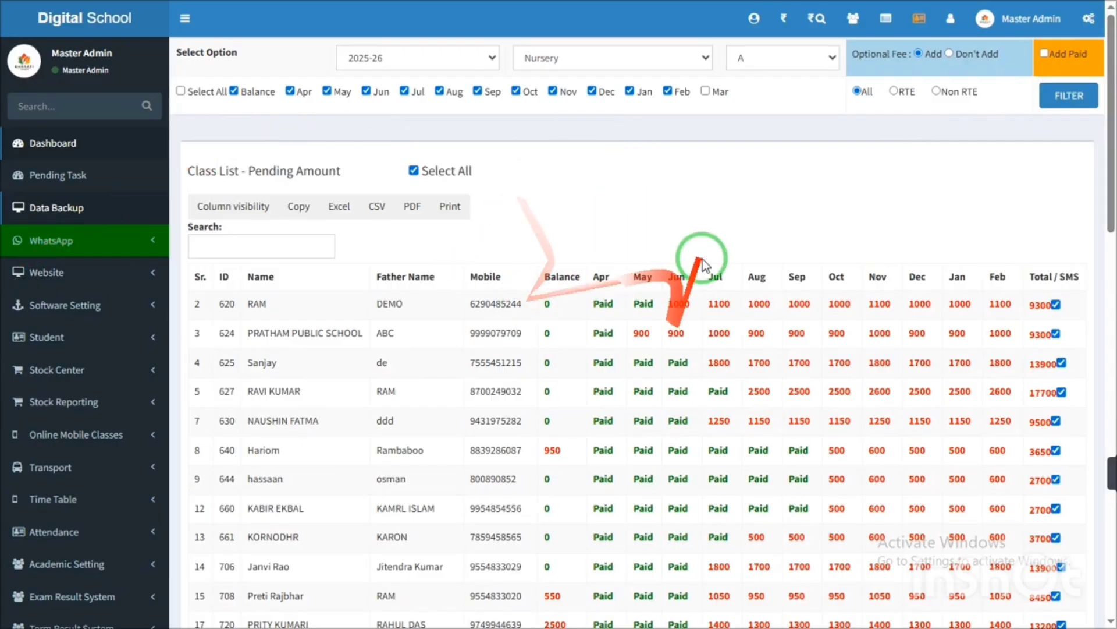
{"action": "left_click", "coordinate": [130, 23]}
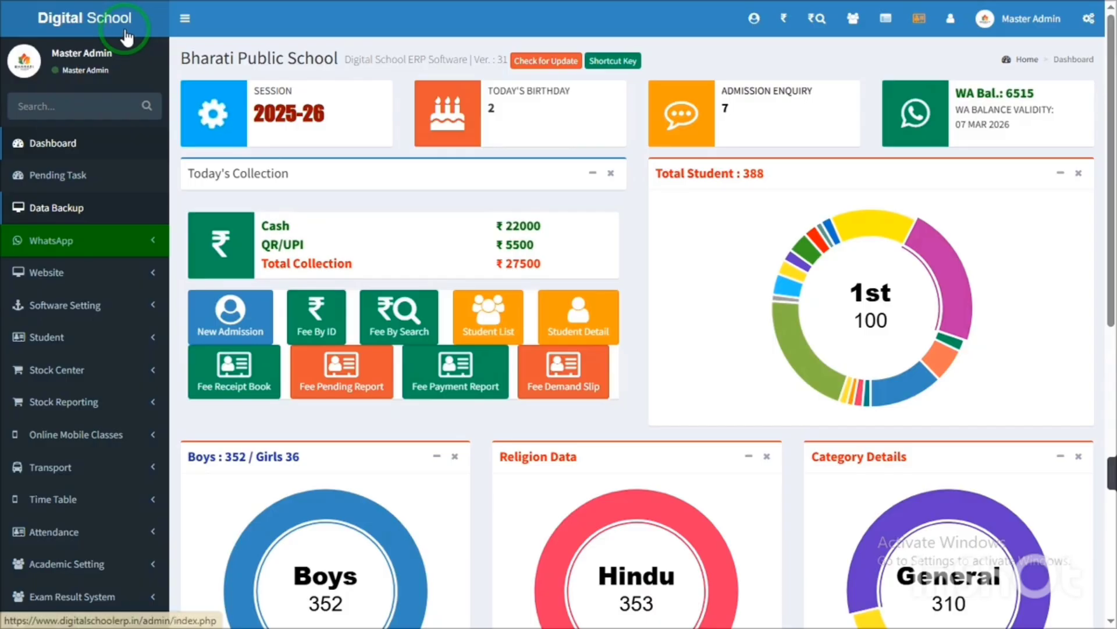
- Open Fee Demand Slip for balance and April–February dues without March, pointing out the slip message's payment deadline
{"action": "left_click", "coordinate": [563, 393]}
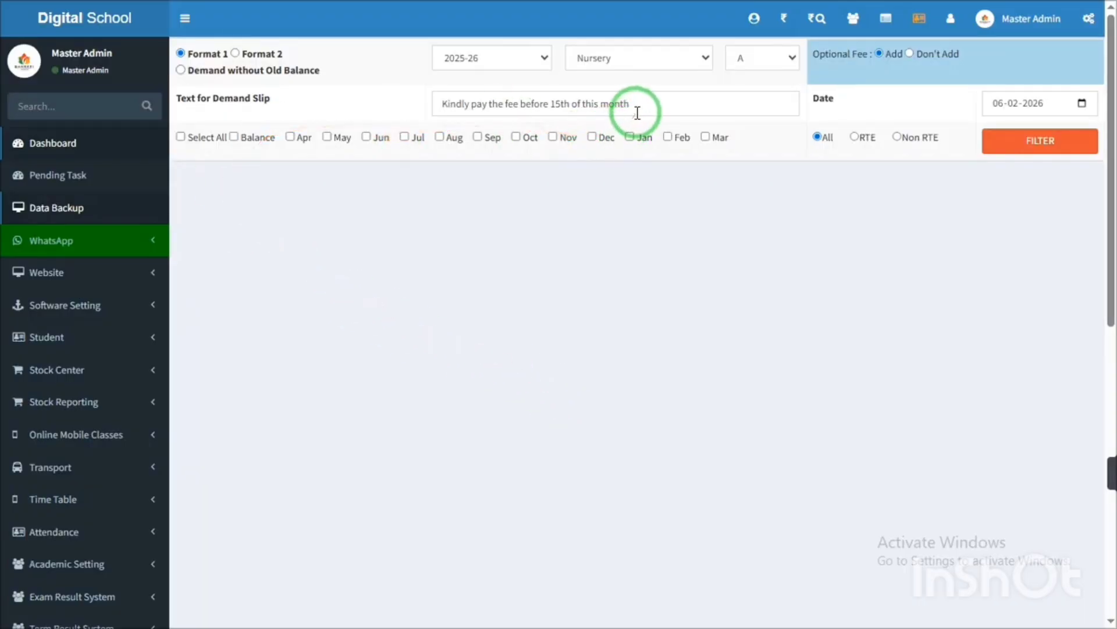
{"action": "left_click_drag", "start_coordinate": [637, 112], "coordinate": [438, 91]}
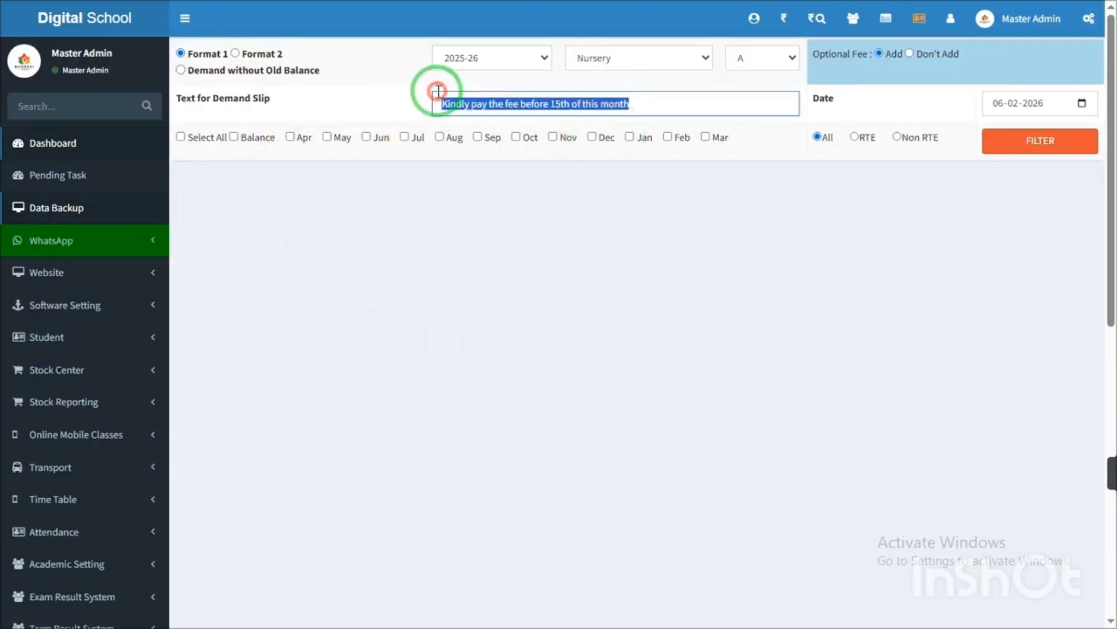
{"action": "left_click", "coordinate": [180, 139]}
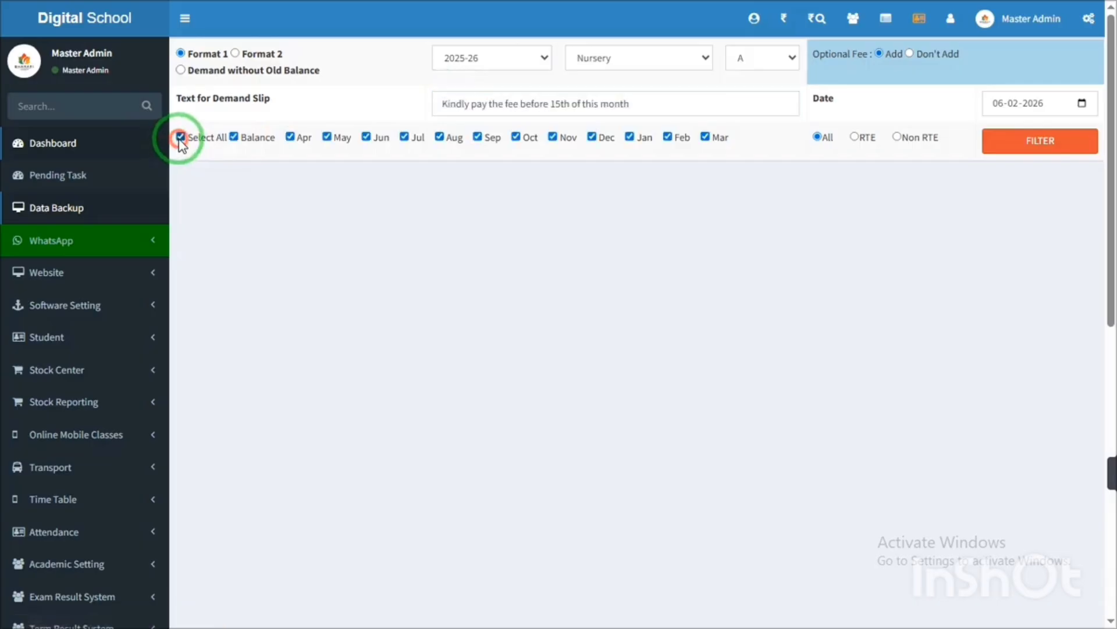
{"action": "left_click", "coordinate": [705, 137]}
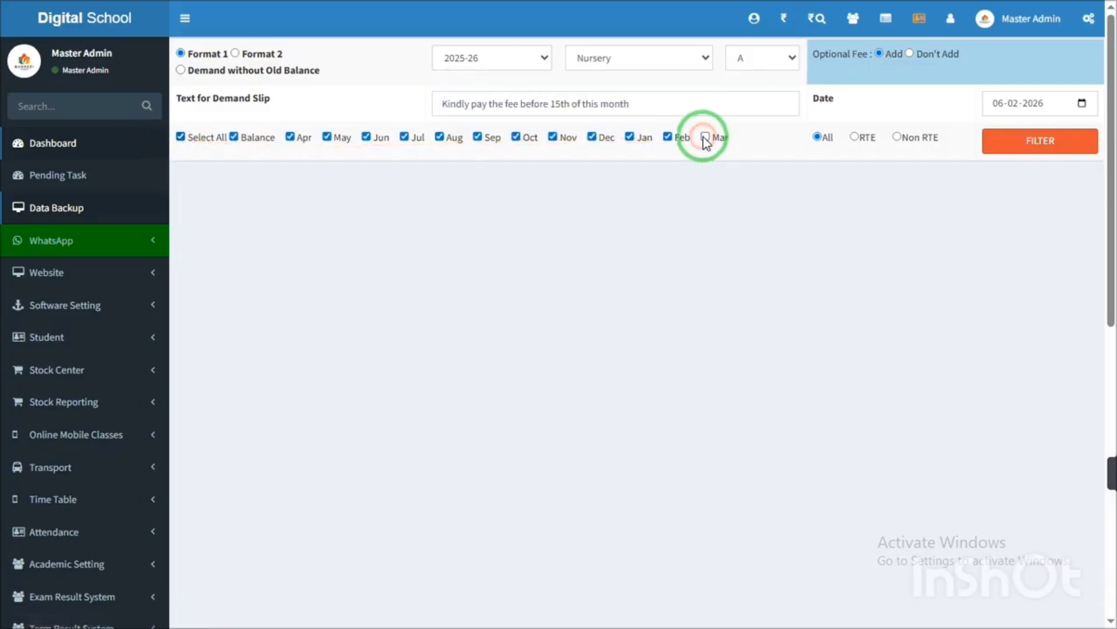
{"action": "left_click_drag", "start_coordinate": [633, 104], "coordinate": [441, 105]}
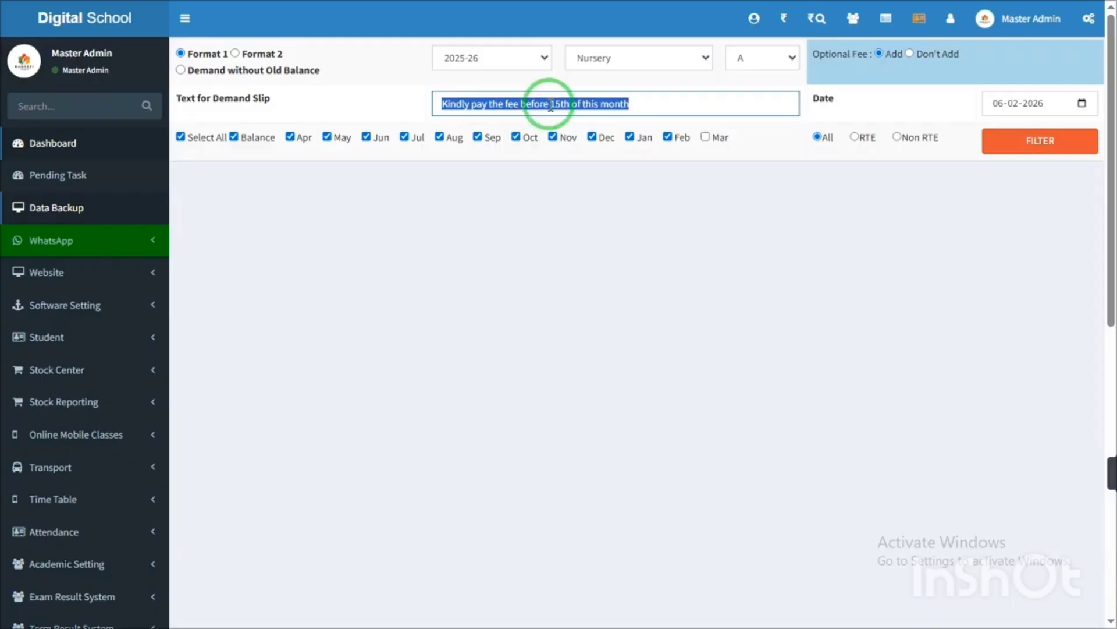
{"action": "left_click", "coordinate": [561, 105]}
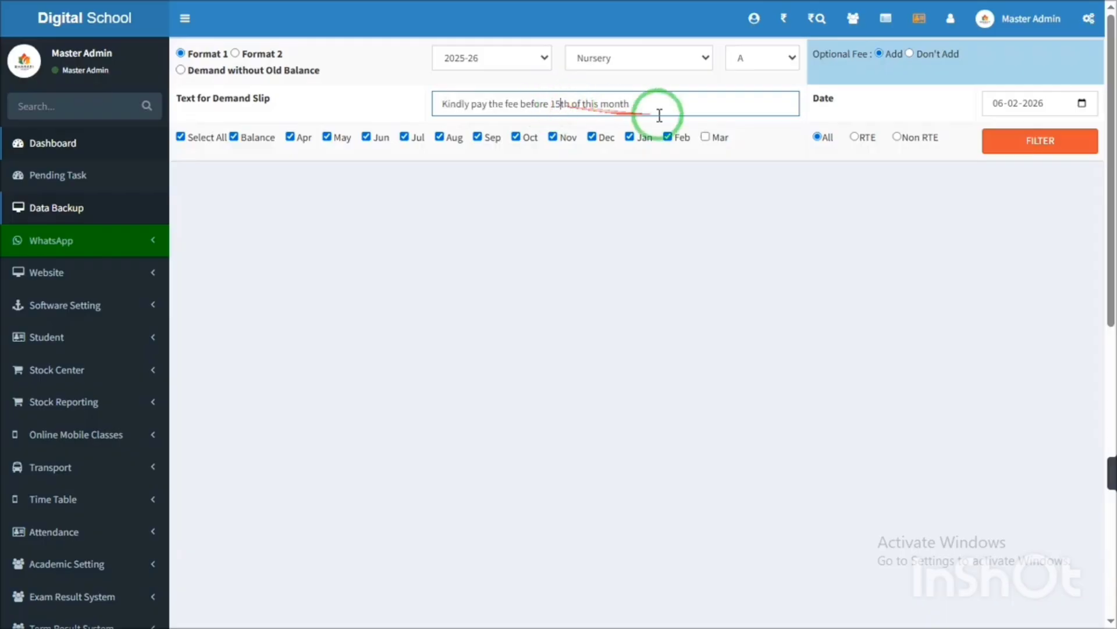
{"action": "left_click_drag", "start_coordinate": [657, 108], "coordinate": [427, 122]}
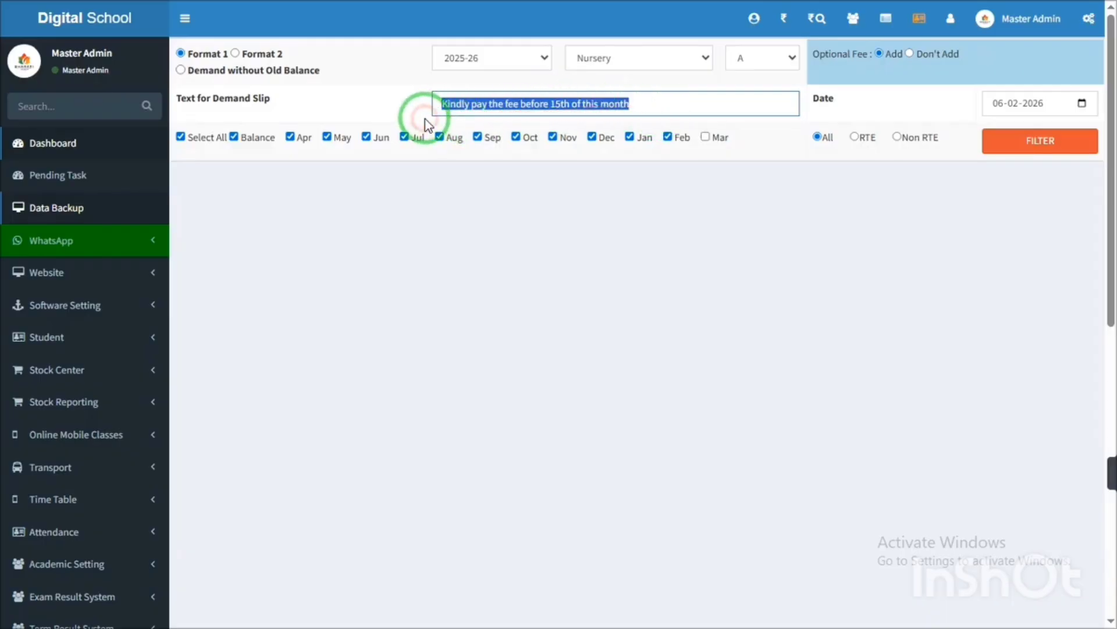
{"action": "left_click", "coordinate": [1067, 150]}
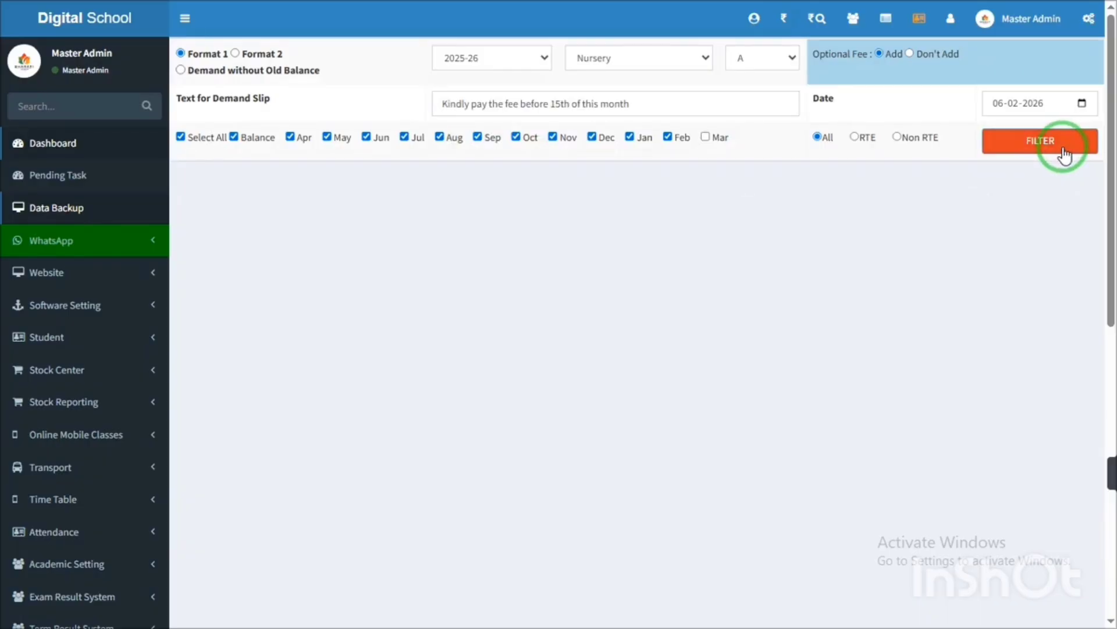
- Filter Nursery A students' dues, then generate slips with Make Print Slip via Make Fee Pending Slip
{"action": "left_click", "coordinate": [1065, 153]}
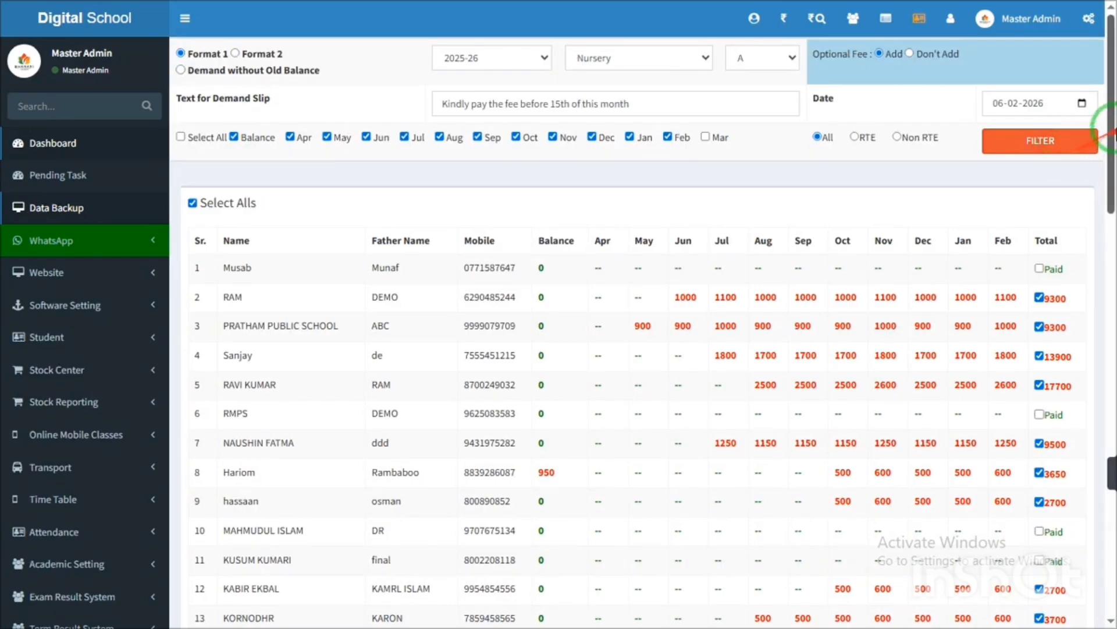
{"action": "left_click_drag", "start_coordinate": [1106, 113], "coordinate": [1073, 537]}
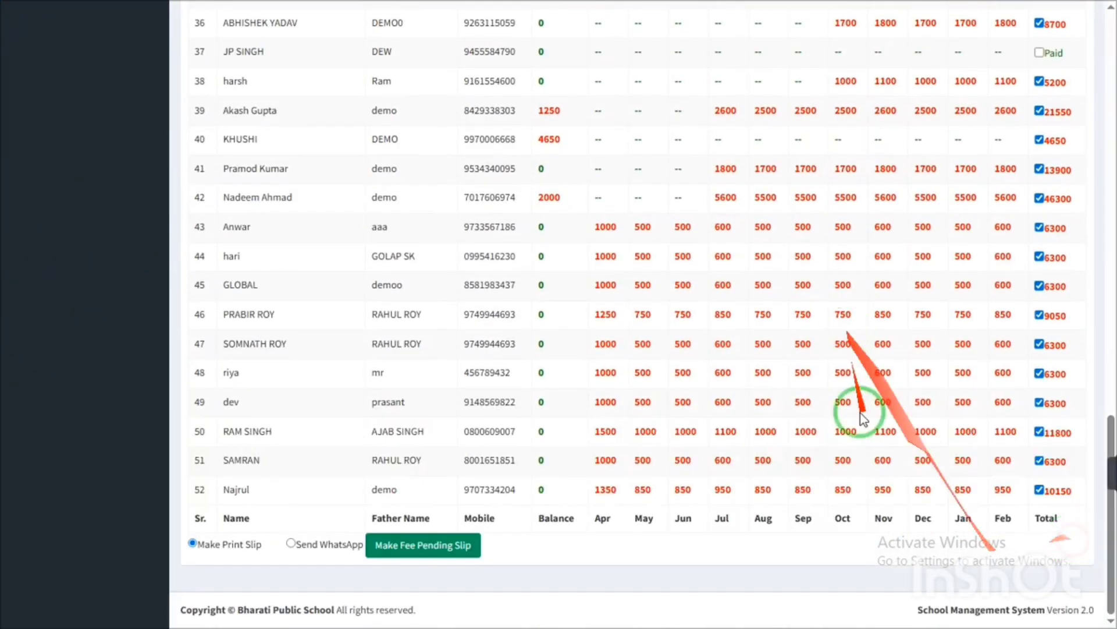
{"action": "left_click", "coordinate": [424, 550]}
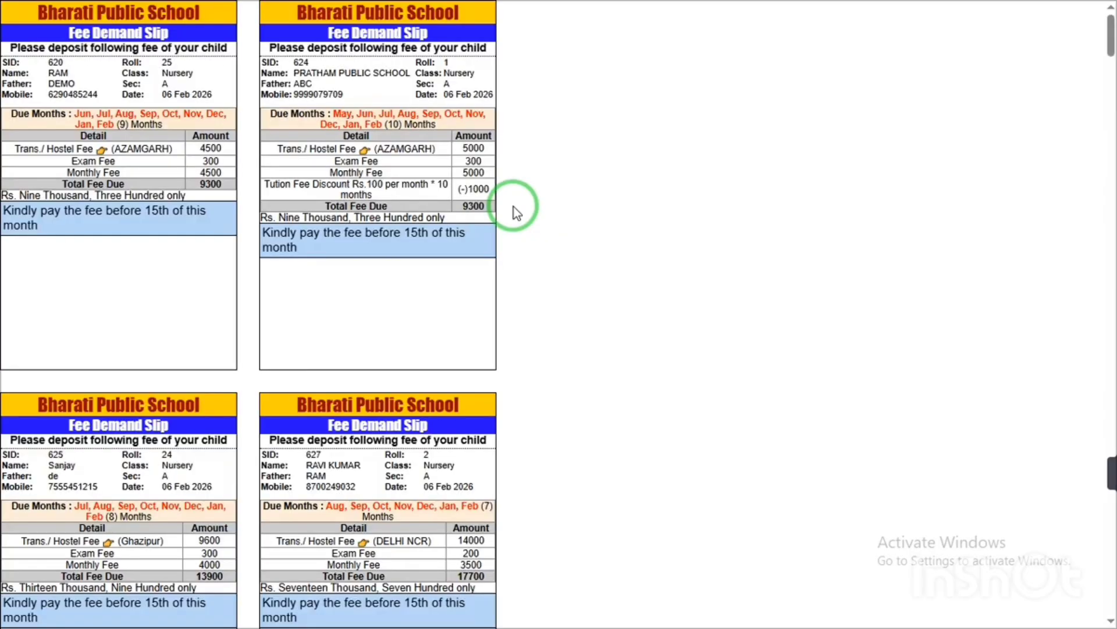
- Zoom in on the demand slips and point out student name, father's name, mobile number, student ID and date
{"action": "scroll", "coordinate": [515, 206], "scroll_direction": "up", "scroll_amount": 4}
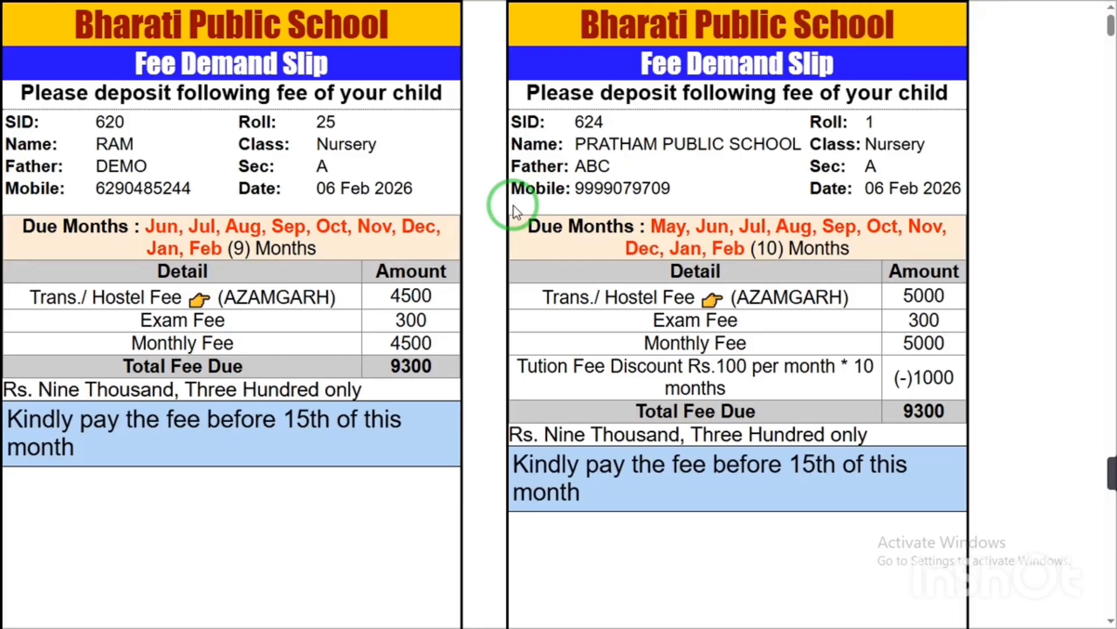
{"action": "scroll", "coordinate": [515, 210], "scroll_direction": "up", "scroll_amount": 3}
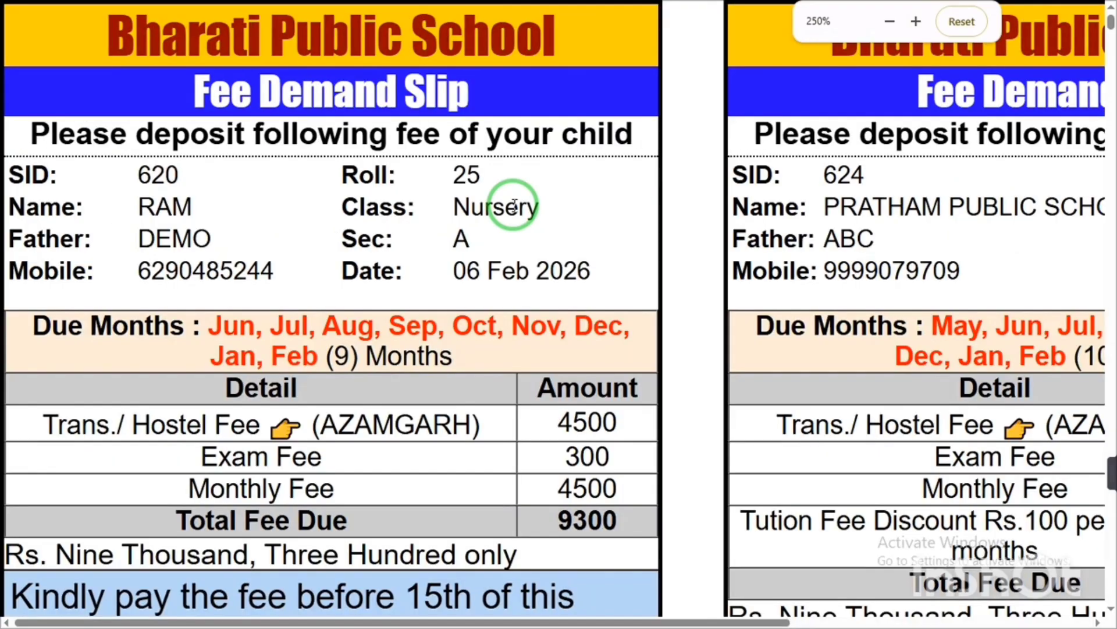
{"action": "scroll", "coordinate": [515, 206], "scroll_direction": "down", "scroll_amount": 1}
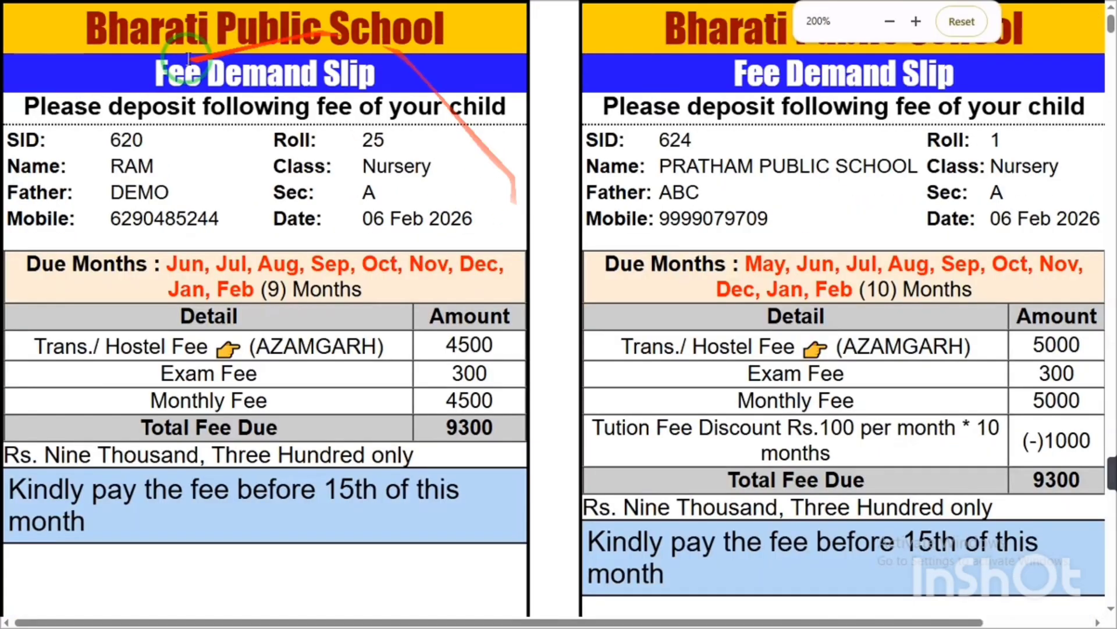
{"action": "double_click", "coordinate": [140, 162]}
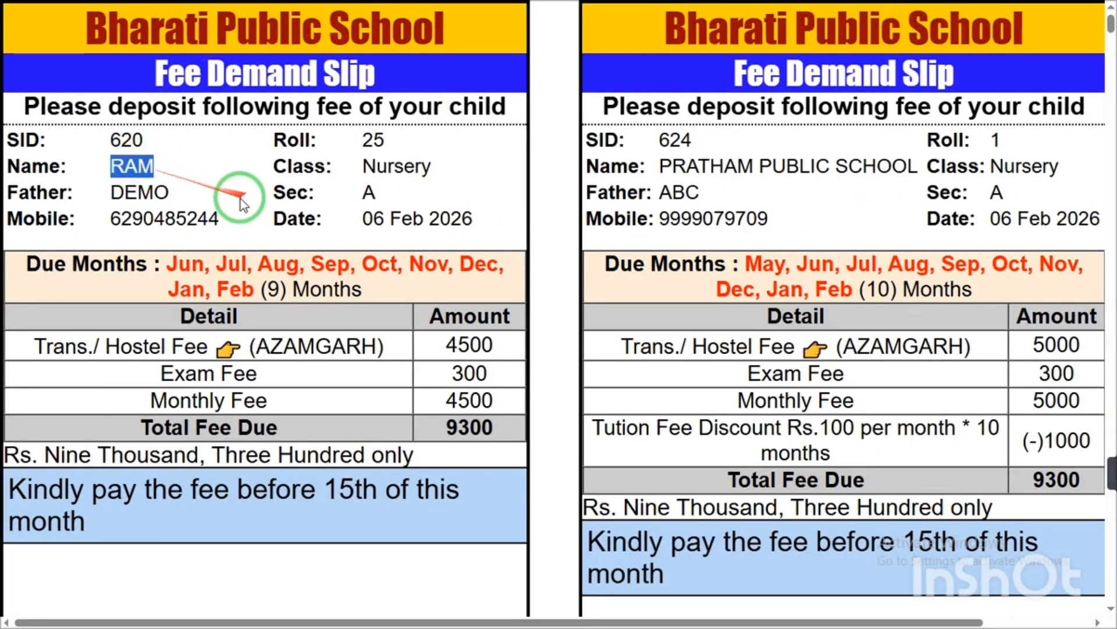
{"action": "double_click", "coordinate": [139, 193]}
{"action": "double_click", "coordinate": [153, 218]}
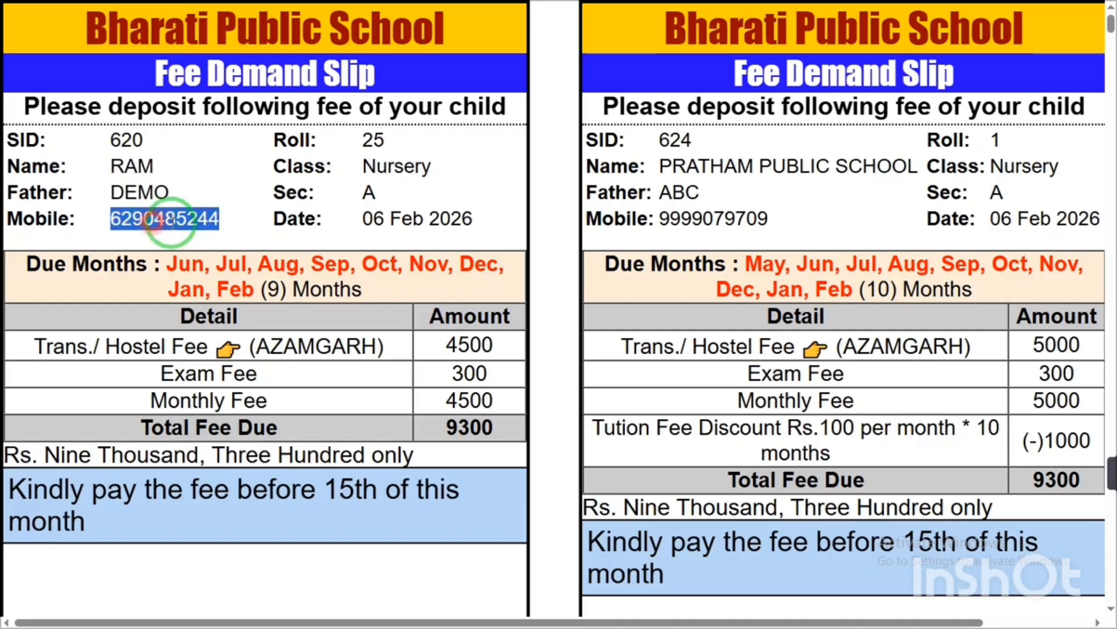
{"action": "double_click", "coordinate": [123, 139]}
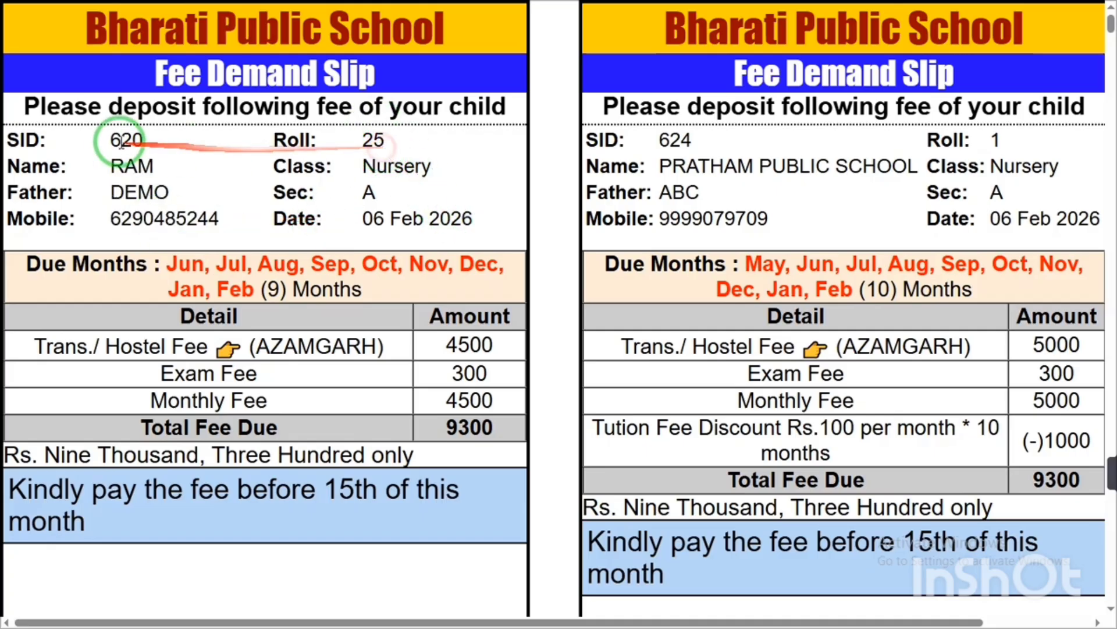
{"action": "left_click", "coordinate": [372, 189]}
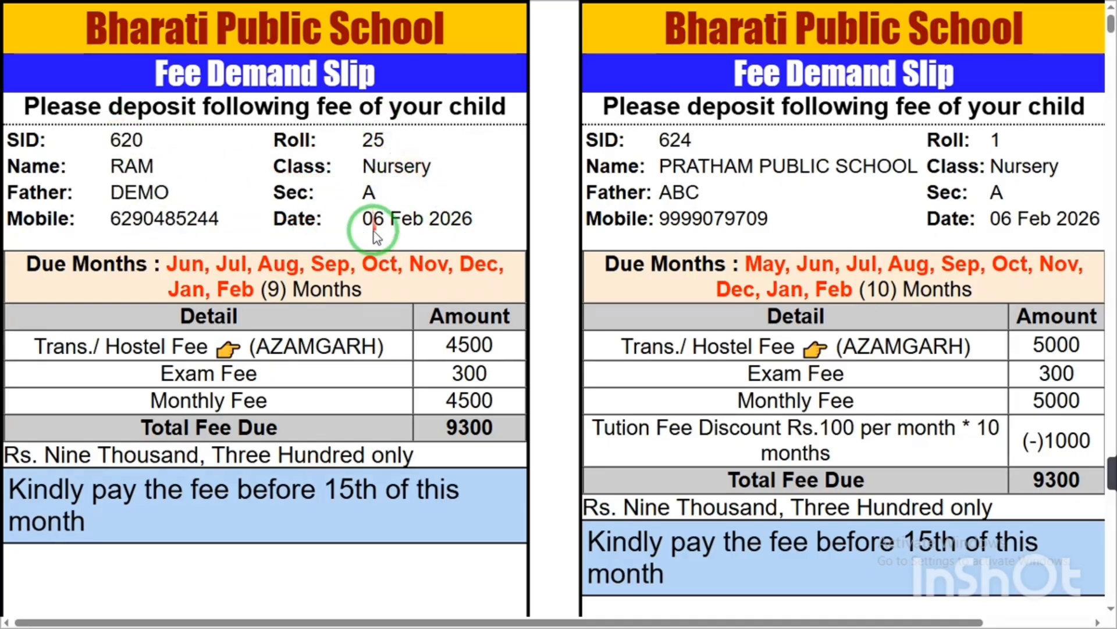
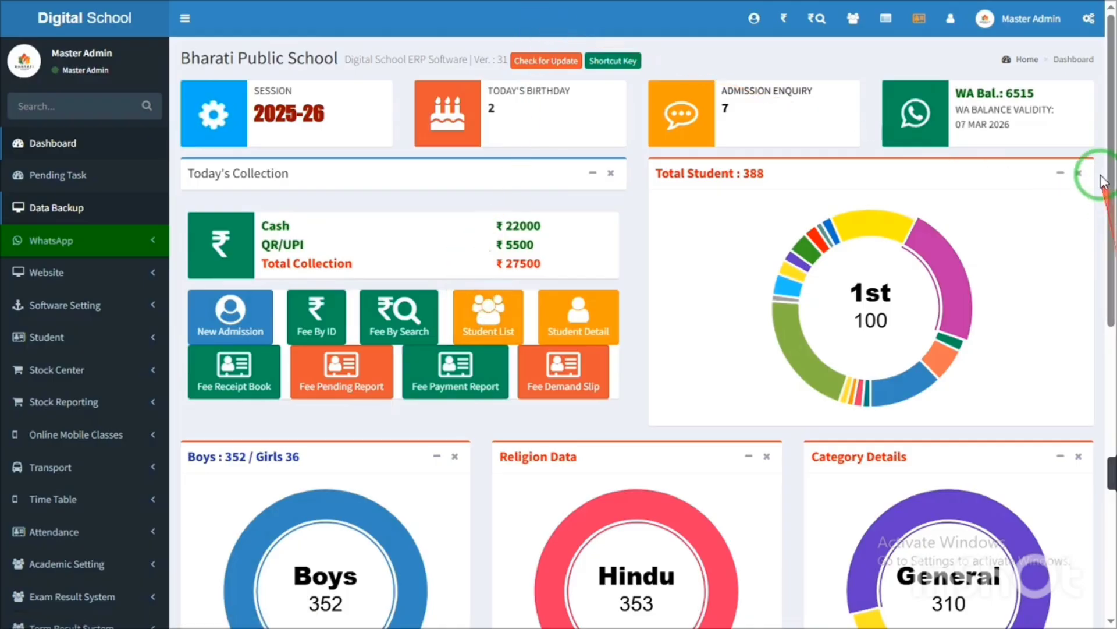
{"action": "mouse_move", "coordinate": [1110, 140]}
{"action": "left_mouse_down"}
{"action": "mouse_move", "coordinate": [1110, 431]}
{"action": "mouse_move", "coordinate": [1101, 124]}
{"action": "left_mouse_up"}
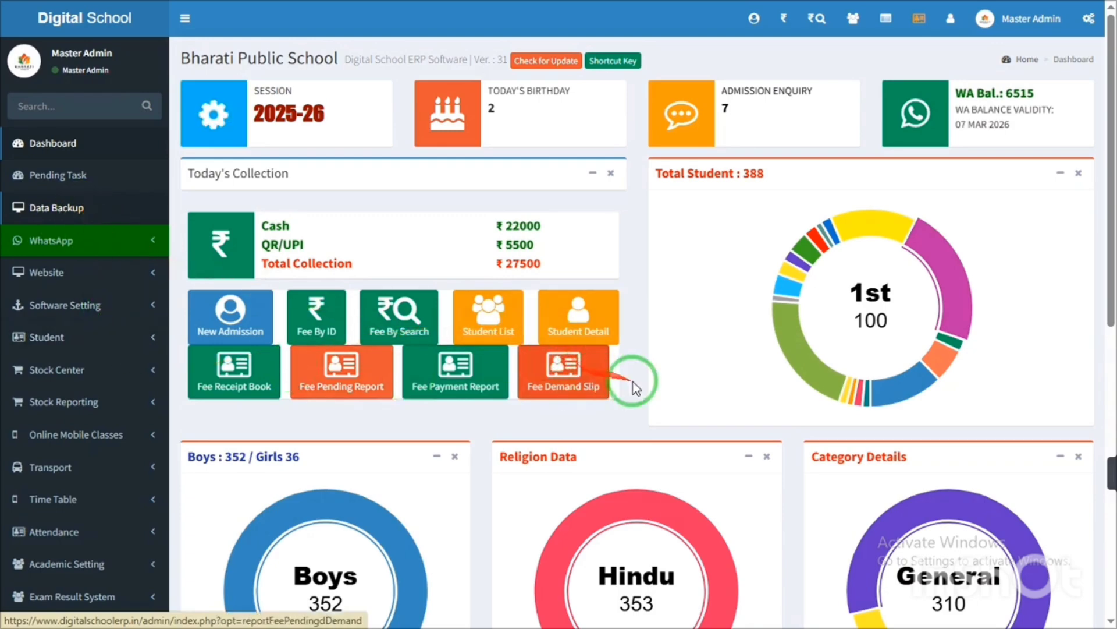
{"action": "left_click_drag", "start_coordinate": [1109, 219], "coordinate": [1110, 449]}
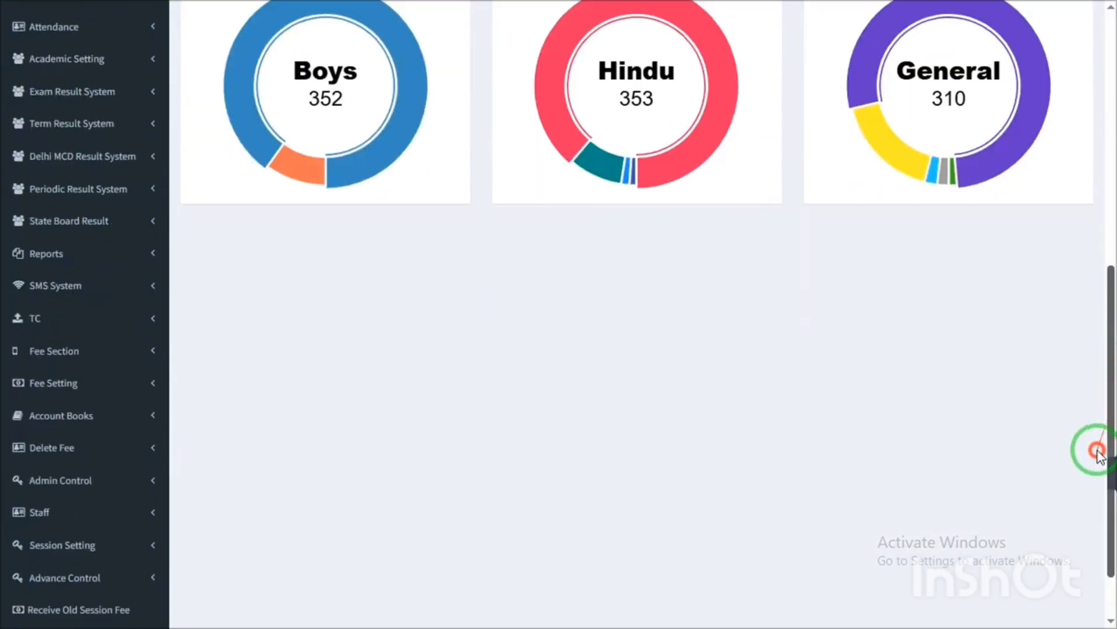
{"action": "left_click", "coordinate": [45, 252]}
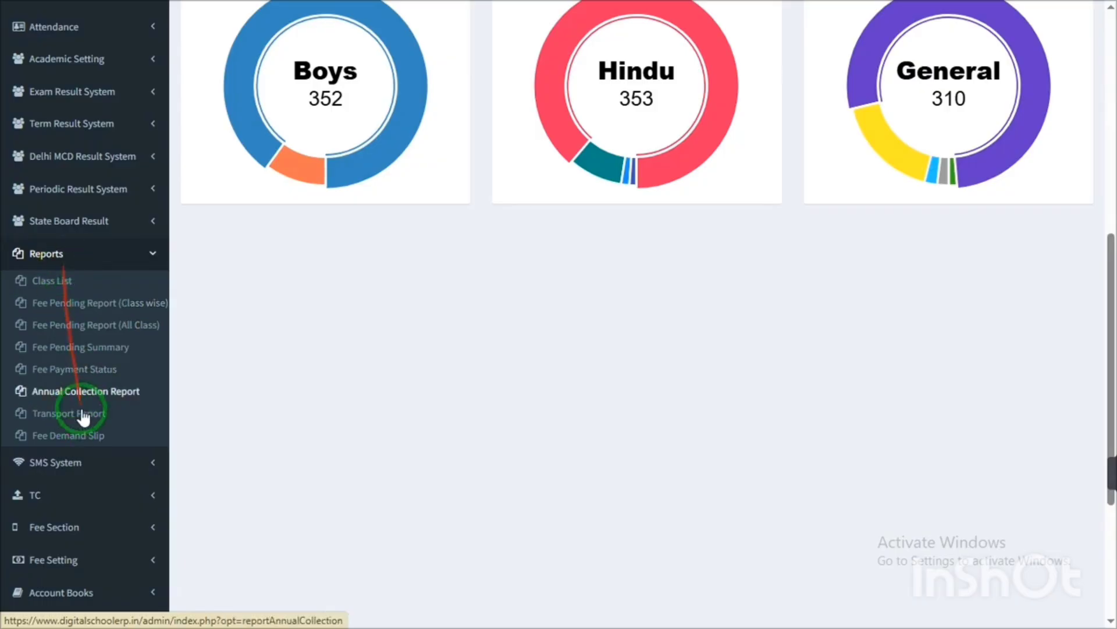
{"action": "left_click", "coordinate": [106, 269]}
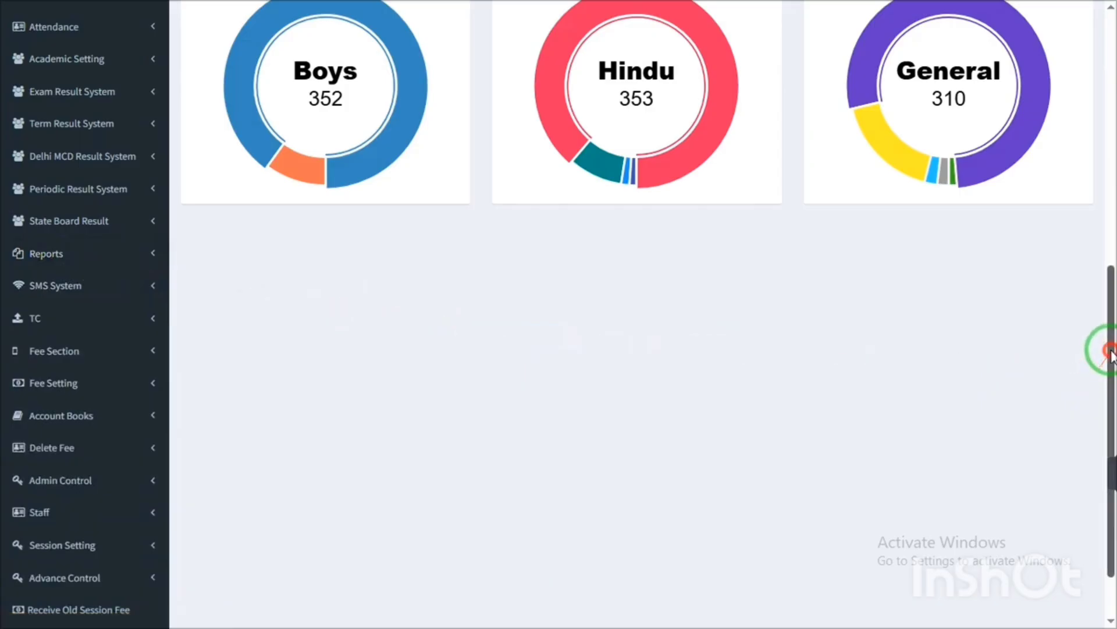
{"action": "left_click_drag", "start_coordinate": [1109, 349], "coordinate": [1111, 249]}
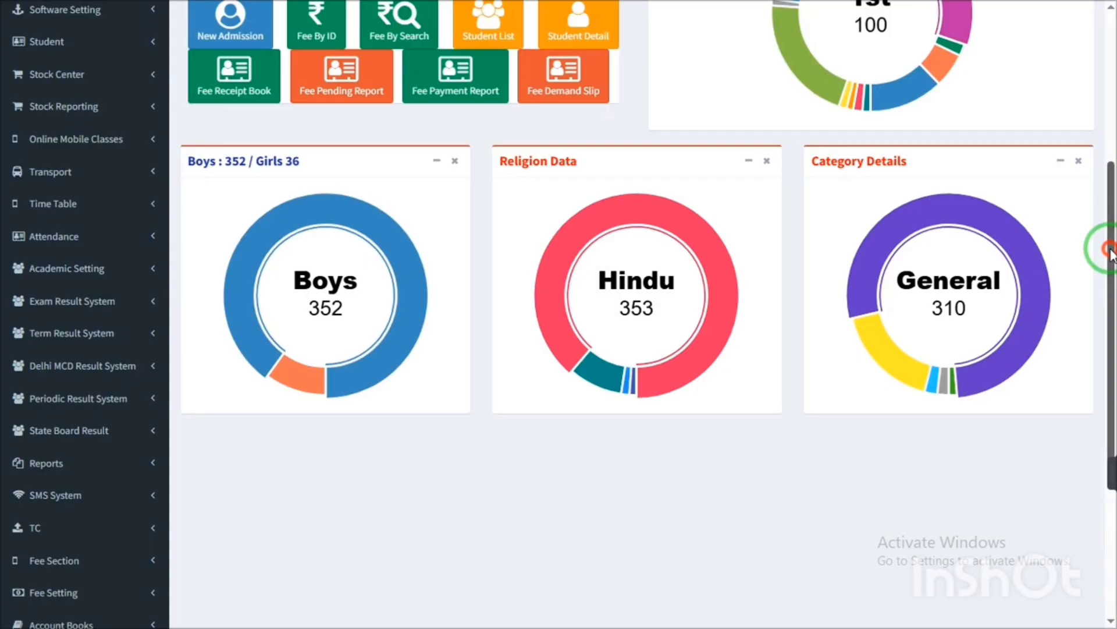
{"action": "left_click_drag", "start_coordinate": [1111, 249], "coordinate": [1090, 115]}
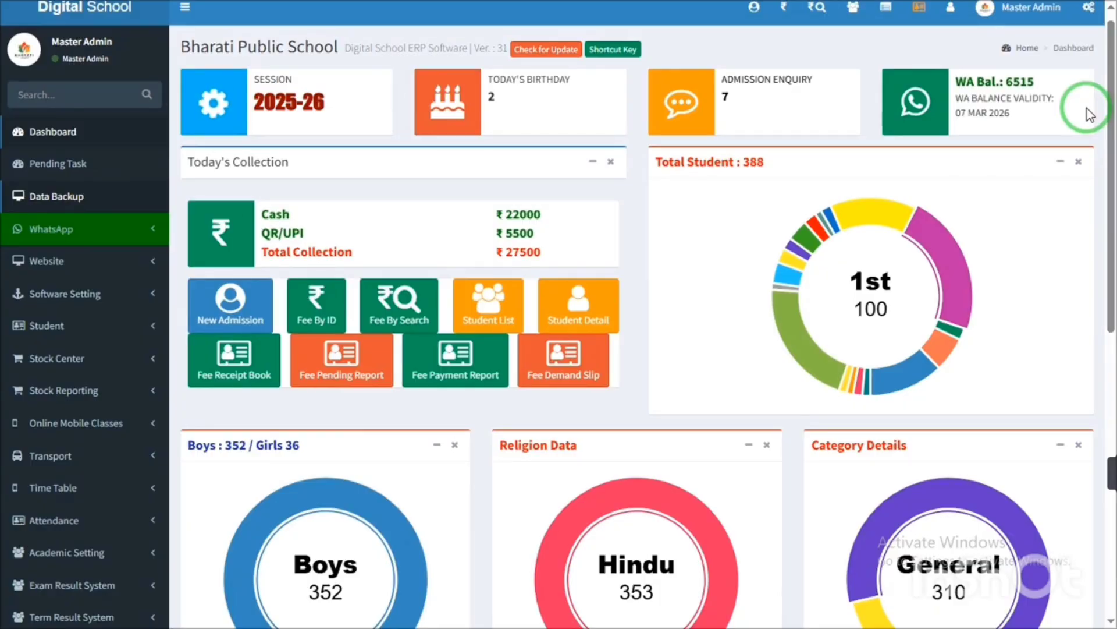
{"action": "left_click_drag", "start_coordinate": [1108, 139], "coordinate": [1112, 257]}
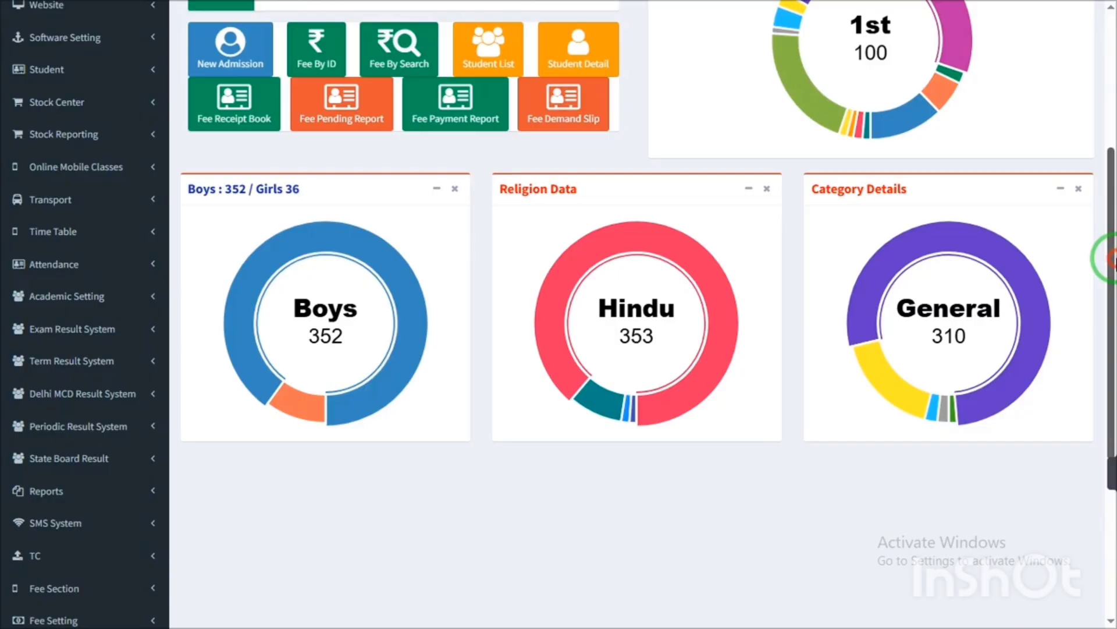
{"action": "left_click_drag", "start_coordinate": [1113, 258], "coordinate": [1113, 258]}
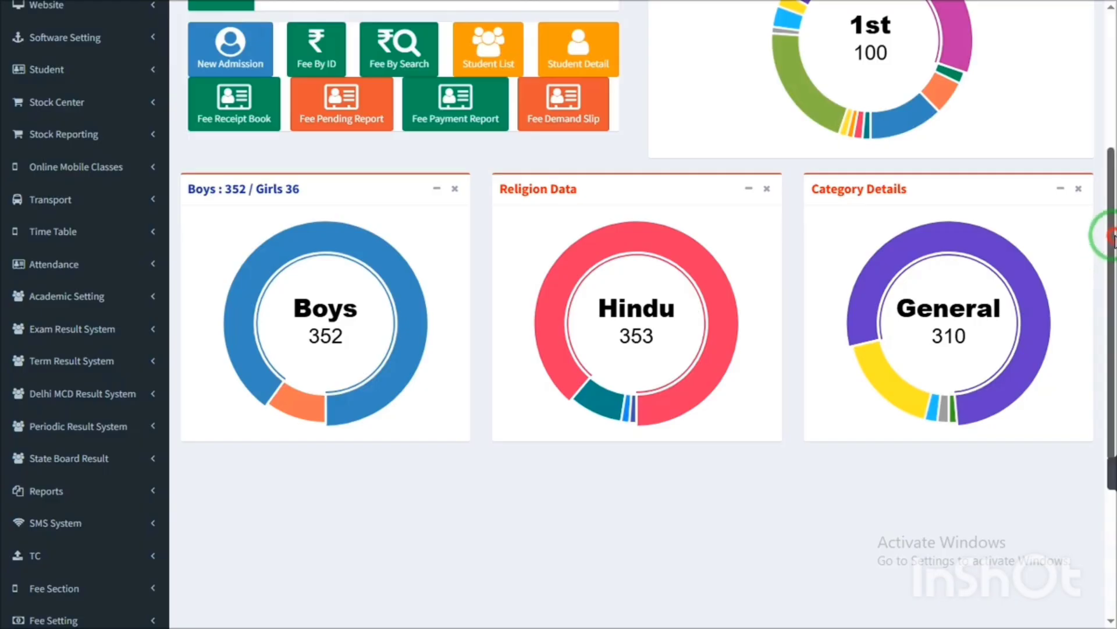
{"action": "left_click_drag", "start_coordinate": [1109, 227], "coordinate": [1097, 112]}
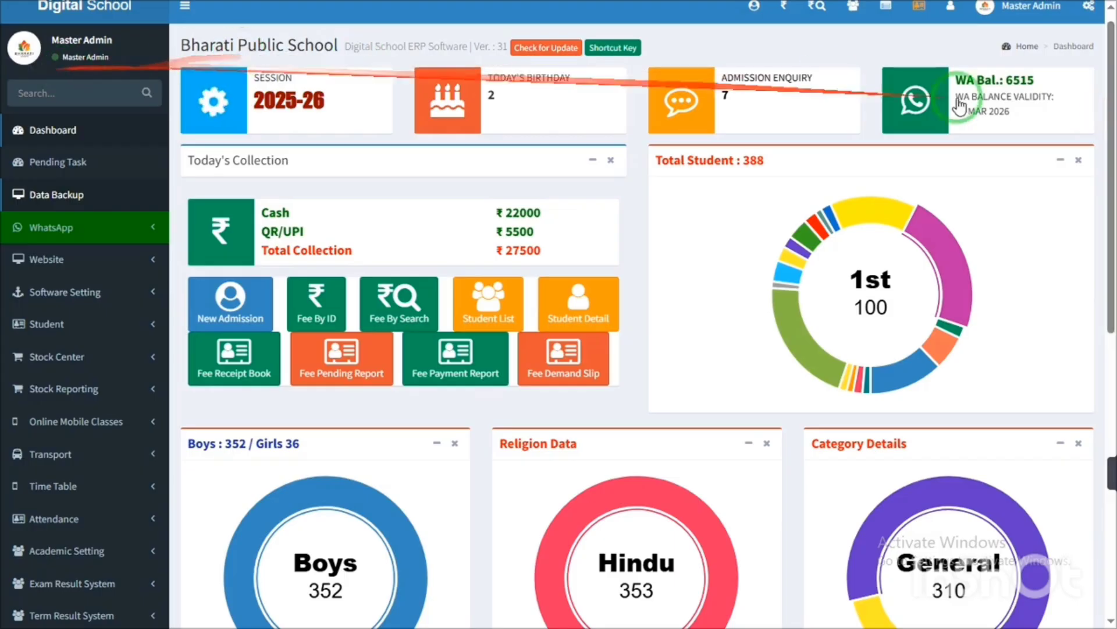
{"action": "left_click_drag", "start_coordinate": [1108, 152], "coordinate": [1099, 94]}
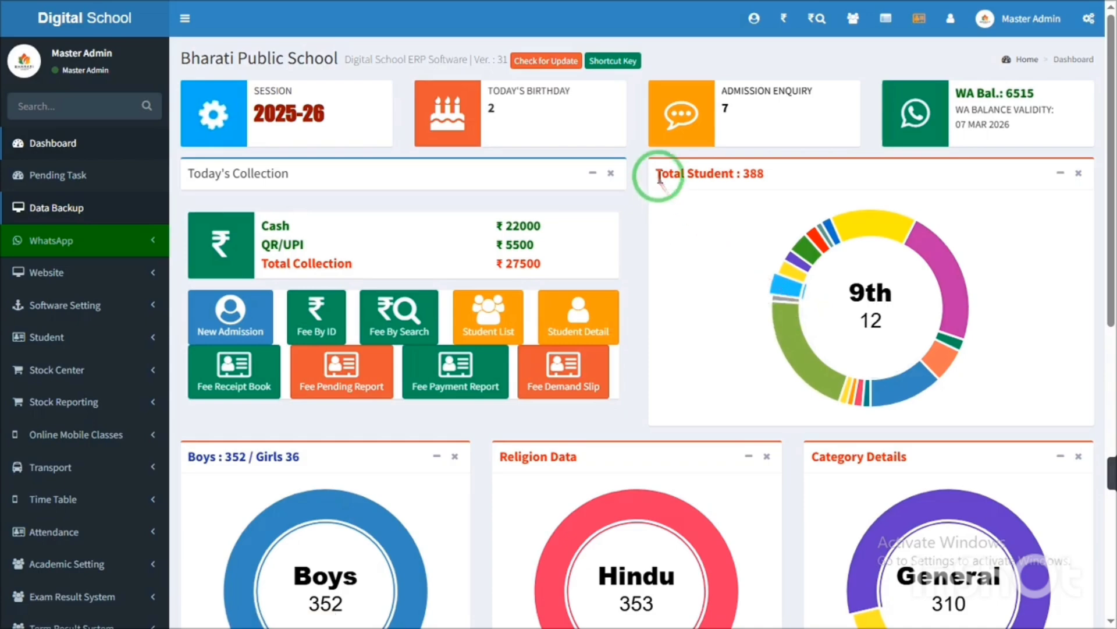
{"action": "left_click_drag", "start_coordinate": [659, 178], "coordinate": [760, 192]}
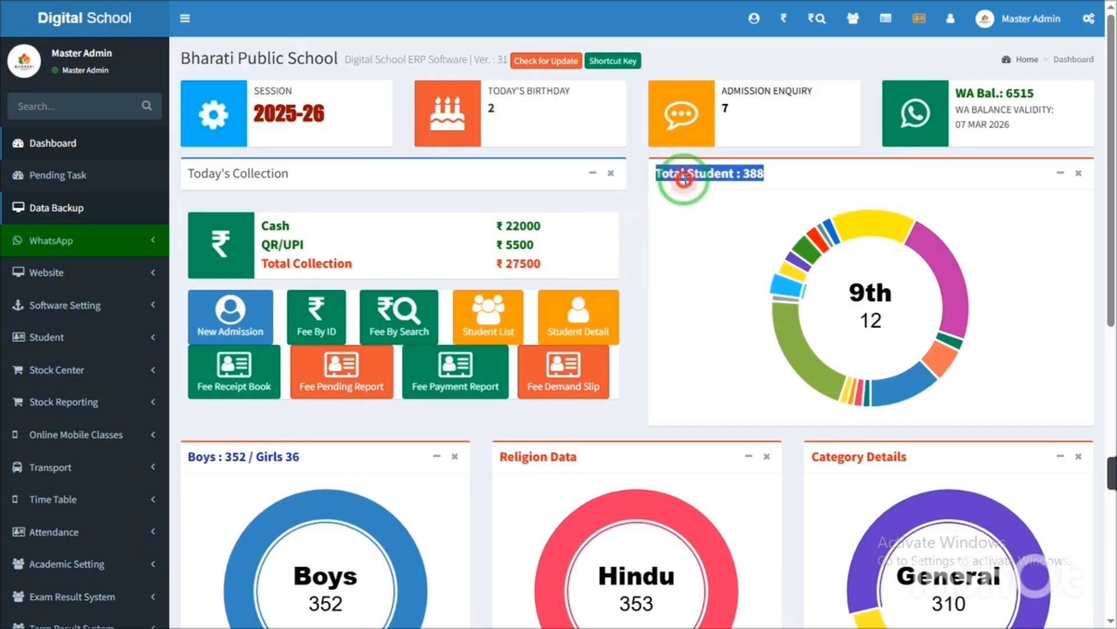
{"action": "left_click", "coordinate": [661, 250]}
{"action": "scroll", "coordinate": [1094, 277], "scroll_direction": "down", "scroll_amount": 3}
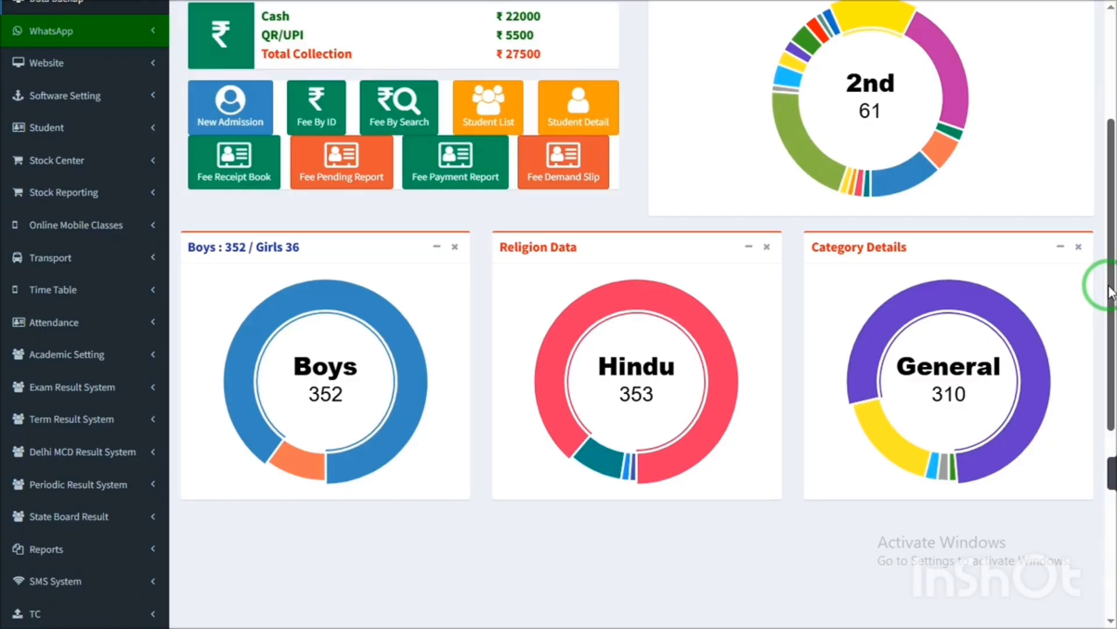
{"action": "left_click_drag", "start_coordinate": [1109, 291], "coordinate": [1112, 329]}
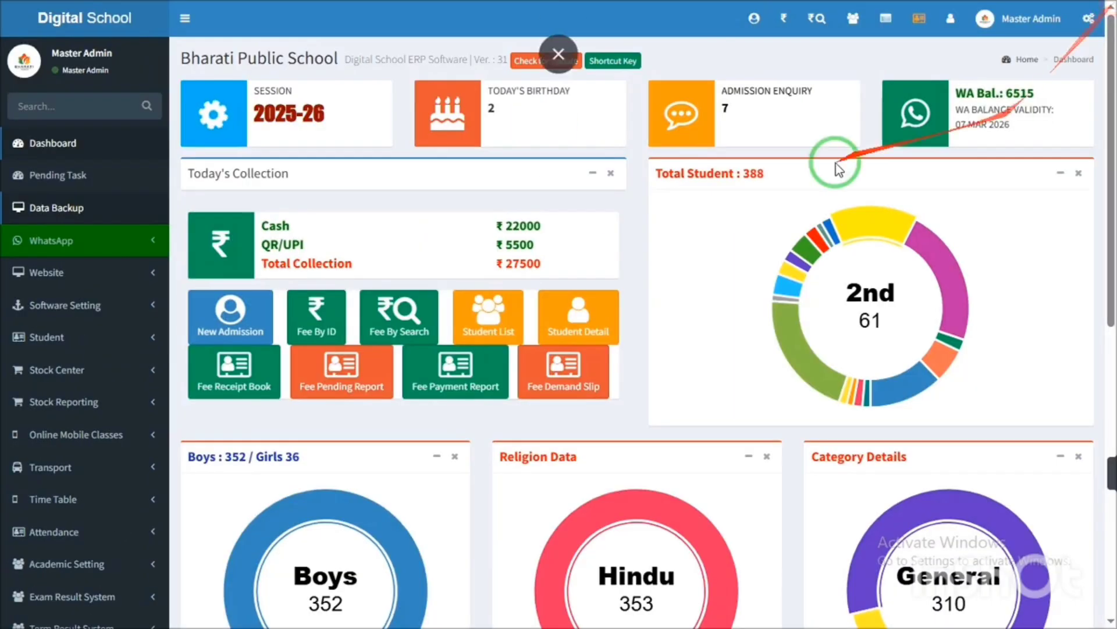
{"action": "left_click", "coordinate": [643, 199]}
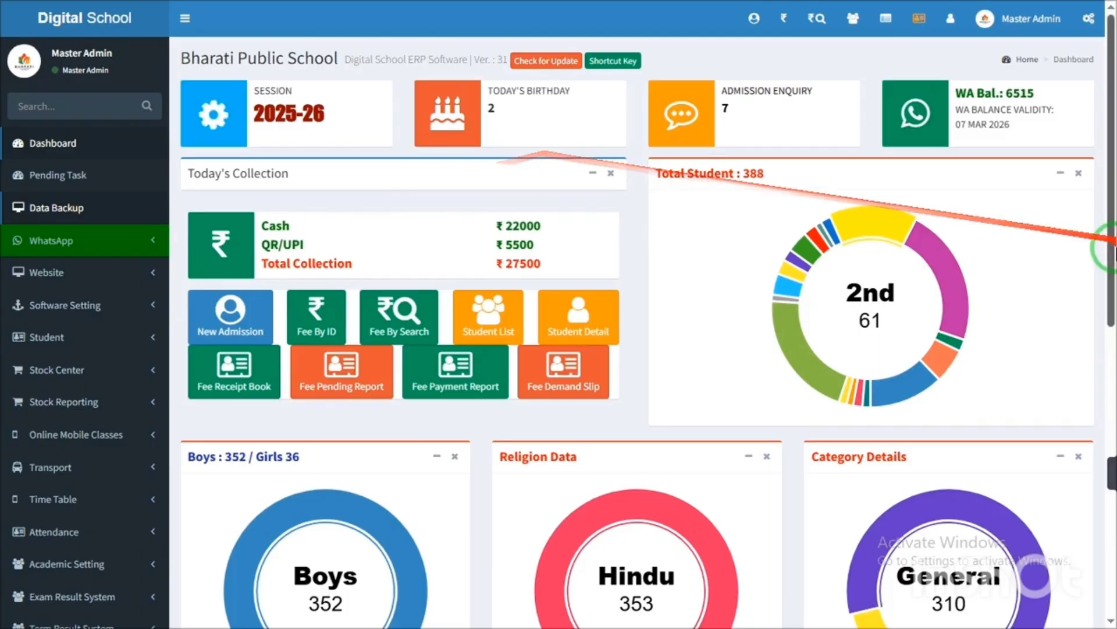
- Open Set / View Attendance from the Attendance sidebar group to show the 06-02-2026 Nursery register
{"action": "left_click_drag", "start_coordinate": [1110, 169], "coordinate": [1105, 68]}
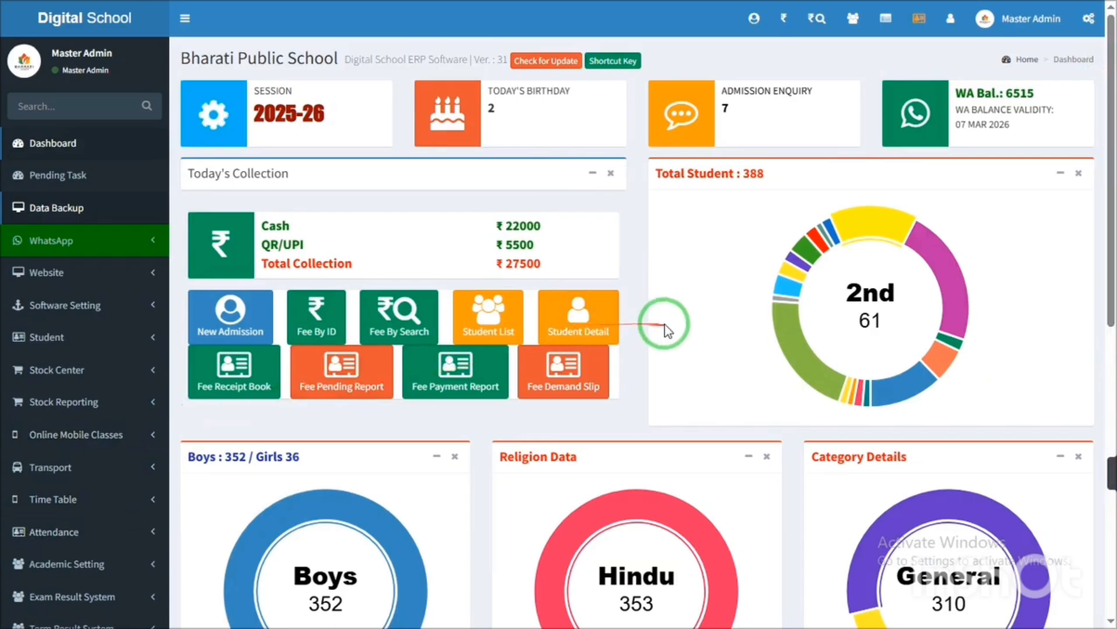
{"action": "mouse_move", "coordinate": [1106, 243]}
{"action": "left_mouse_down"}
{"action": "mouse_move", "coordinate": [1109, 496]}
{"action": "mouse_move", "coordinate": [1108, 219]}
{"action": "mouse_move", "coordinate": [1111, 230]}
{"action": "left_mouse_up"}
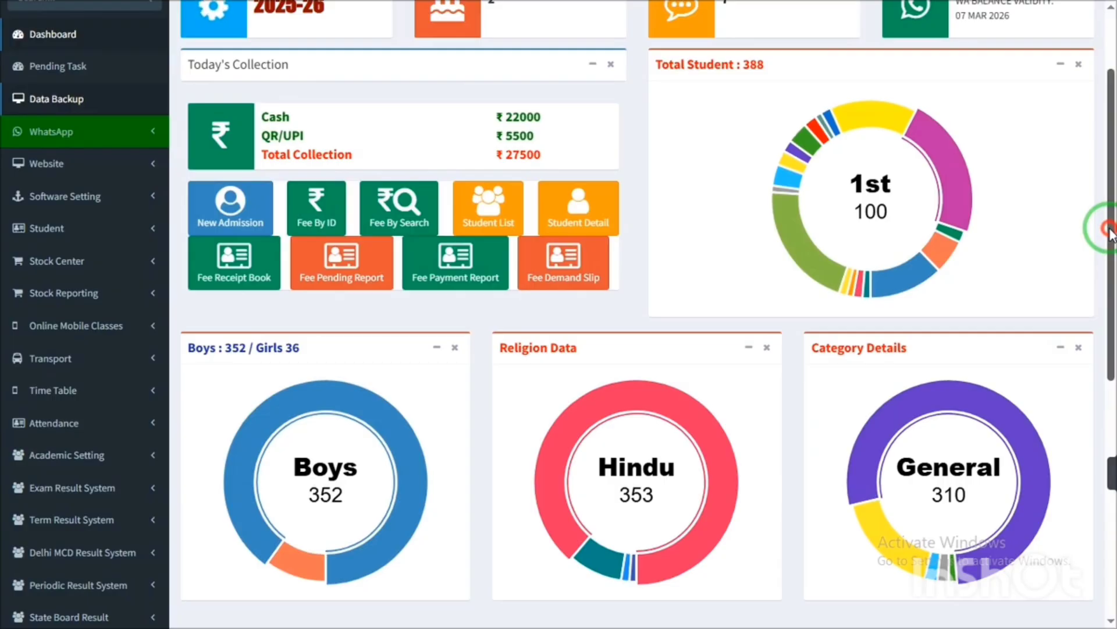
{"action": "left_click_drag", "start_coordinate": [1109, 230], "coordinate": [1109, 309]}
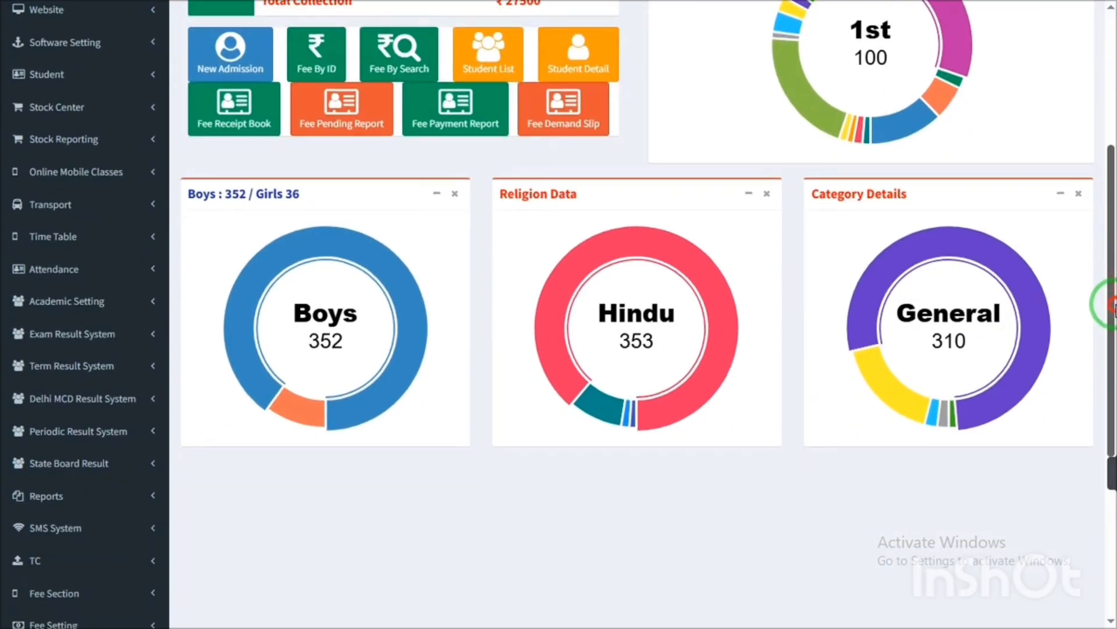
{"action": "mouse_move", "coordinate": [1110, 225]}
{"action": "left_mouse_down"}
{"action": "mouse_move", "coordinate": [1110, 113]}
{"action": "mouse_move", "coordinate": [1108, 212]}
{"action": "left_mouse_up"}
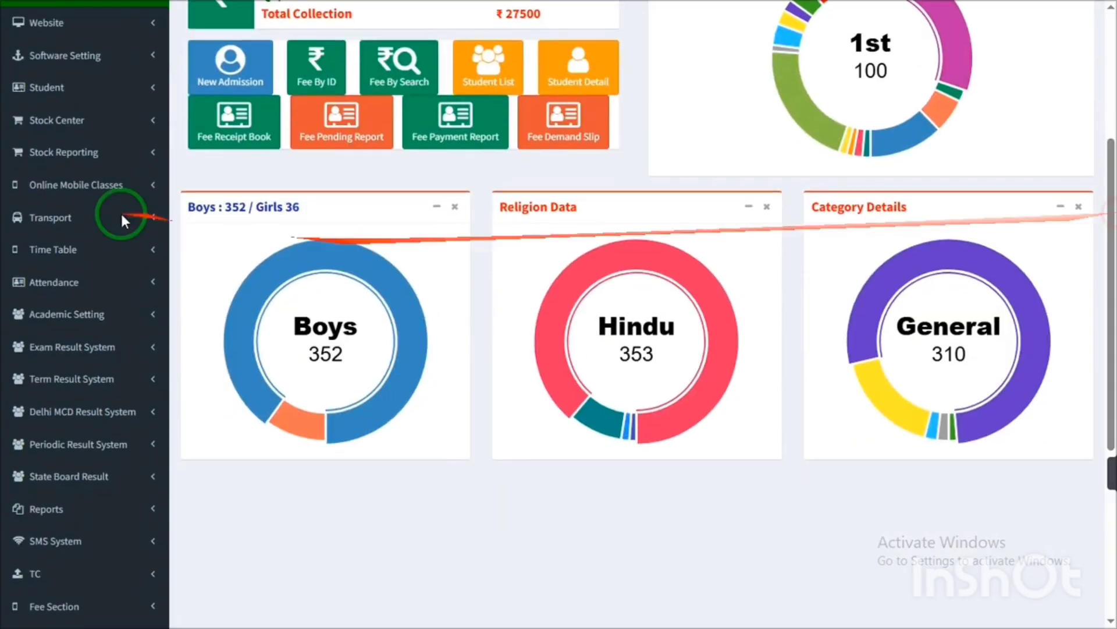
{"action": "left_click", "coordinate": [80, 283]}
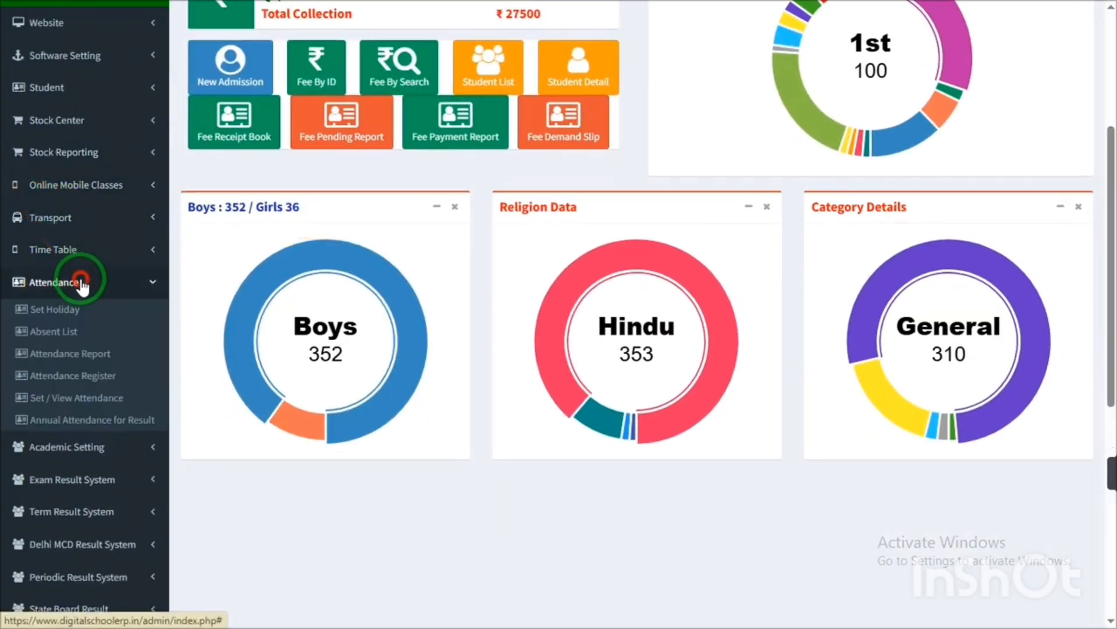
{"action": "left_click", "coordinate": [82, 285]}
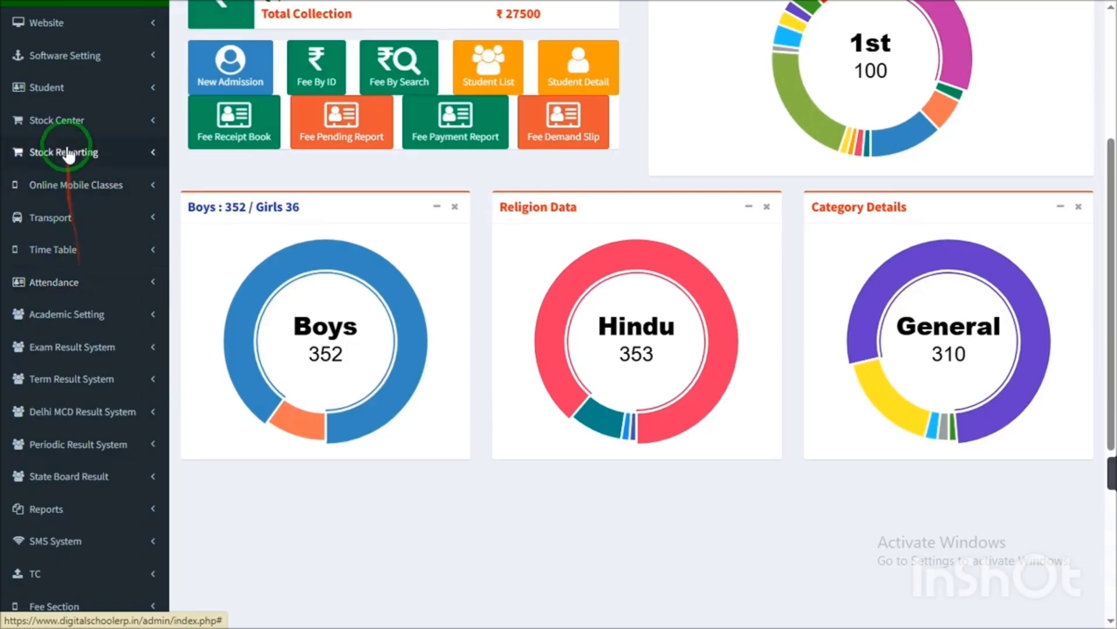
{"action": "left_click", "coordinate": [90, 249]}
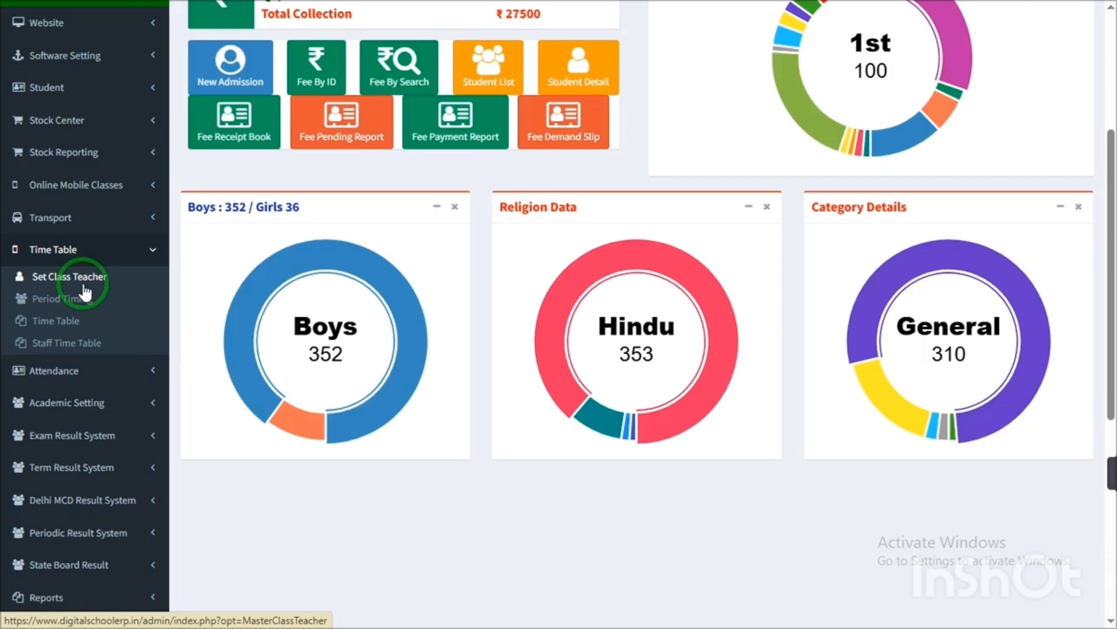
{"action": "left_click", "coordinate": [43, 246]}
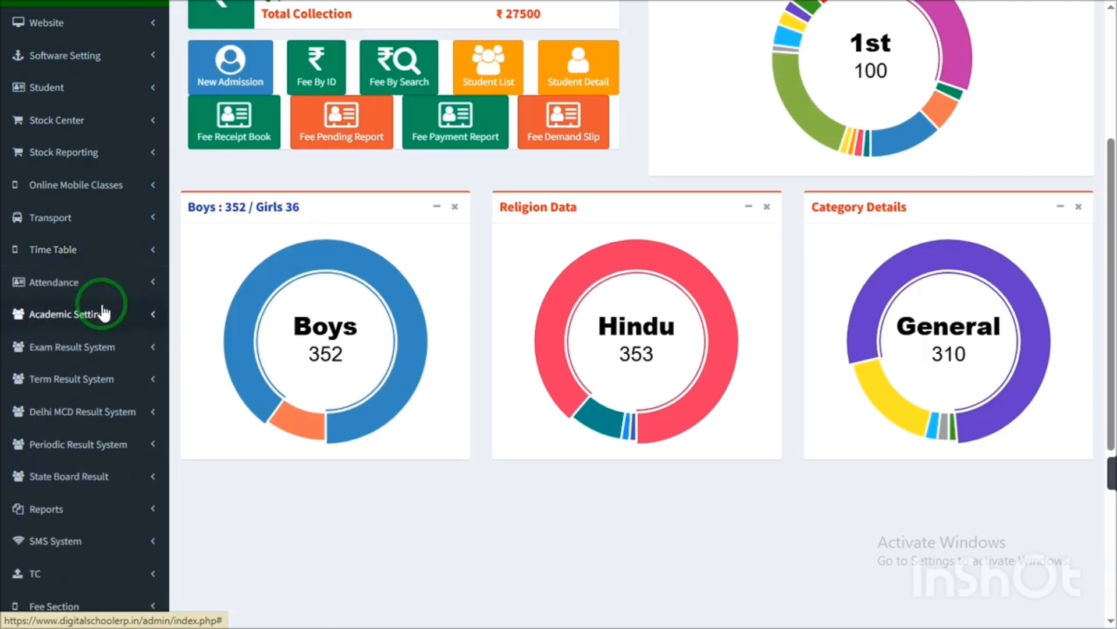
{"action": "left_click", "coordinate": [102, 284]}
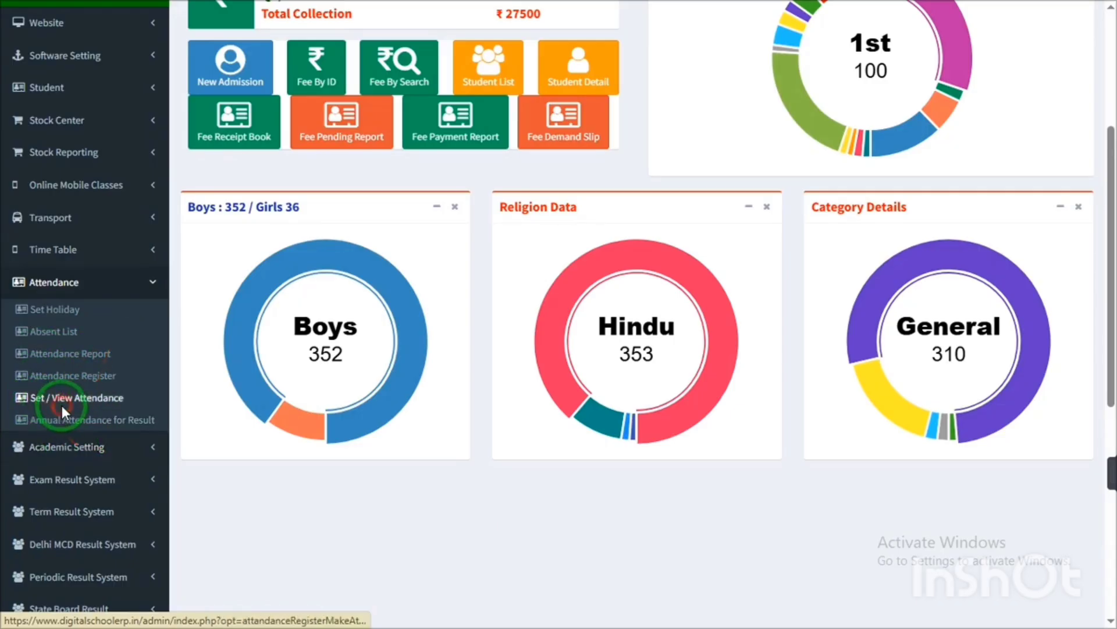
{"action": "left_click", "coordinate": [64, 402]}
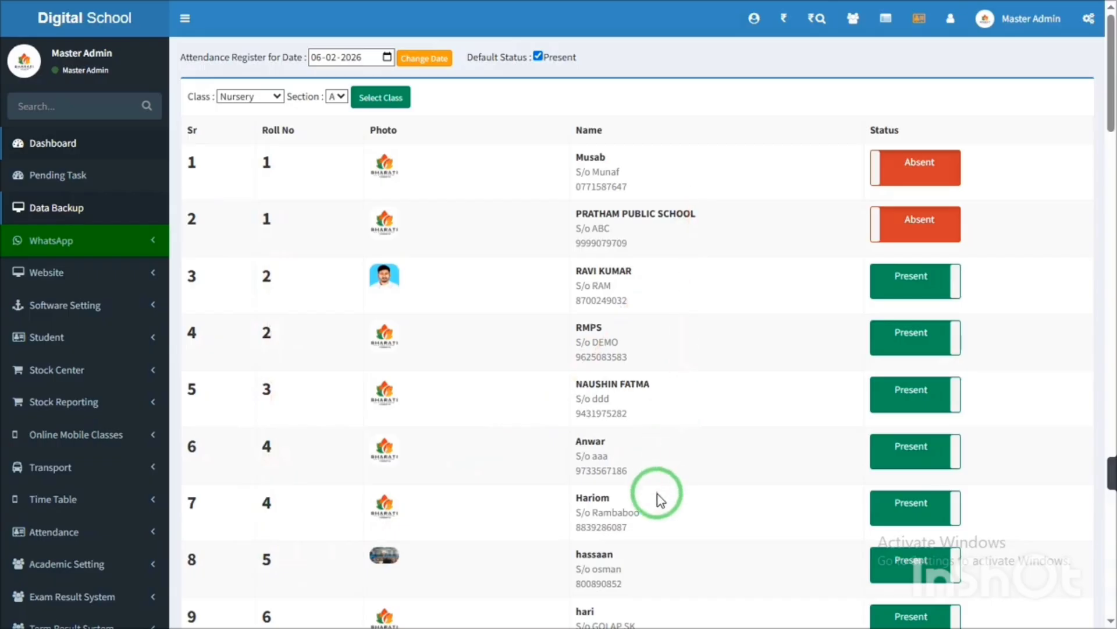
- Try toggling rows 1, 4 and 5 between Present and Absent, leaving them Present
{"action": "left_click", "coordinate": [934, 174]}
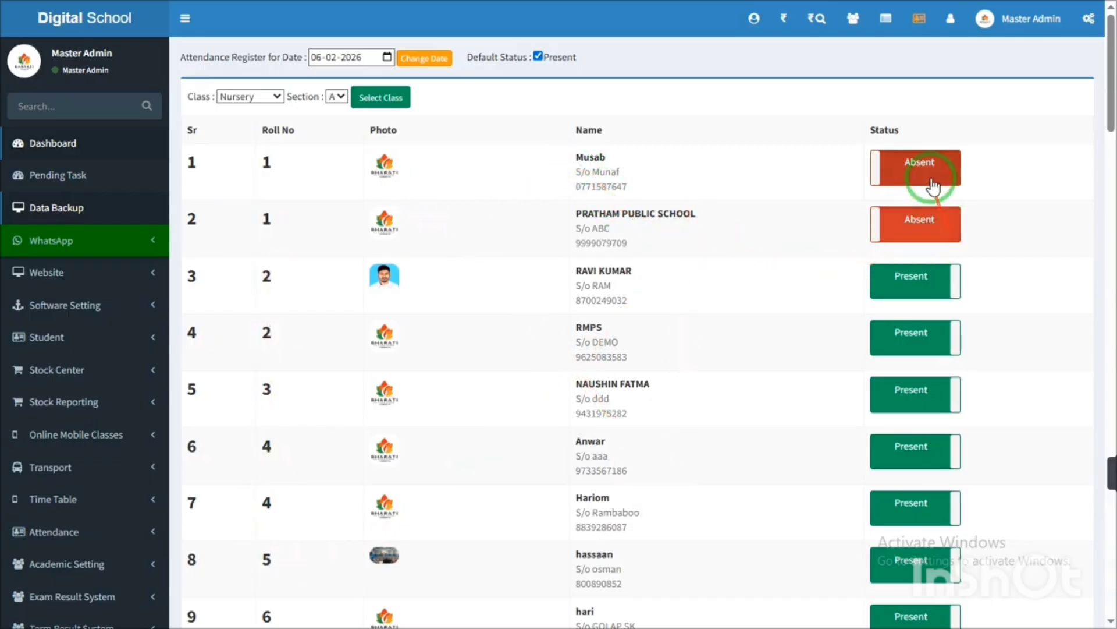
{"action": "left_click", "coordinate": [930, 225]}
{"action": "left_click", "coordinate": [911, 336]}
{"action": "left_click", "coordinate": [940, 172]}
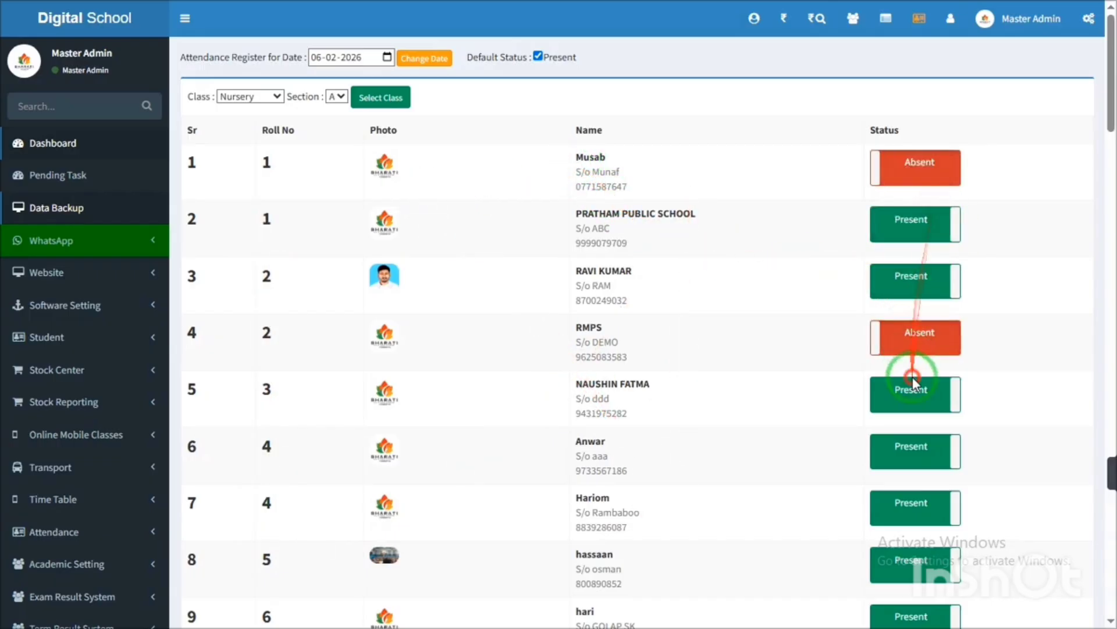
{"action": "left_click", "coordinate": [913, 173]}
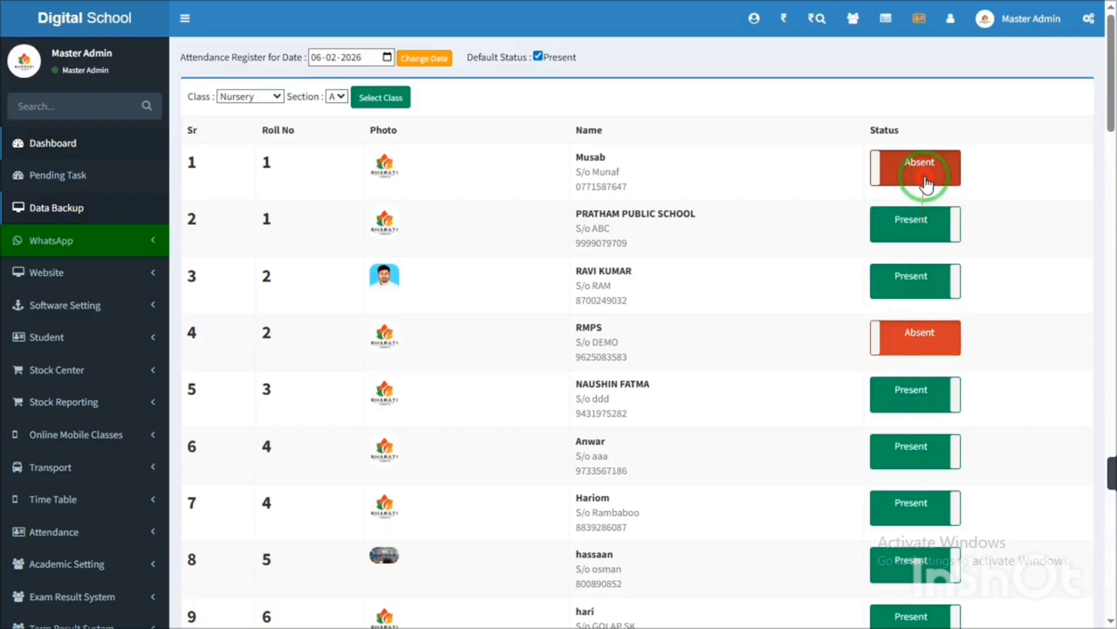
{"action": "left_click", "coordinate": [911, 343]}
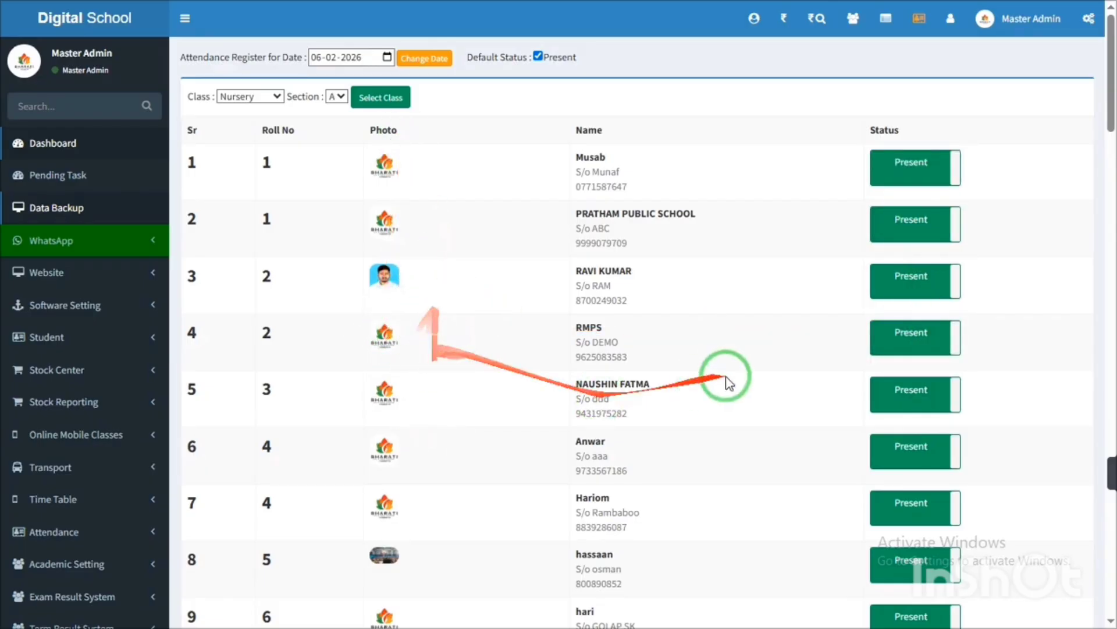
{"action": "left_click", "coordinate": [935, 343]}
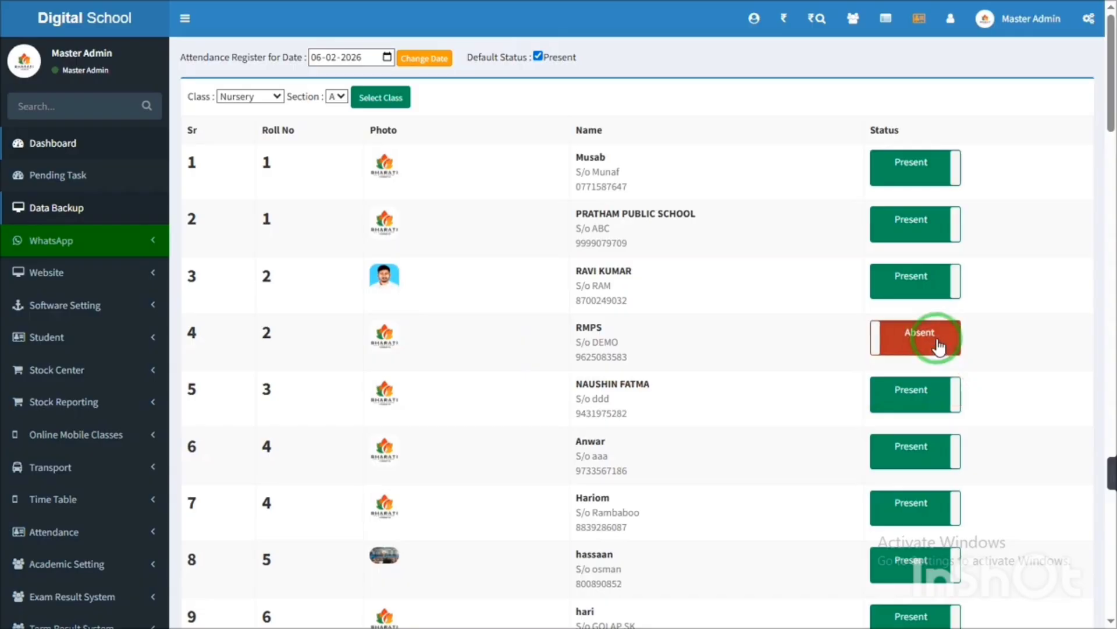
{"action": "left_click_drag", "start_coordinate": [1109, 50], "coordinate": [1108, 84]}
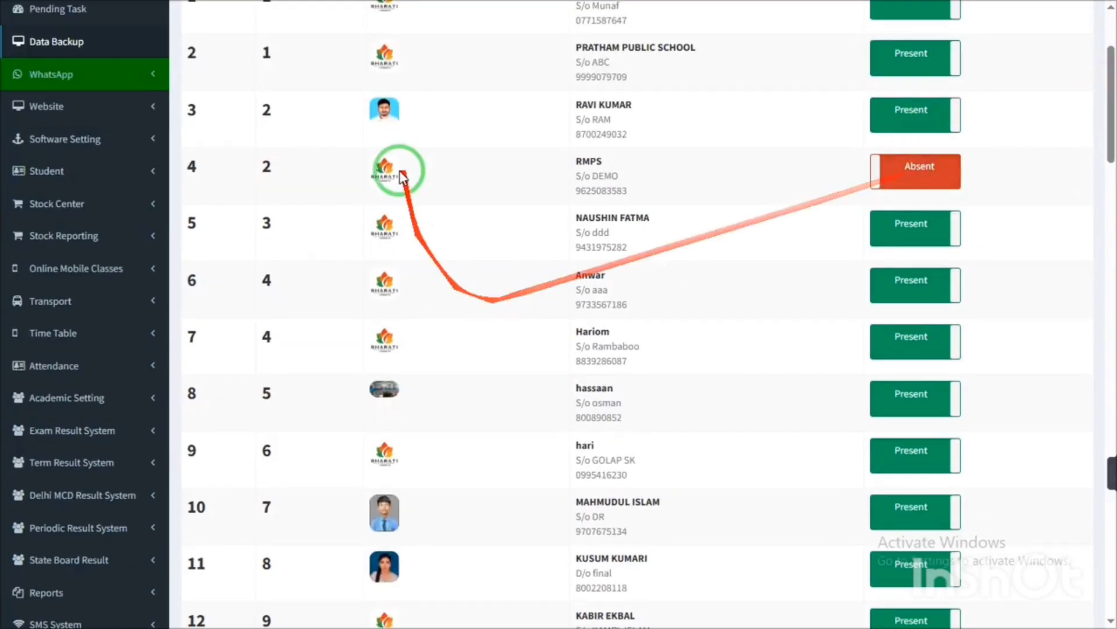
{"action": "left_click", "coordinate": [916, 232]}
{"action": "left_click", "coordinate": [927, 192]}
{"action": "left_click", "coordinate": [918, 214]}
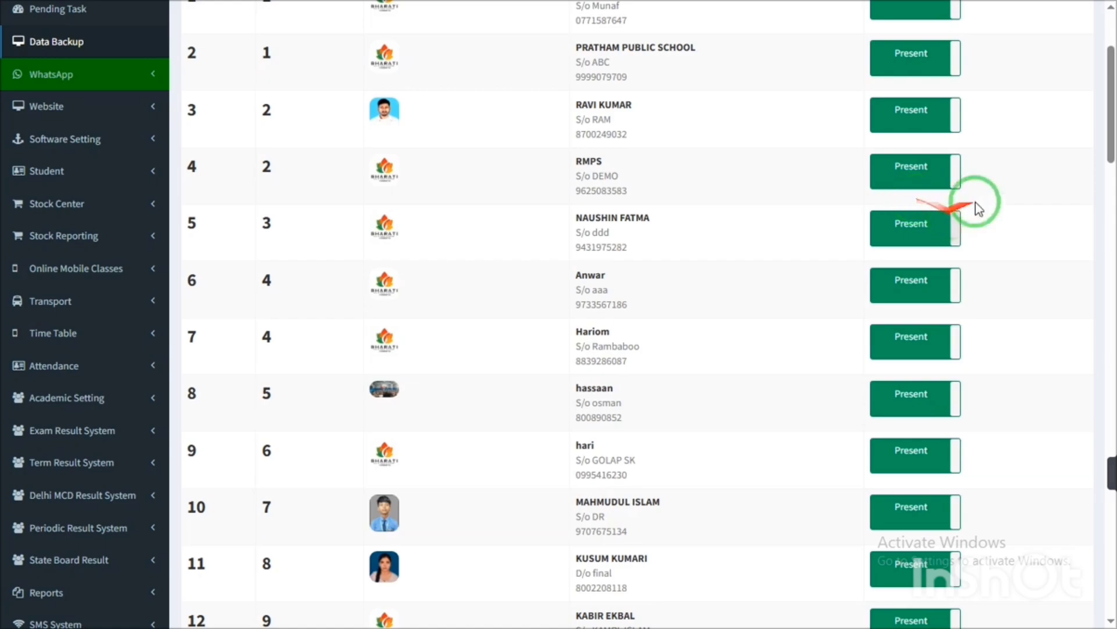
- Scroll down to the last student and mark row 52 Absent
{"action": "left_click", "coordinate": [1112, 276]}
{"action": "left_click_drag", "start_coordinate": [1111, 276], "coordinate": [1095, 589]}
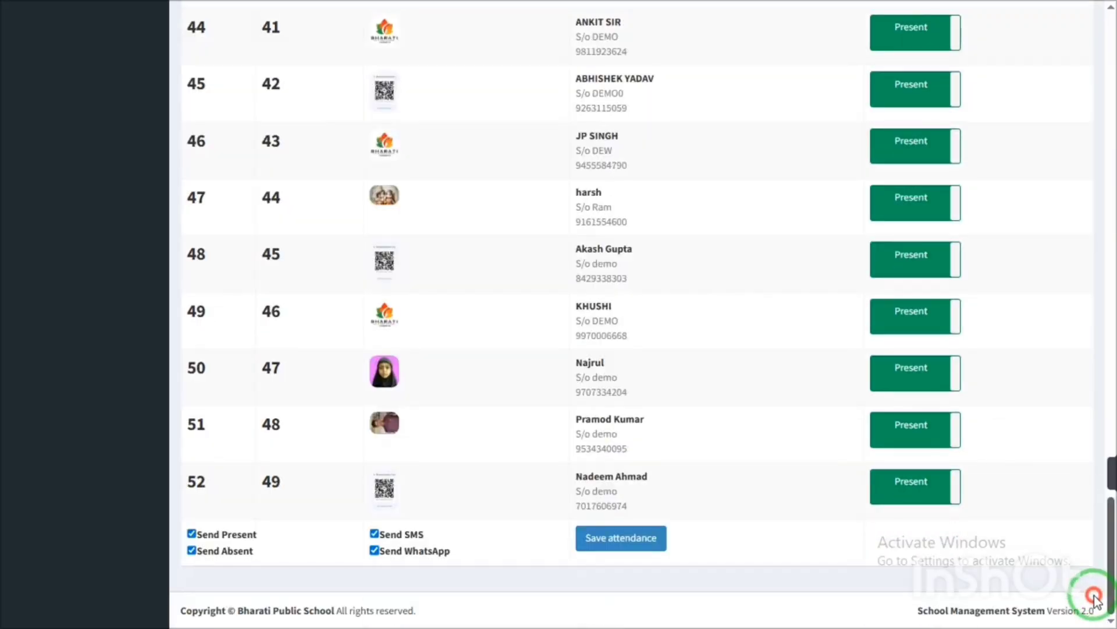
{"action": "left_click_drag", "start_coordinate": [207, 531], "coordinate": [249, 562]}
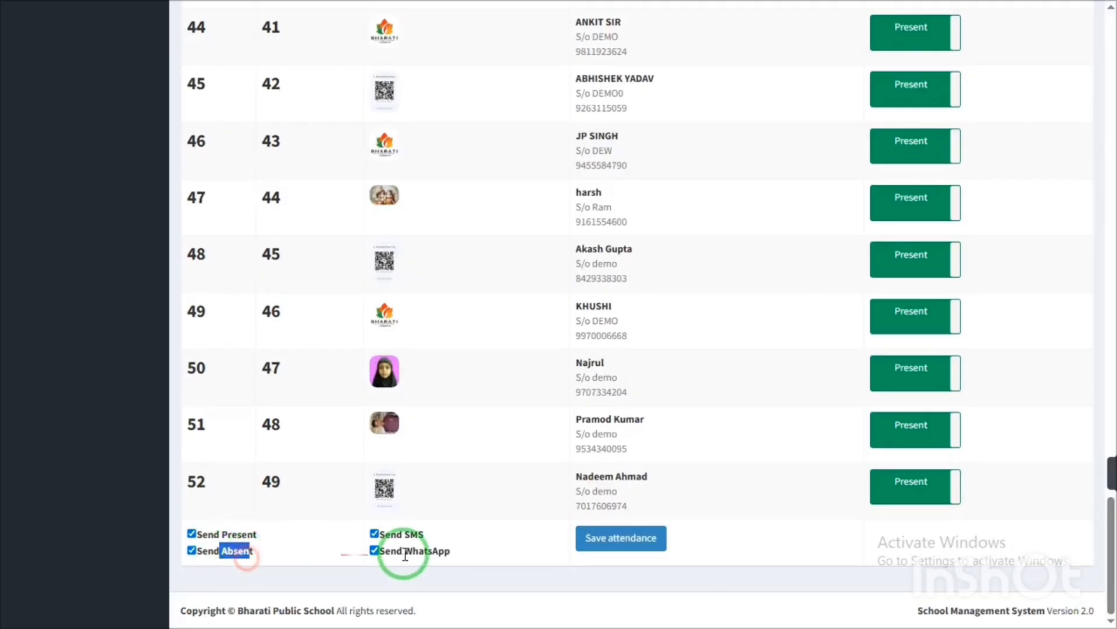
{"action": "left_click_drag", "start_coordinate": [402, 533], "coordinate": [429, 577]}
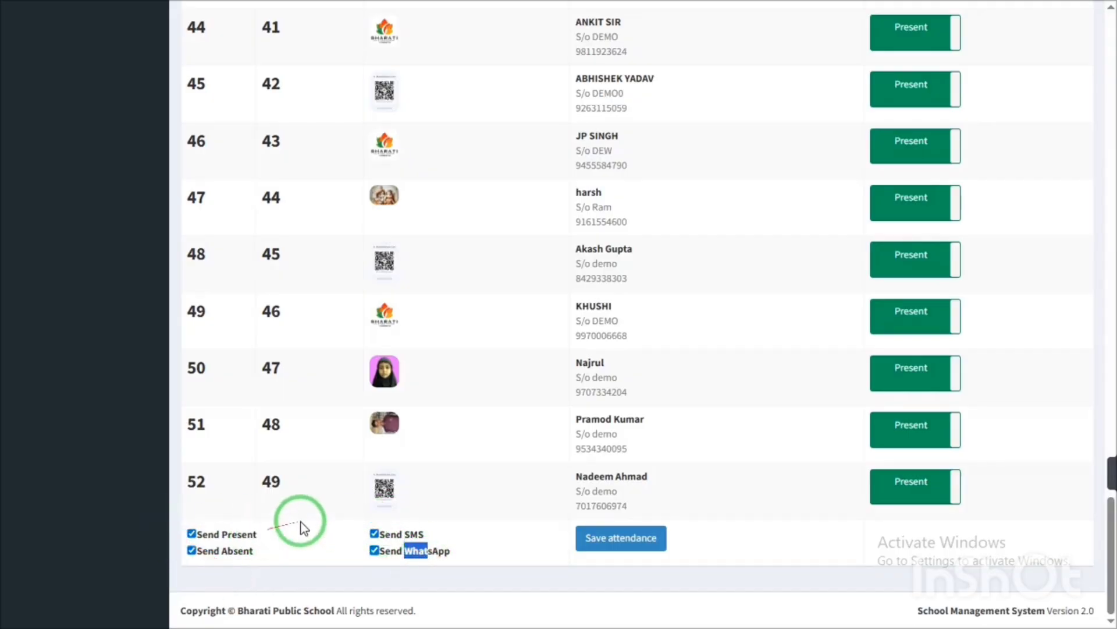
{"action": "left_click", "coordinate": [916, 488]}
{"action": "mouse_move", "coordinate": [1111, 536]}
{"action": "left_mouse_down"}
{"action": "mouse_move", "coordinate": [1109, 62]}
{"action": "mouse_move", "coordinate": [1106, 519]}
{"action": "left_mouse_up"}
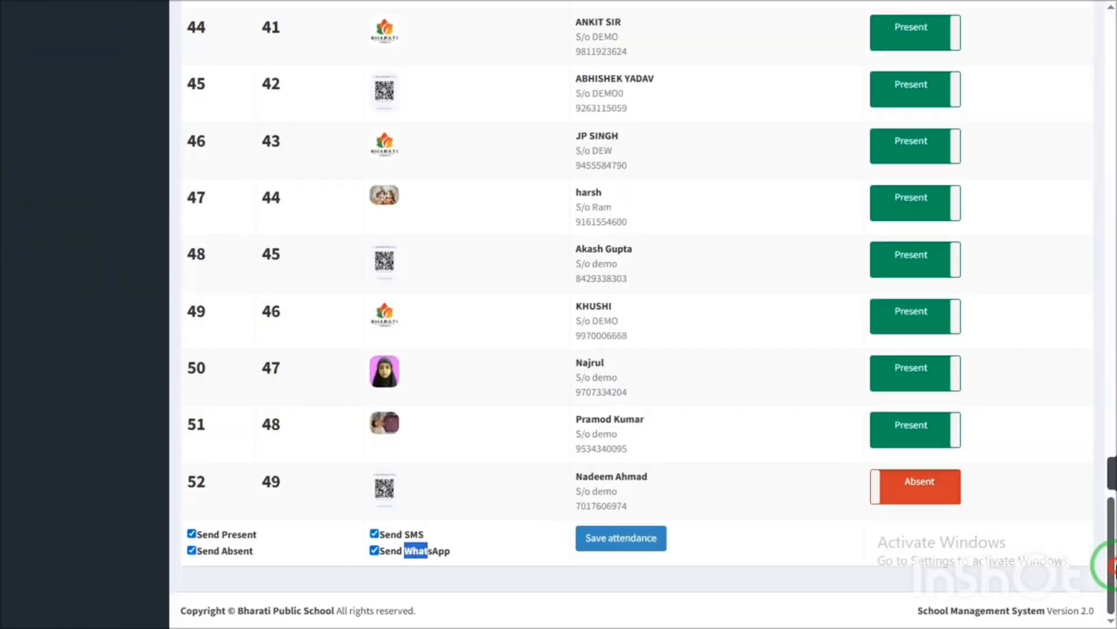
- Uncheck Send Present and Send WhatsApp, then save the attendance
{"action": "left_click", "coordinate": [196, 536]}
{"action": "left_click_drag", "start_coordinate": [207, 534], "coordinate": [257, 536]}
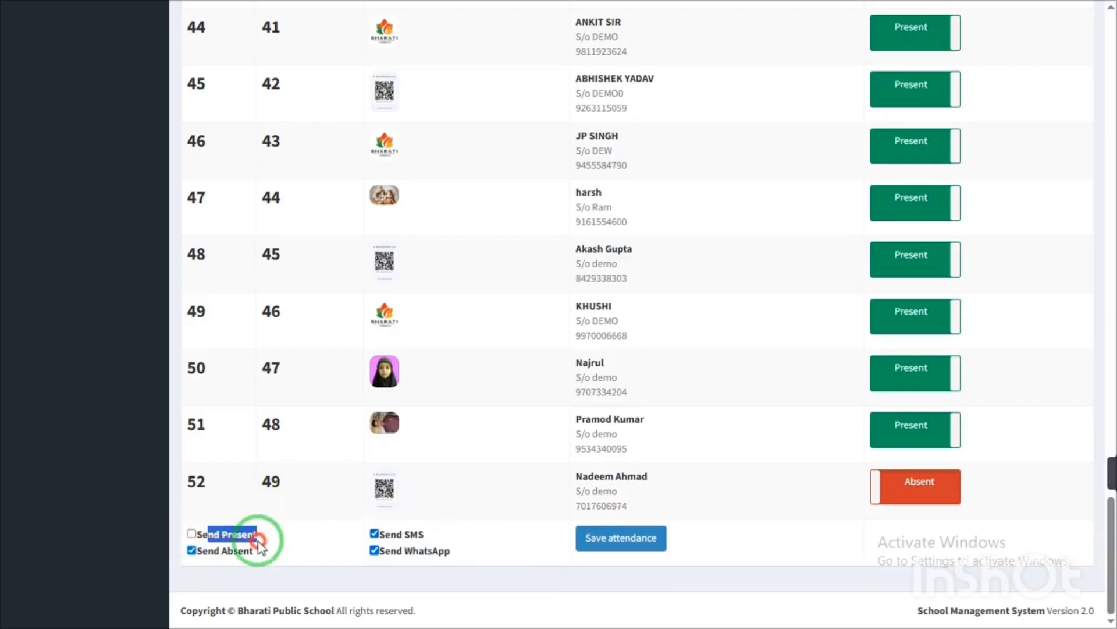
{"action": "left_click", "coordinate": [374, 551]}
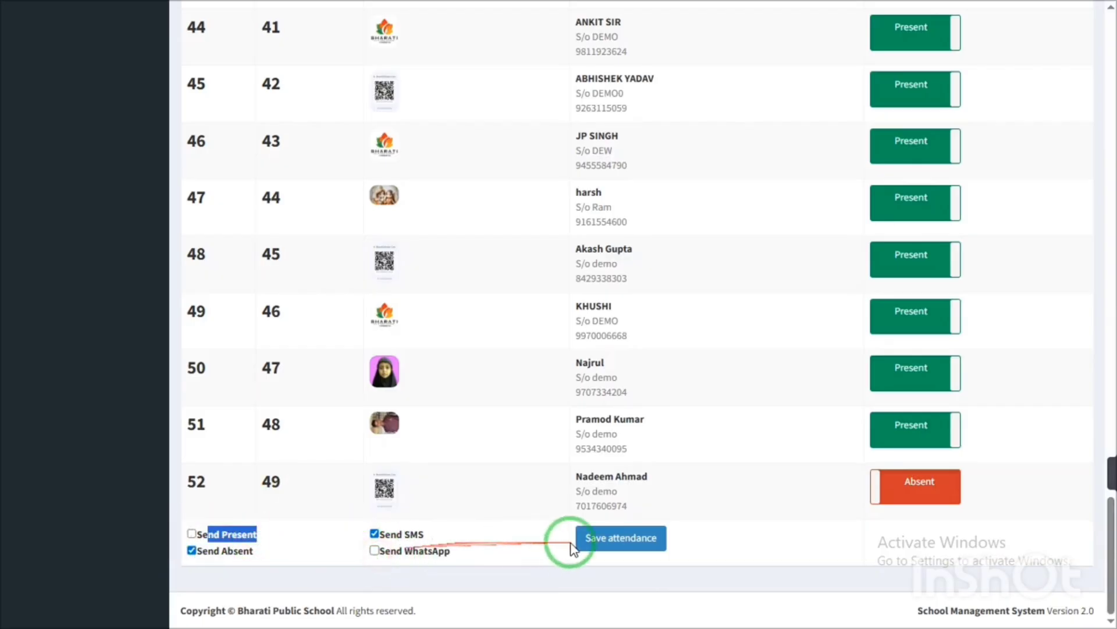
{"action": "left_click", "coordinate": [629, 547]}
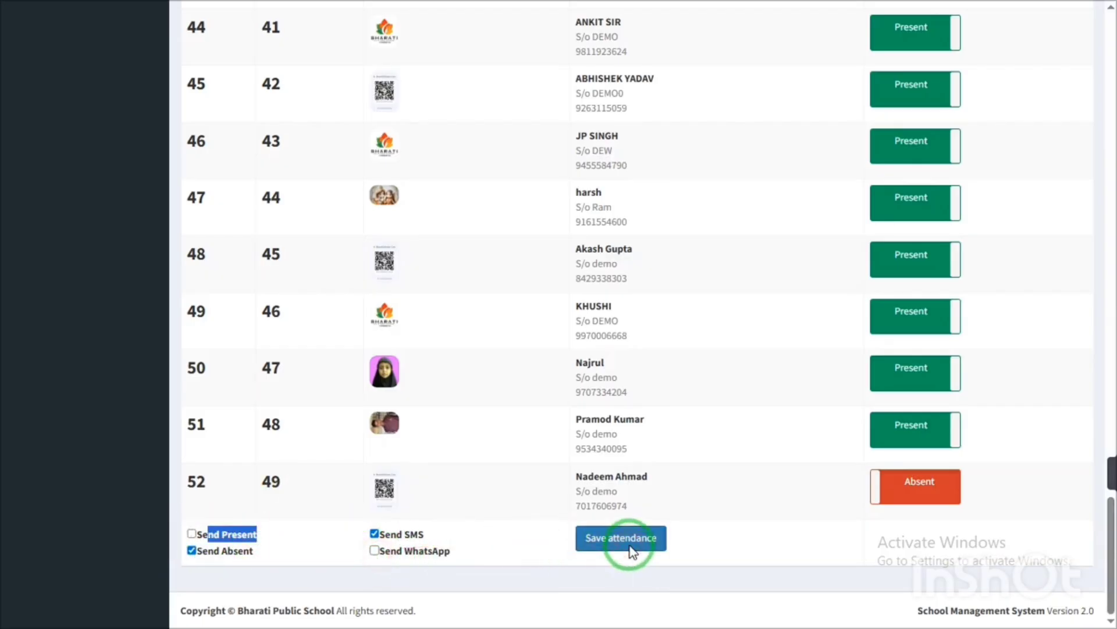
{"action": "left_click", "coordinate": [630, 546]}
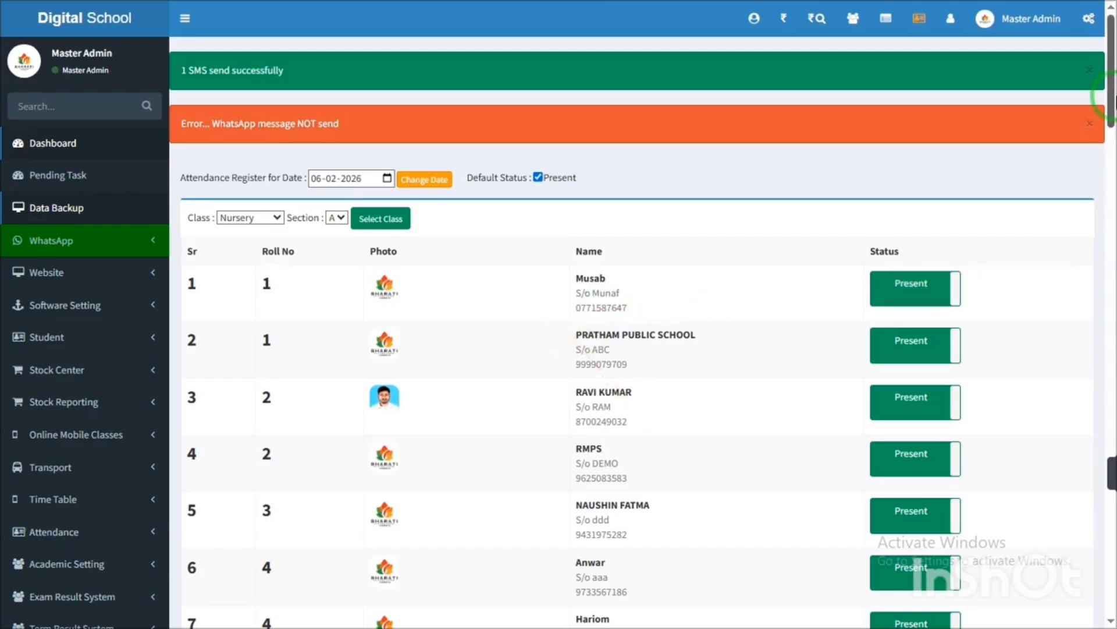
{"action": "left_click_drag", "start_coordinate": [1111, 96], "coordinate": [1111, 52]}
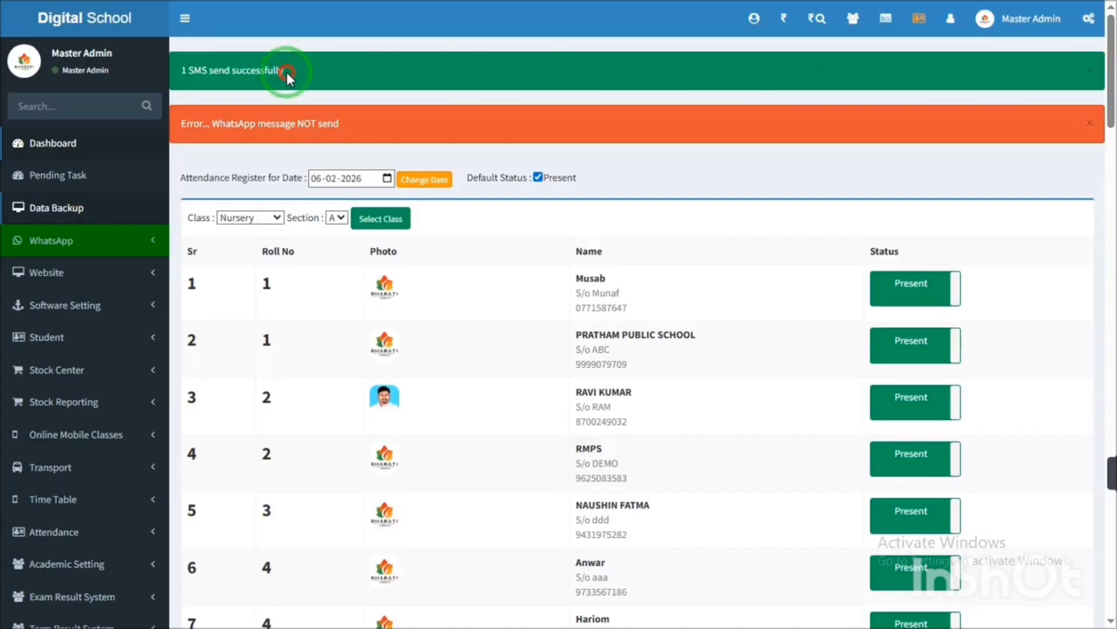
{"action": "left_click_drag", "start_coordinate": [286, 72], "coordinate": [179, 85]}
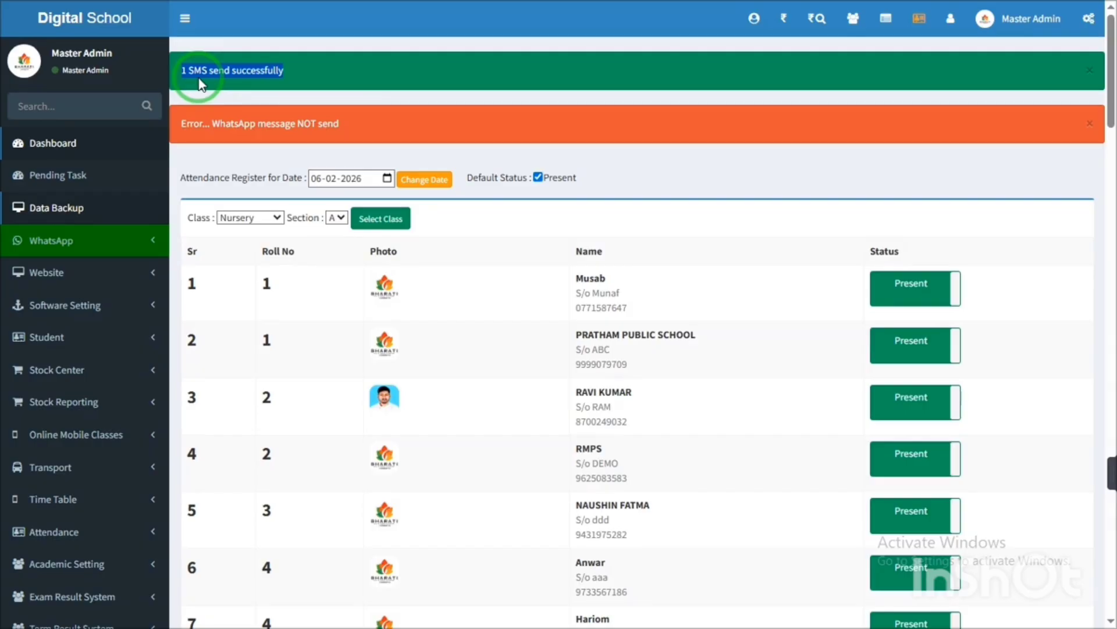
{"action": "double_click", "coordinate": [249, 75]}
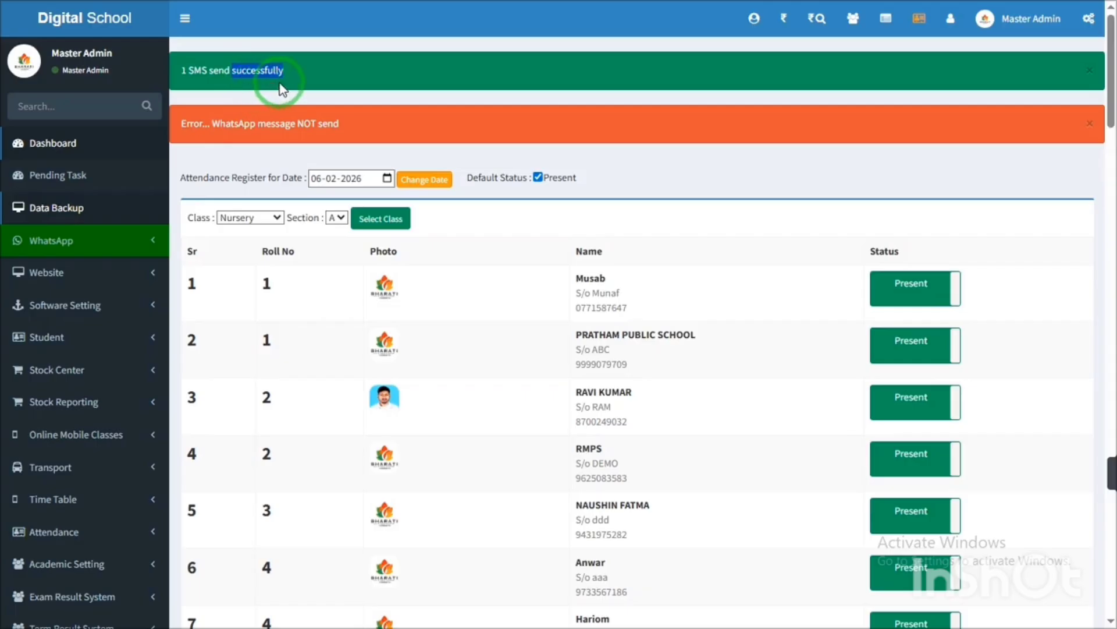
{"action": "left_click", "coordinate": [217, 72]}
{"action": "triple_click", "coordinate": [217, 72]}
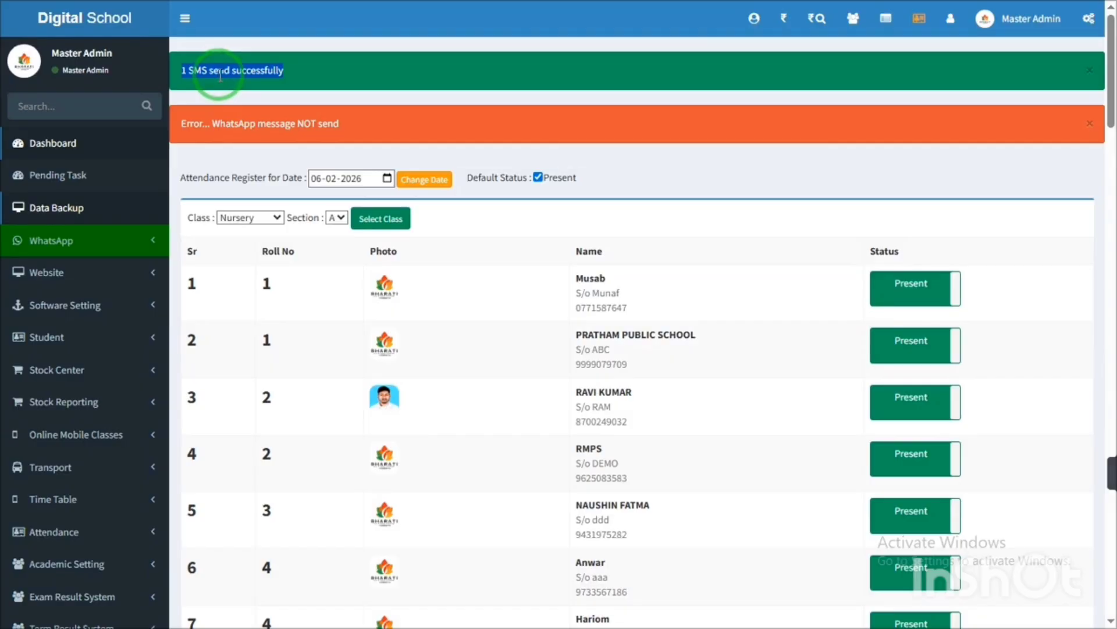
{"action": "left_click_drag", "start_coordinate": [1110, 96], "coordinate": [1112, 58]}
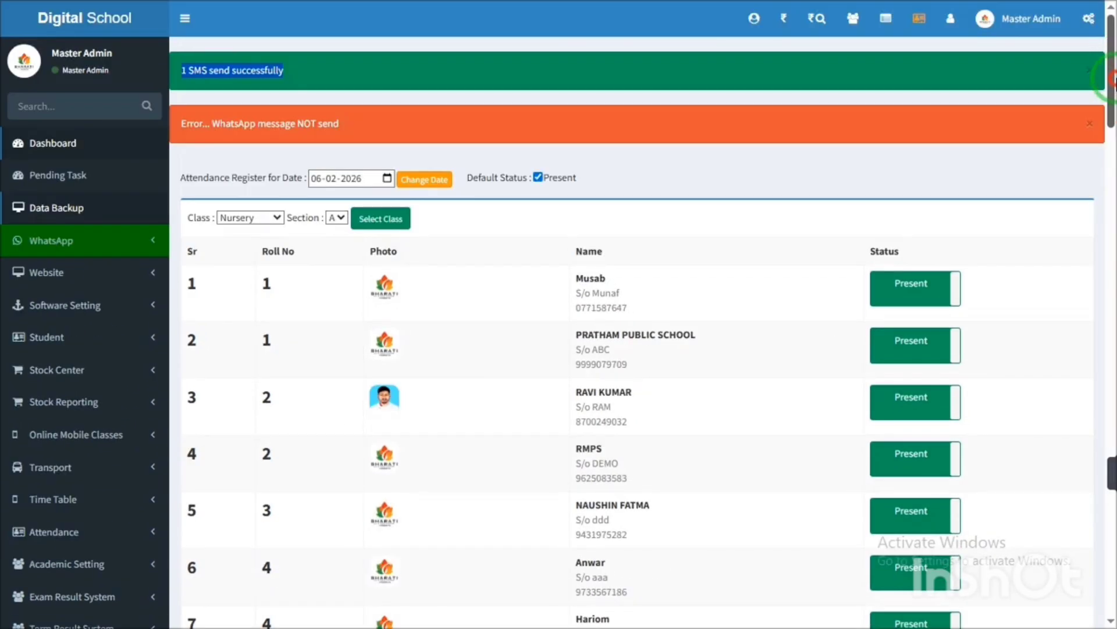
{"action": "left_click_drag", "start_coordinate": [1109, 58], "coordinate": [1108, 597]}
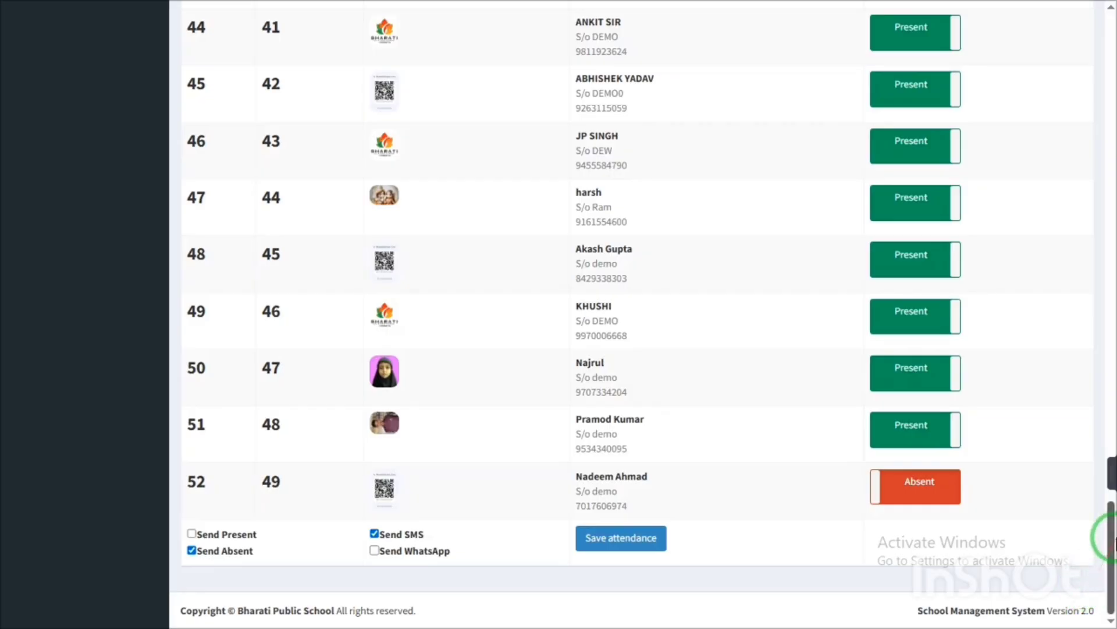
- Highlight the WhatsApp error and SMS confirmation messages, then go back to the dashboard
{"action": "left_click_drag", "start_coordinate": [1111, 524], "coordinate": [1111, 23]}
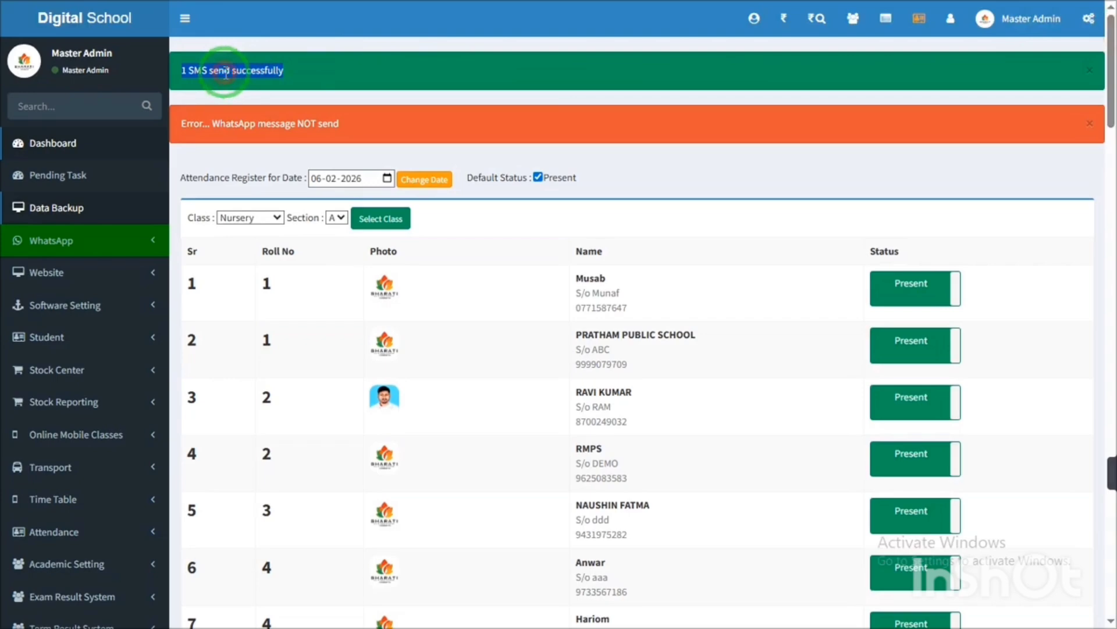
{"action": "triple_click", "coordinate": [252, 123]}
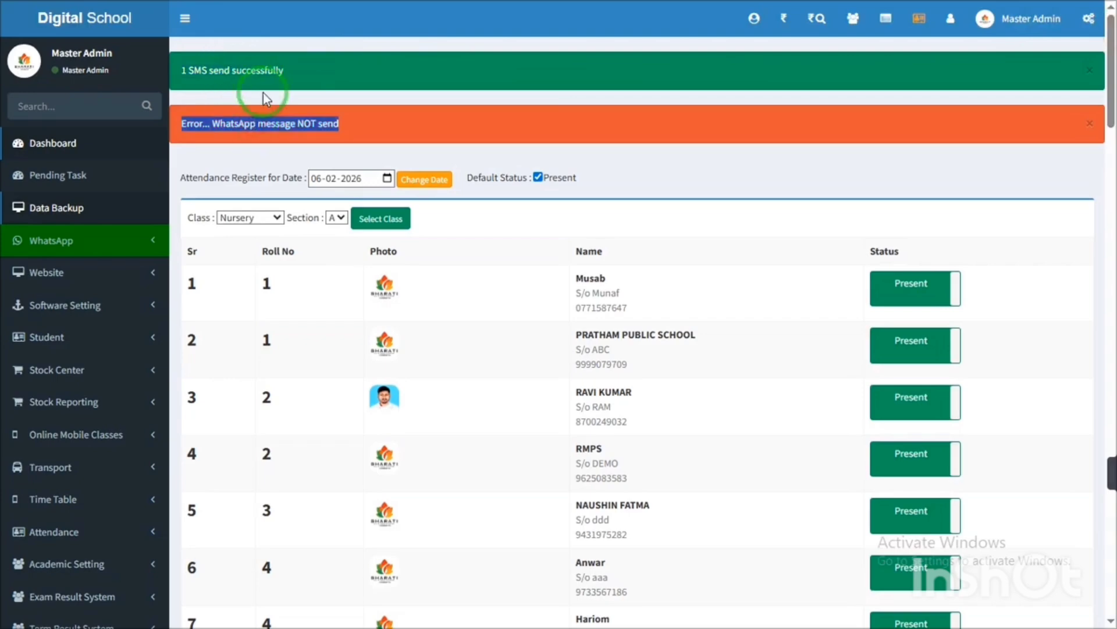
{"action": "left_click", "coordinate": [256, 72]}
{"action": "triple_click", "coordinate": [256, 73]}
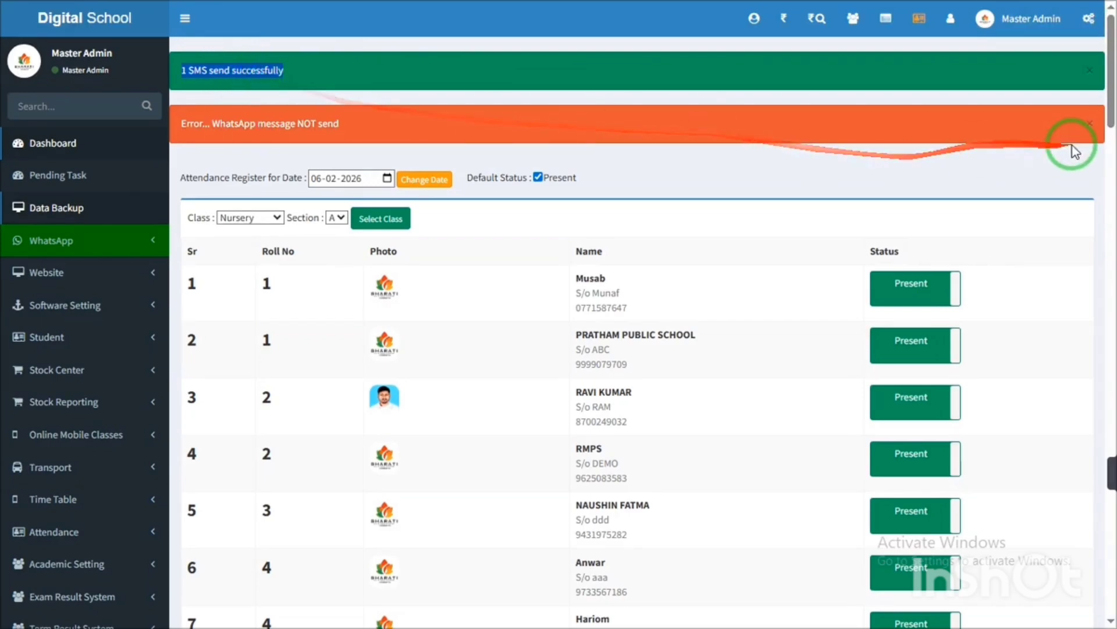
{"action": "mouse_move", "coordinate": [1109, 63]}
{"action": "left_mouse_down"}
{"action": "mouse_move", "coordinate": [1112, 603]}
{"action": "mouse_move", "coordinate": [1110, 58]}
{"action": "left_mouse_up"}
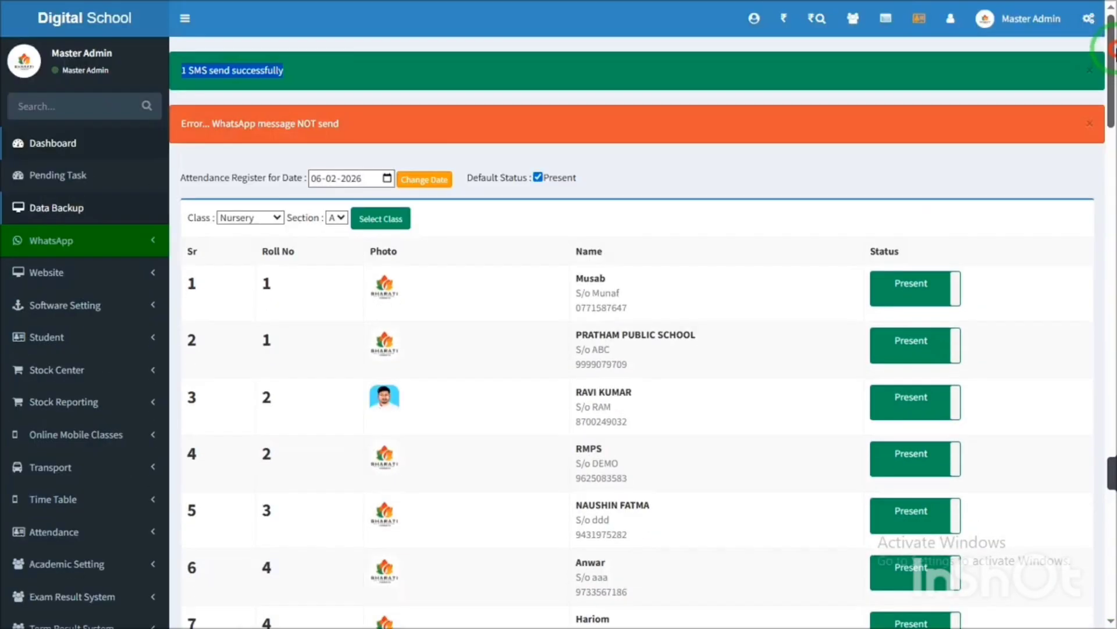
{"action": "left_click", "coordinate": [120, 22]}
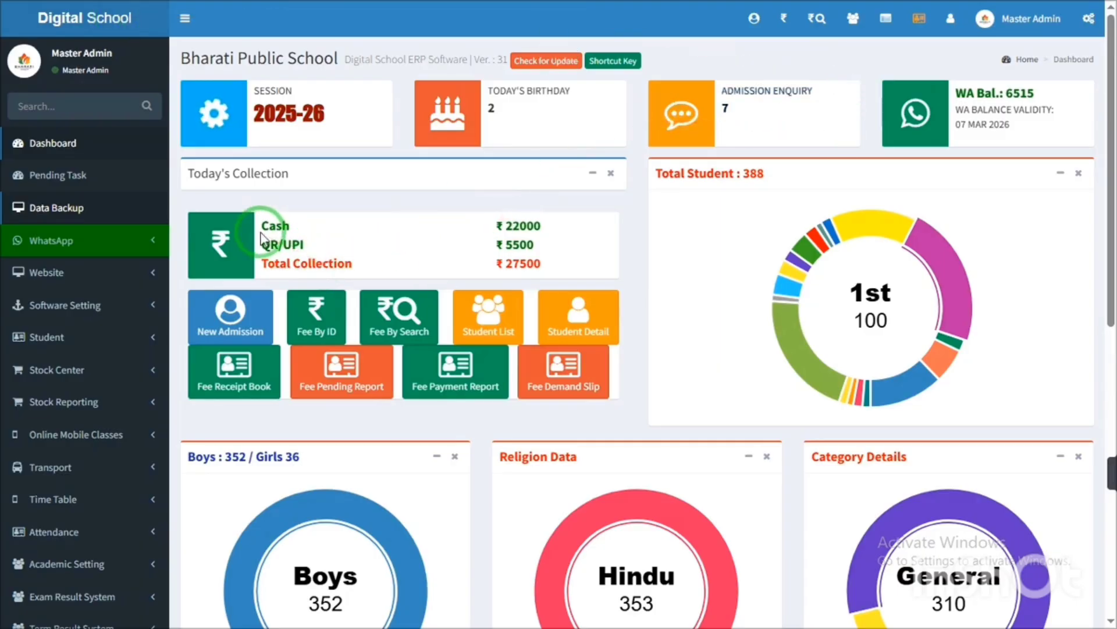
- Open Bell Sound Manager under Website, showing the weekly schedule starting with the 08:40:00 Assembly Announcement
{"action": "left_click_drag", "start_coordinate": [1109, 179], "coordinate": [1111, 205]}
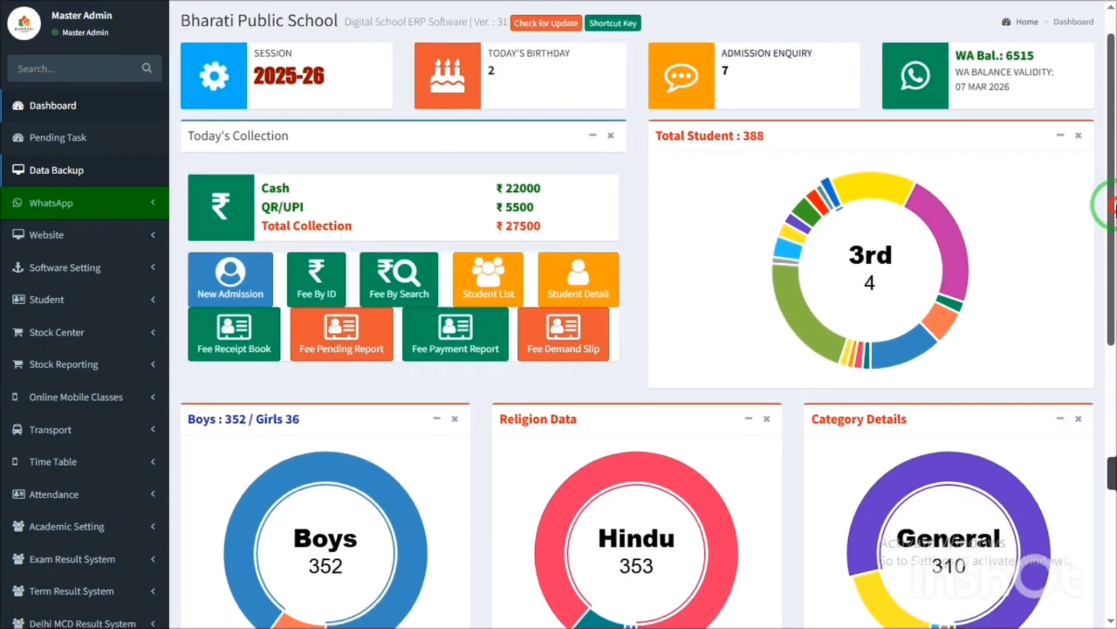
{"action": "left_click", "coordinate": [71, 239]}
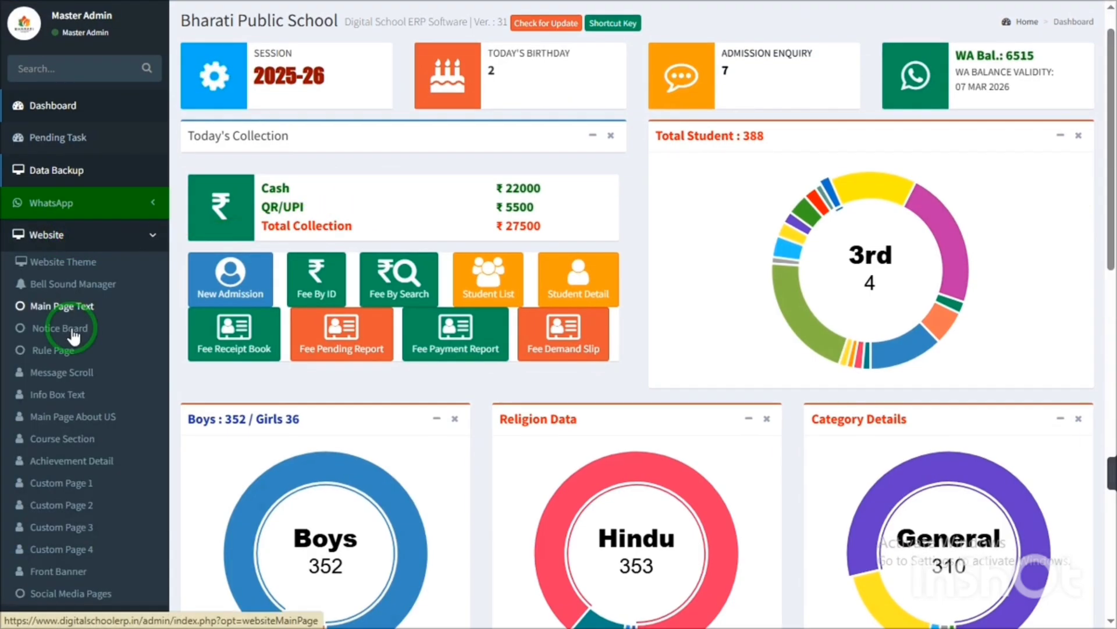
{"action": "left_click", "coordinate": [51, 306]}
{"action": "left_click", "coordinate": [48, 240]}
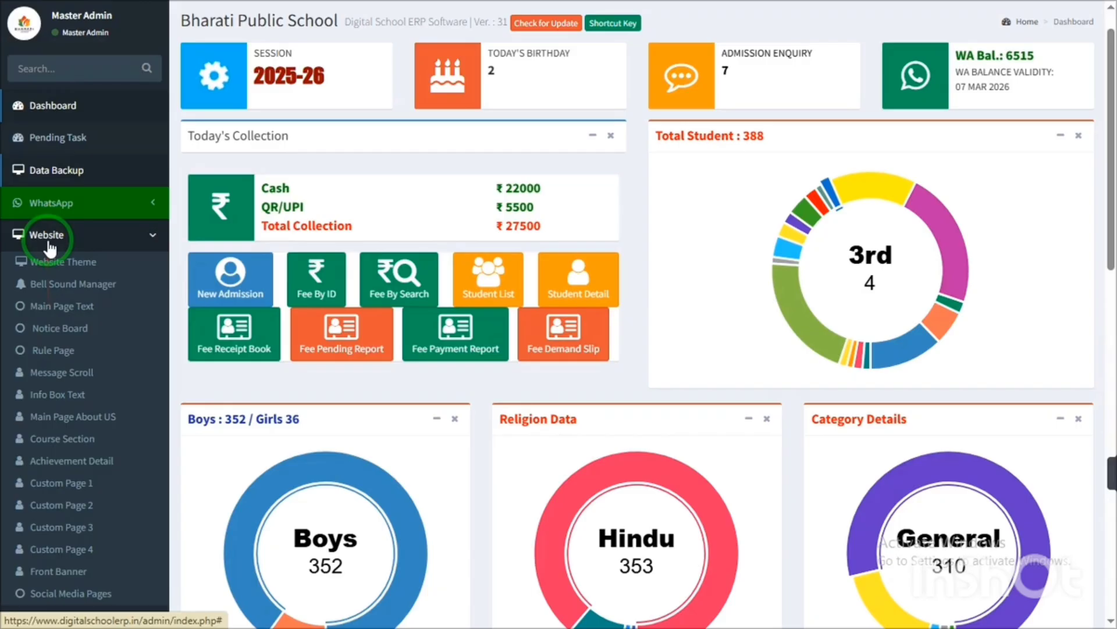
{"action": "left_click", "coordinate": [62, 269]}
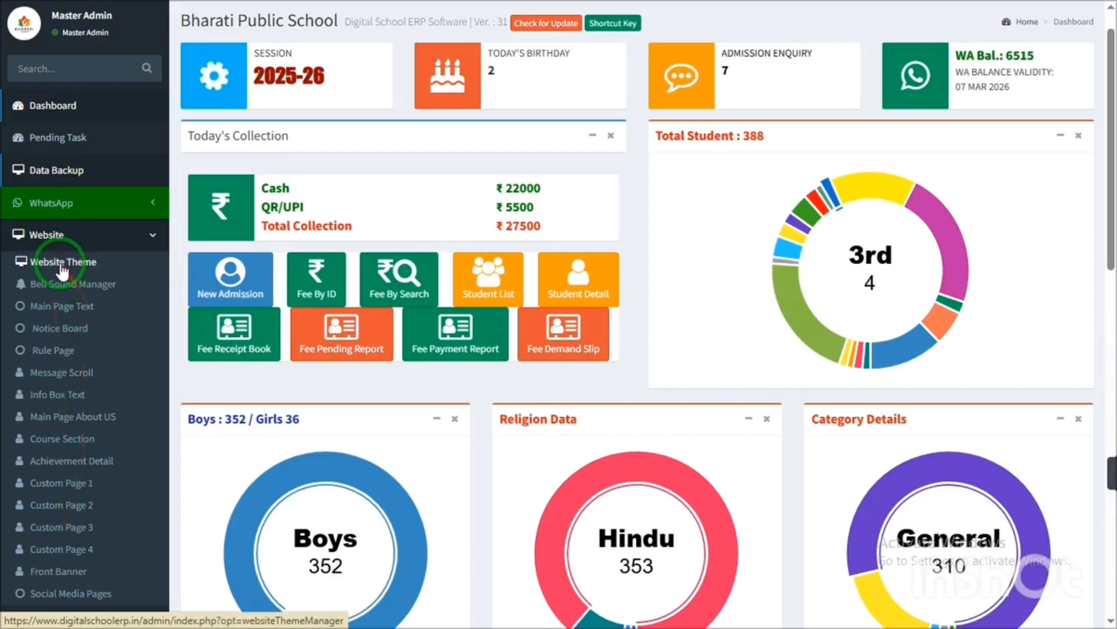
{"action": "left_click", "coordinate": [90, 597]}
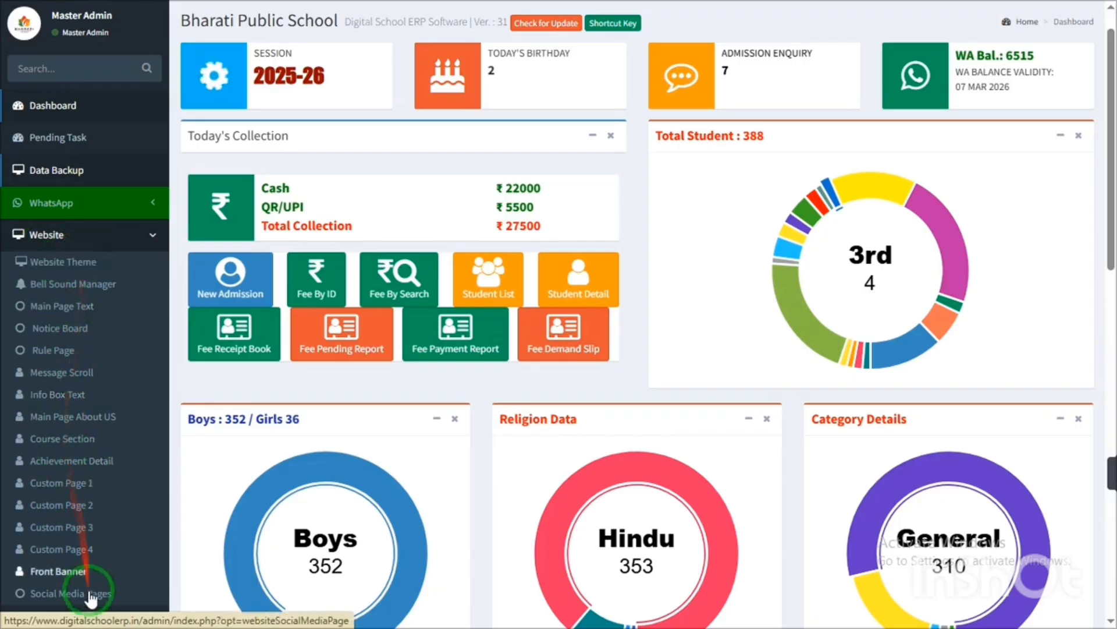
{"action": "left_click", "coordinate": [68, 235]}
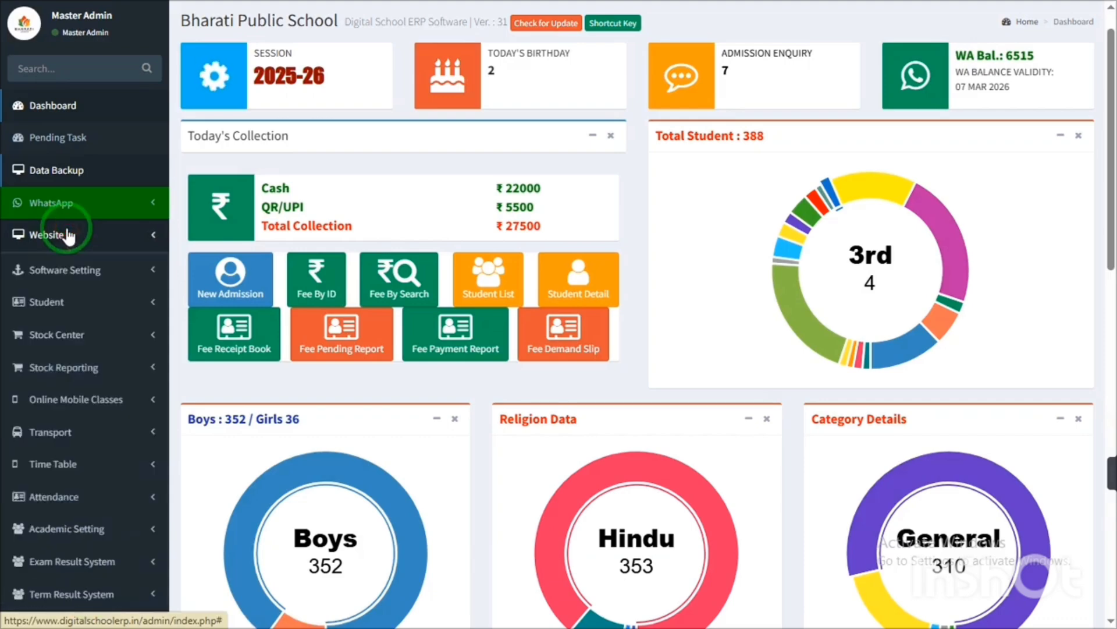
{"action": "left_click", "coordinate": [66, 234]}
{"action": "left_click", "coordinate": [67, 285]}
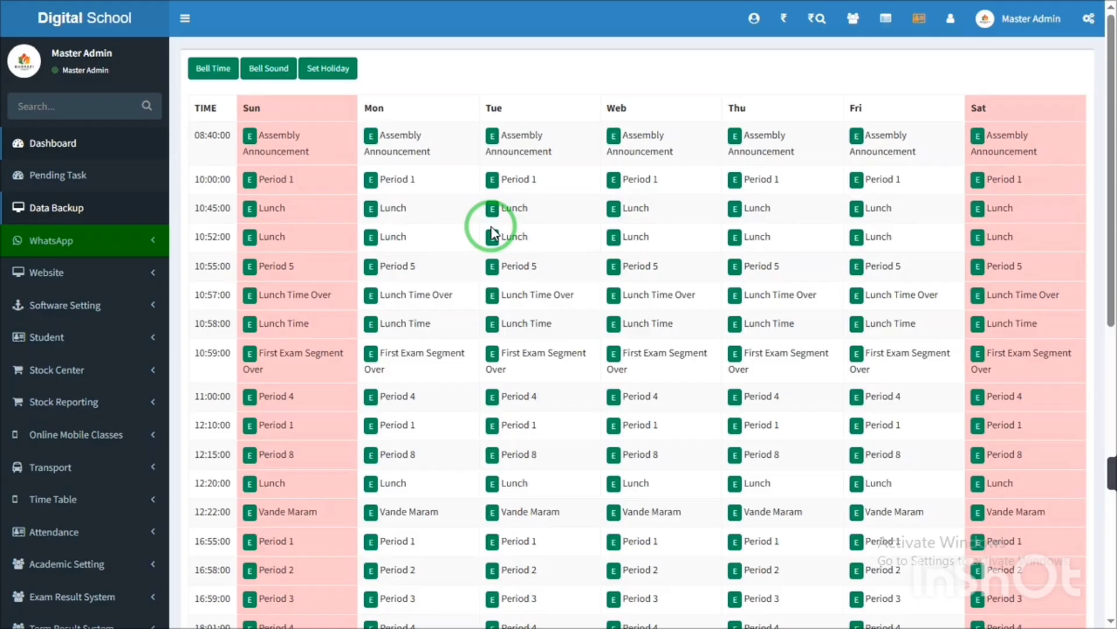
- Highlight the 08:40:00 Assembly and Monday lunch entries, then open Bell Sound and play Diary Check
{"action": "left_click", "coordinate": [196, 134]}
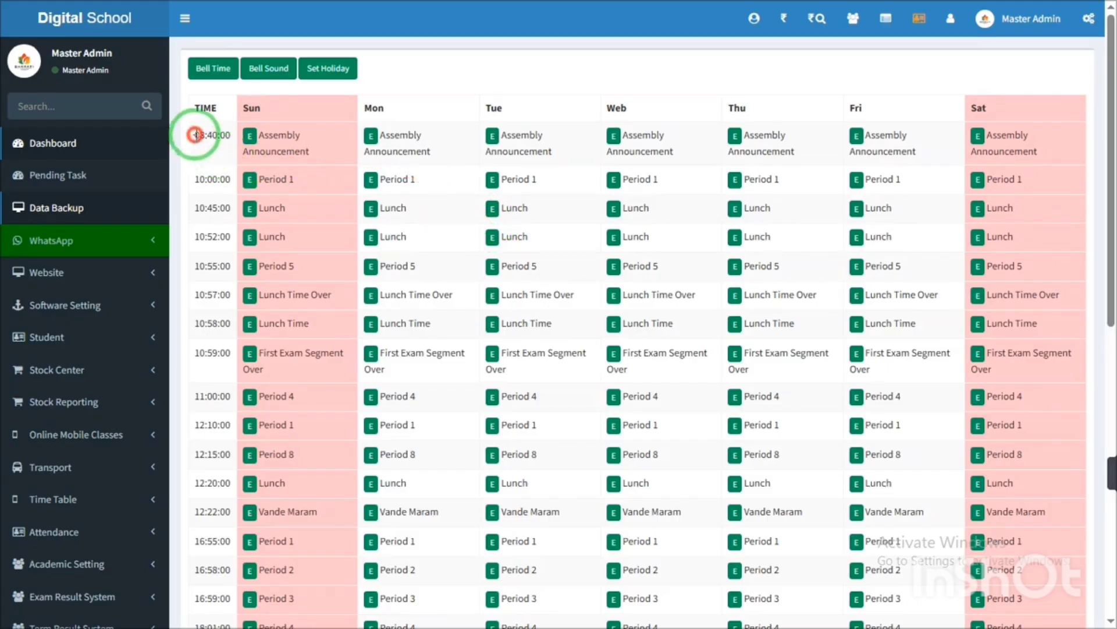
{"action": "left_click_drag", "start_coordinate": [196, 134], "coordinate": [233, 142]}
{"action": "left_click_drag", "start_coordinate": [385, 135], "coordinate": [410, 262]}
{"action": "left_click", "coordinate": [425, 299]}
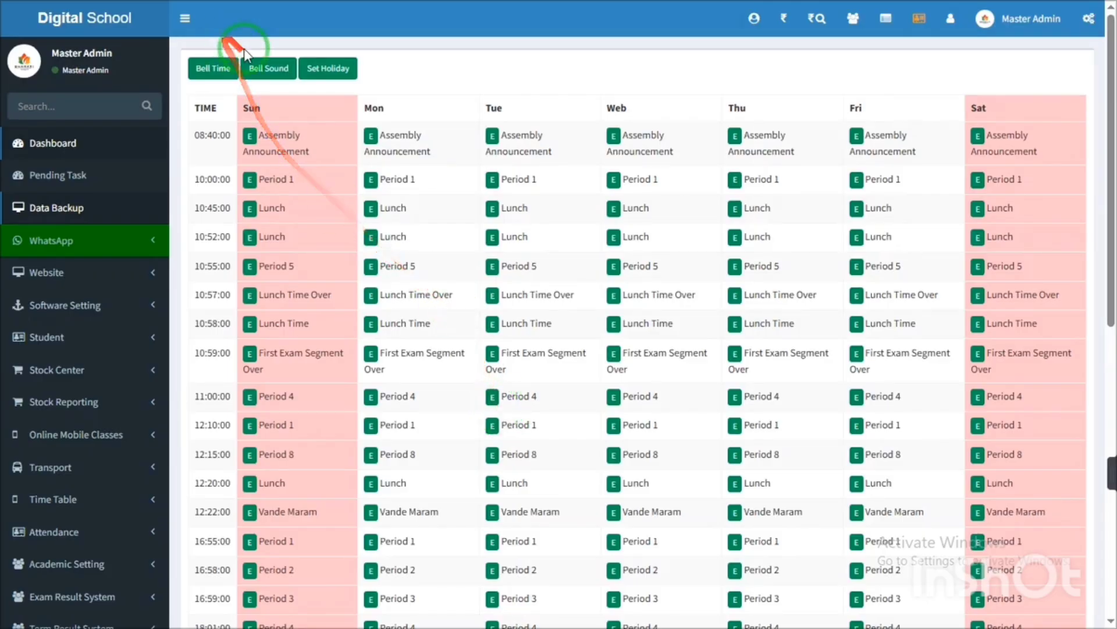
{"action": "left_click", "coordinate": [265, 78]}
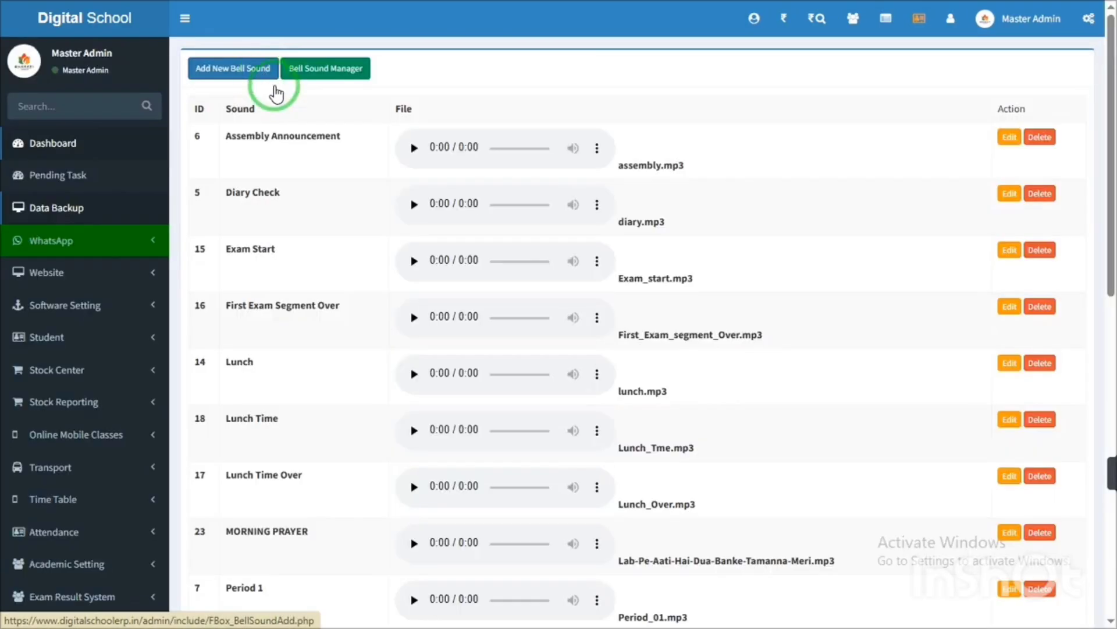
{"action": "left_click", "coordinate": [413, 204]}
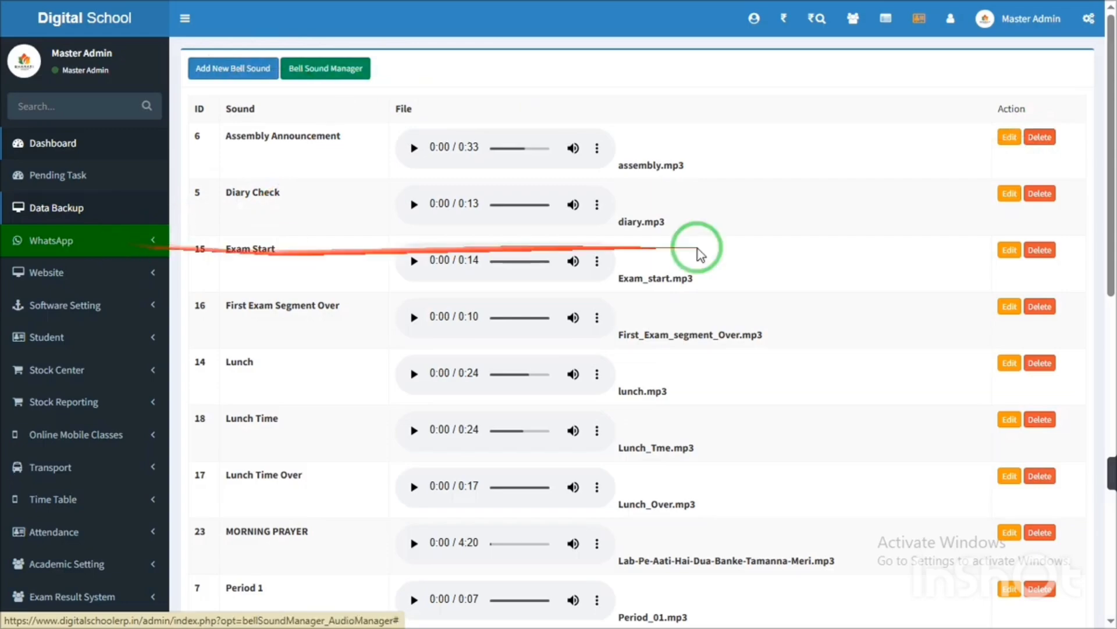
{"action": "left_click_drag", "start_coordinate": [1113, 145], "coordinate": [1113, 192]}
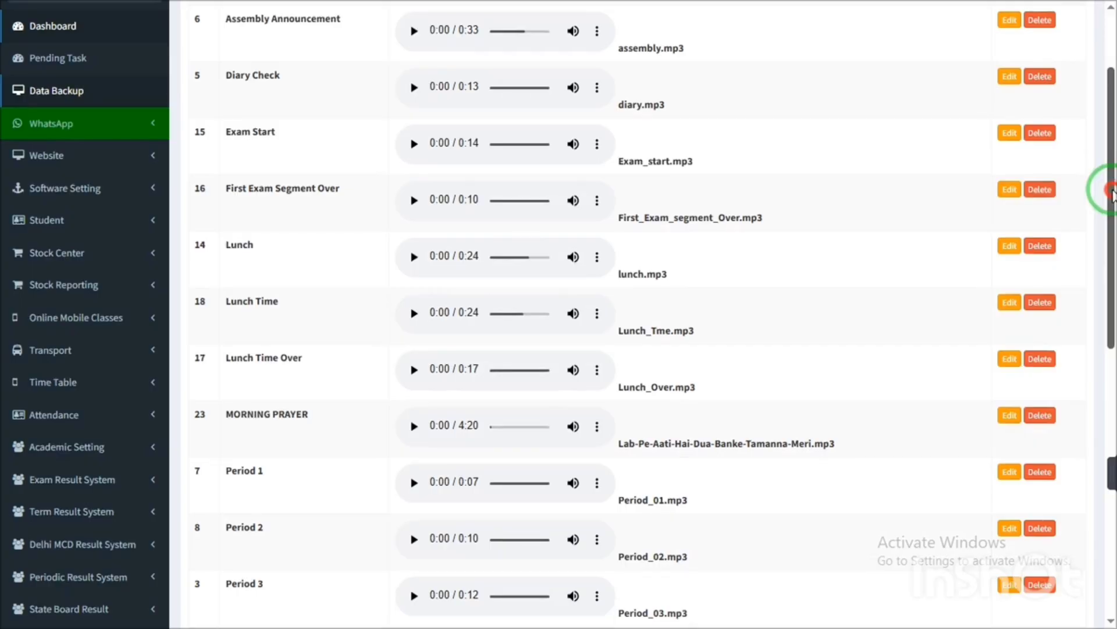
{"action": "left_click_drag", "start_coordinate": [1113, 192], "coordinate": [1113, 137]}
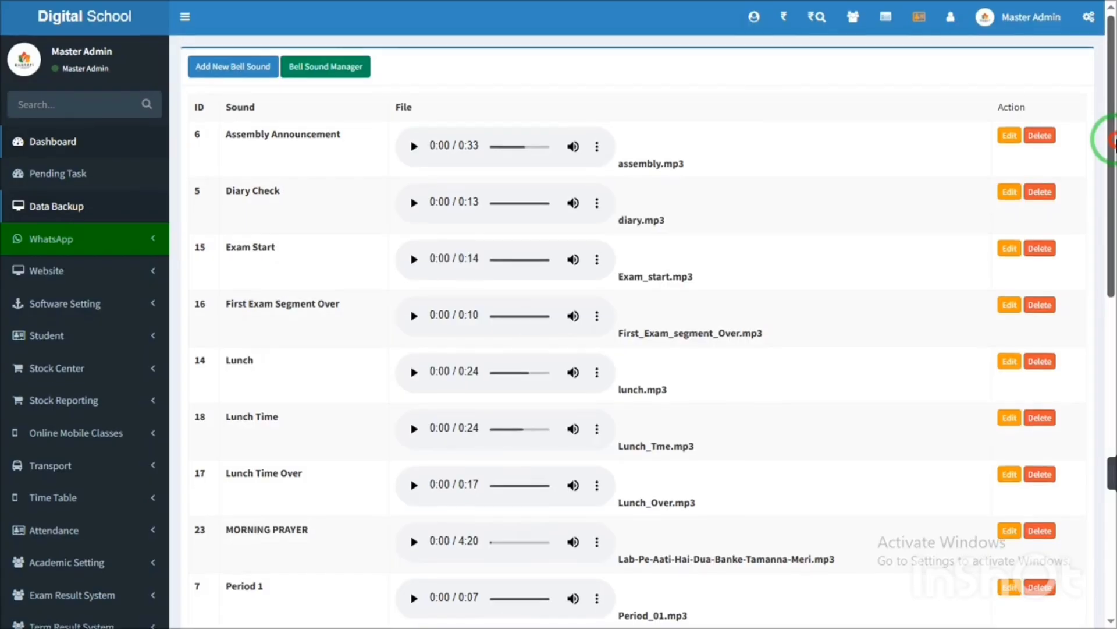
{"action": "left_click_drag", "start_coordinate": [1111, 138], "coordinate": [1111, 180]}
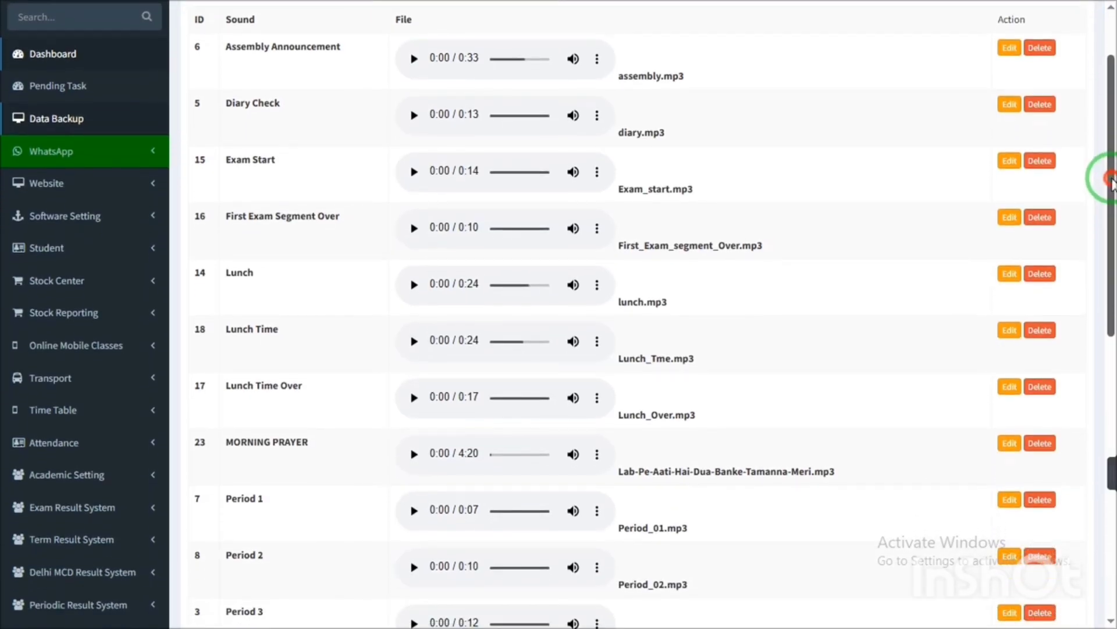
{"action": "left_click", "coordinate": [100, 182]}
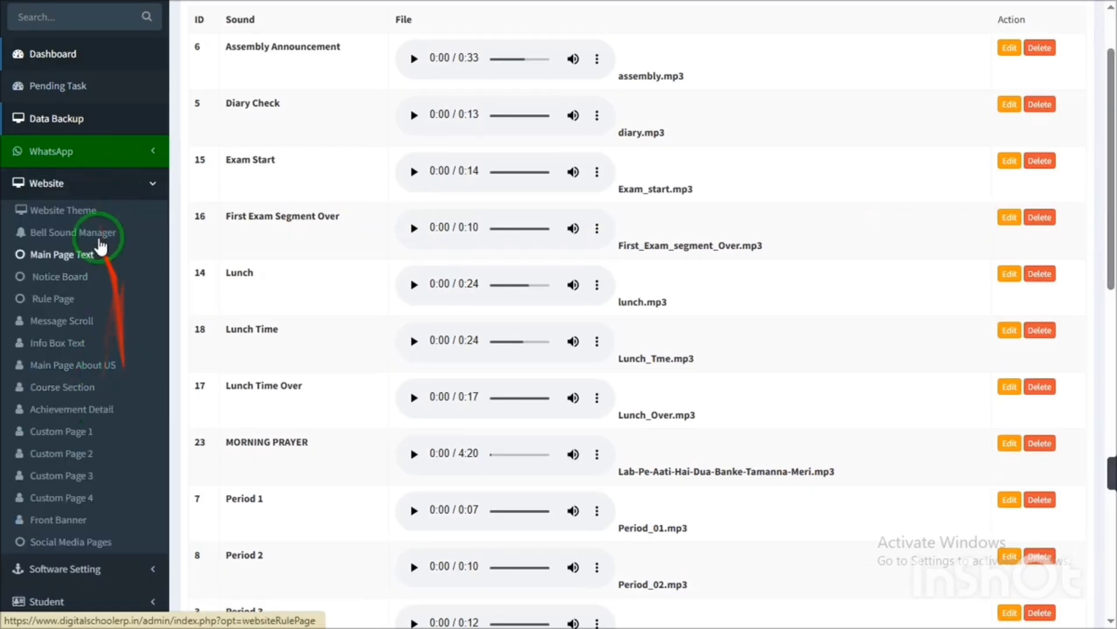
{"action": "left_click", "coordinate": [88, 196]}
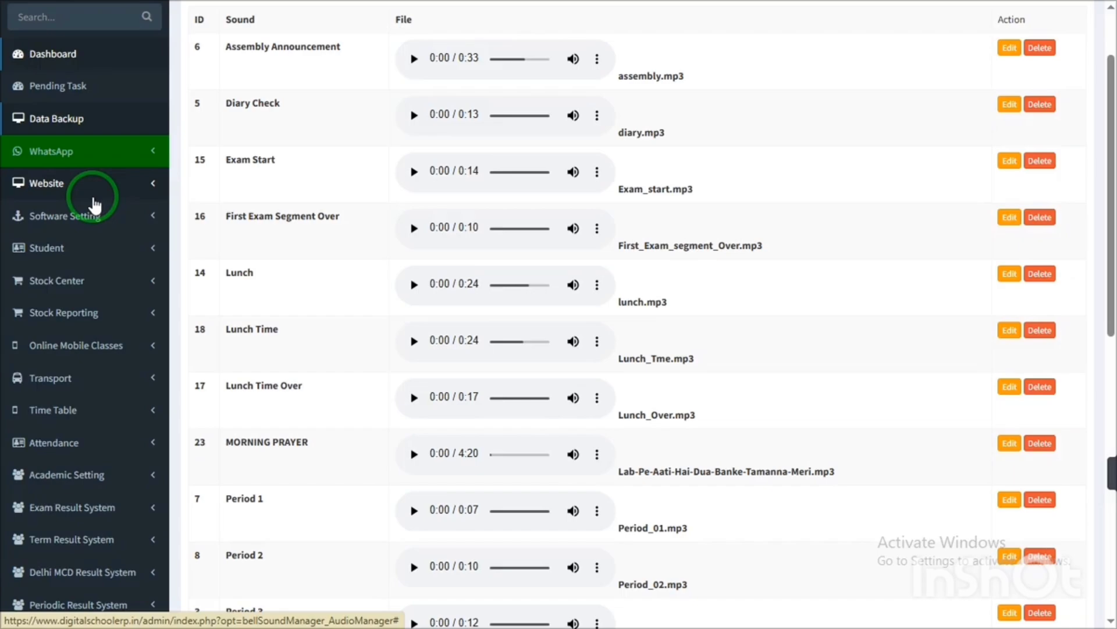
{"action": "mouse_move", "coordinate": [1108, 167]}
{"action": "left_mouse_down"}
{"action": "mouse_move", "coordinate": [1106, 264]}
{"action": "mouse_move", "coordinate": [1093, 181]}
{"action": "left_mouse_up"}
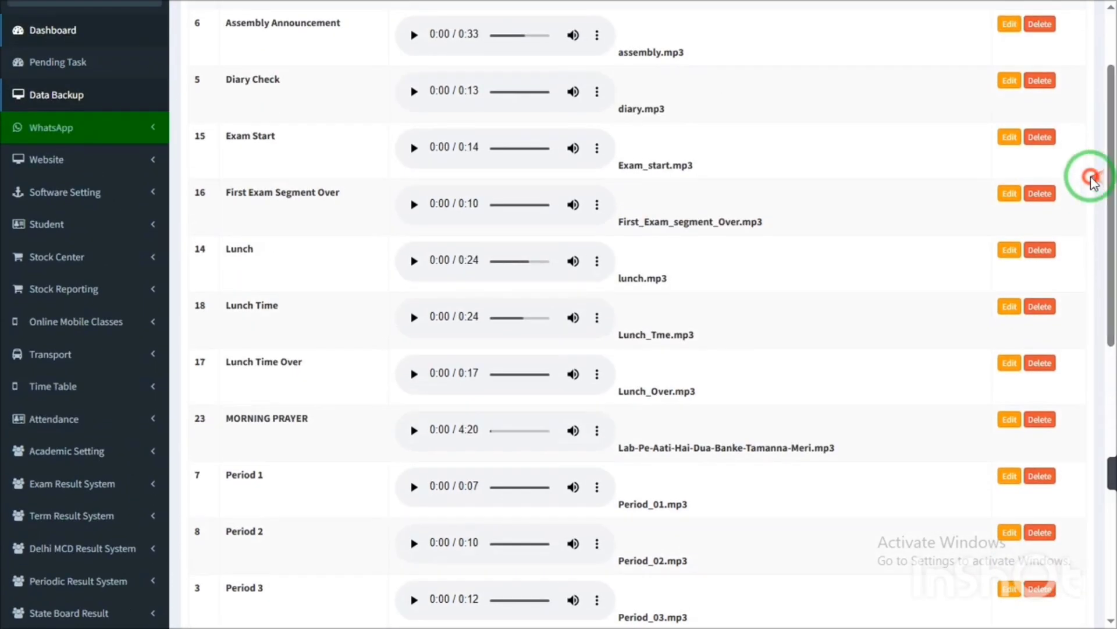
{"action": "left_click", "coordinate": [50, 224]}
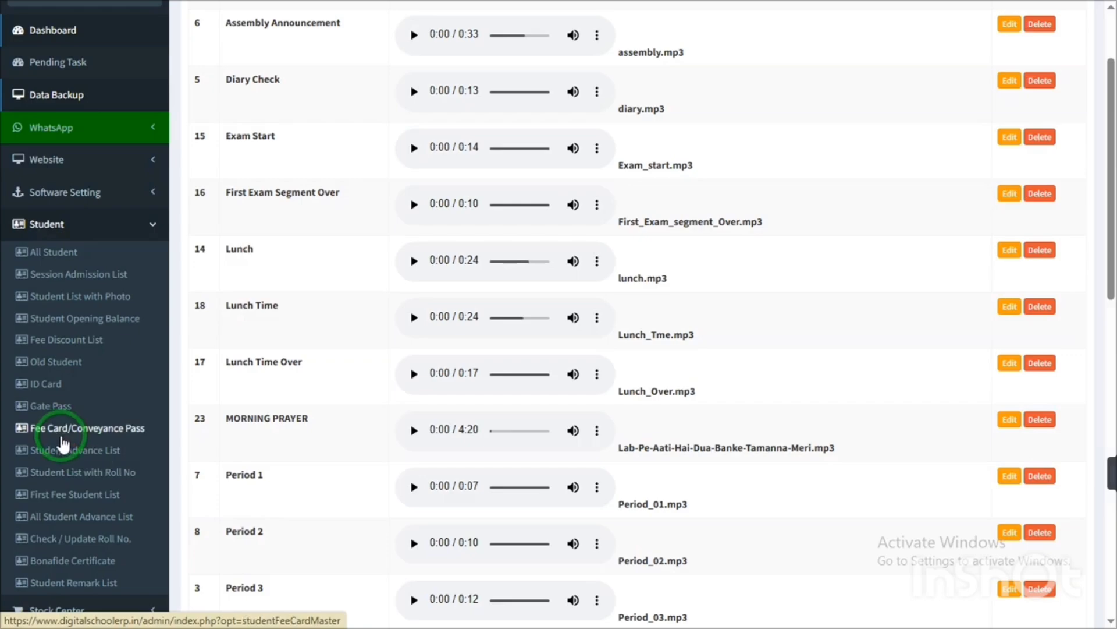
{"action": "left_click", "coordinate": [64, 235]}
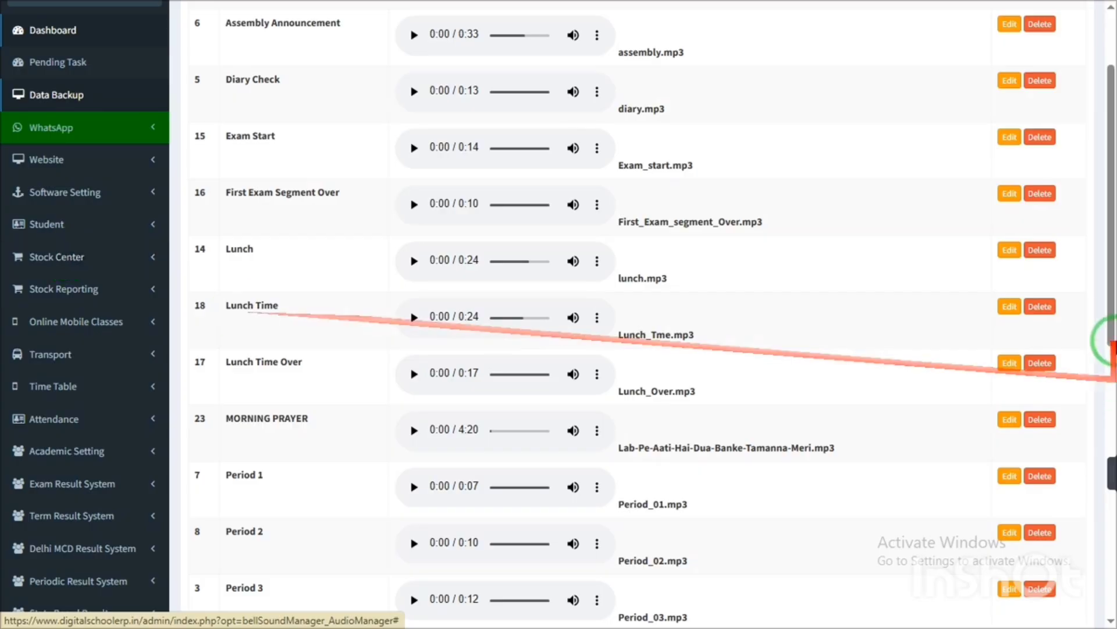
{"action": "left_click_drag", "start_coordinate": [1109, 267], "coordinate": [1078, 506]}
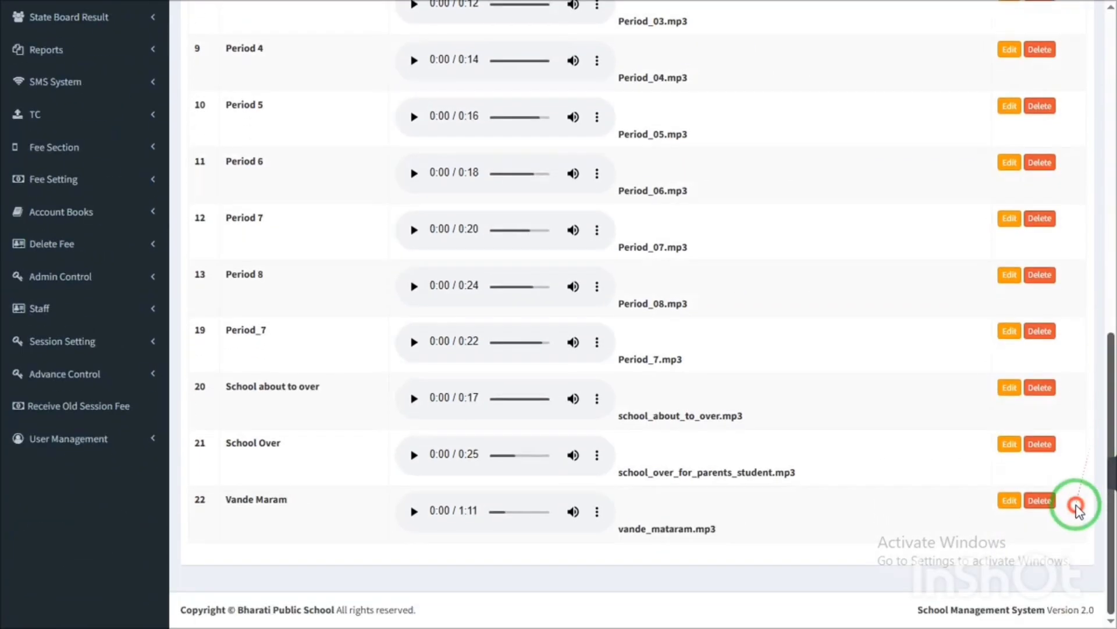
{"action": "left_click", "coordinate": [52, 311]}
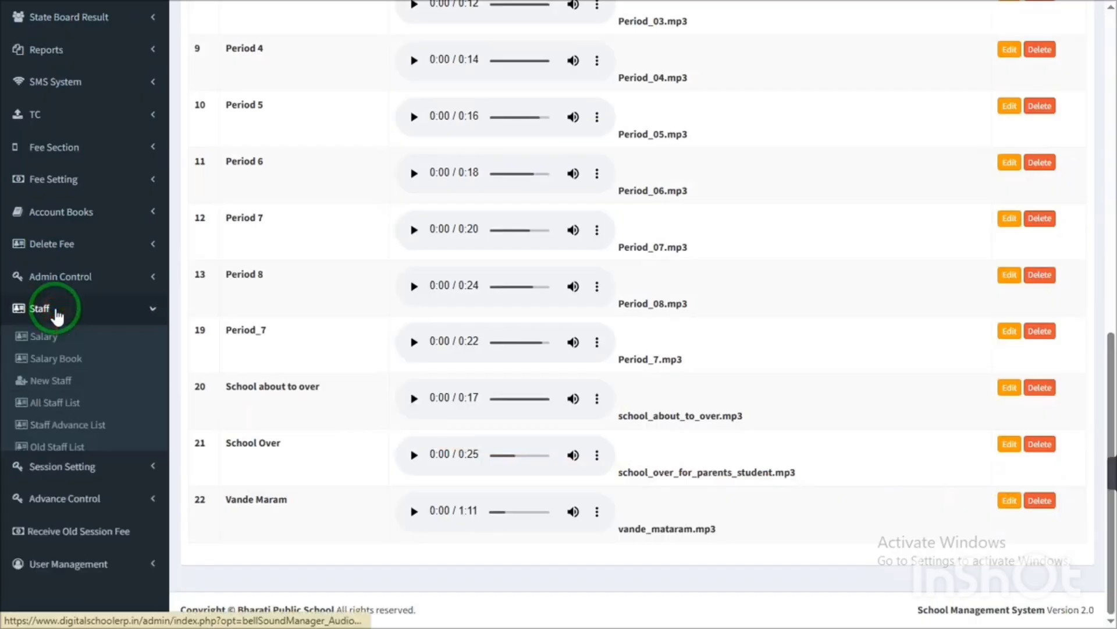
{"action": "left_click", "coordinate": [52, 381]}
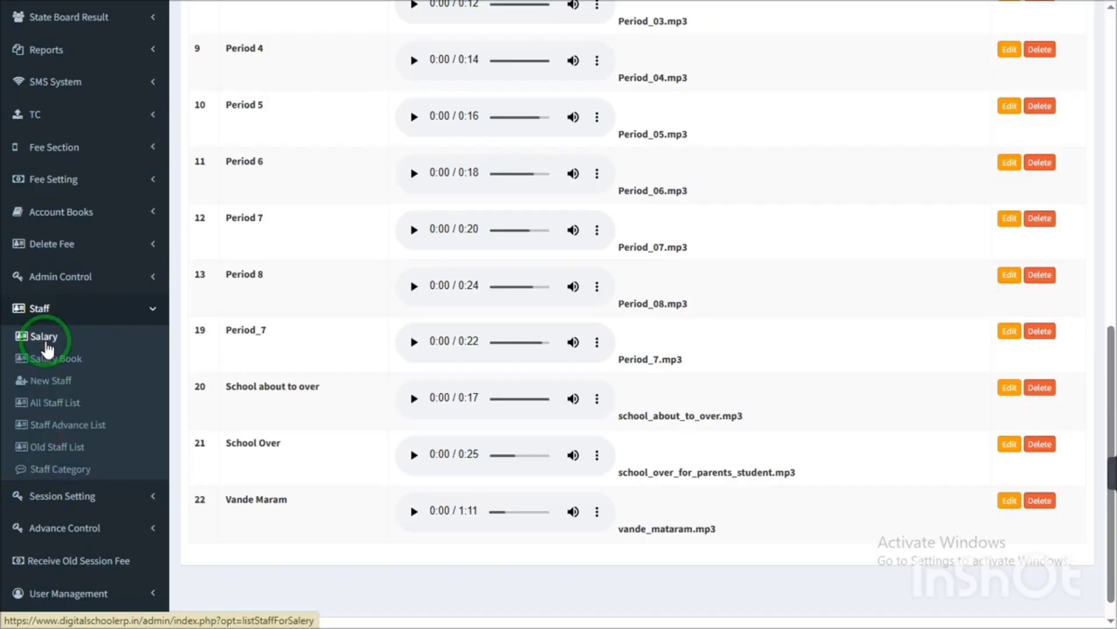
{"action": "left_click", "coordinate": [57, 315]}
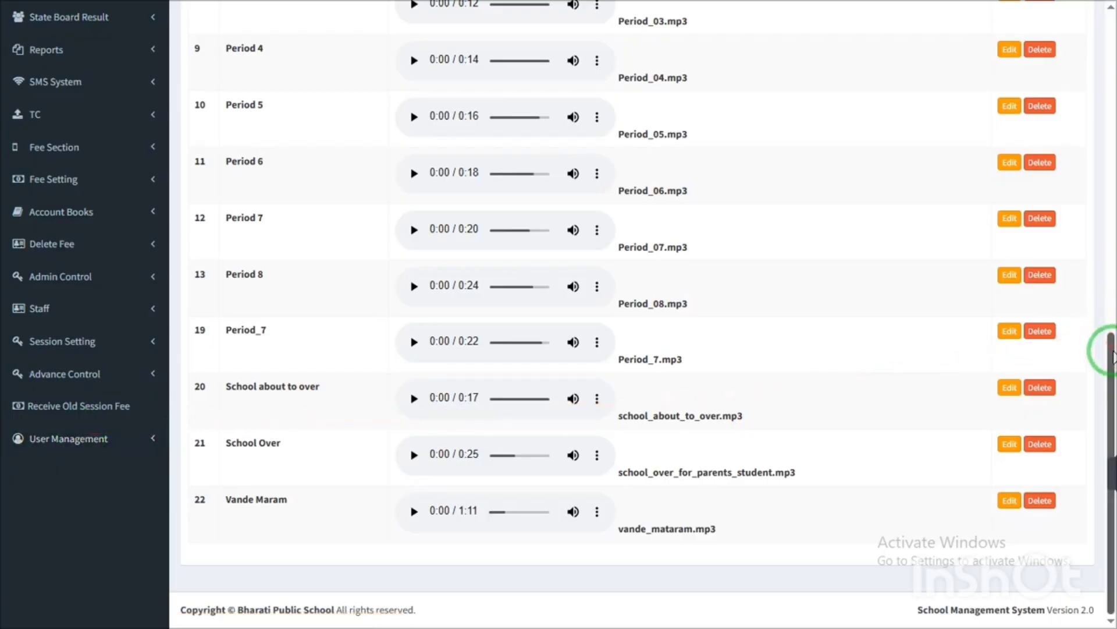
{"action": "mouse_move", "coordinate": [1112, 374]}
{"action": "left_mouse_down"}
{"action": "mouse_move", "coordinate": [517, 462]}
{"action": "mouse_move", "coordinate": [92, 457]}
{"action": "mouse_move", "coordinate": [85, 444]}
{"action": "left_mouse_up"}
{"action": "left_click", "coordinate": [83, 443]}
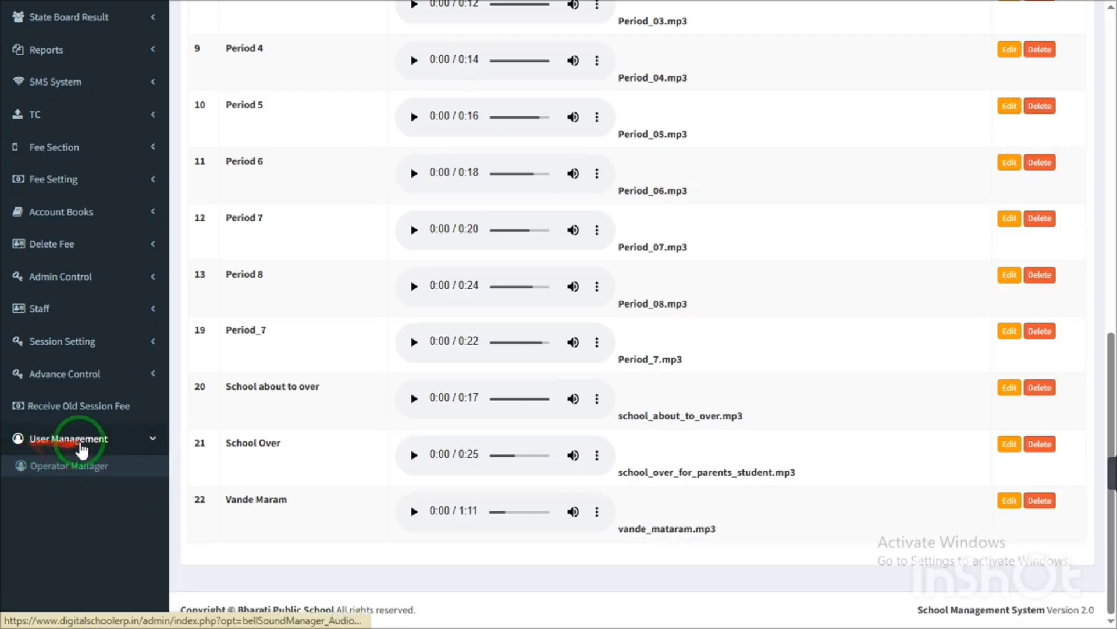
{"action": "left_click", "coordinate": [74, 471]}
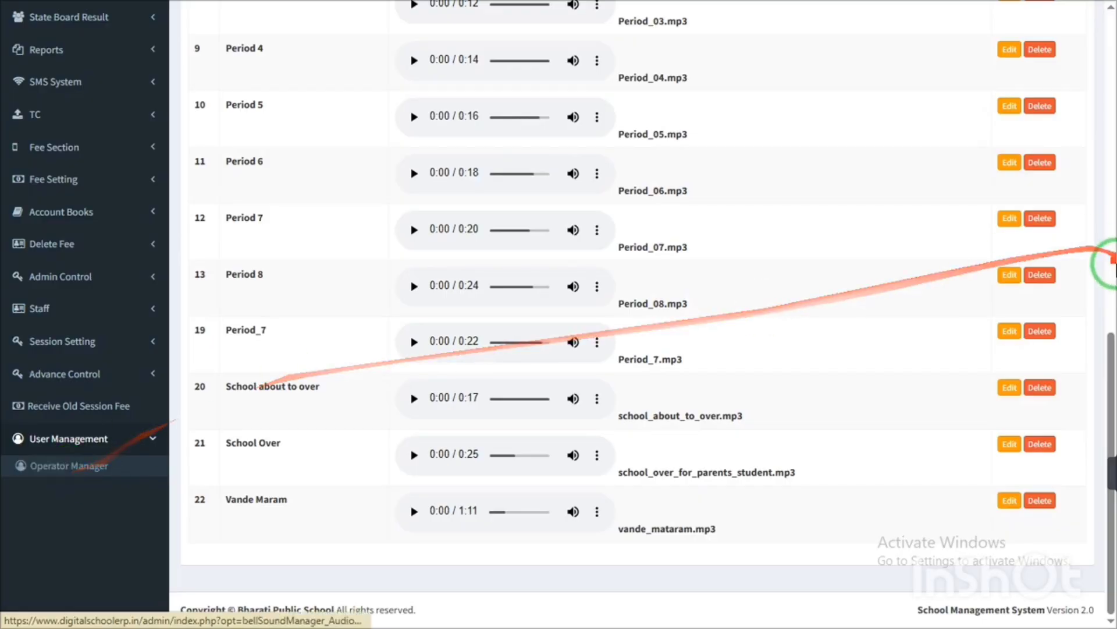
{"action": "left_click_drag", "start_coordinate": [1112, 366], "coordinate": [1102, 51]}
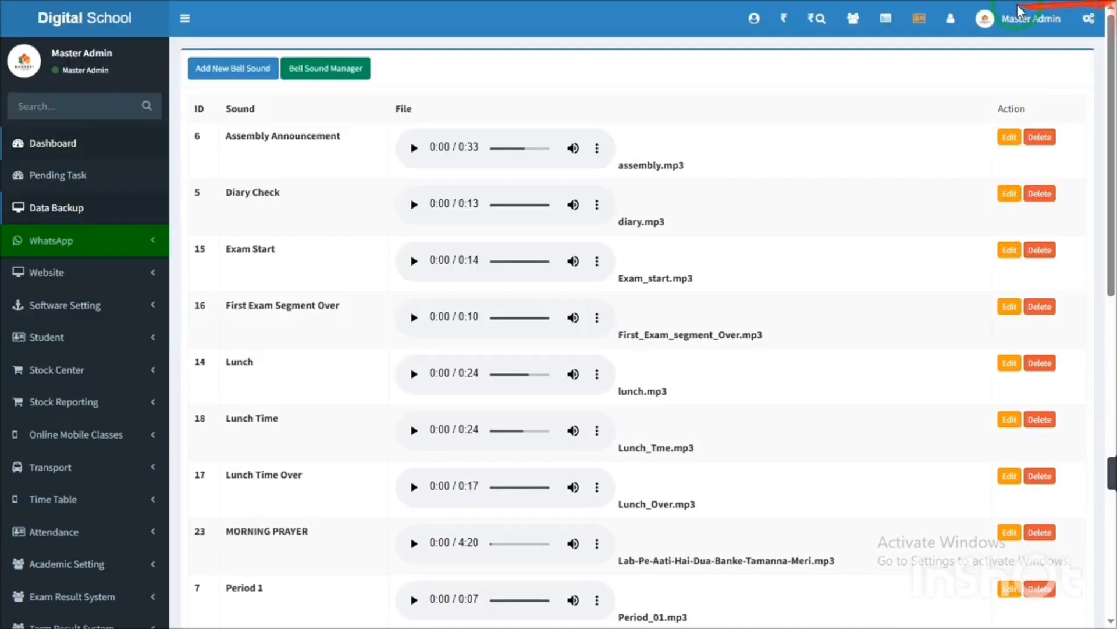
- Highlight the logged-in admin's name and role, then expand Account Books in the sidebar
{"action": "left_click_drag", "start_coordinate": [61, 47], "coordinate": [115, 71]}
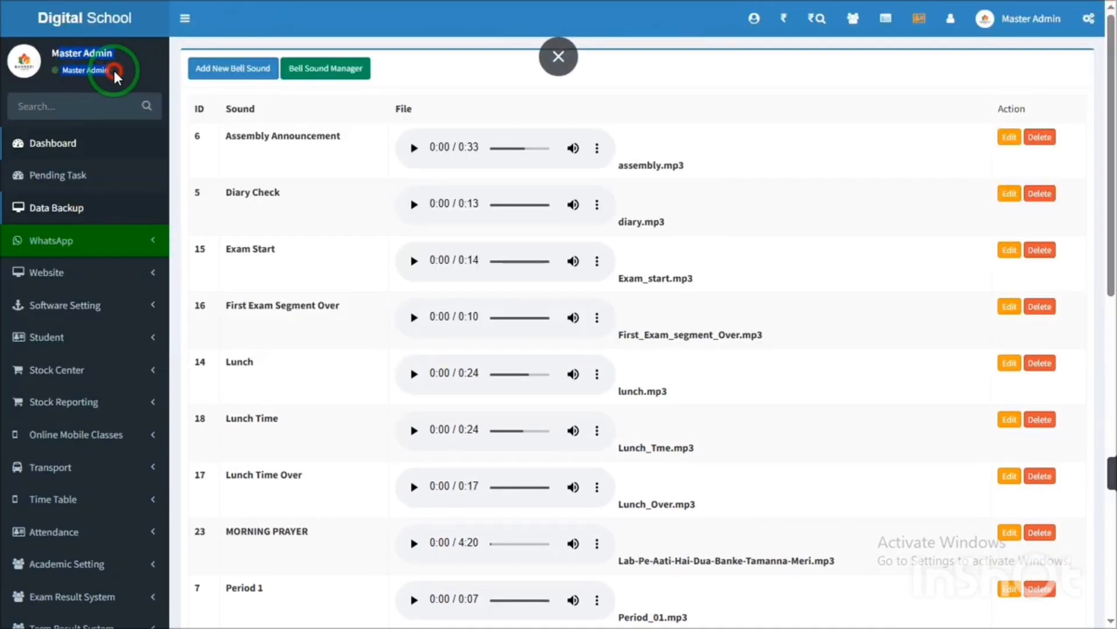
{"action": "left_click_drag", "start_coordinate": [1106, 250], "coordinate": [830, 392]}
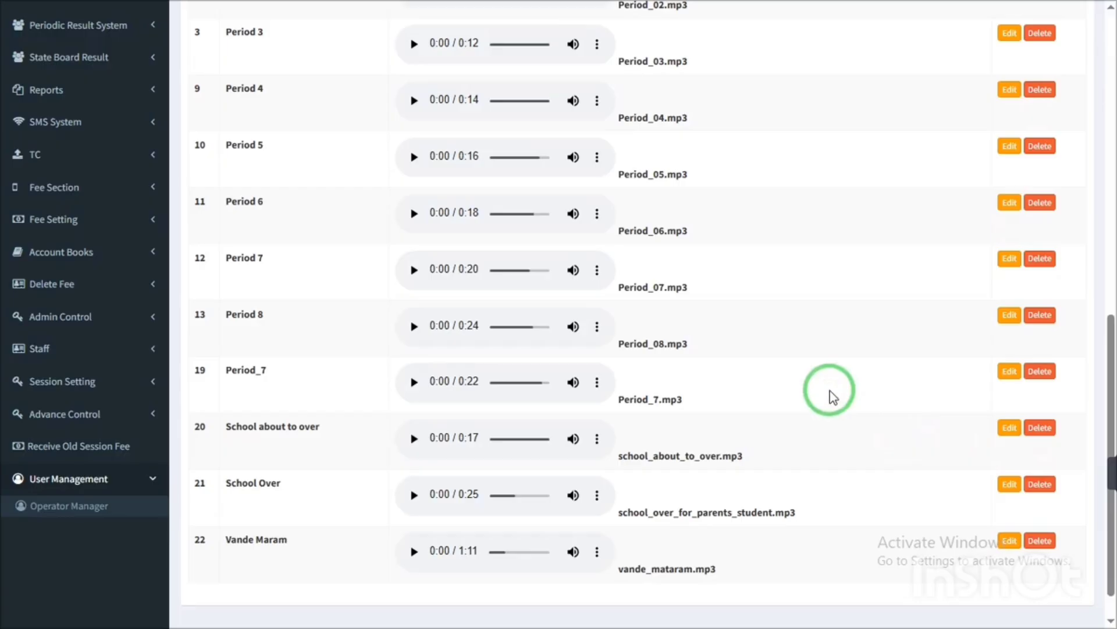
{"action": "left_click_drag", "start_coordinate": [1105, 363], "coordinate": [55, 334]}
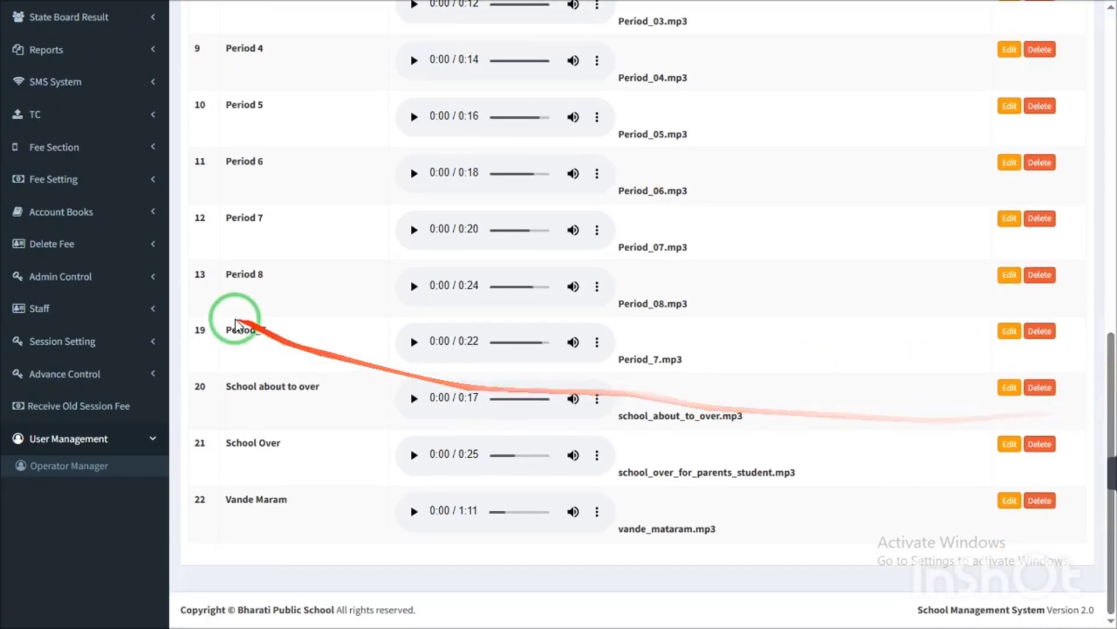
{"action": "left_click", "coordinate": [102, 216]}
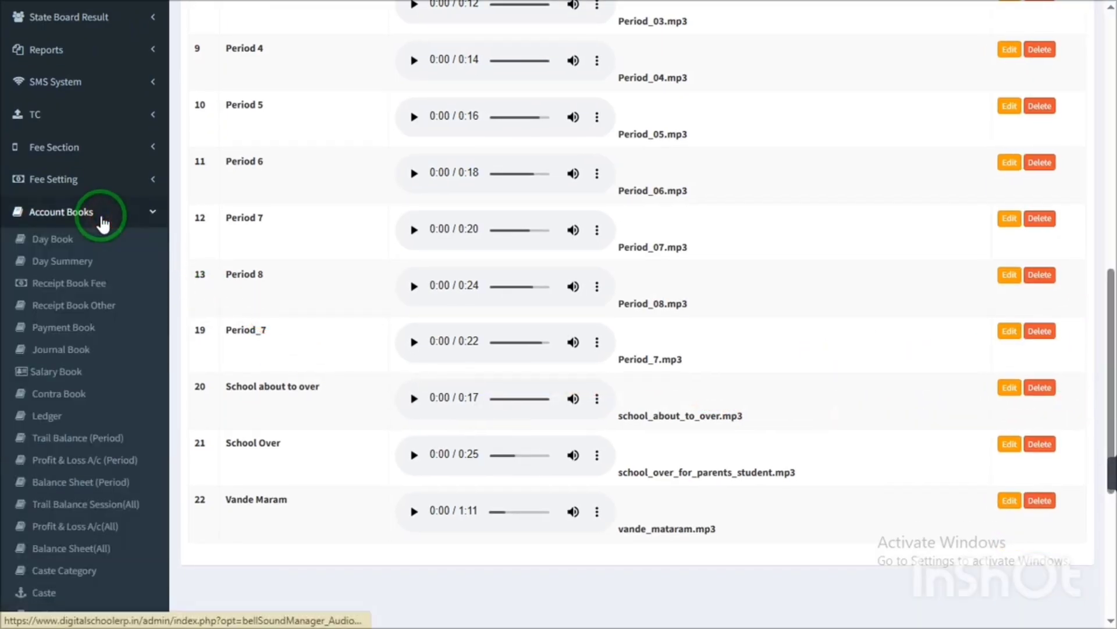
{"action": "left_click", "coordinate": [70, 242]}
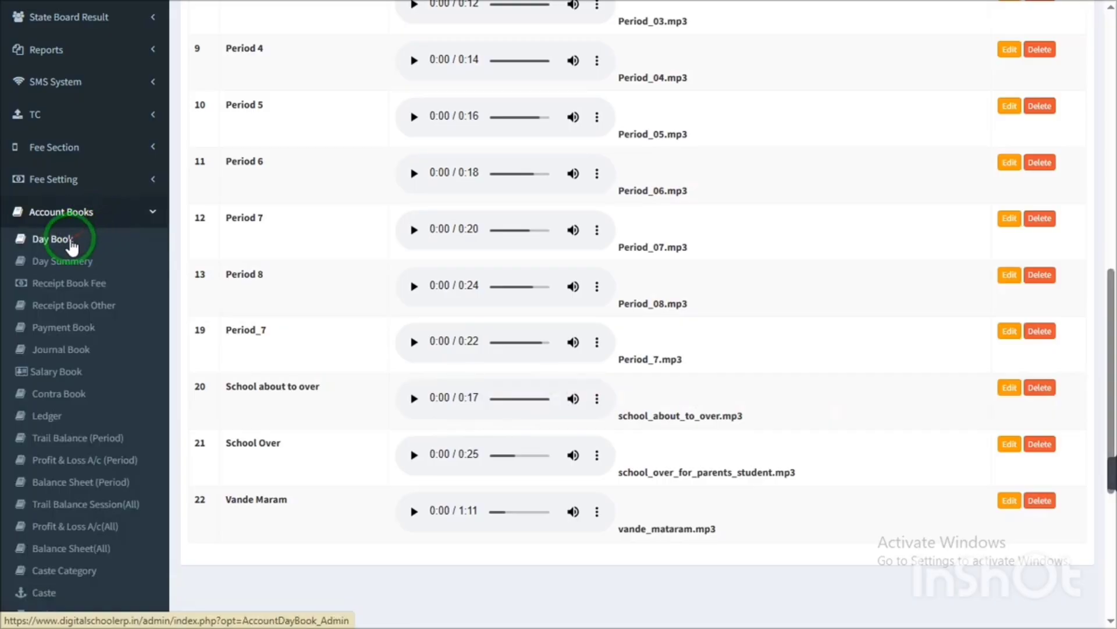
{"action": "left_click", "coordinate": [64, 268]}
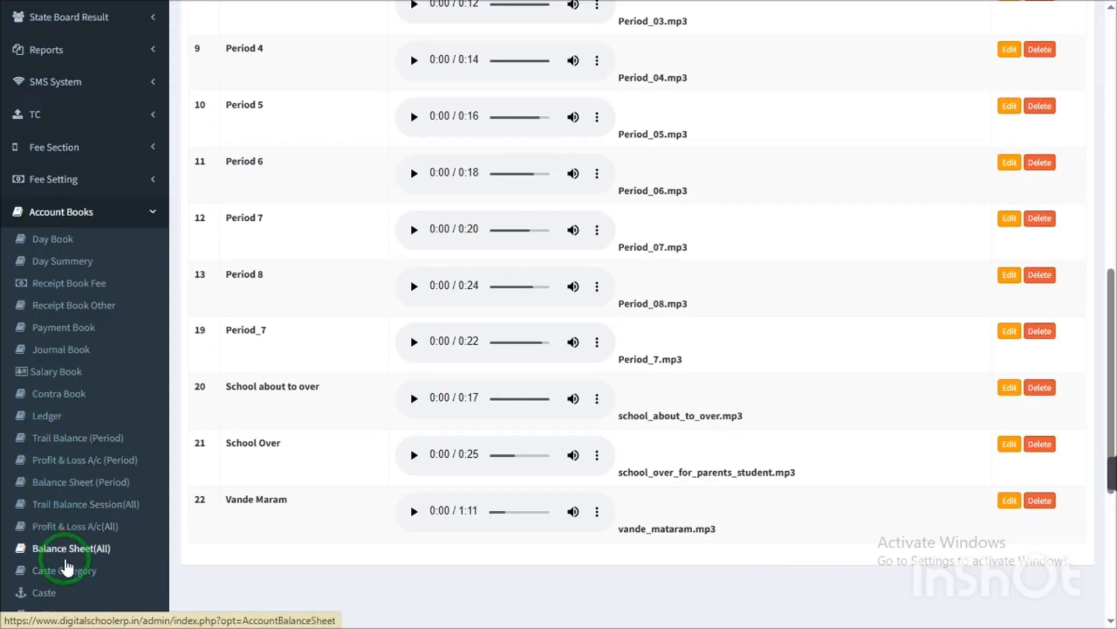
- Collapse Account Books, show and hide Fee Setting, then expand Session Setting
{"action": "left_click", "coordinate": [129, 223]}
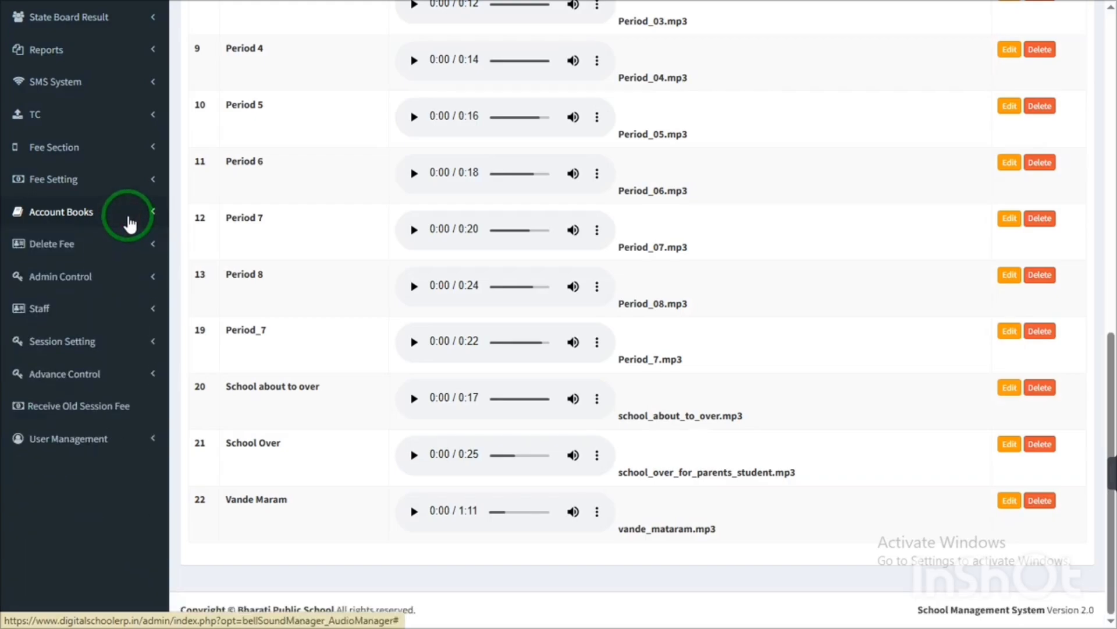
{"action": "left_click", "coordinate": [129, 222]}
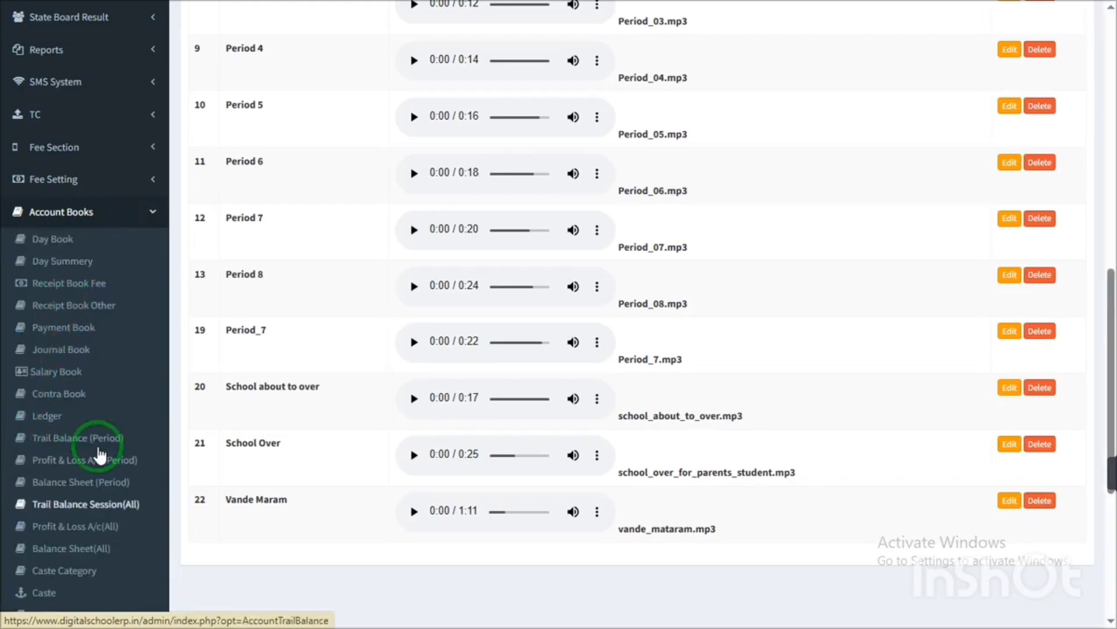
{"action": "left_click", "coordinate": [139, 210]}
{"action": "left_click", "coordinate": [102, 182]}
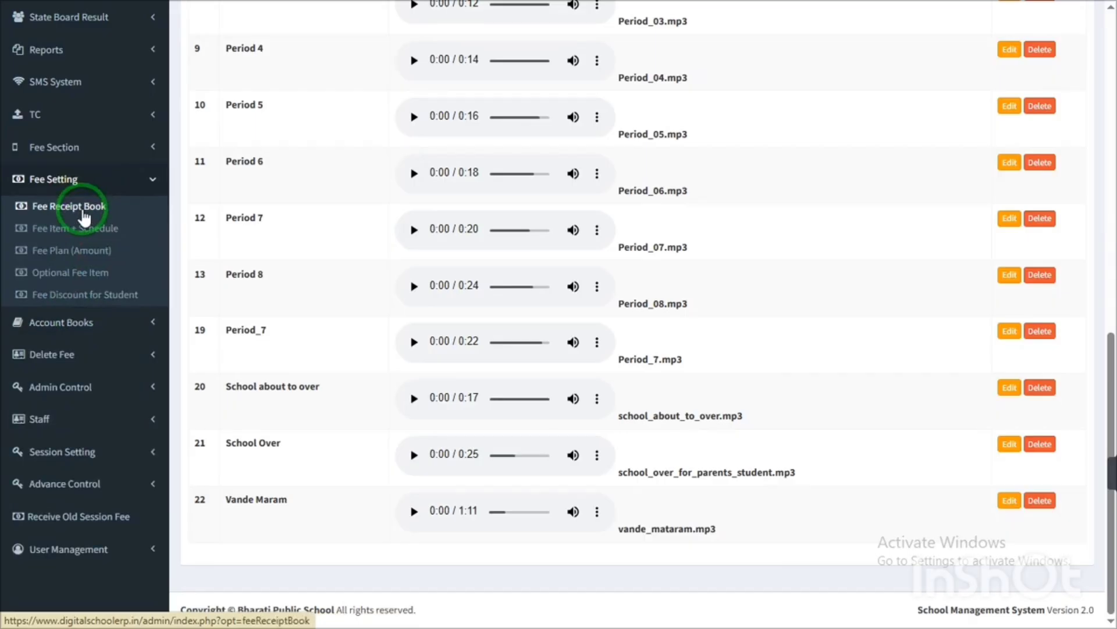
{"action": "left_click", "coordinate": [88, 191]}
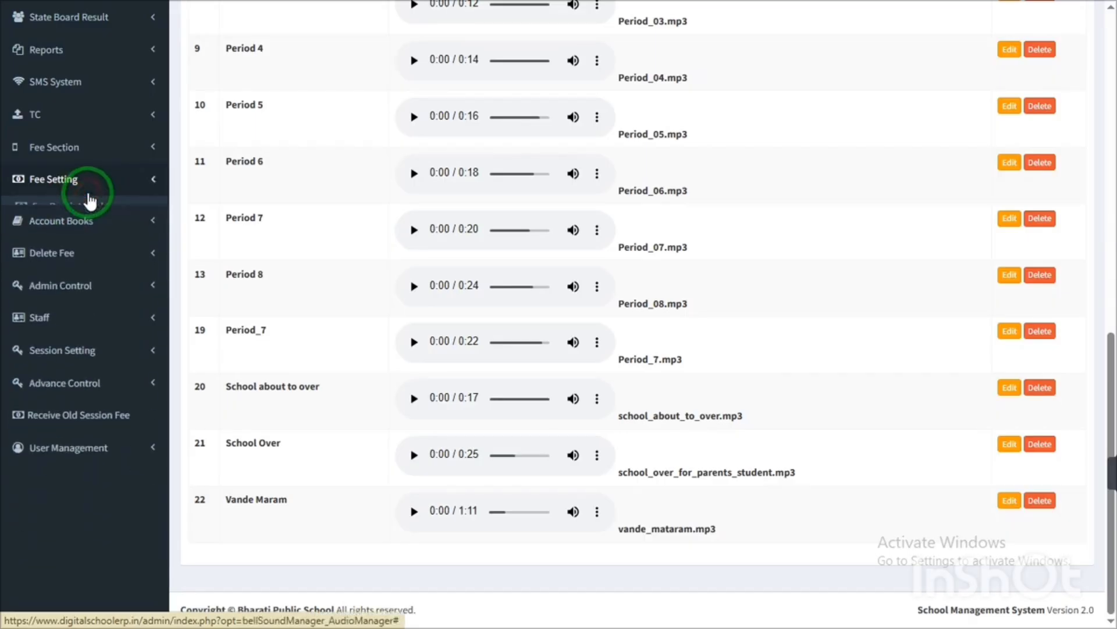
{"action": "left_click", "coordinate": [82, 349]}
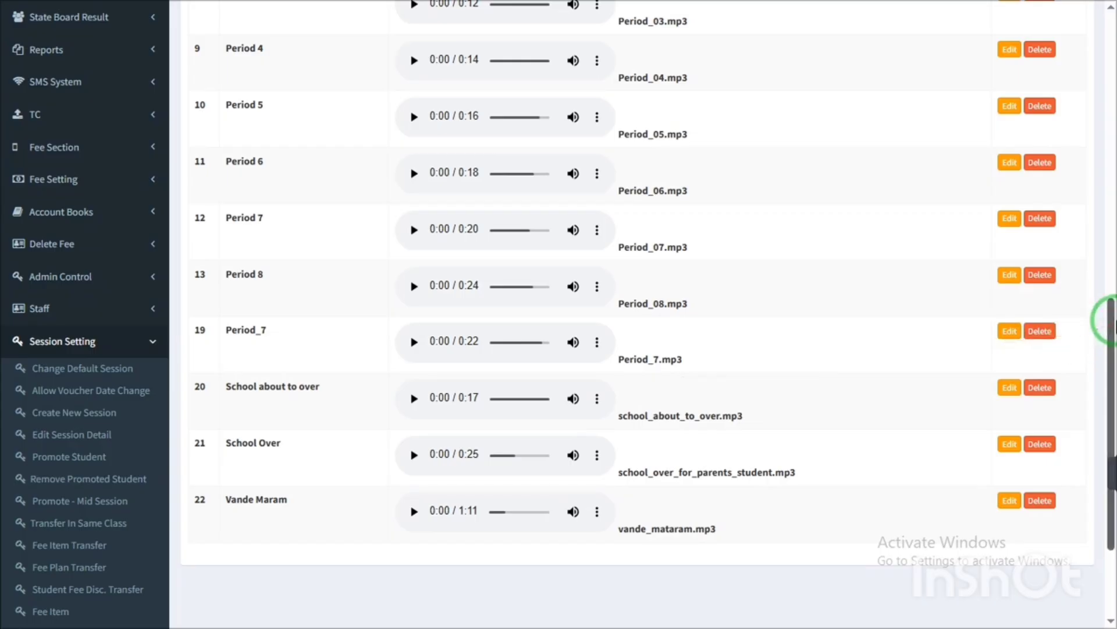
- Collapse Session Setting, open User Management and Advance Control, then scroll to the top
{"action": "left_click_drag", "start_coordinate": [1109, 319], "coordinate": [421, 413]}
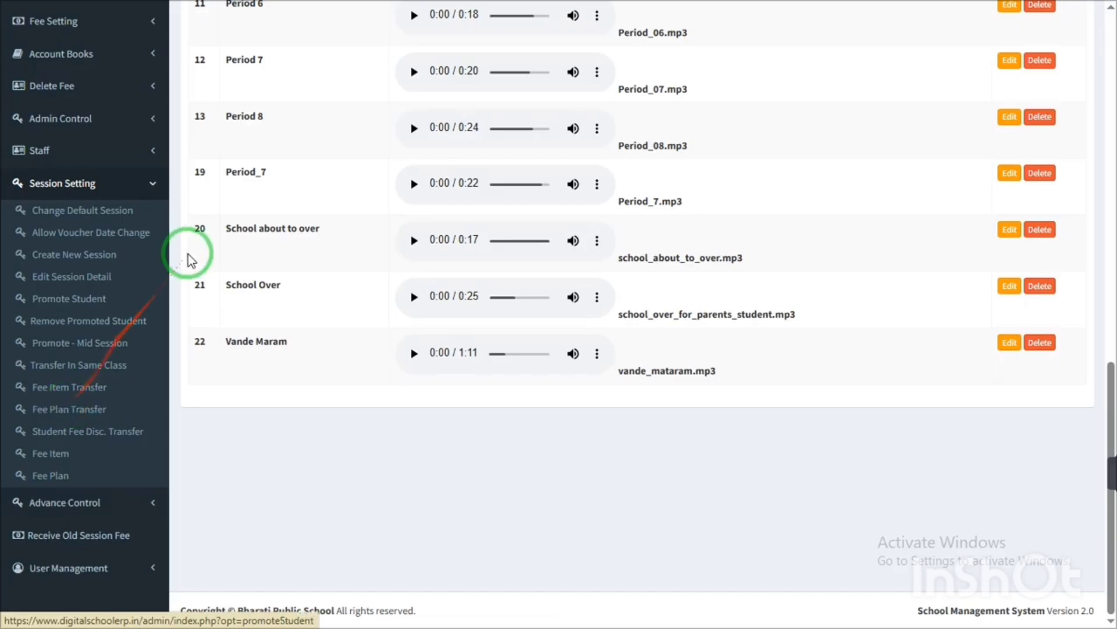
{"action": "left_click", "coordinate": [132, 181]}
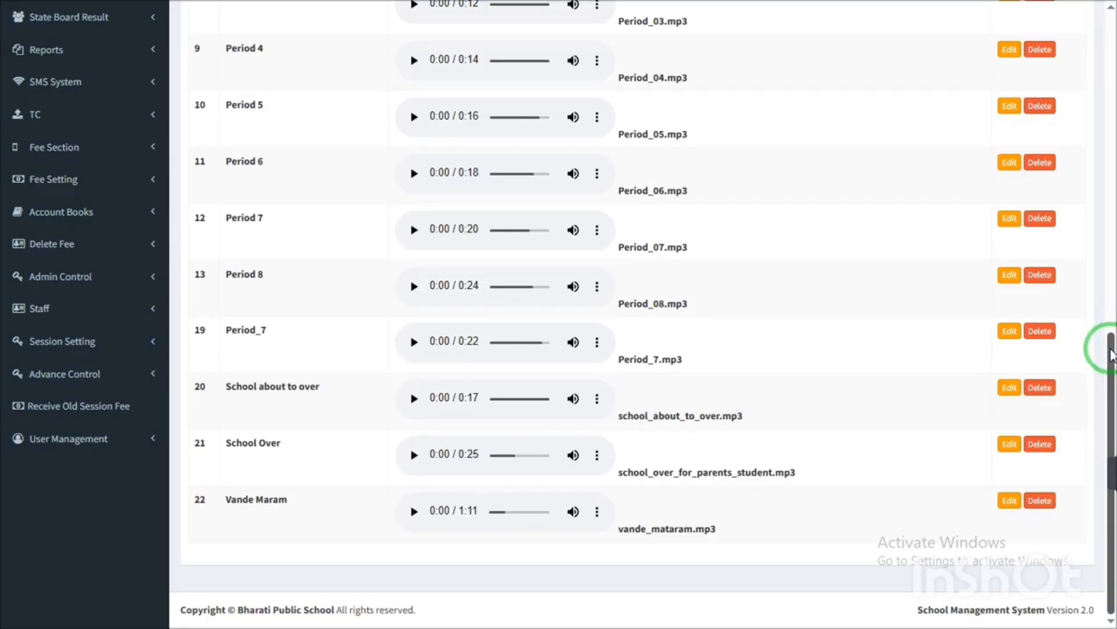
{"action": "left_click", "coordinate": [81, 445]}
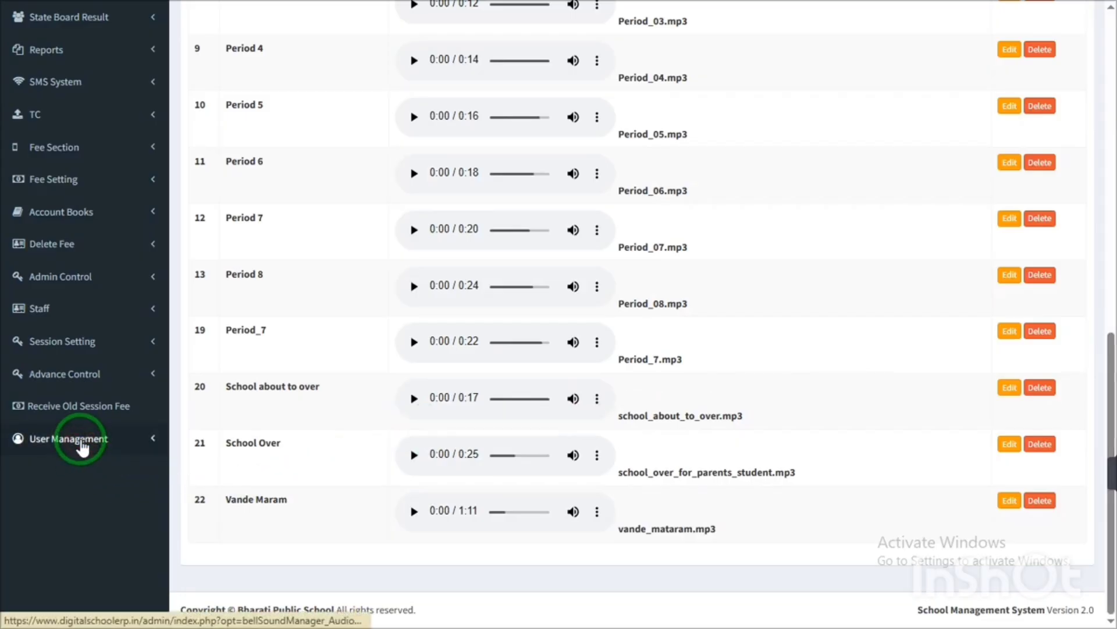
{"action": "left_click", "coordinate": [80, 384]}
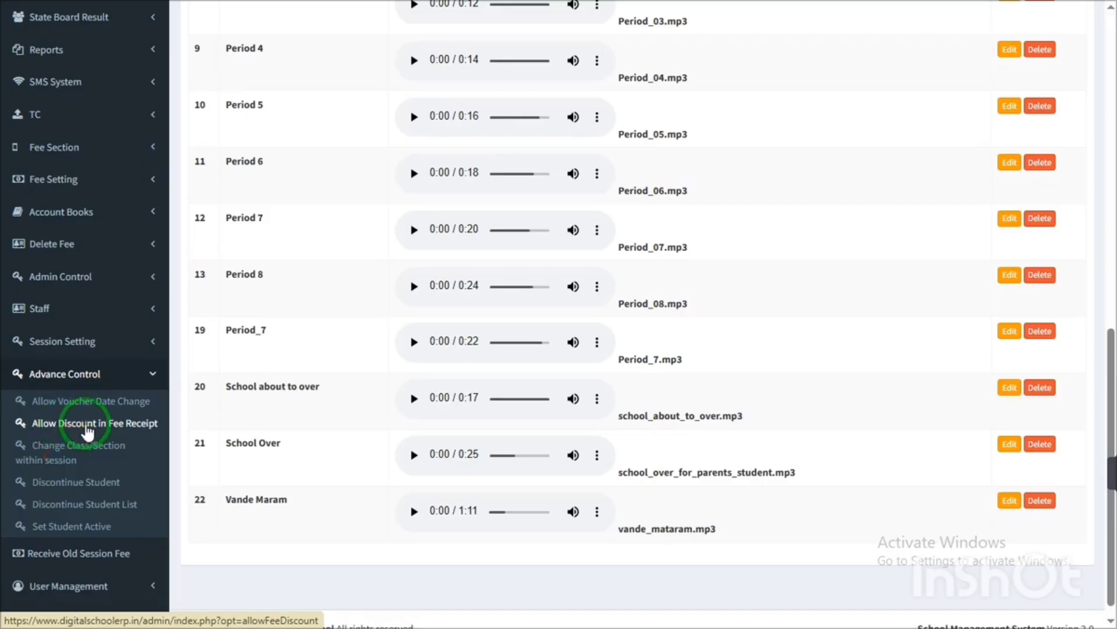
{"action": "left_click", "coordinate": [85, 383]}
{"action": "left_click", "coordinate": [83, 378]}
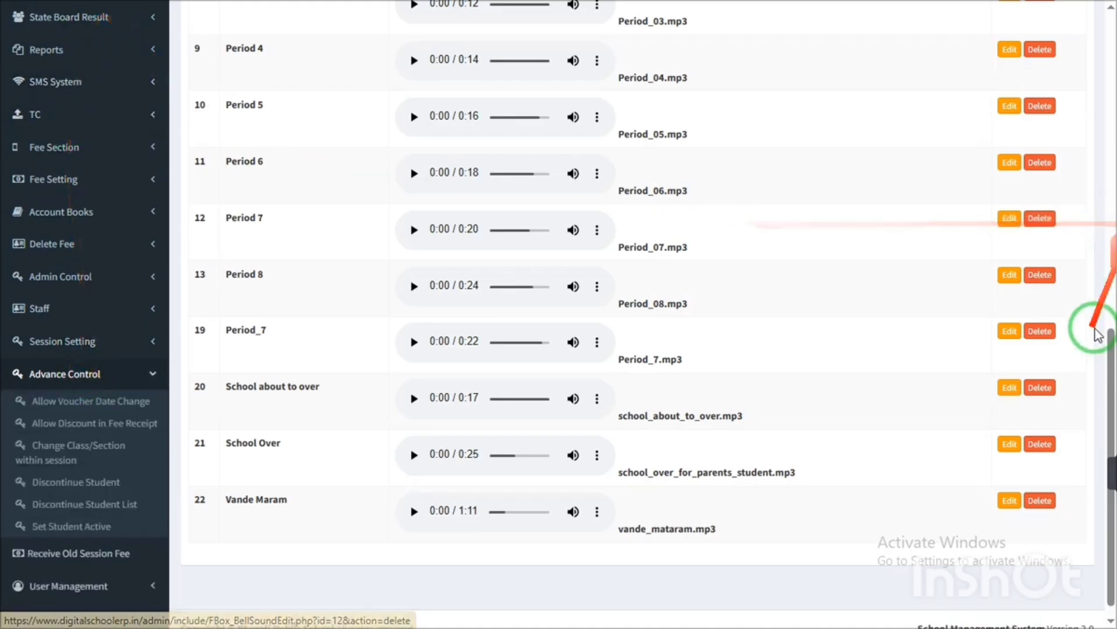
{"action": "left_click_drag", "start_coordinate": [1110, 349], "coordinate": [1112, 12]}
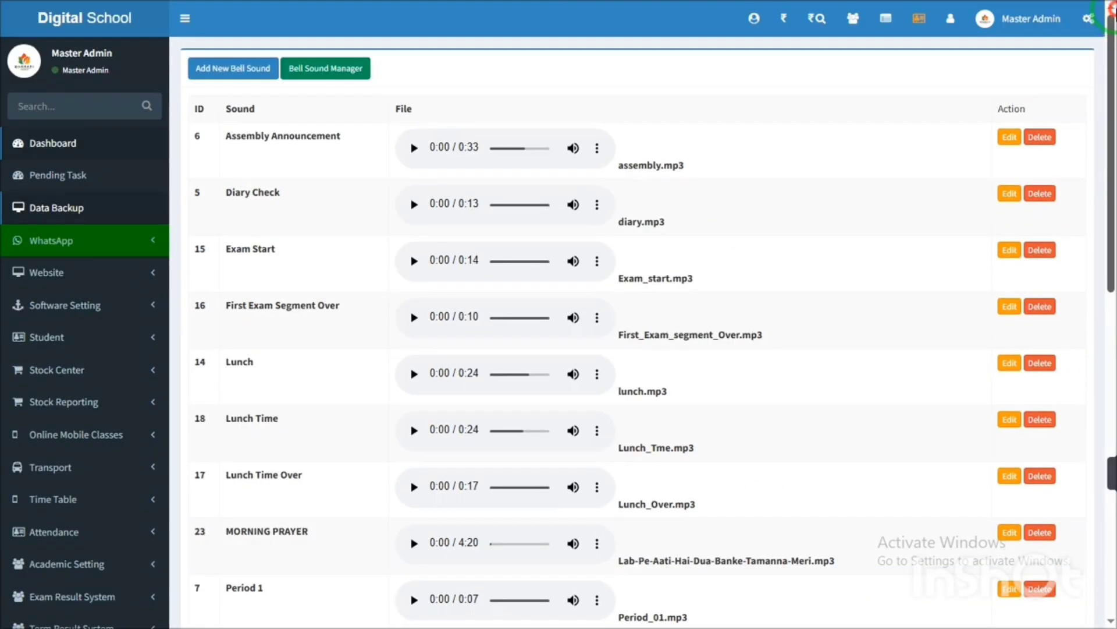
- Return to the dashboard and scroll down to the 352 boys, religion and category charts
{"action": "left_click", "coordinate": [68, 23]}
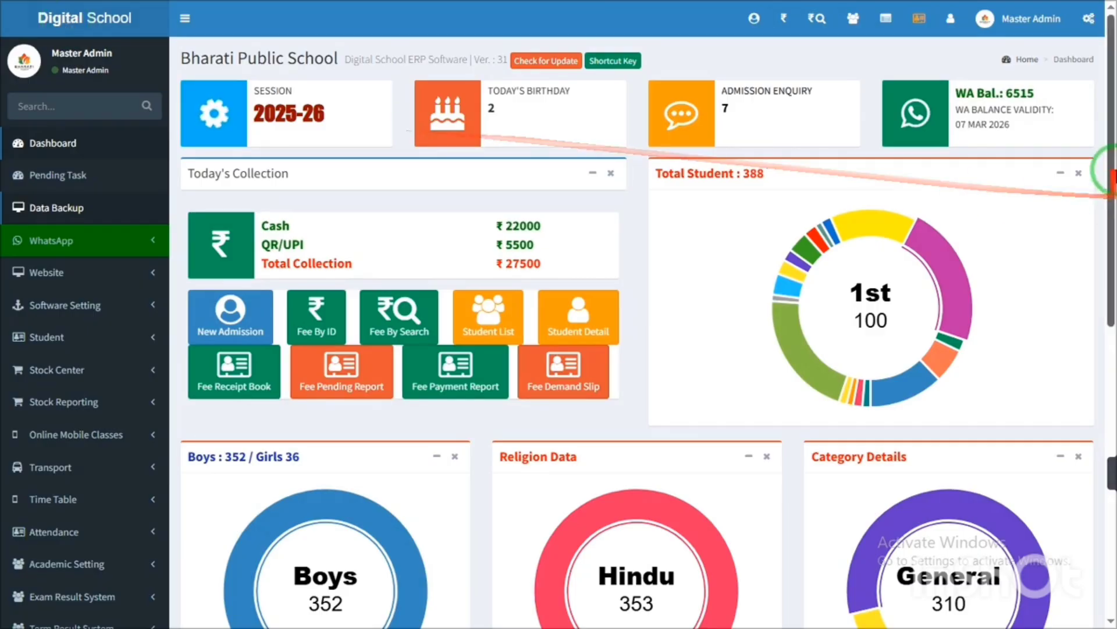
{"action": "left_click_drag", "start_coordinate": [1105, 137], "coordinate": [1100, 357]}
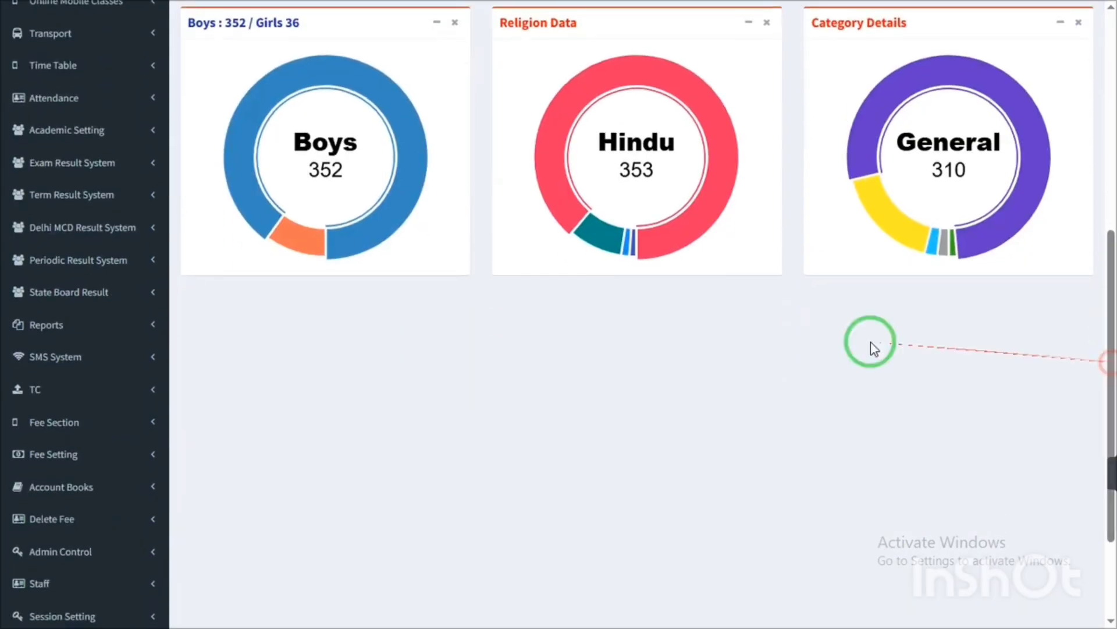
{"action": "left_click", "coordinate": [76, 163]}
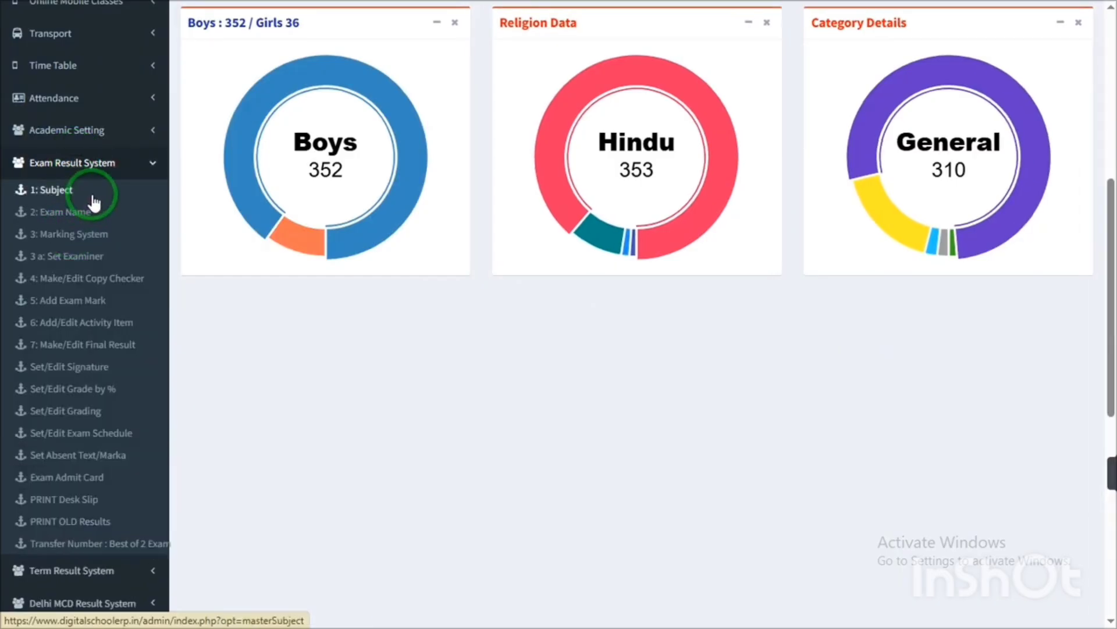
- Open Exam Admit Card under Exam Result System, with the 4th Unit test and Nursery chosen
{"action": "left_click", "coordinate": [101, 167]}
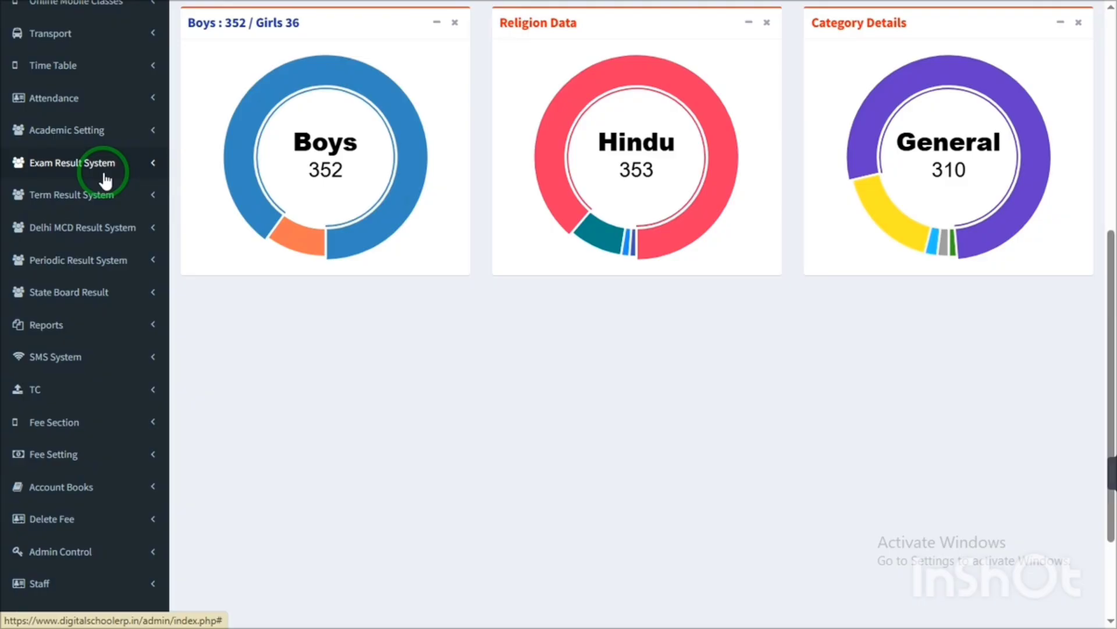
{"action": "left_click", "coordinate": [102, 169]}
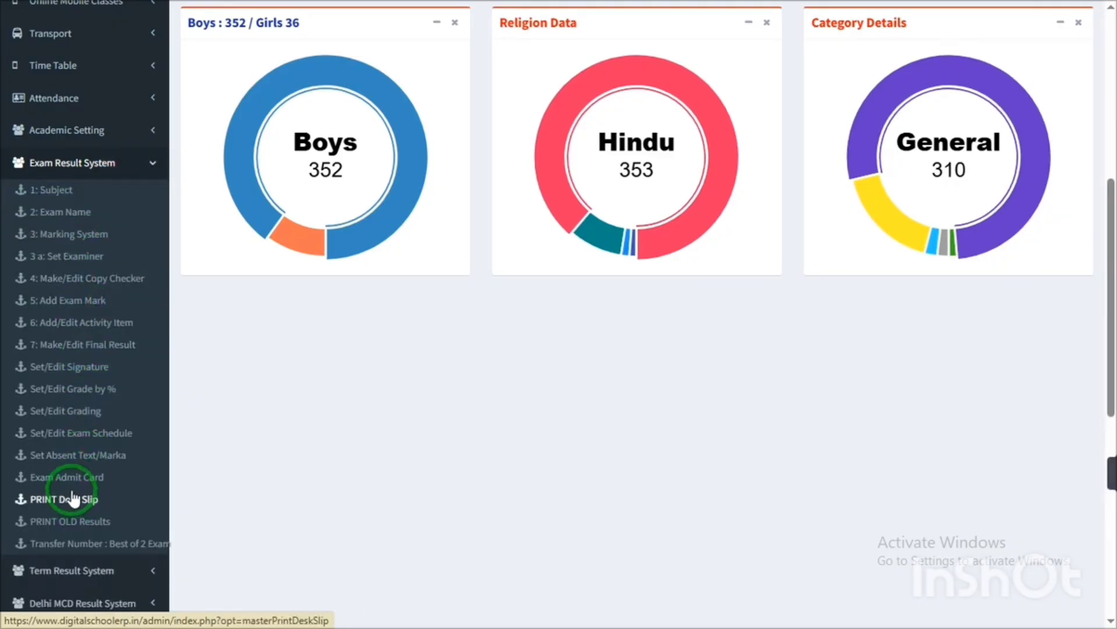
{"action": "left_click", "coordinate": [71, 483]}
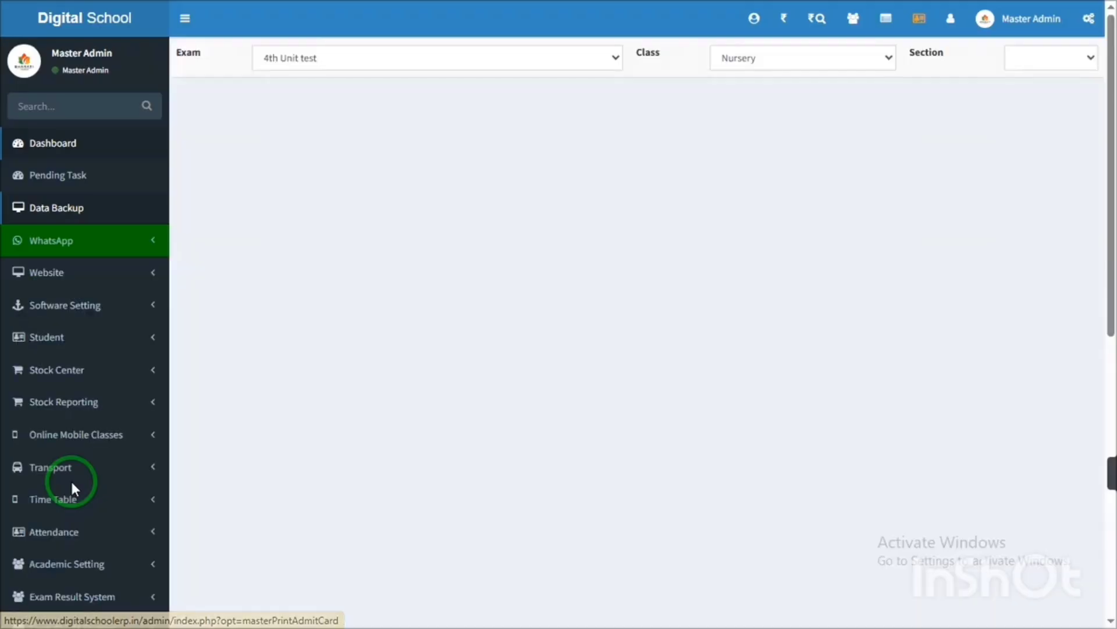
- Filter the Nursery A students and make Format 1 admit cards with time table
{"action": "left_click", "coordinate": [996, 140]}
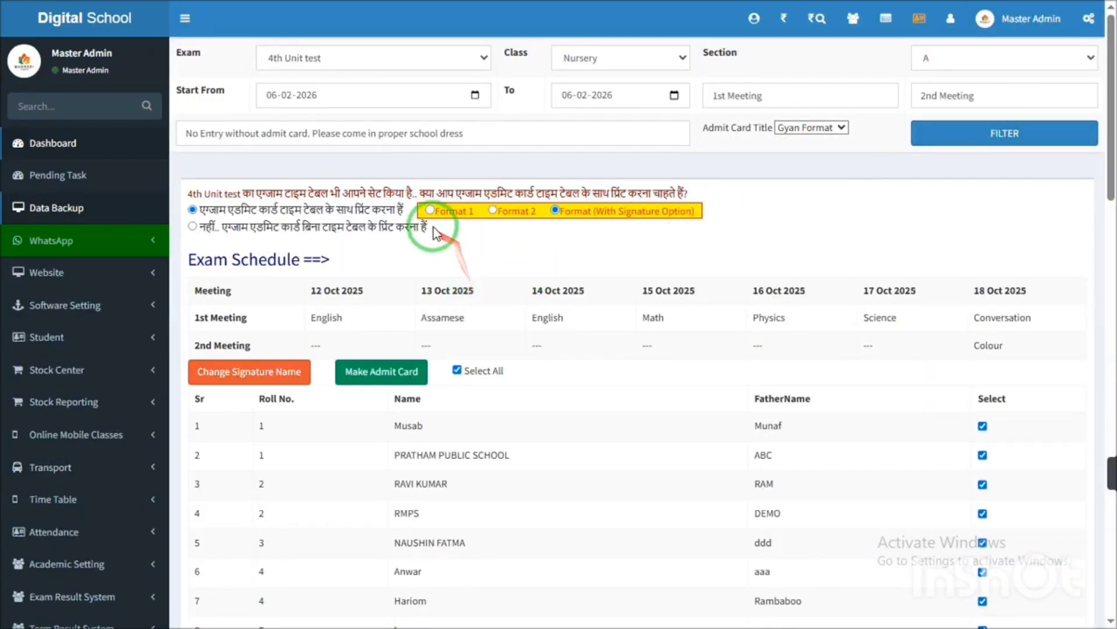
{"action": "left_click", "coordinate": [429, 210]}
{"action": "left_click", "coordinate": [391, 378]}
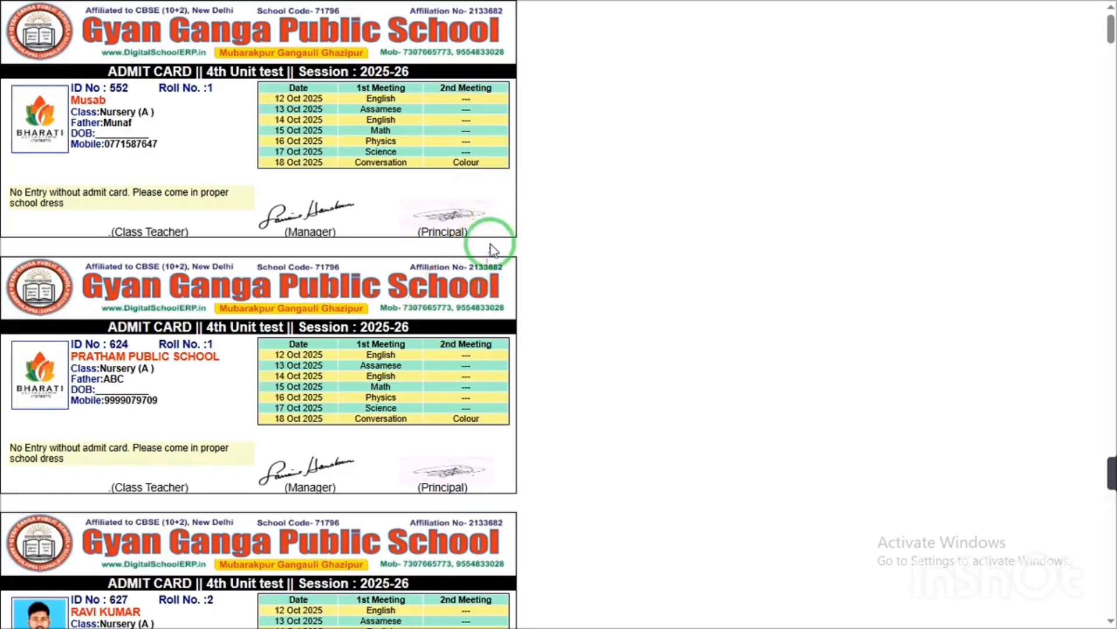
- Zoom into the generated admit card details, exit full screen and return to the Bharati Public School settings tab
{"action": "scroll", "coordinate": [494, 250], "scroll_direction": "up", "scroll_amount": 4}
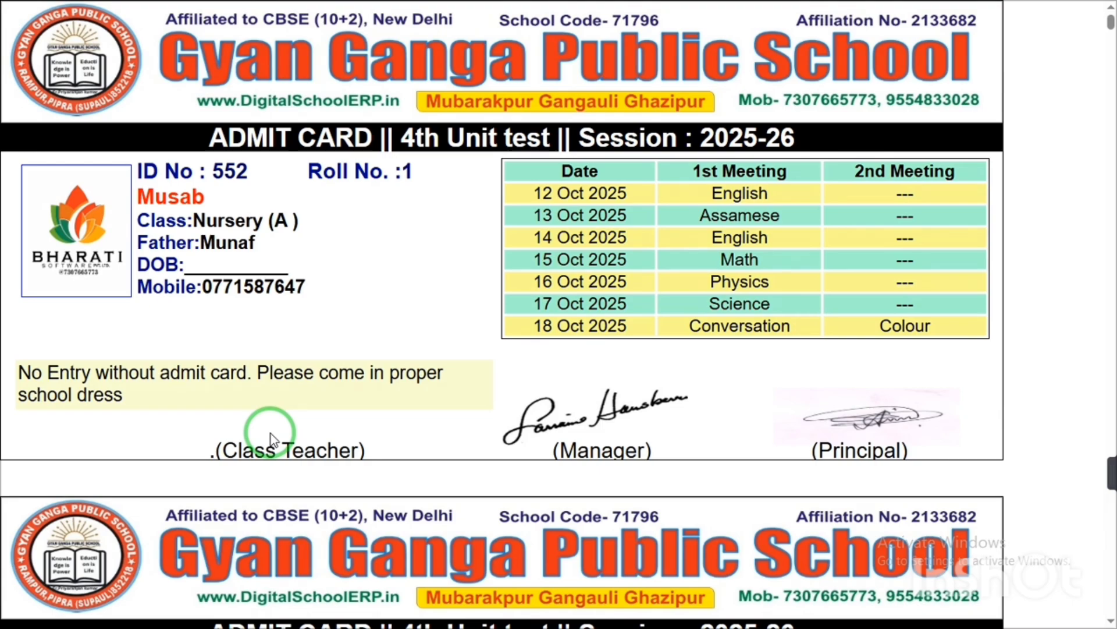
{"action": "left_click", "coordinate": [558, 23]}
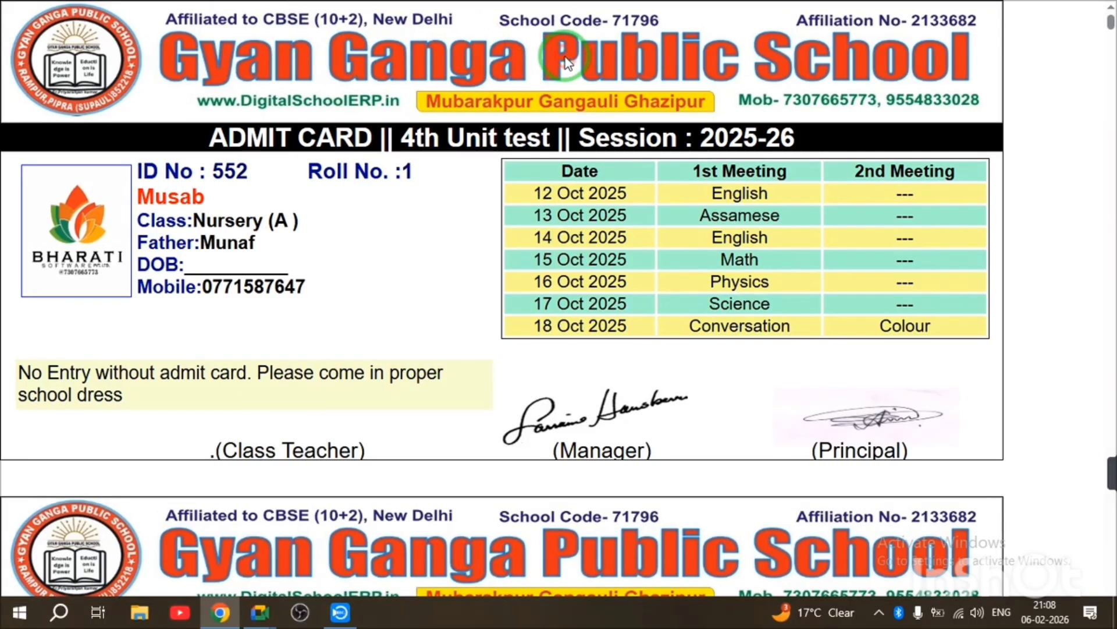
{"action": "left_click", "coordinate": [134, 13]}
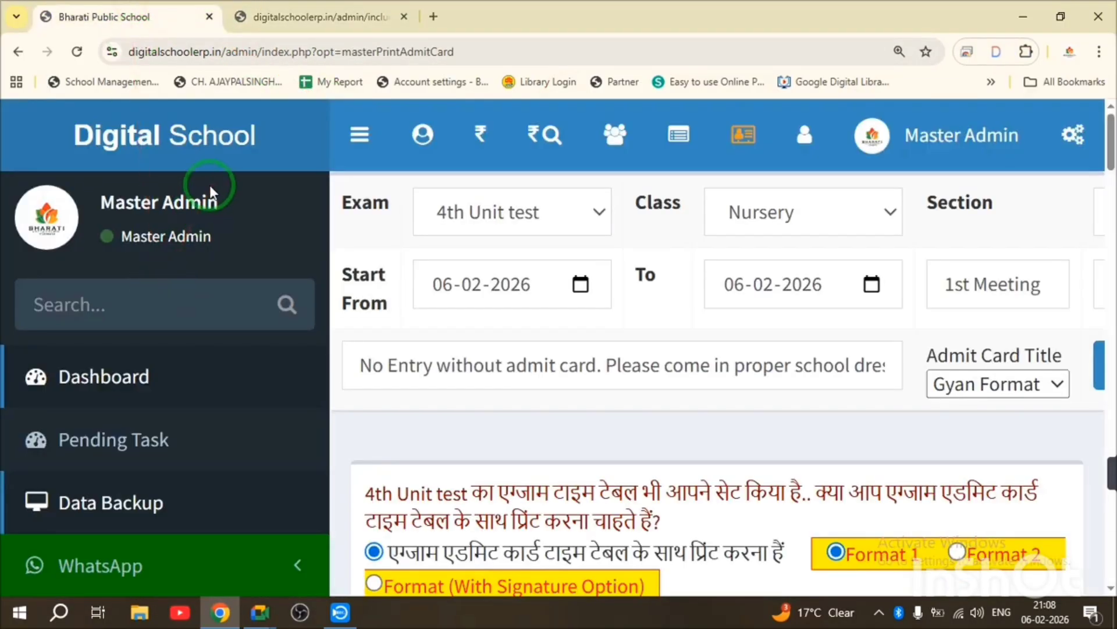
{"action": "key", "text": "ctrl+minus"}
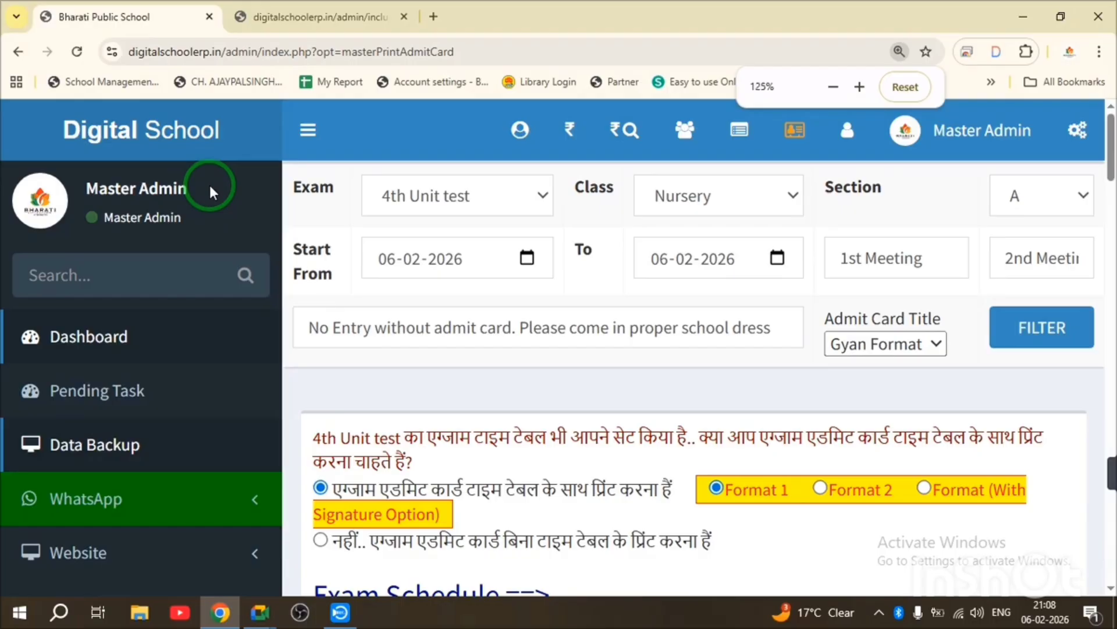
{"action": "key", "text": "ctrl+minus"}
{"action": "key", "text": "ctrl+minus"}
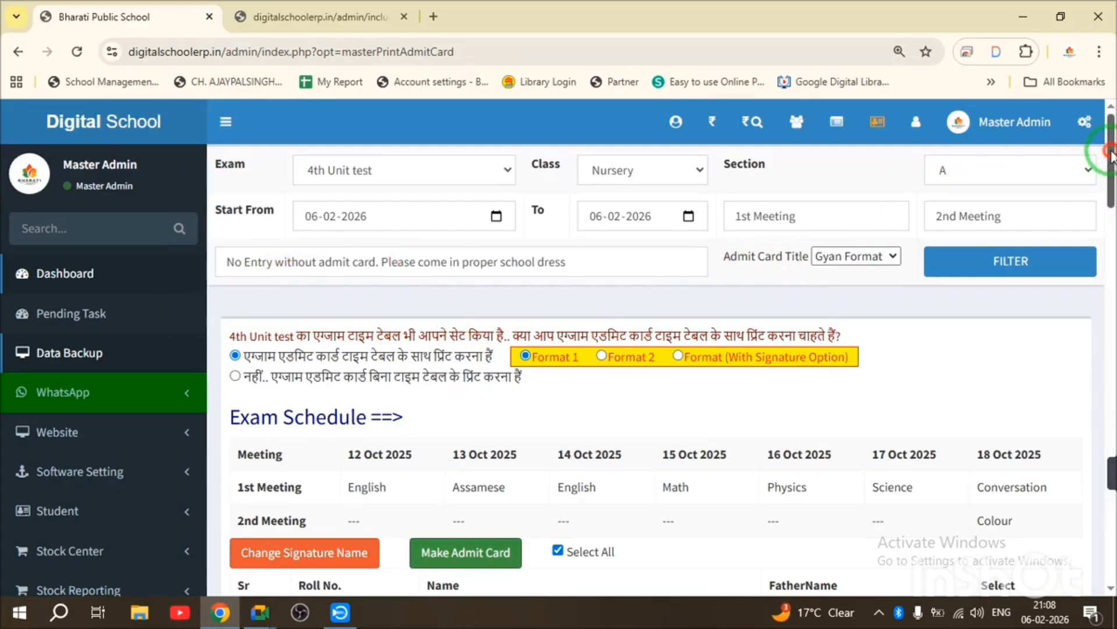
{"action": "mouse_move", "coordinate": [1106, 156]}
{"action": "left_mouse_down"}
{"action": "mouse_move", "coordinate": [1093, 531]}
{"action": "mouse_move", "coordinate": [1112, 144]}
{"action": "left_mouse_up"}
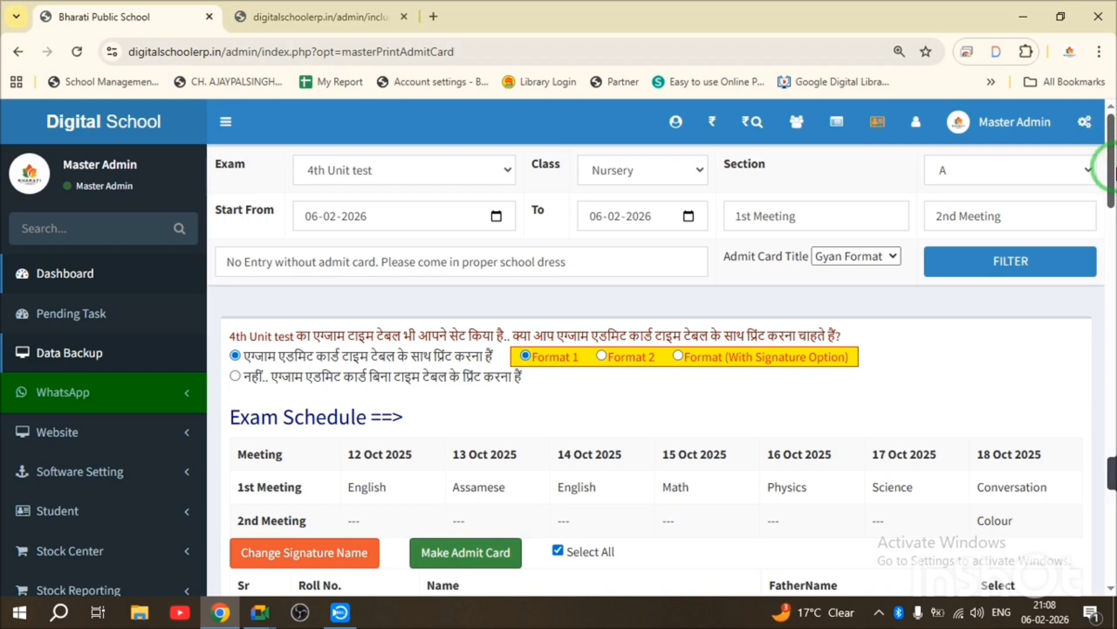
{"action": "key", "text": "ctrl+minus"}
{"action": "key", "text": "ctrl+plus"}
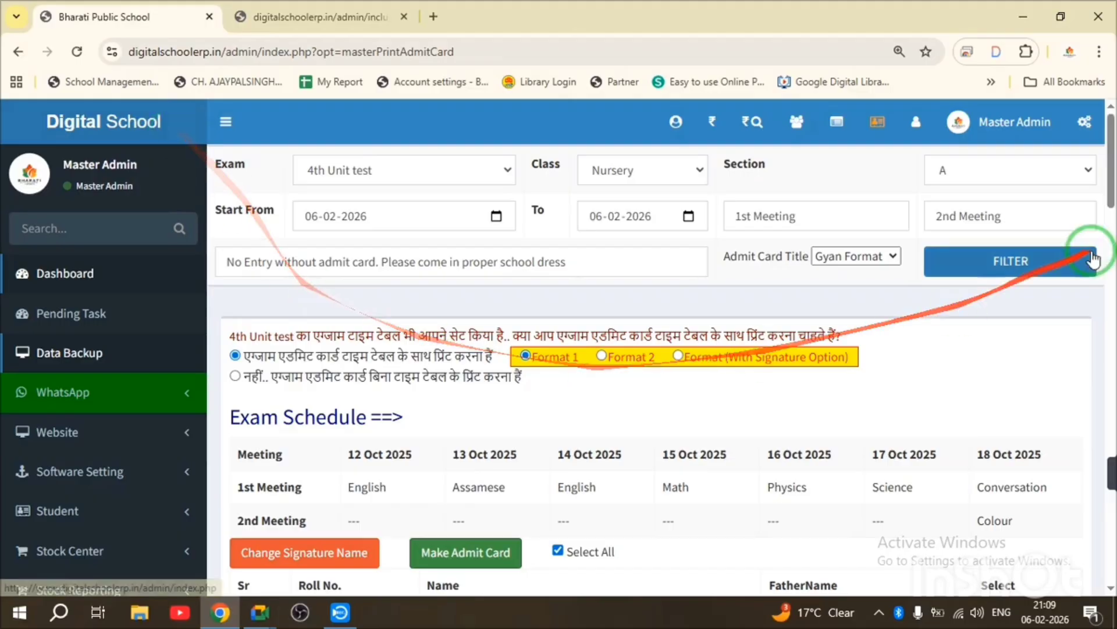
{"action": "left_click_drag", "start_coordinate": [1111, 170], "coordinate": [1097, 320]}
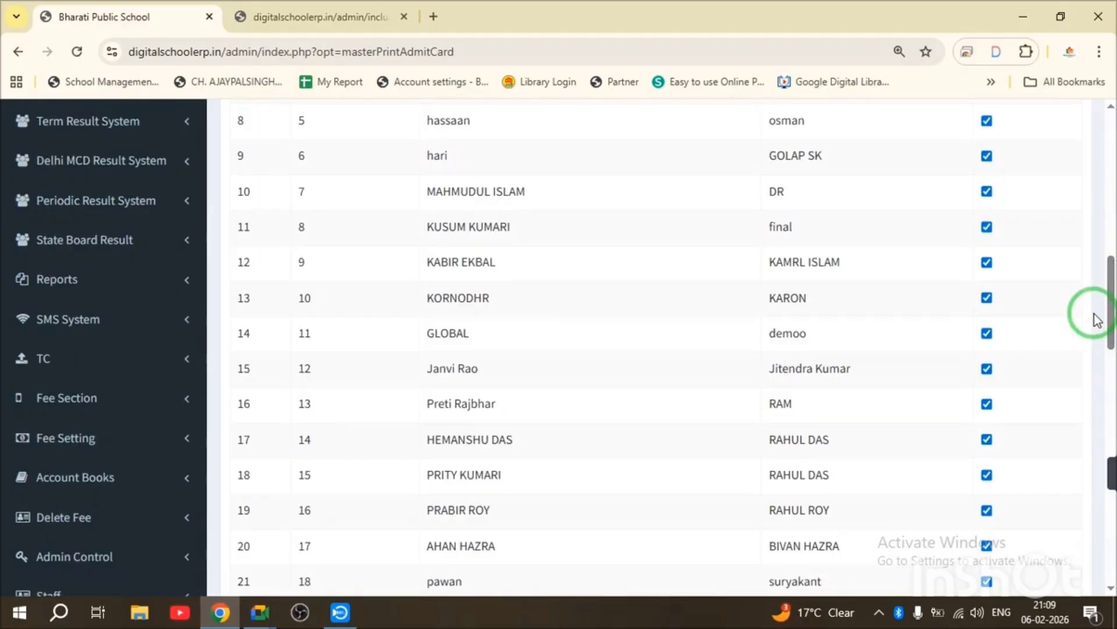
{"action": "left_click_drag", "start_coordinate": [1108, 292], "coordinate": [105, 356]}
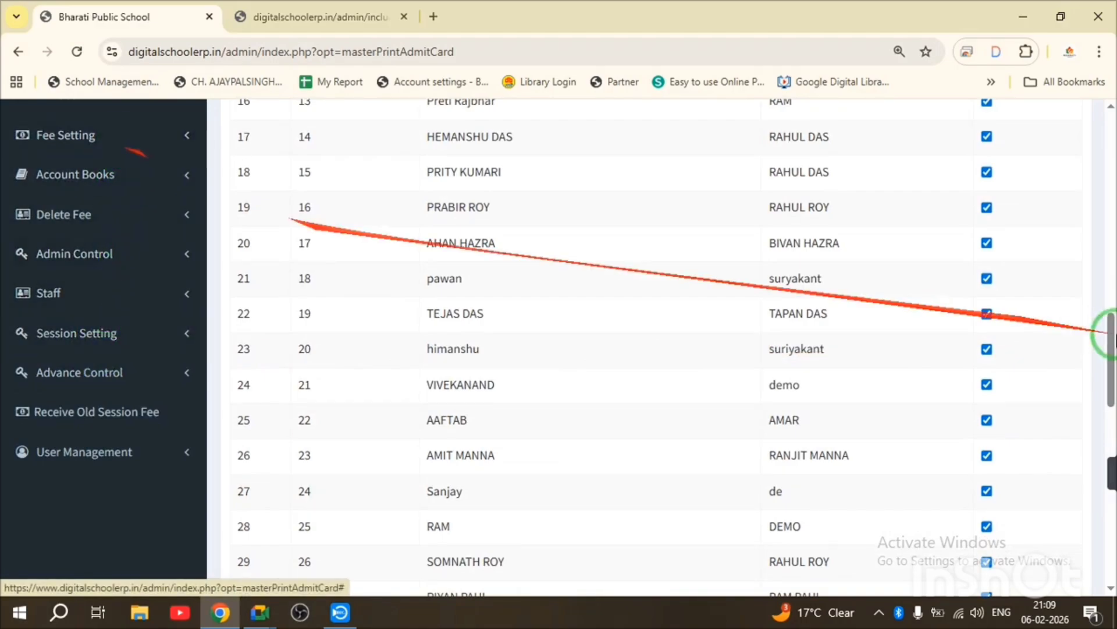
{"action": "left_click_drag", "start_coordinate": [1107, 337], "coordinate": [480, 272]}
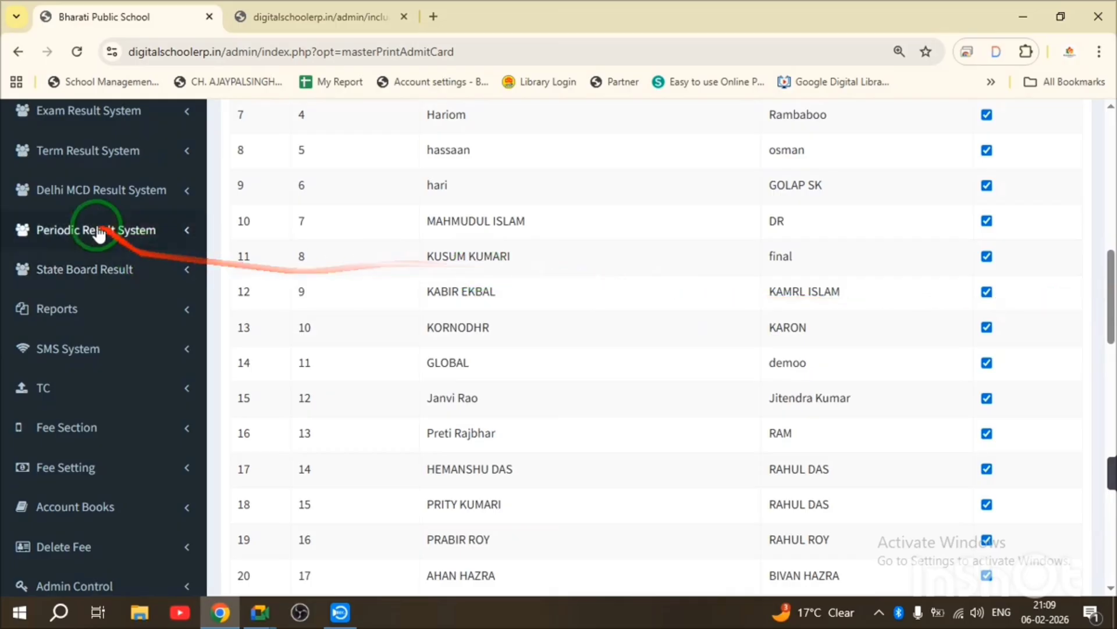
- Toggle the Exam Result System menu, then expand Term Result System to list its options
{"action": "left_click", "coordinate": [76, 113]}
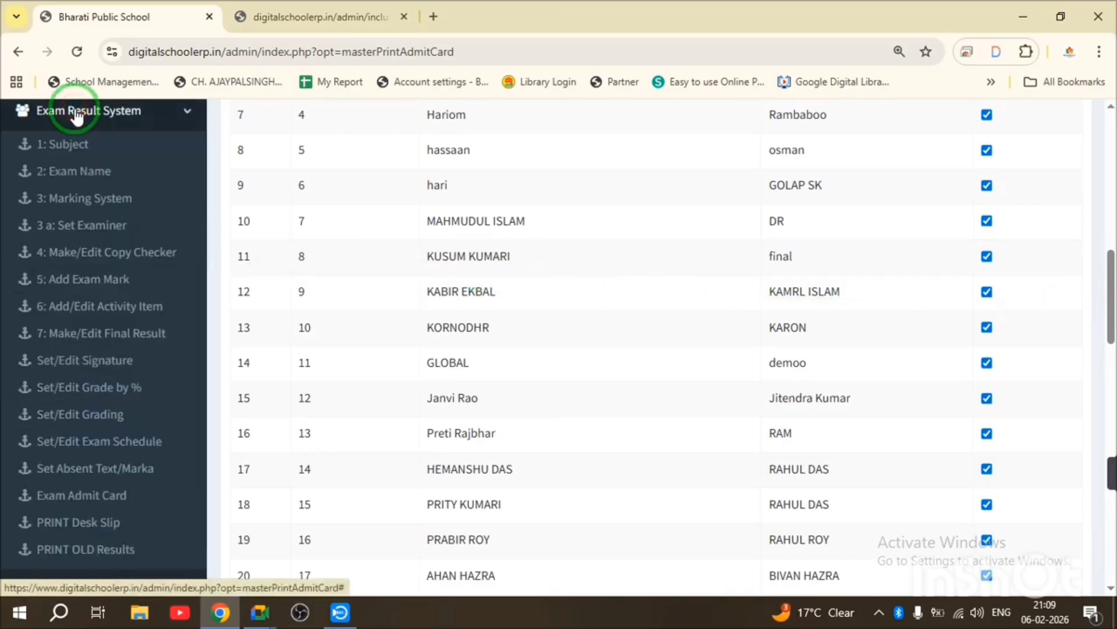
{"action": "left_click", "coordinate": [70, 111]}
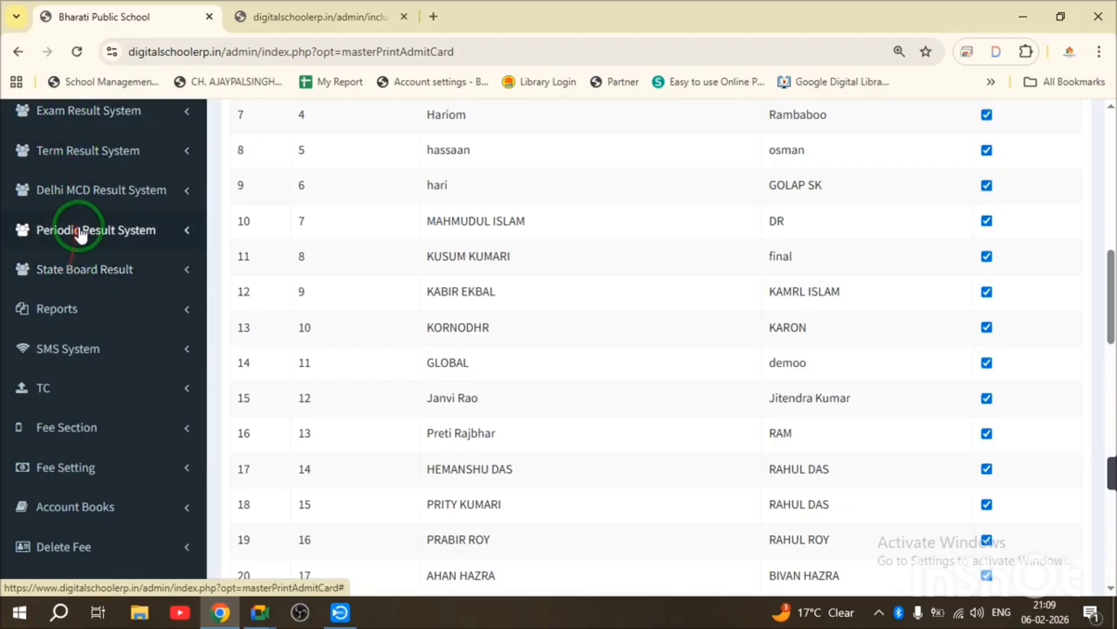
{"action": "left_click", "coordinate": [97, 116]}
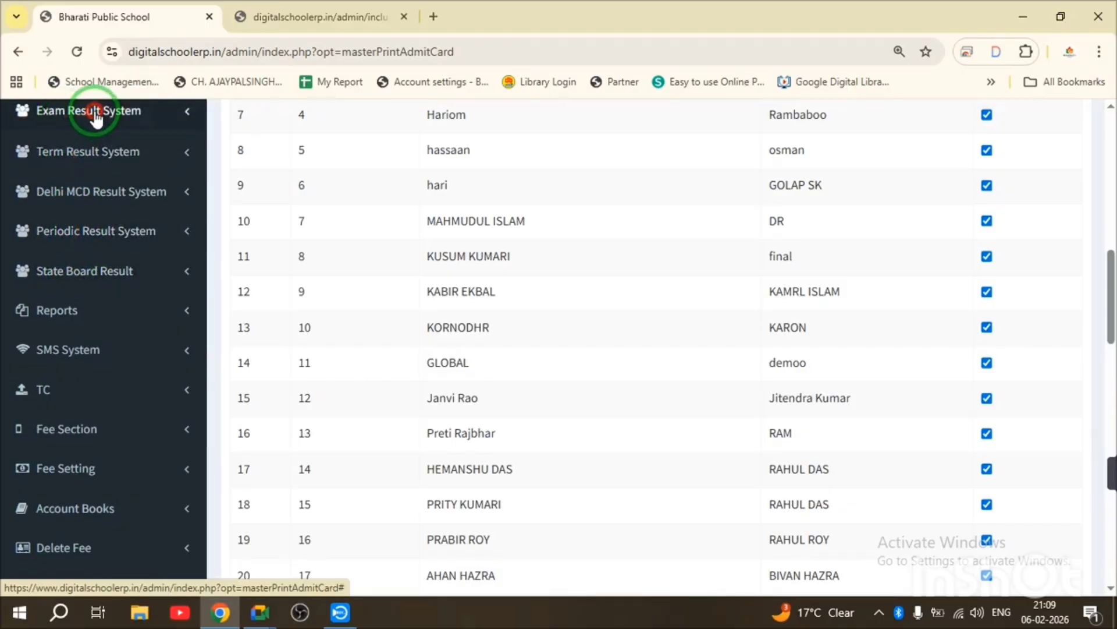
{"action": "left_click", "coordinate": [97, 116]}
{"action": "left_click", "coordinate": [90, 159]}
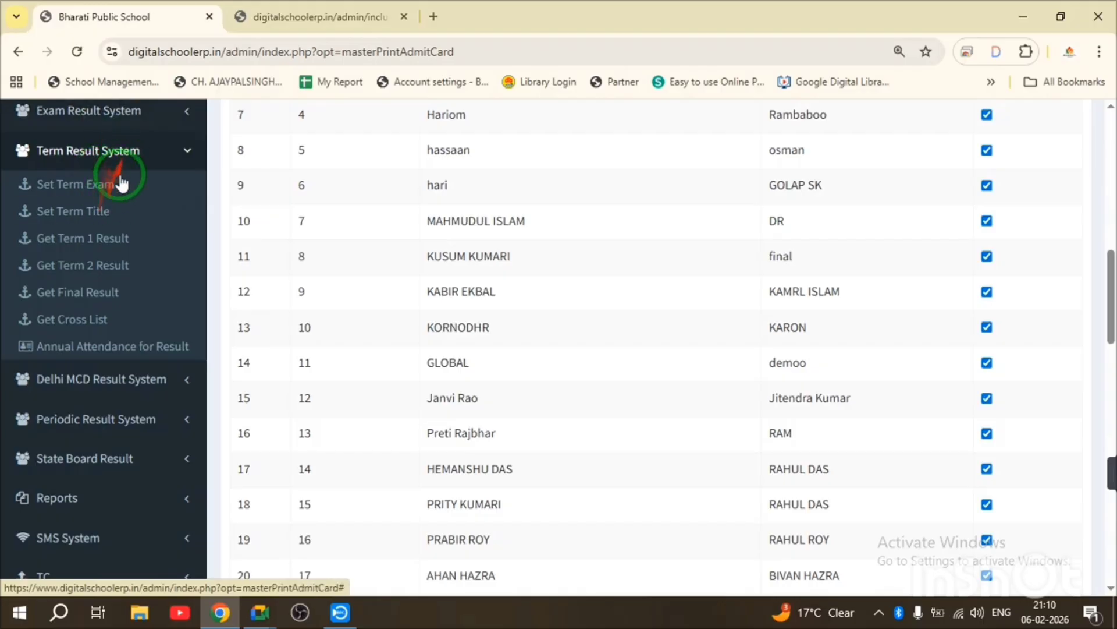
- Open Get Final Result and show Nursery A's Term 1 + Term 2 marks in detail at 100% zoom
{"action": "left_click", "coordinate": [104, 291]}
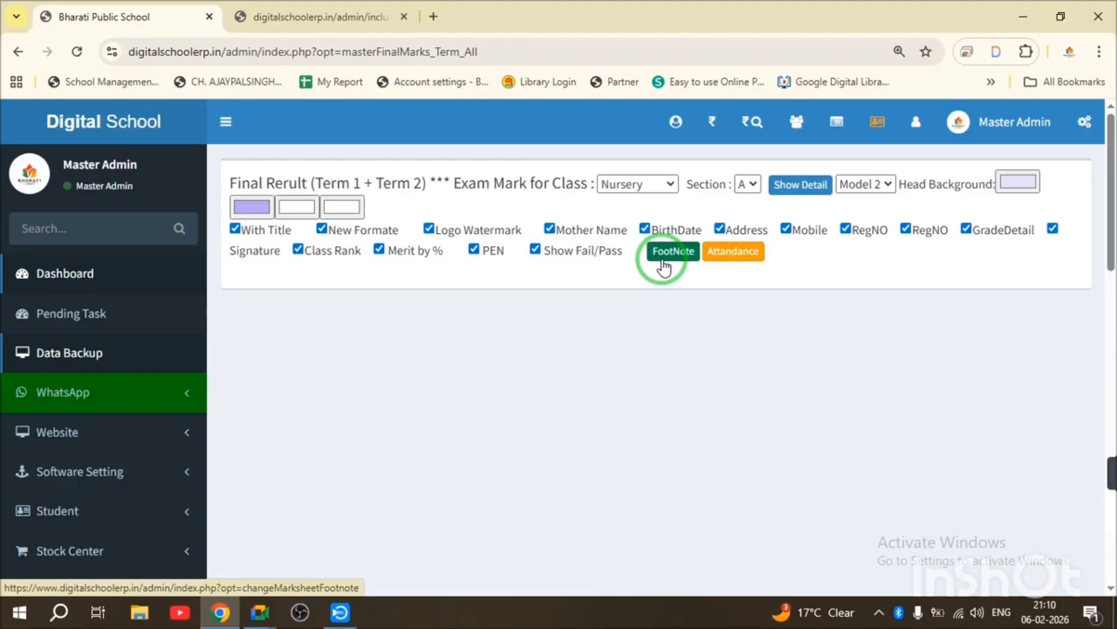
{"action": "left_click", "coordinate": [806, 185]}
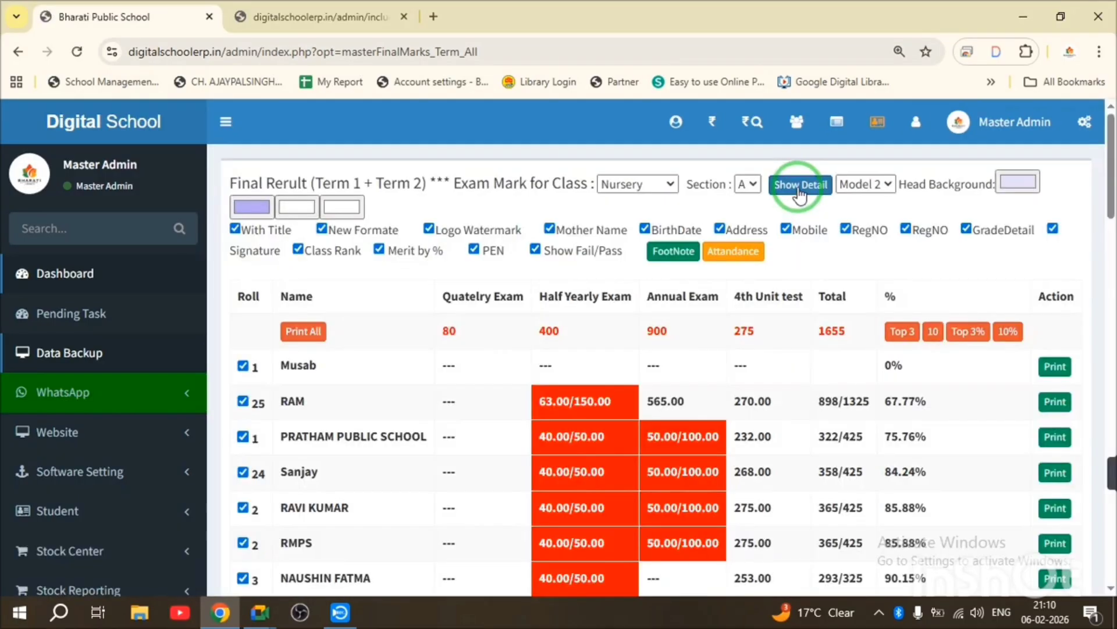
{"action": "key", "text": "ctrl+minus"}
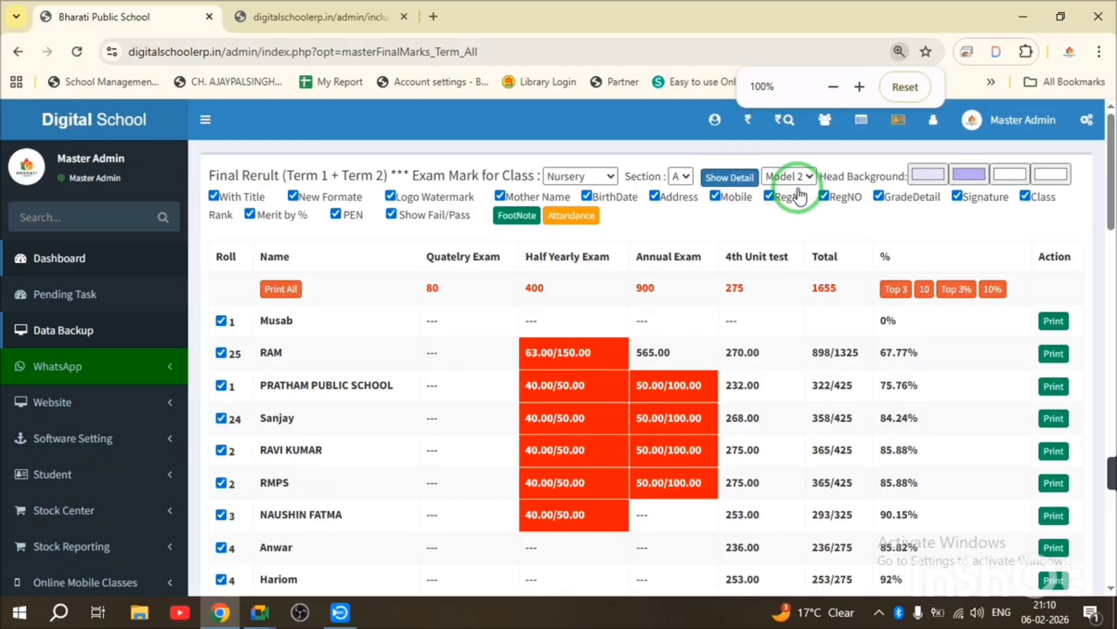
{"action": "key", "text": "ctrl+minus"}
{"action": "key", "text": "ctrl+plus"}
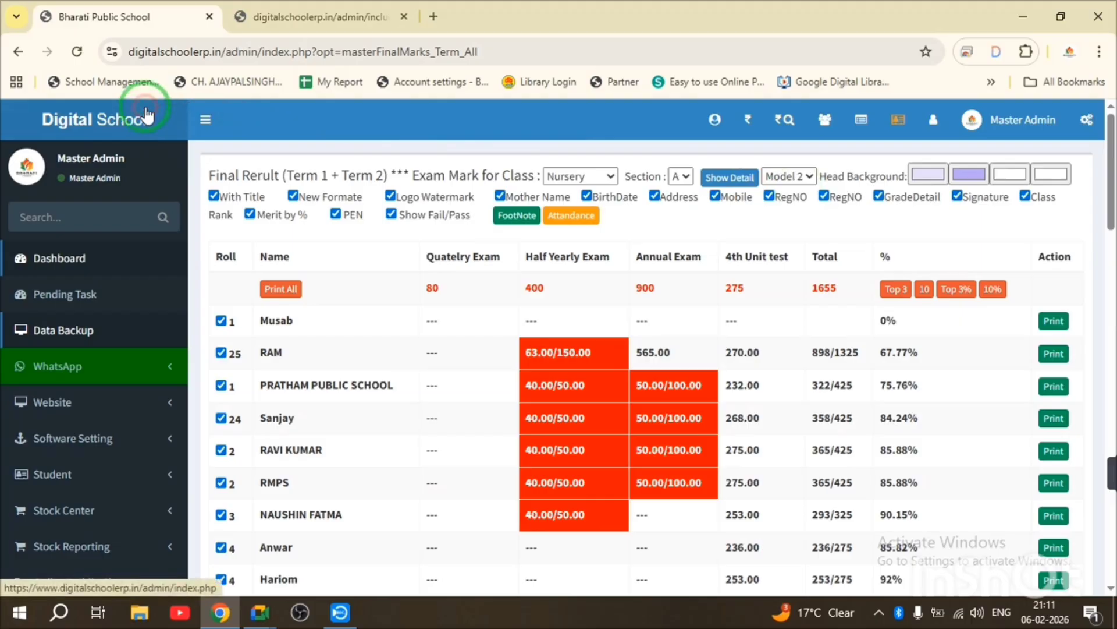
- From the dashboard in full screen, open TC > T.C. List and filter it for session 2025-26
{"action": "left_click", "coordinate": [139, 127]}
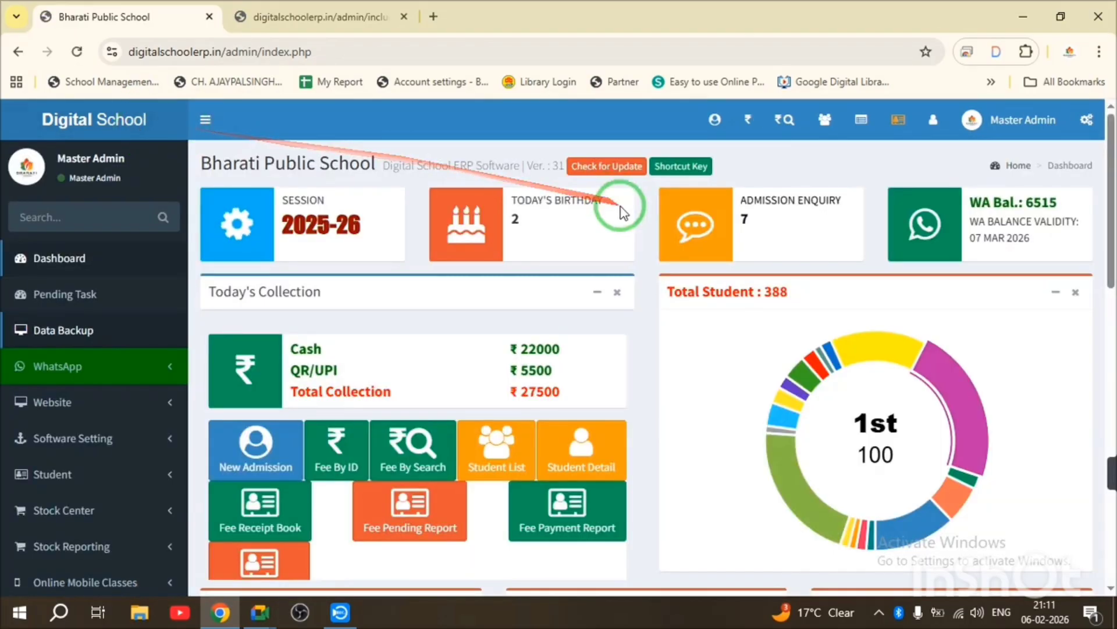
{"action": "key", "text": "F11"}
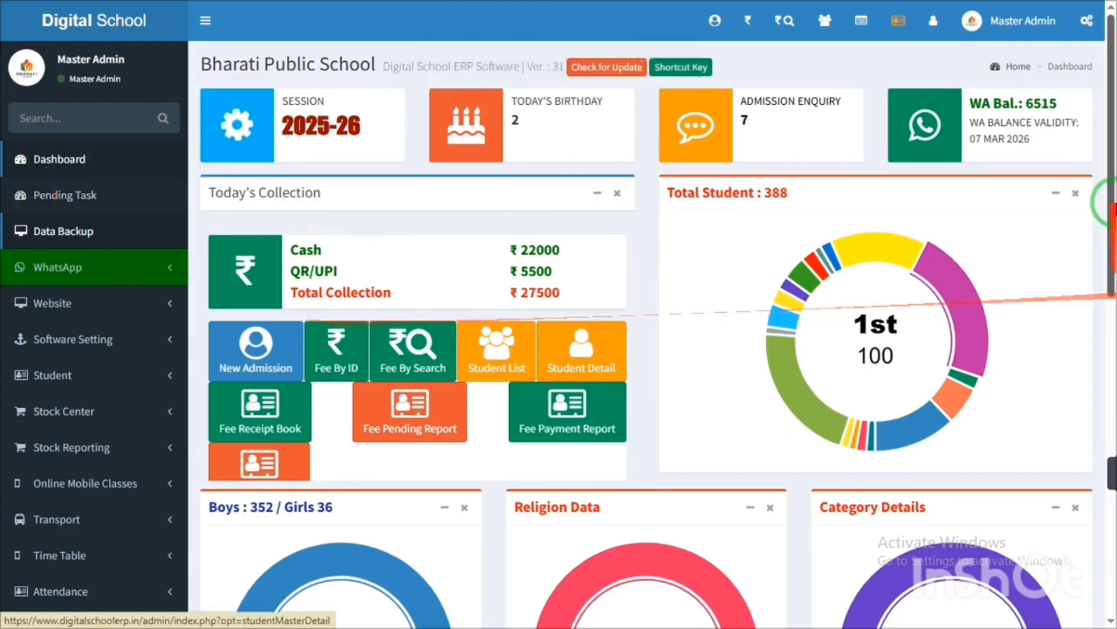
{"action": "scroll", "coordinate": [1091, 398], "scroll_direction": "down", "scroll_amount": 8}
{"action": "scroll", "coordinate": [1090, 399], "scroll_direction": "down", "scroll_amount": 4}
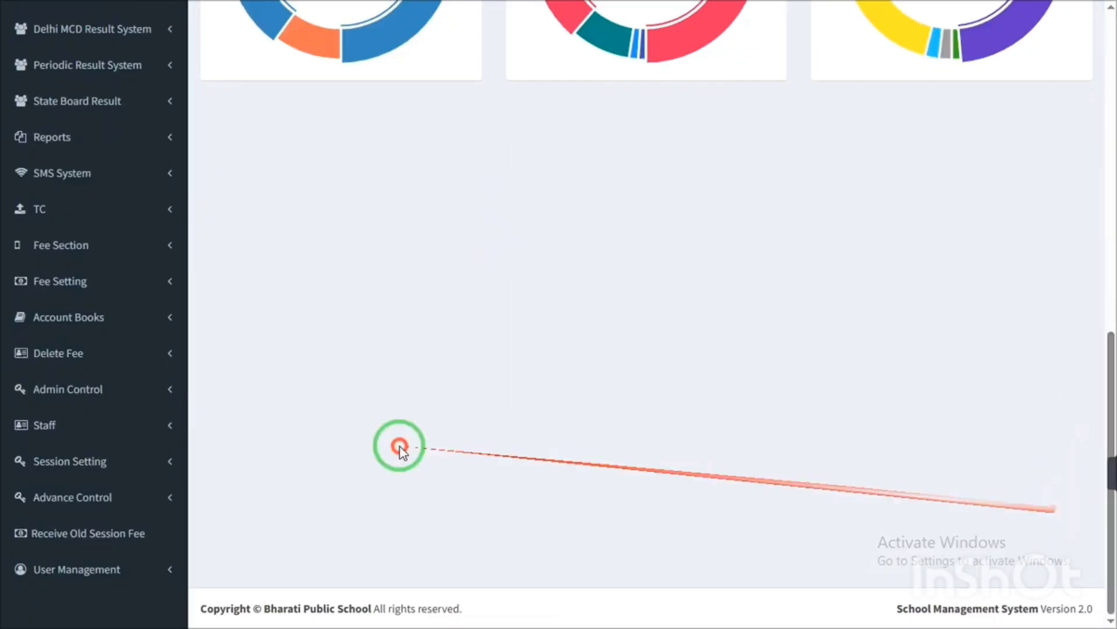
{"action": "left_click", "coordinate": [40, 217]}
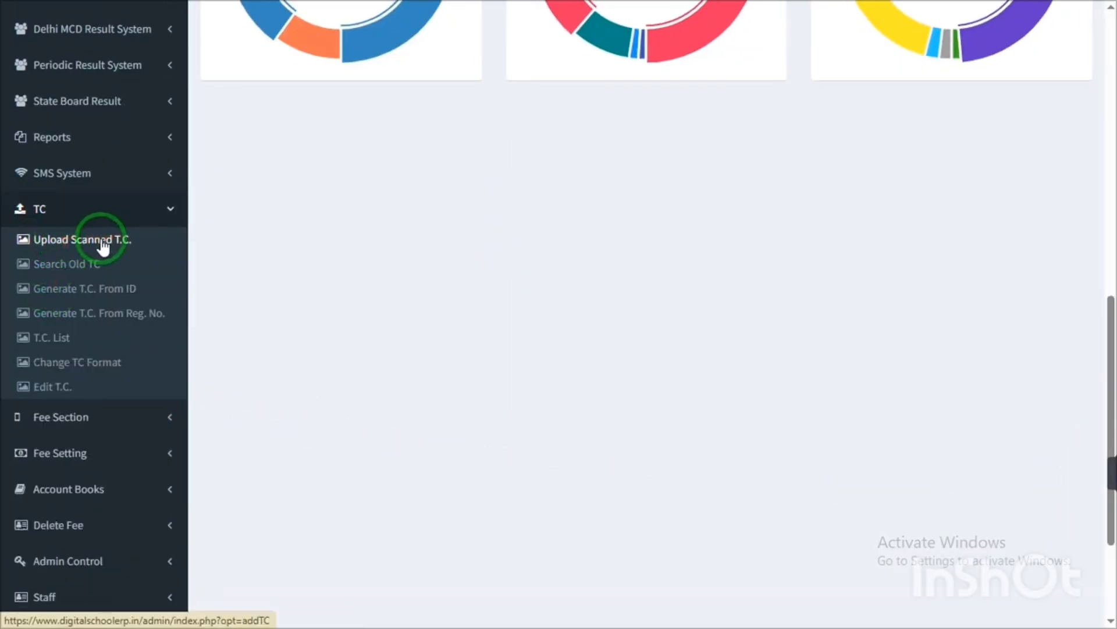
{"action": "left_click", "coordinate": [60, 344]}
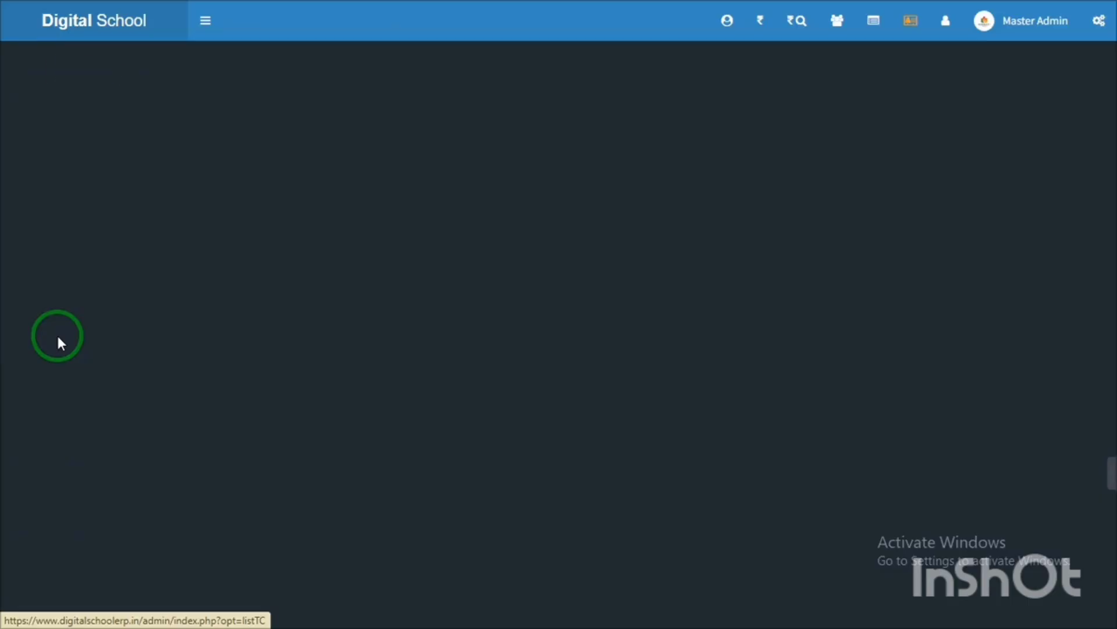
{"action": "left_click", "coordinate": [917, 73]}
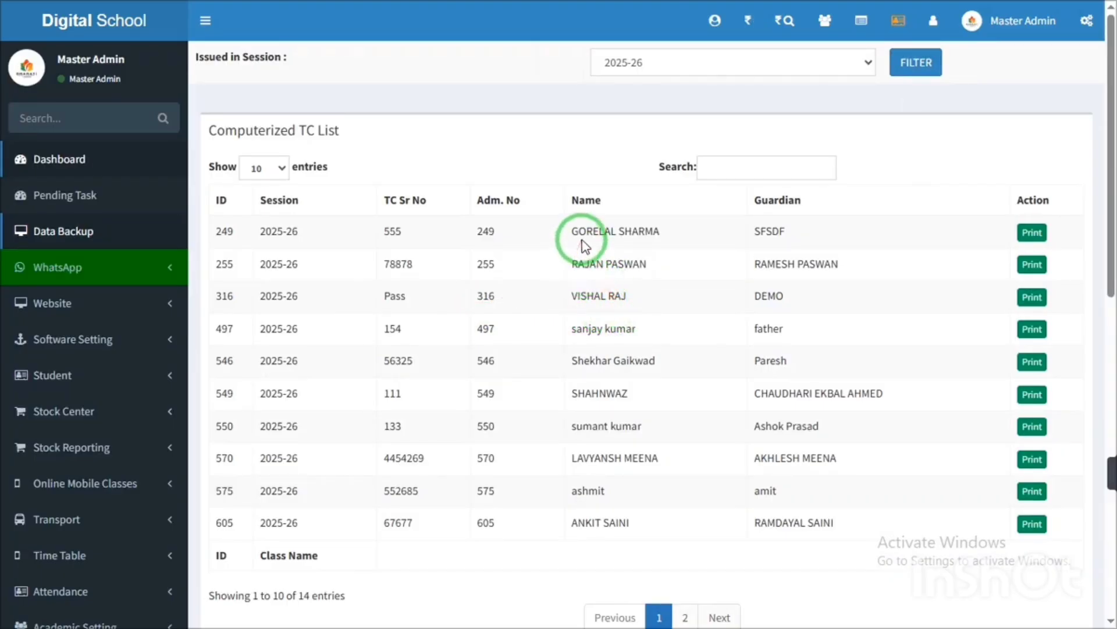
- Open the first student's printable TC, enlarge it, and check the admission file and TC numbers
{"action": "left_click_drag", "start_coordinate": [578, 231], "coordinate": [687, 222]}
{"action": "left_click", "coordinate": [1036, 235]}
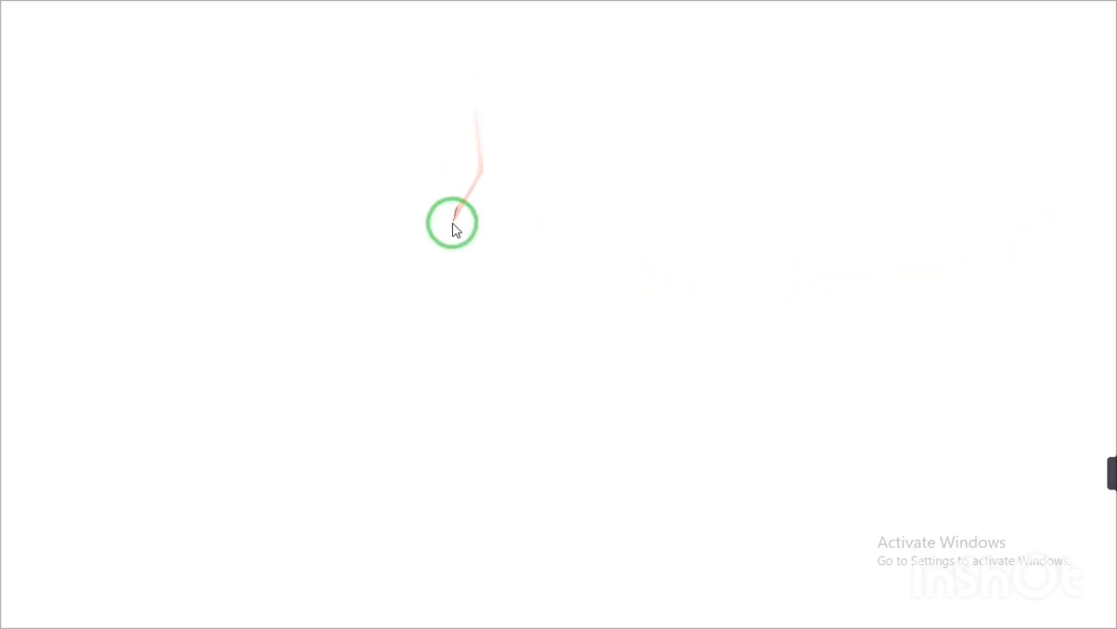
{"action": "key", "text": "ctrl+plus"}
{"action": "key", "text": "ctrl+plus"}
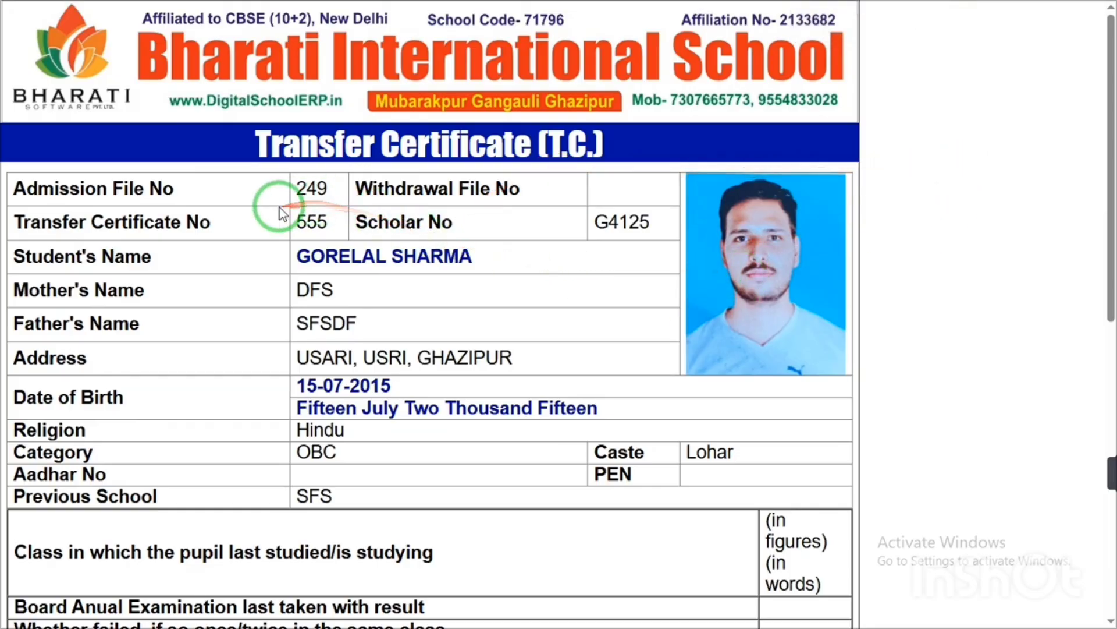
{"action": "double_click", "coordinate": [309, 190]}
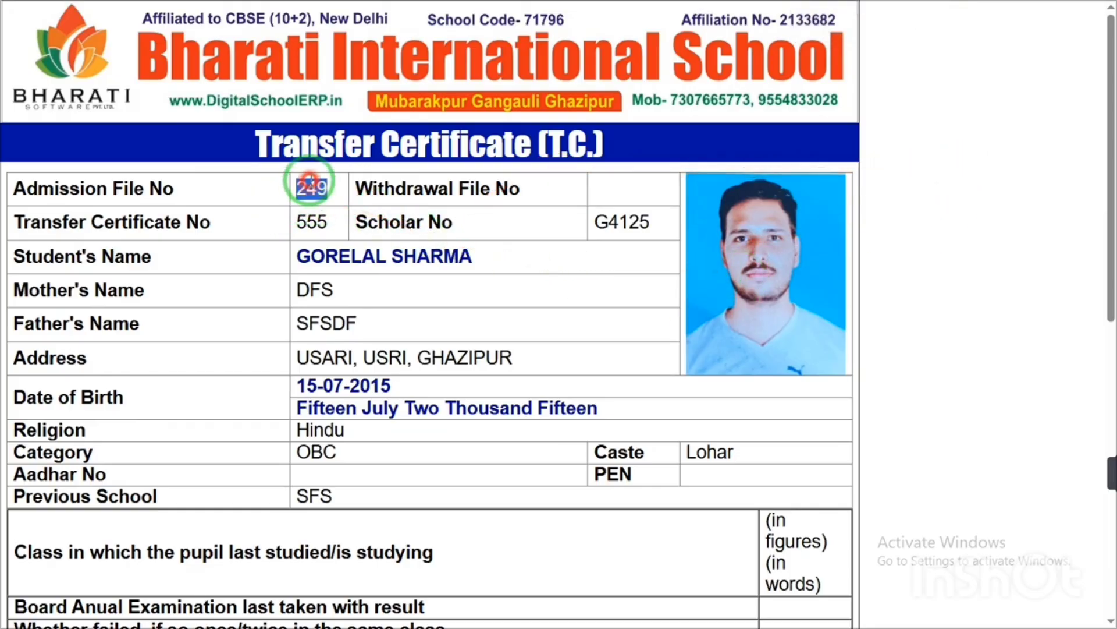
{"action": "left_click", "coordinate": [312, 214]}
{"action": "double_click", "coordinate": [313, 214]}
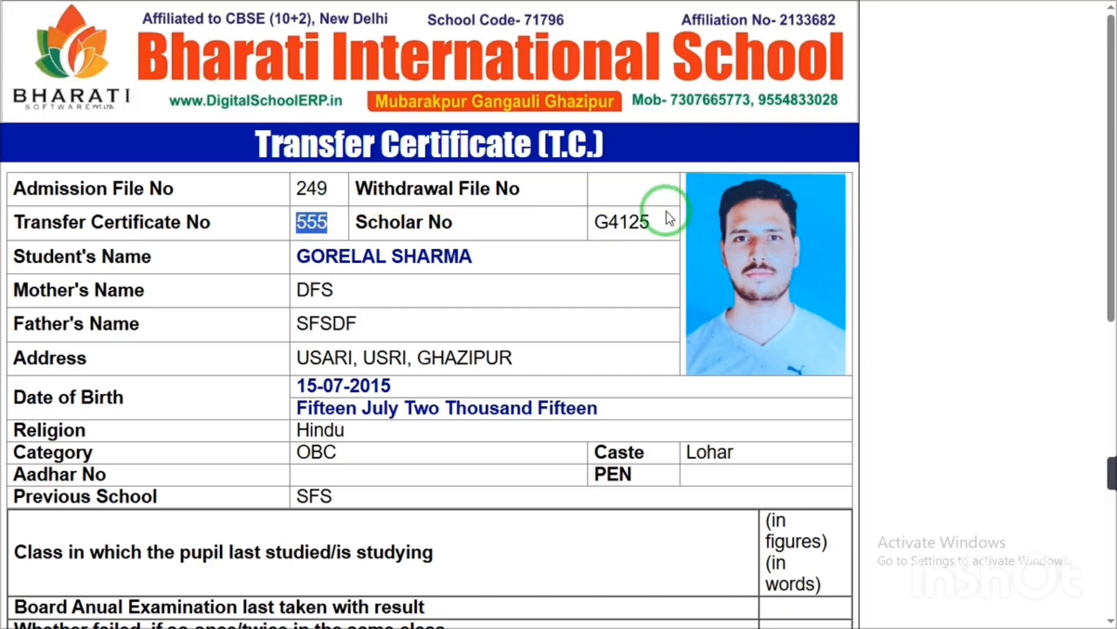
{"action": "left_click", "coordinate": [648, 215]}
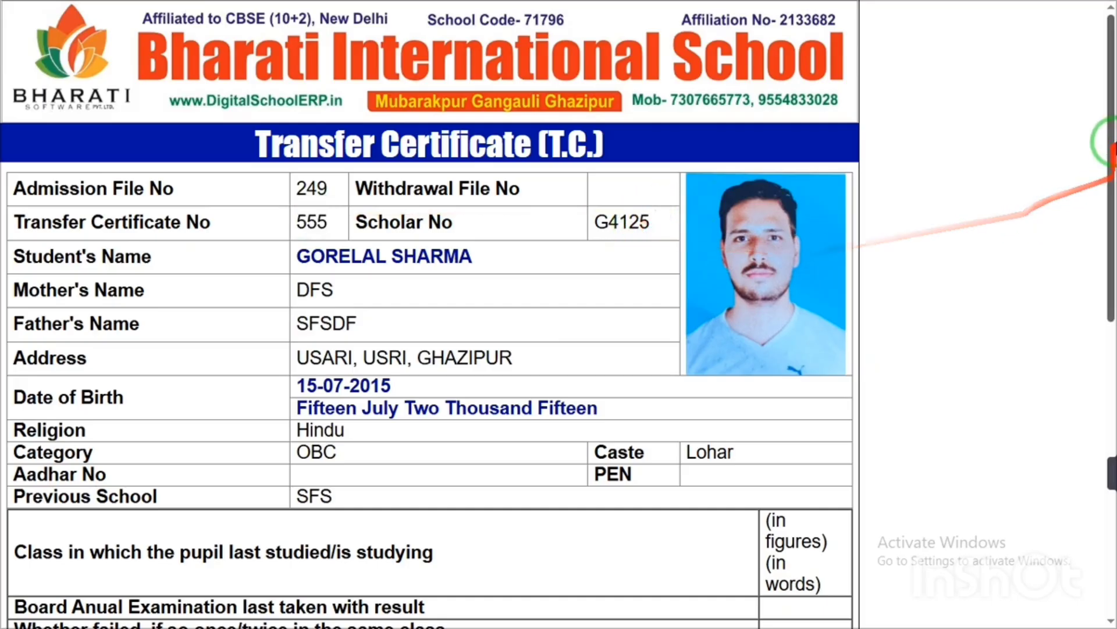
- Check the category OBC, previous school SFS and caste entries, then exit full screen
{"action": "left_click_drag", "start_coordinate": [1110, 138], "coordinate": [1110, 198]}
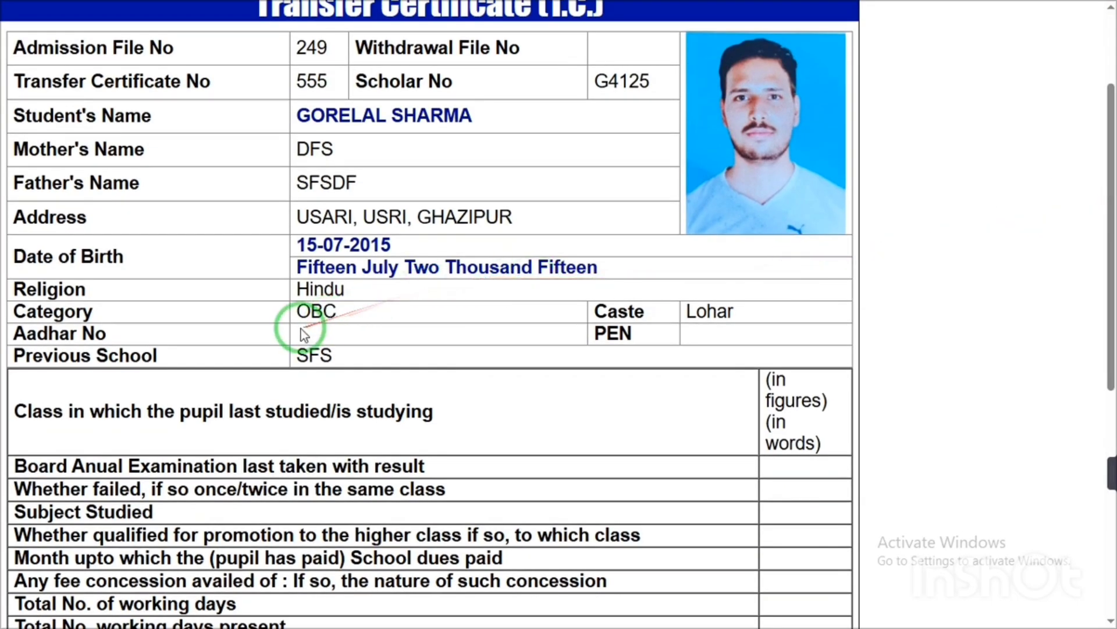
{"action": "double_click", "coordinate": [317, 313]}
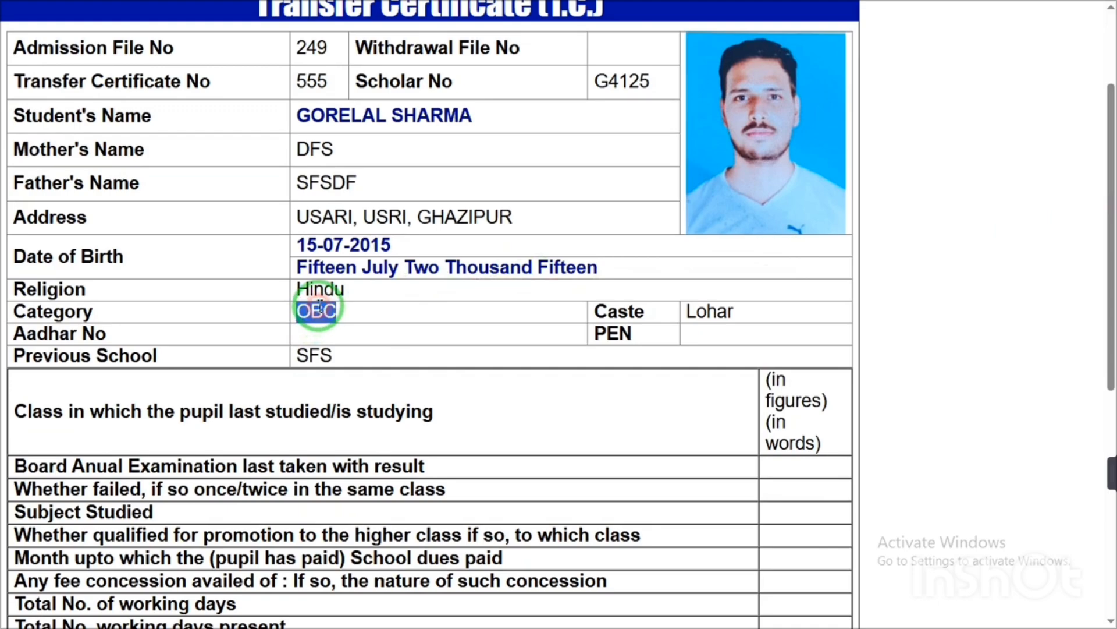
{"action": "left_click", "coordinate": [312, 350]}
{"action": "double_click", "coordinate": [312, 351]}
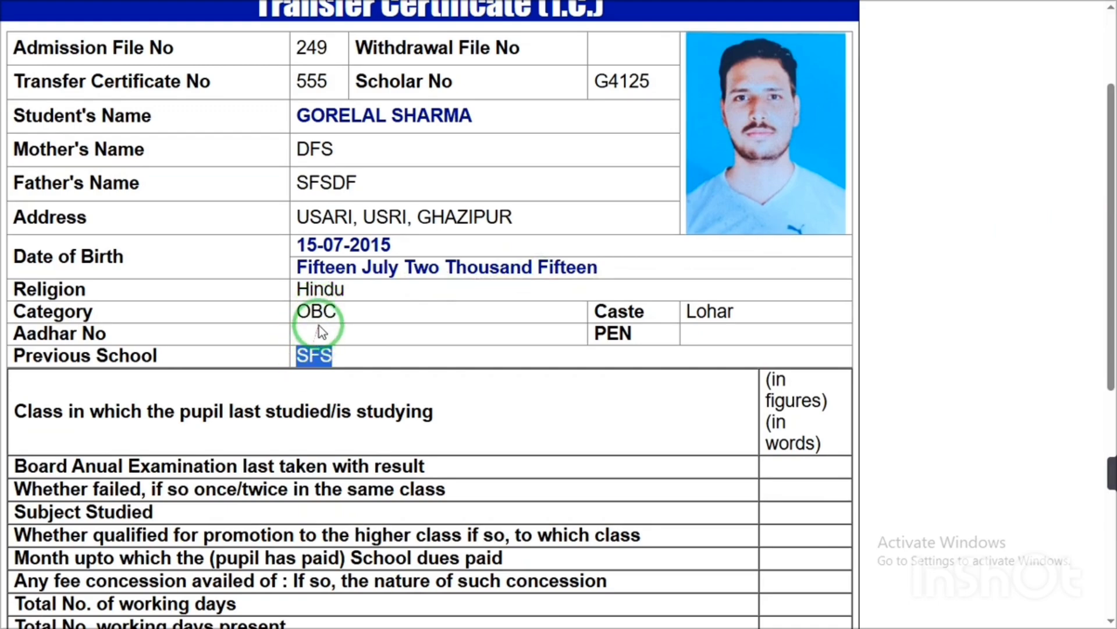
{"action": "left_click", "coordinate": [317, 326]}
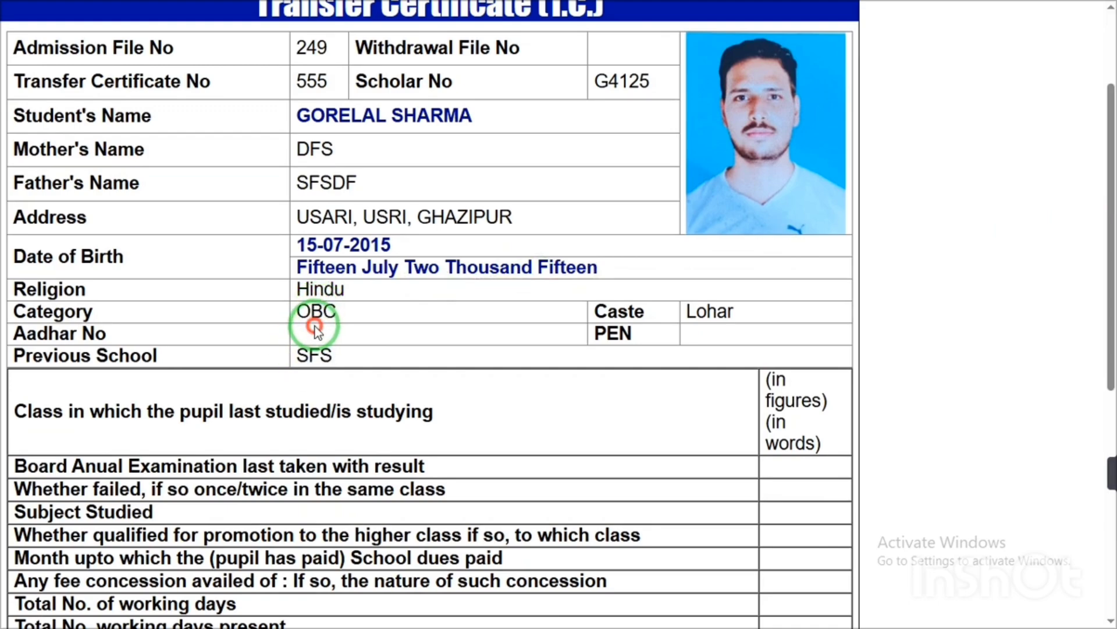
{"action": "double_click", "coordinate": [709, 313]}
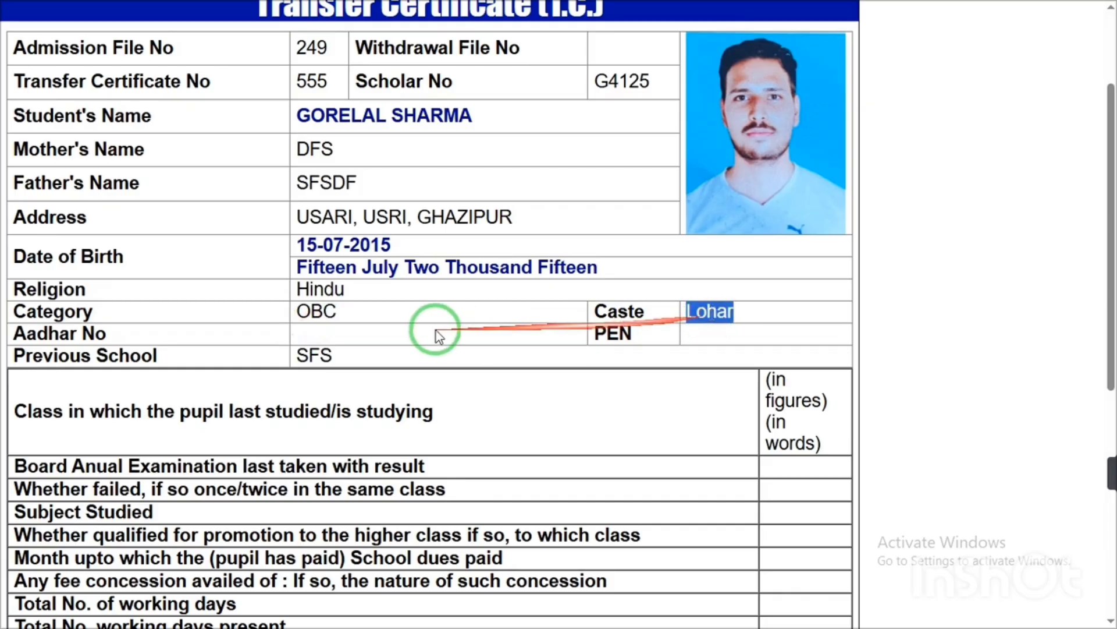
{"action": "left_click_drag", "start_coordinate": [1109, 291], "coordinate": [1113, 90]}
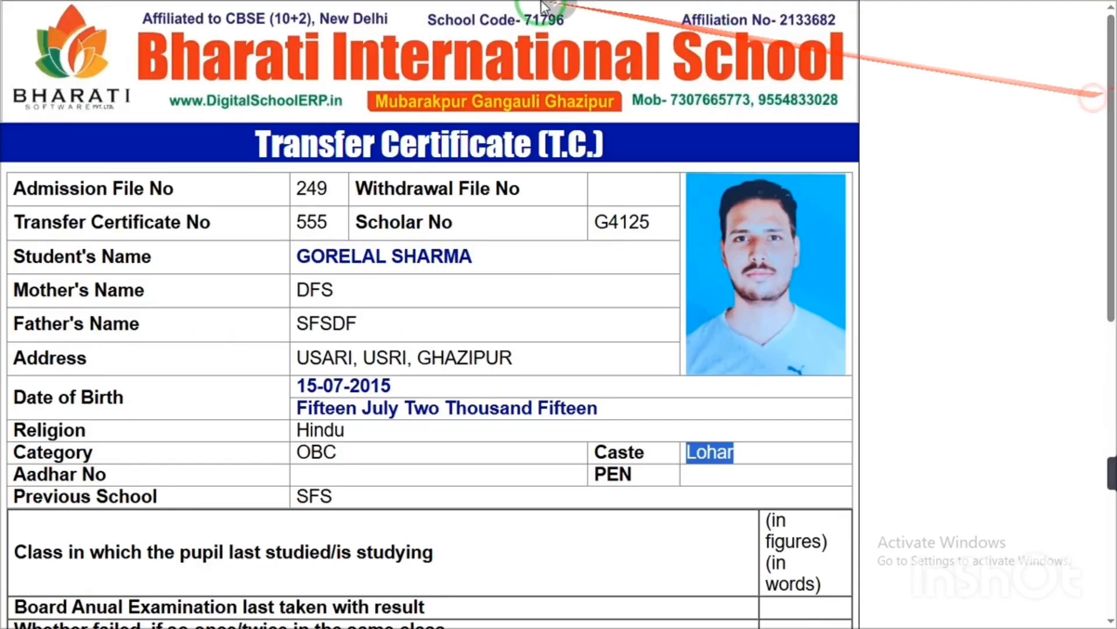
{"action": "left_click", "coordinate": [563, 42]}
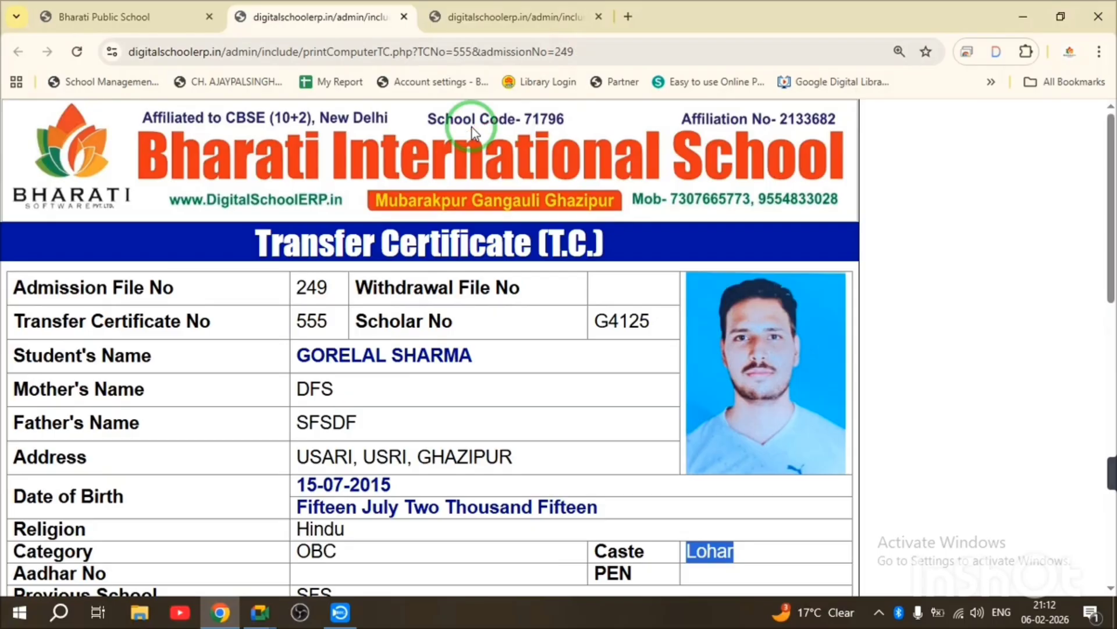
- Close the certificate tab, reset zoom to 100% and scroll through the 14-entry TC list
{"action": "key", "text": "ctrl+w"}
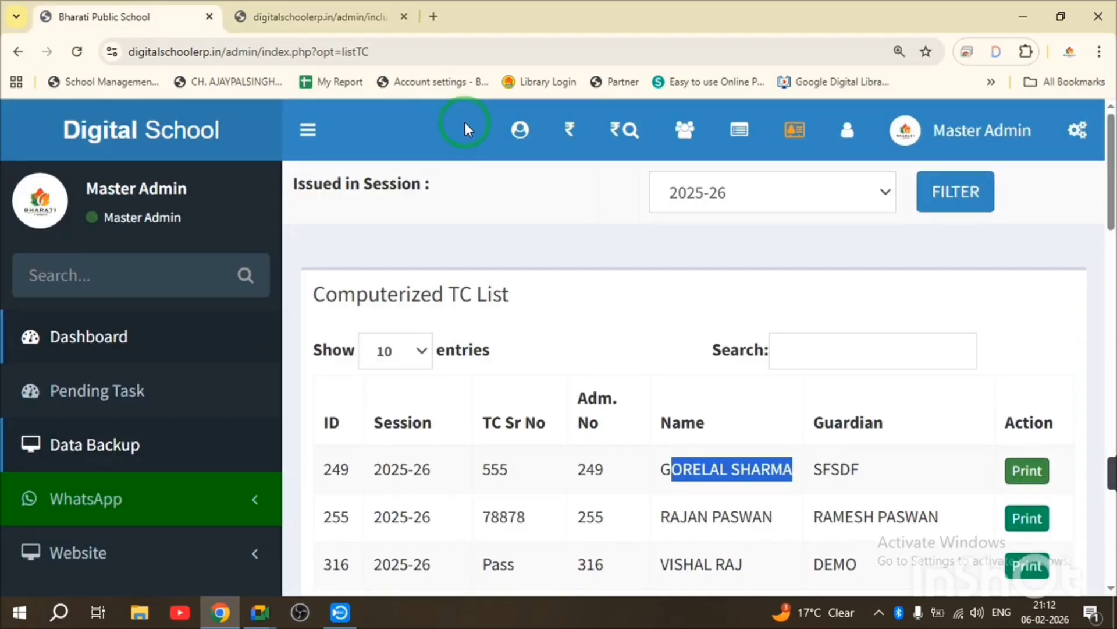
{"action": "key", "text": "ctrl+minus"}
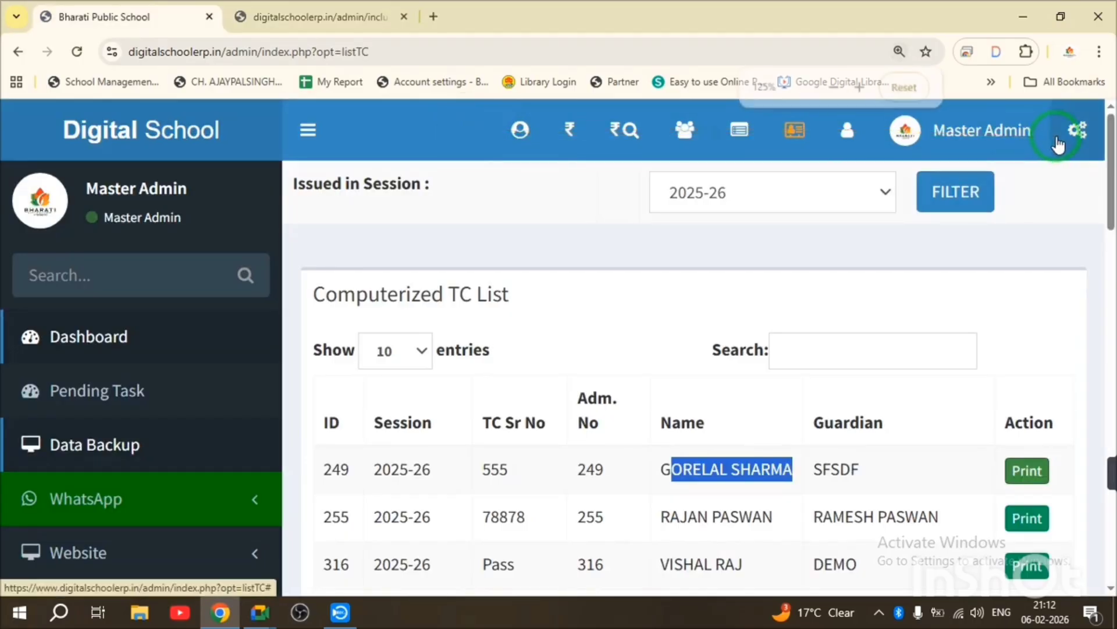
{"action": "key", "text": "ctrl+minus"}
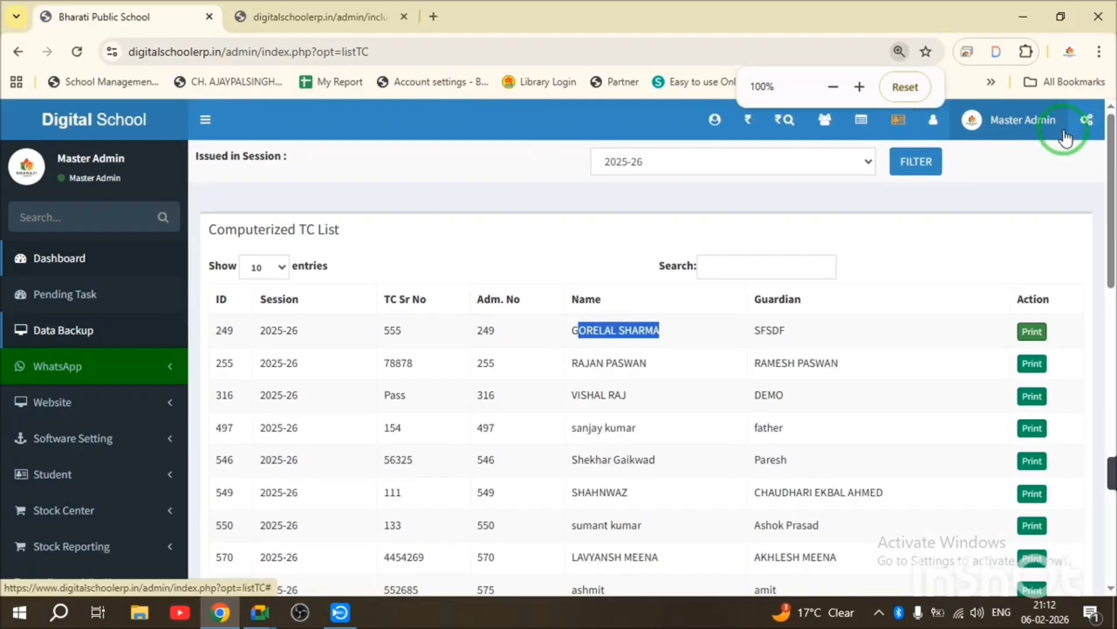
{"action": "left_click_drag", "start_coordinate": [1113, 180], "coordinate": [1093, 494]}
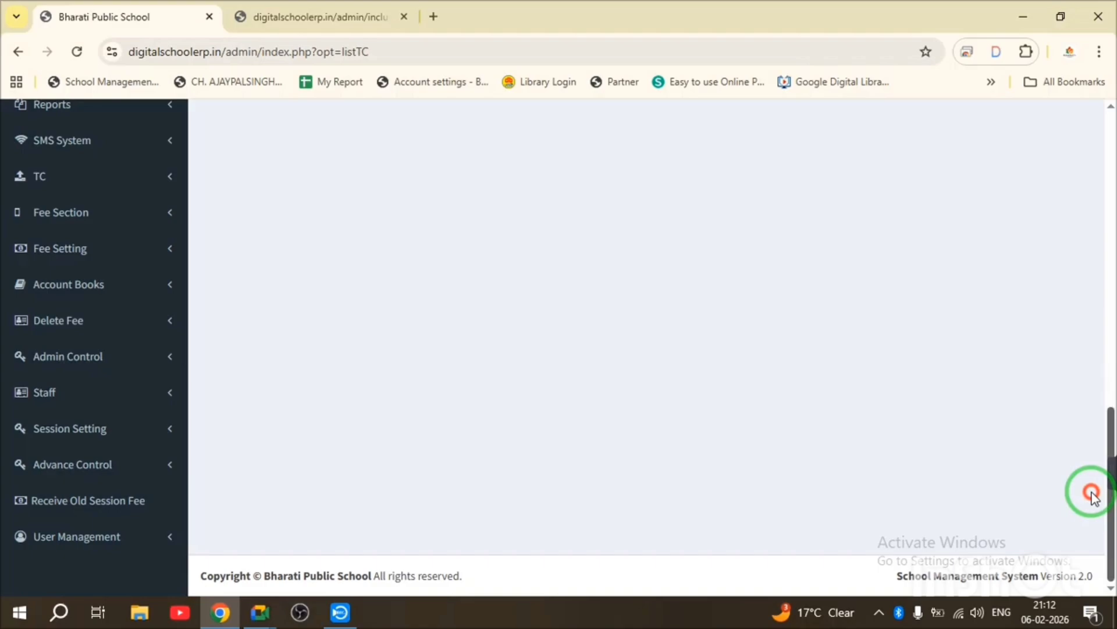
{"action": "left_click", "coordinate": [89, 193]}
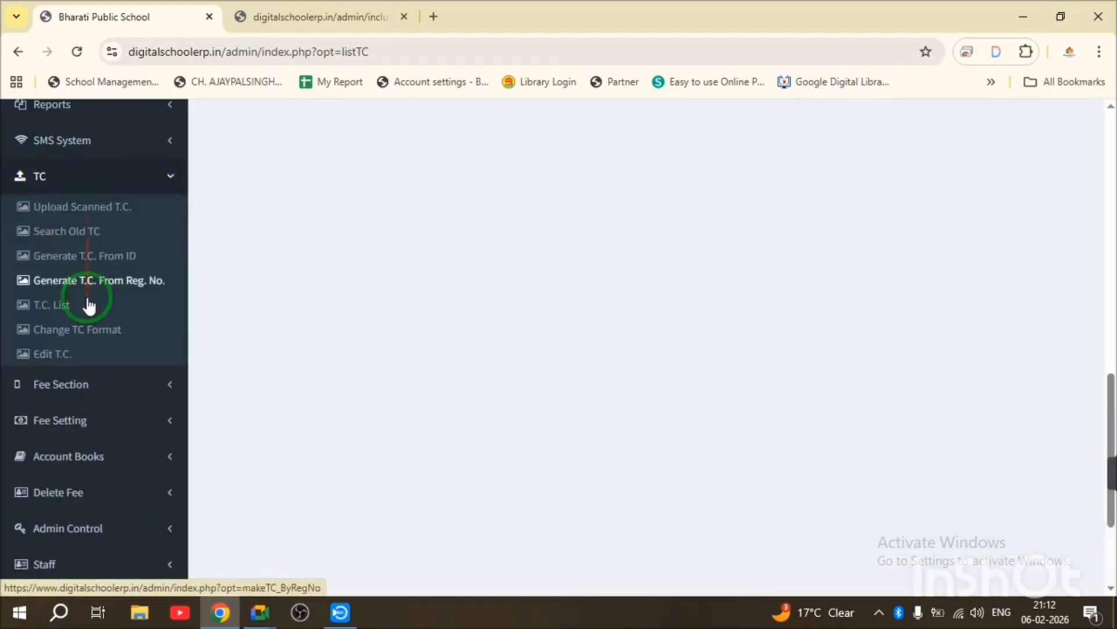
- Review the Change TC Format options including Format 2 (As per C.B.S.E.), keep Format 1, then return to the dashboard
{"action": "left_click", "coordinate": [88, 335]}
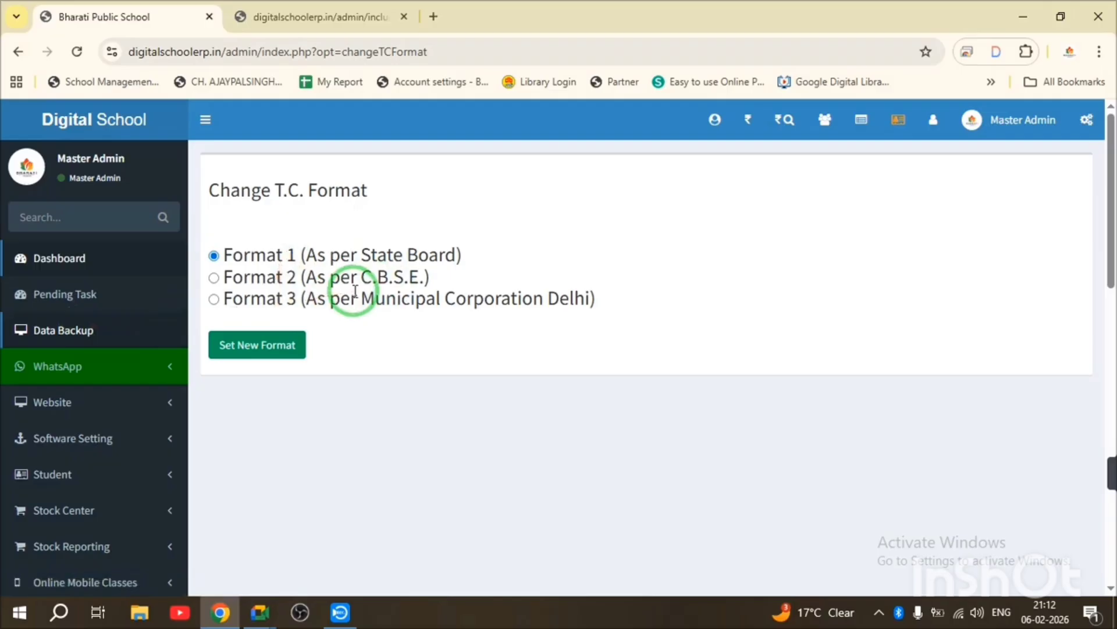
{"action": "left_click_drag", "start_coordinate": [297, 254], "coordinate": [409, 302]}
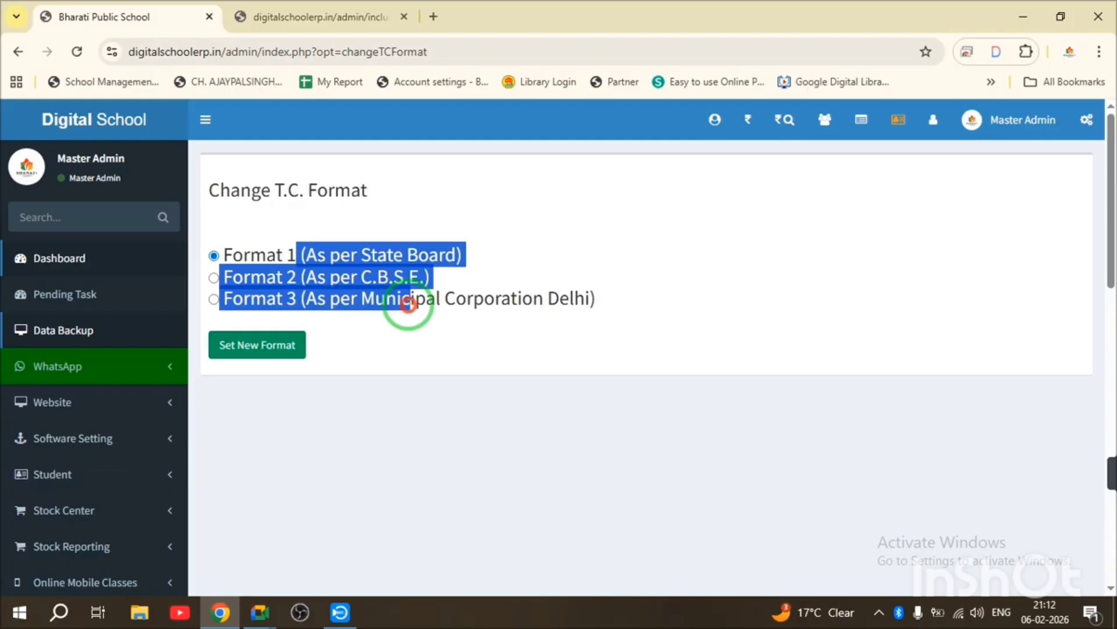
{"action": "left_click_drag", "start_coordinate": [409, 303], "coordinate": [410, 305]}
{"action": "left_click", "coordinate": [337, 274]}
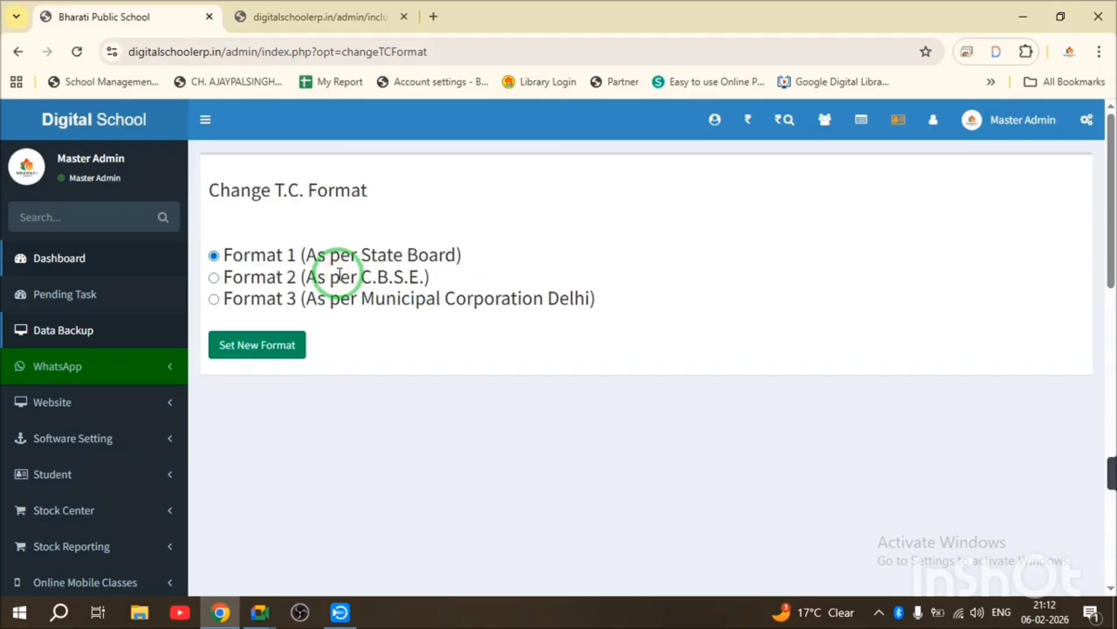
{"action": "triple_click", "coordinate": [340, 275]}
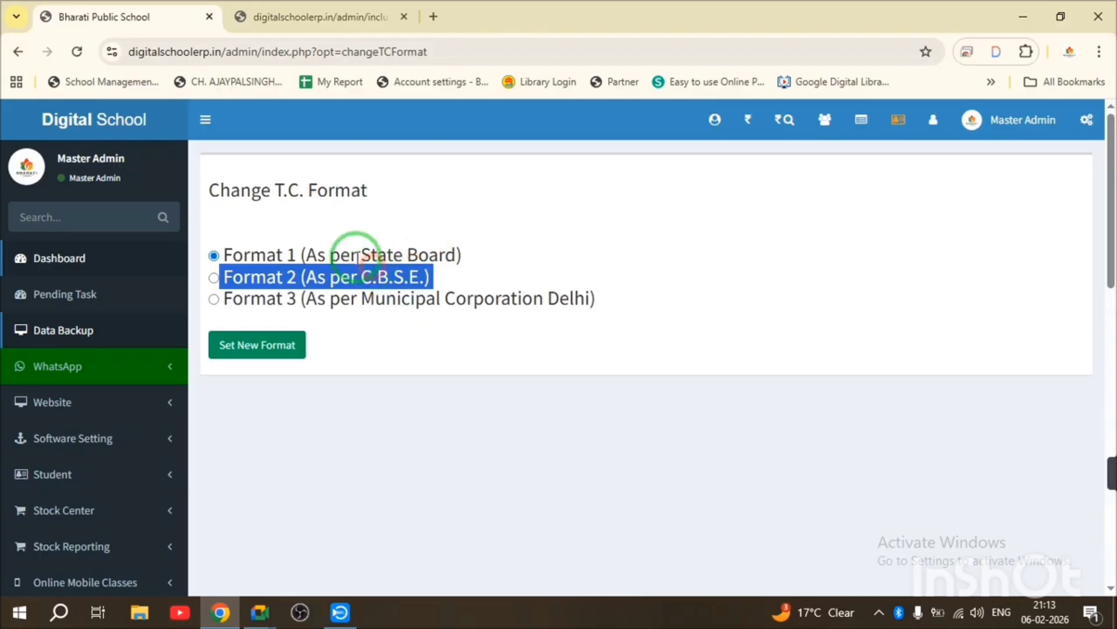
{"action": "left_click", "coordinate": [335, 251]}
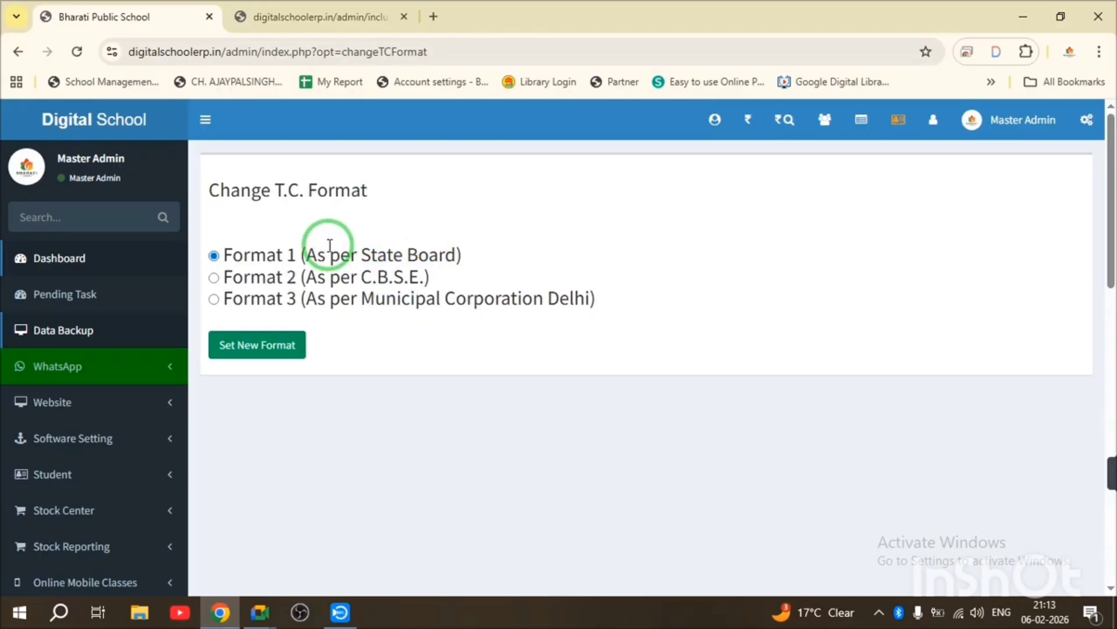
{"action": "left_click", "coordinate": [142, 119]}
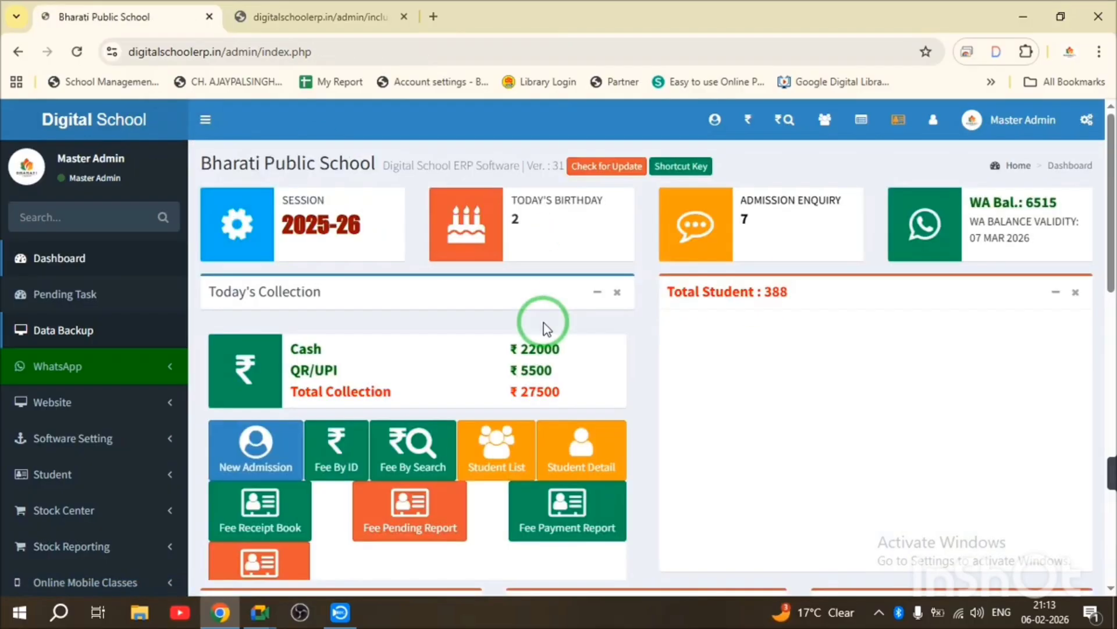
- Switch the browser to full screen, then show the Windows desktop with Win+D
{"action": "key", "text": "F11"}
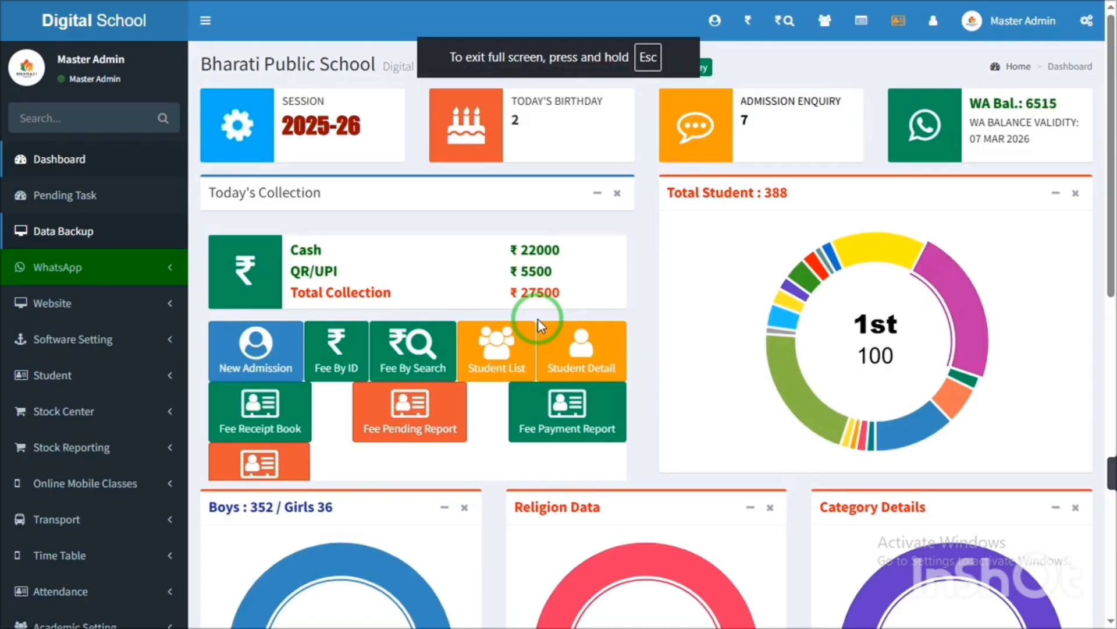
{"action": "key", "text": "super+d"}
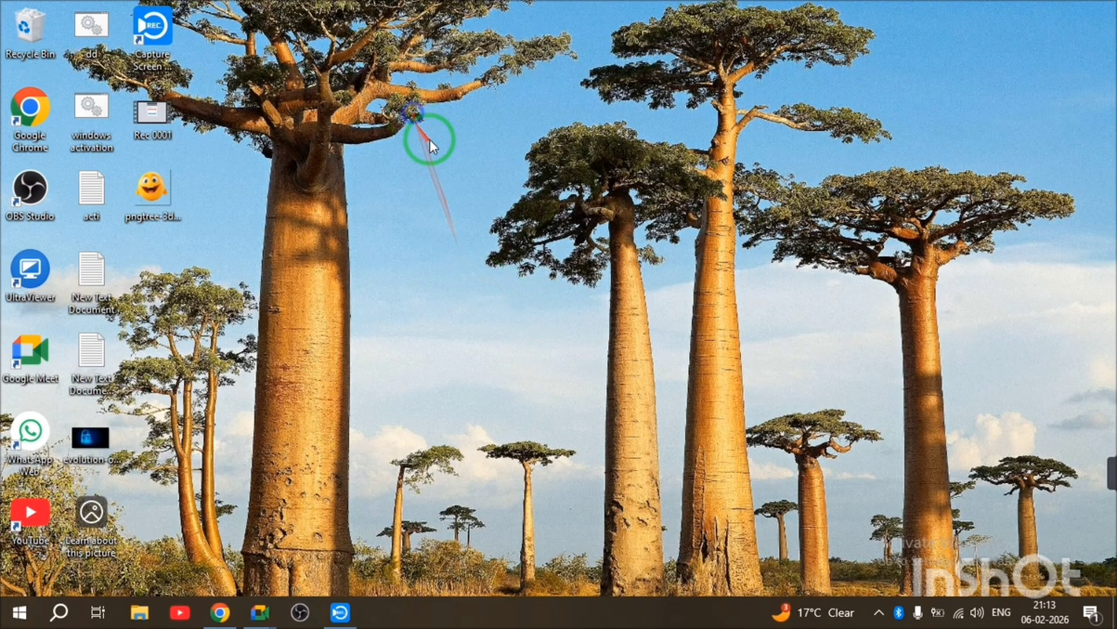
- Refresh the desktop, launch PowerPoint via Run with powerpnt into a blank Presentation1, then minimize it
{"action": "right_click", "coordinate": [414, 114]}
{"action": "left_click", "coordinate": [472, 182]}
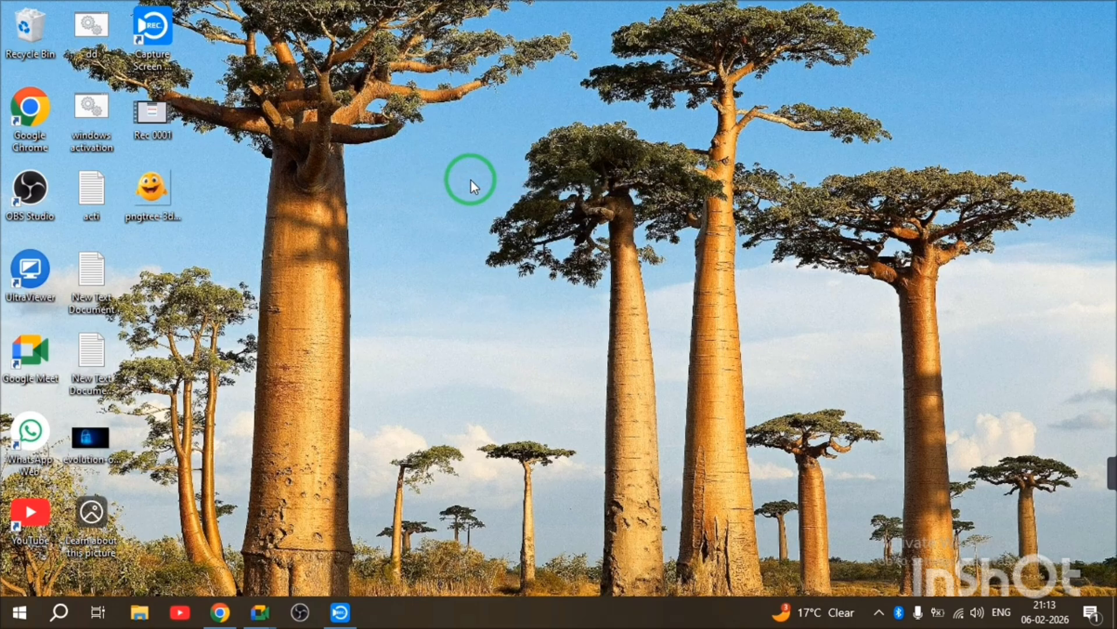
{"action": "key", "text": "super+r"}
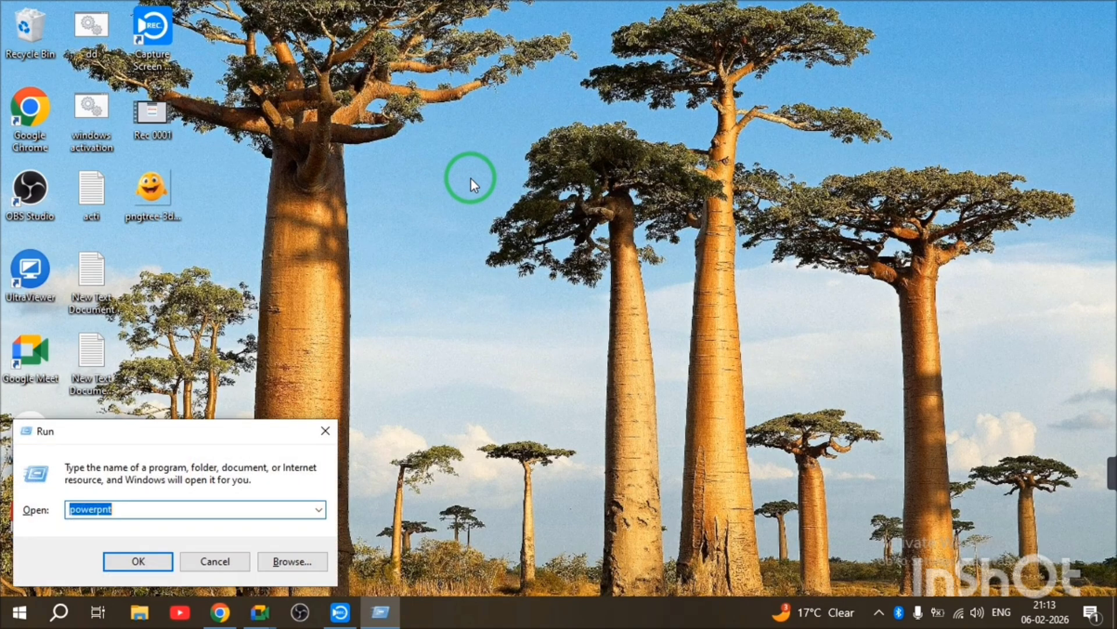
{"action": "key", "text": "Return"}
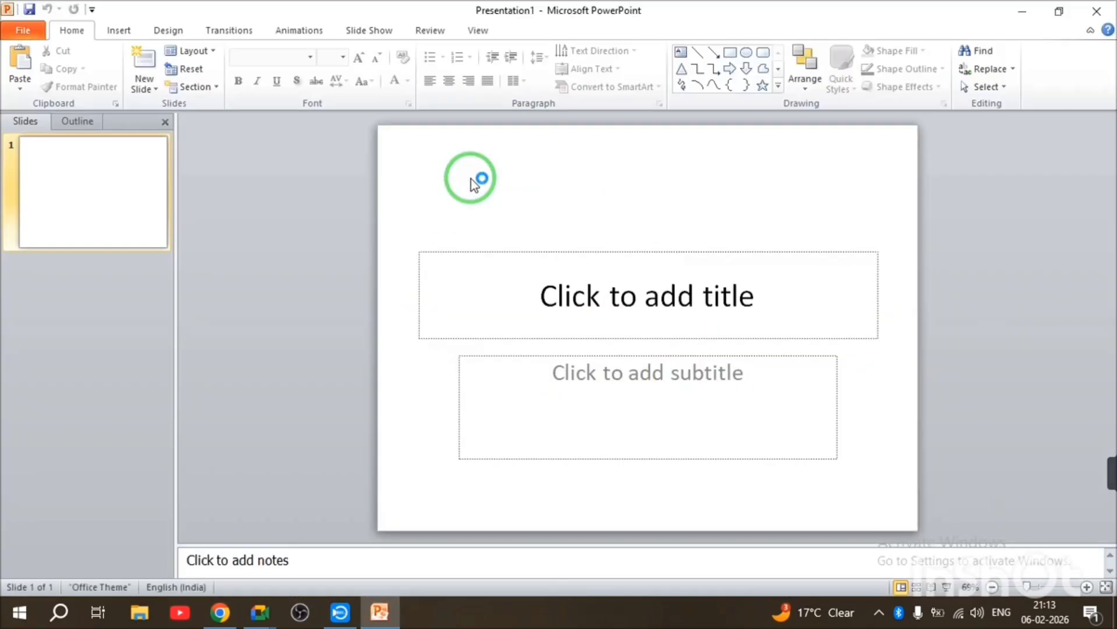
{"action": "left_click", "coordinate": [17, 31]}
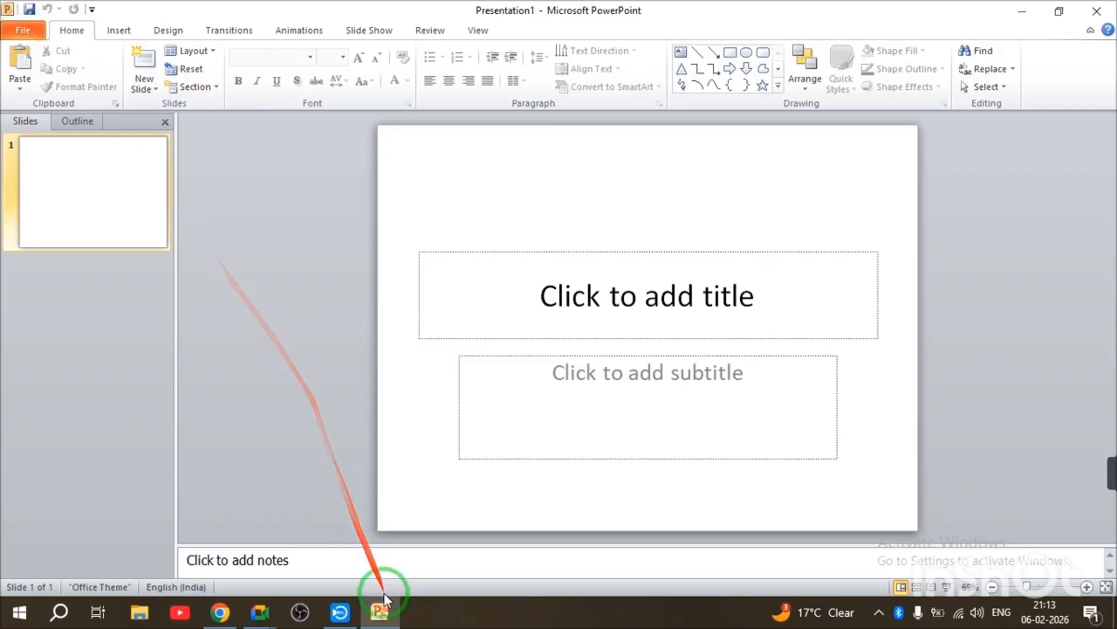
{"action": "left_click", "coordinate": [383, 622]}
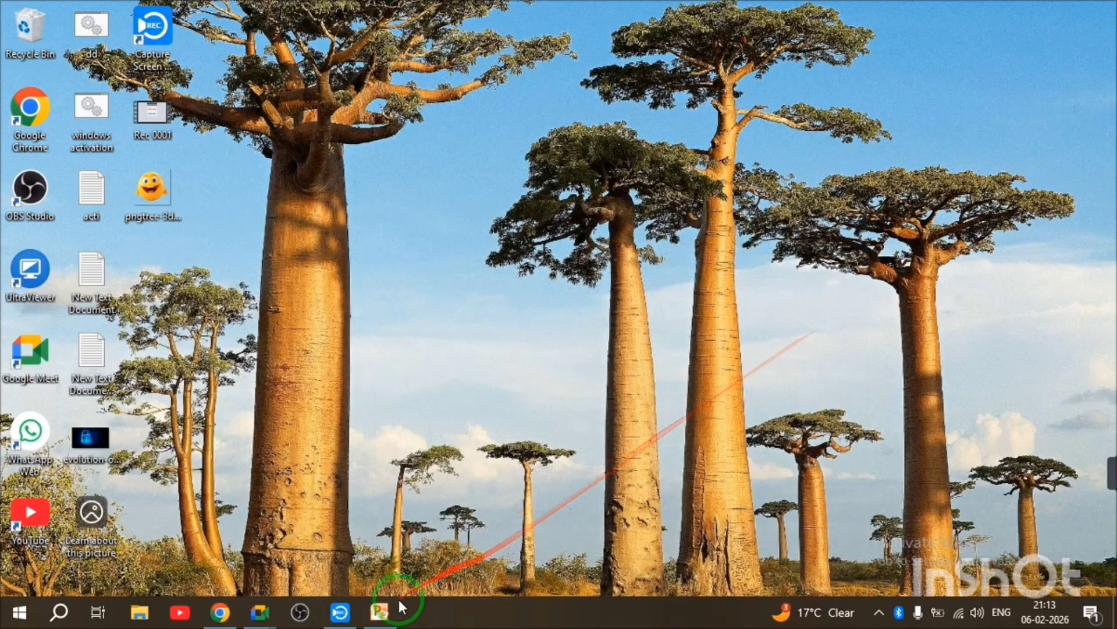
- Restore PowerPoint, open the recent Price presentation and start its slide show with F5
{"action": "left_click", "coordinate": [379, 622]}
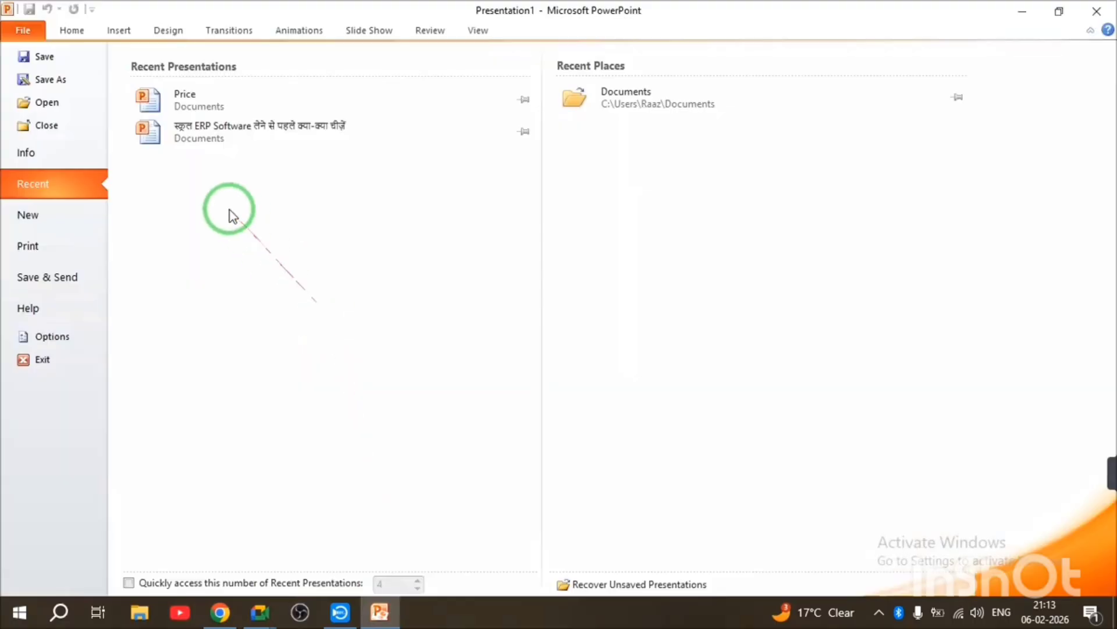
{"action": "left_click", "coordinate": [217, 97]}
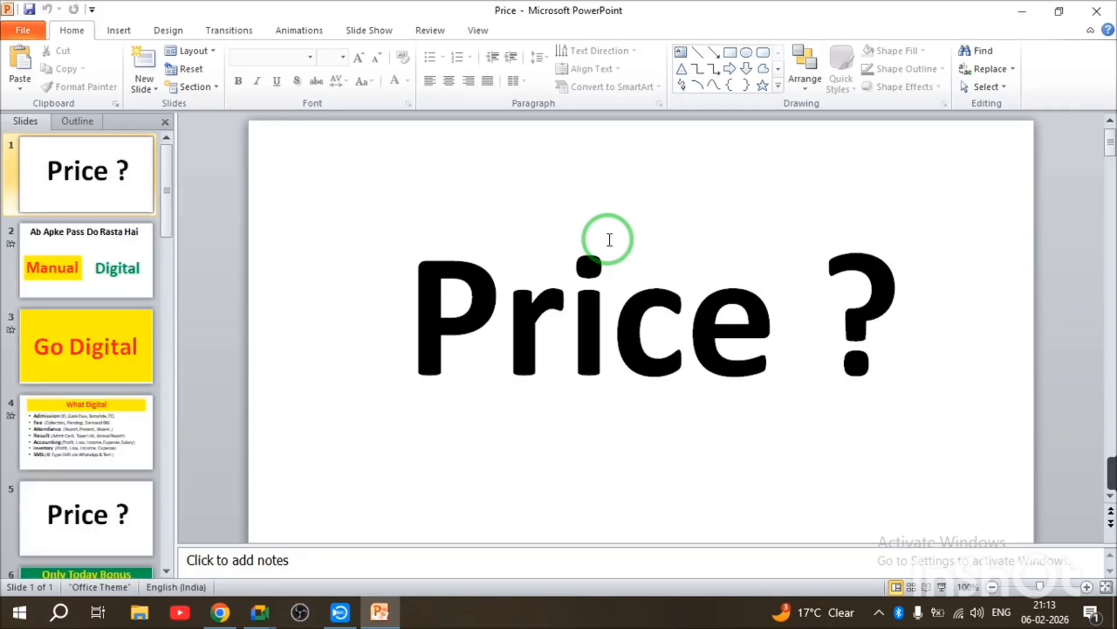
{"action": "key", "text": "F5"}
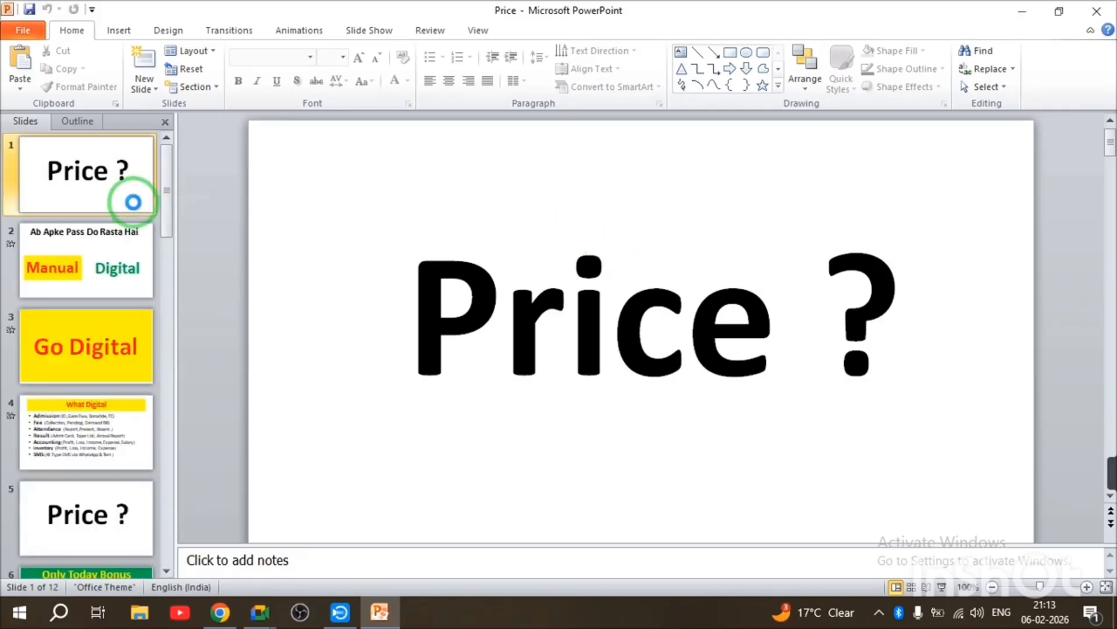